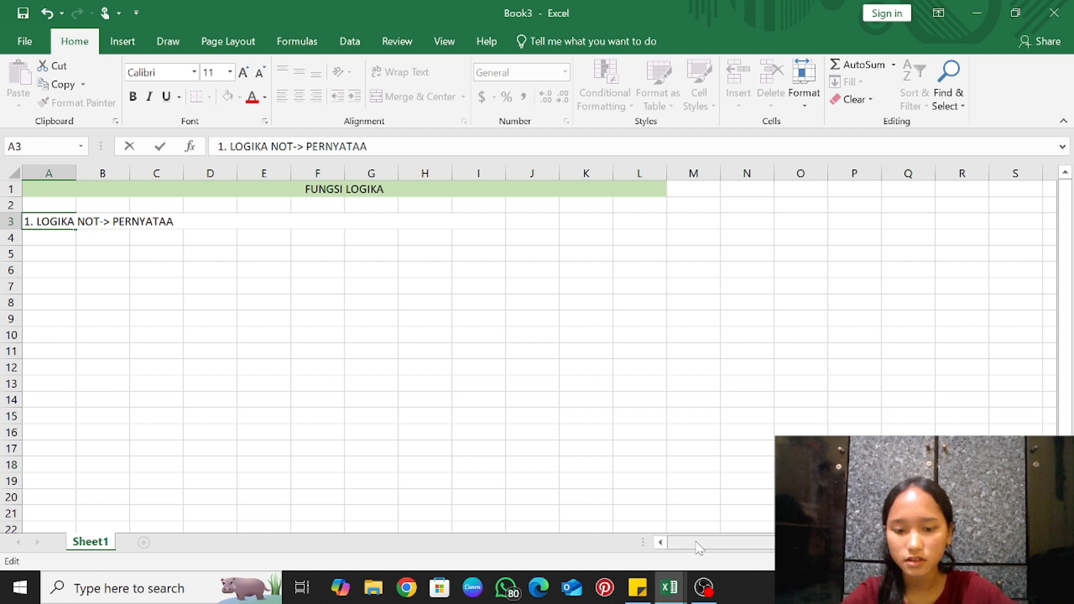
# Complete the description in A3 as "1. LOGIKA NOT-> PERNYATAAN YANG BERBANDING TERBALIK DENGAN STATEMENT AWAL. HASIL EKSEKUSI TRUE/FALSE."
pyautogui.write('BAN')
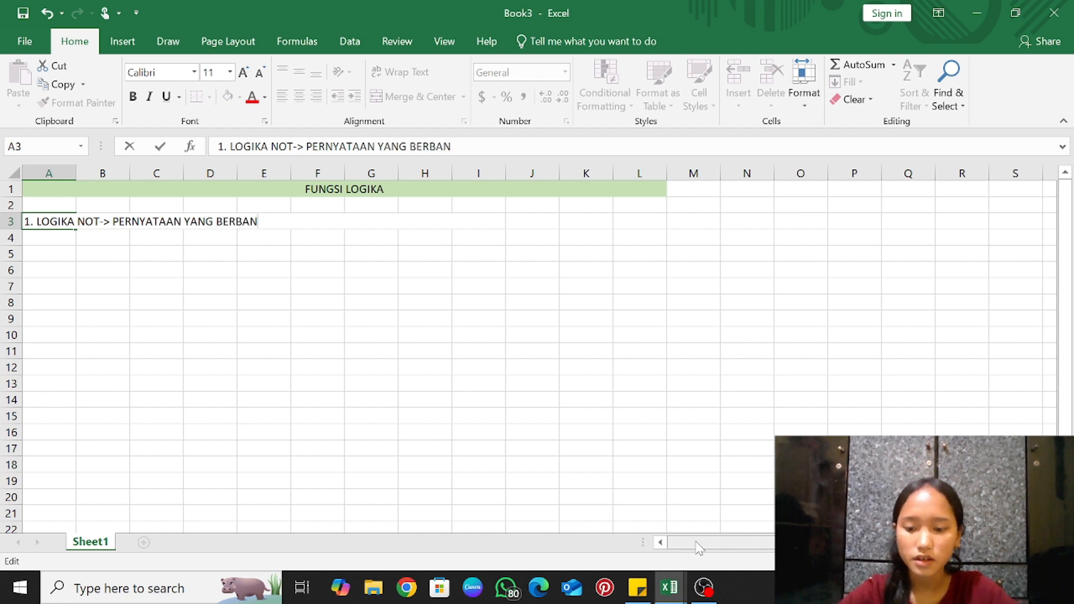
pyautogui.write('DING TERBAL')
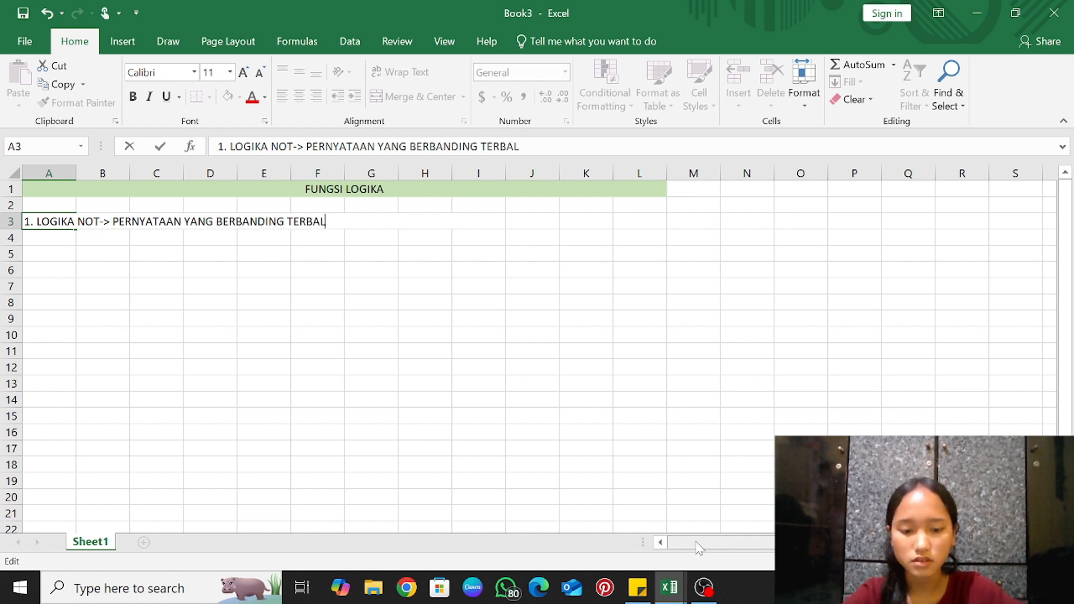
pyautogui.write('IK DENGAN')
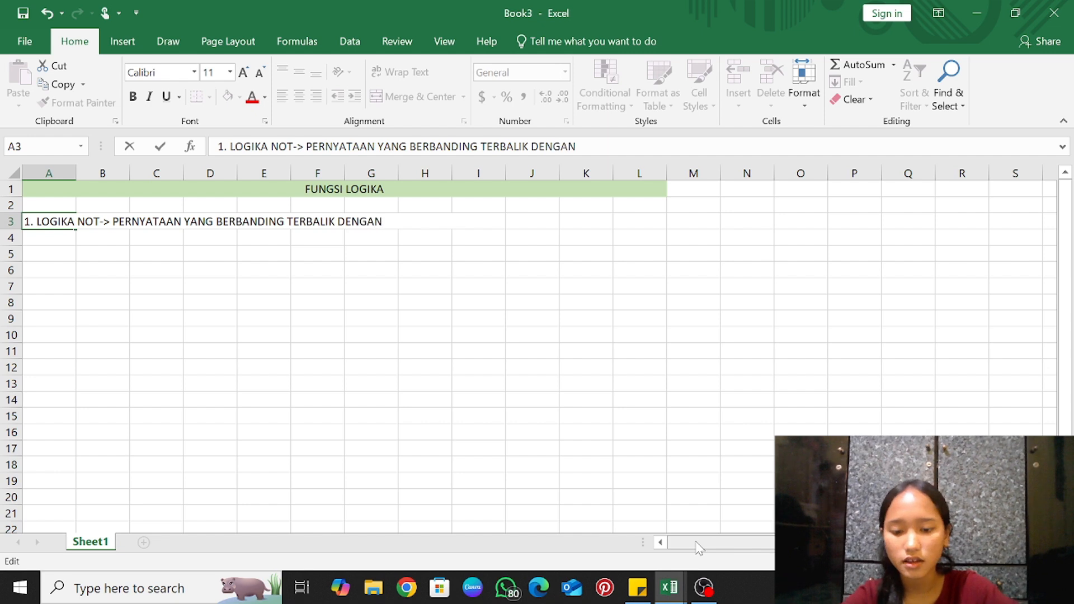
pyautogui.write(' STATEMENT AA')
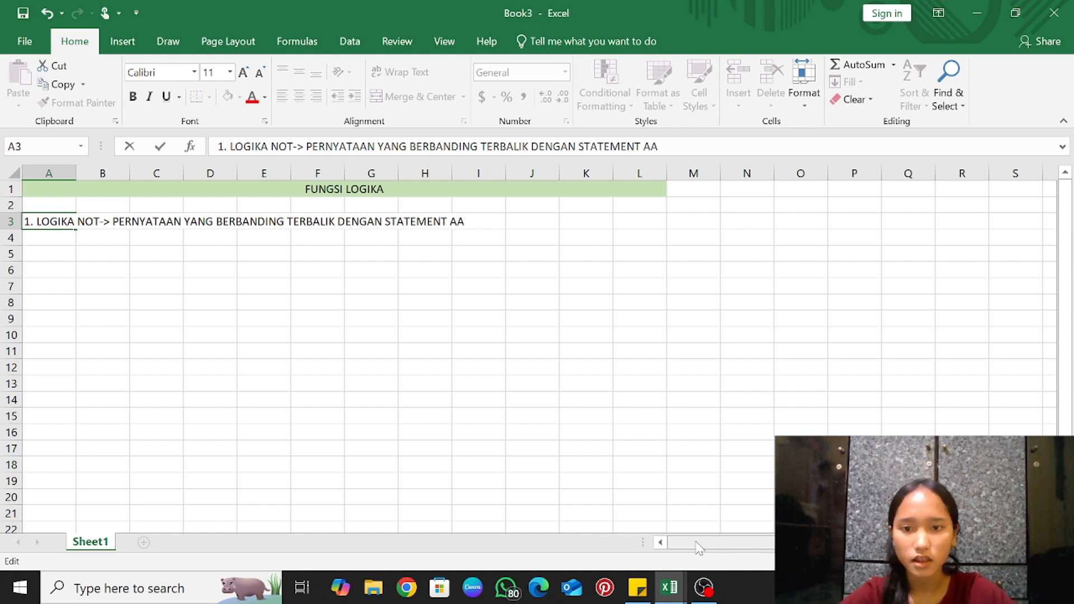
pyautogui.press('BackSpace')
pyautogui.write('WA')
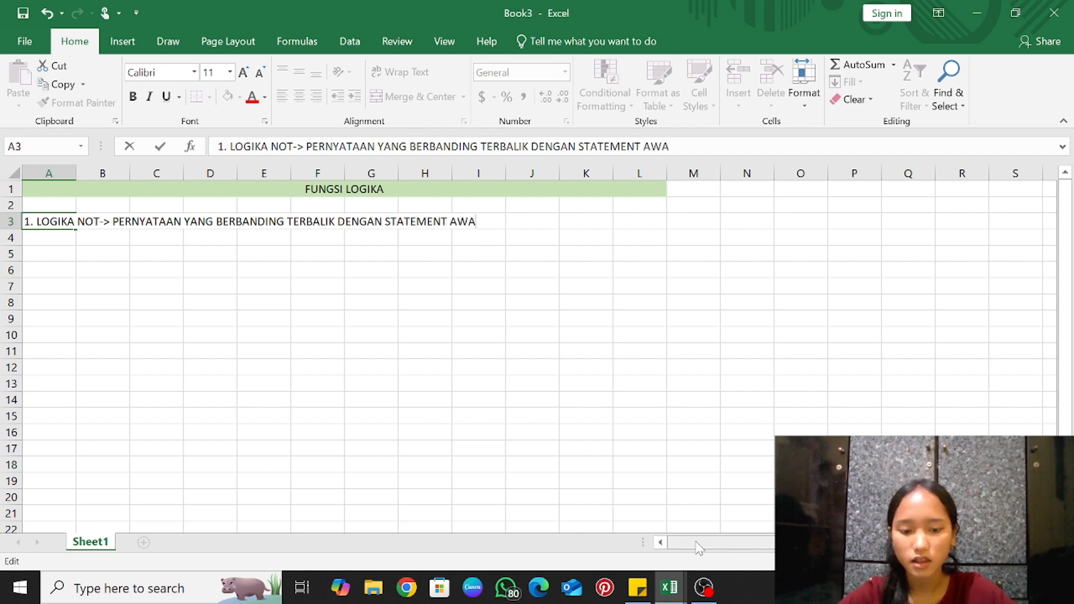
pyautogui.write('L')
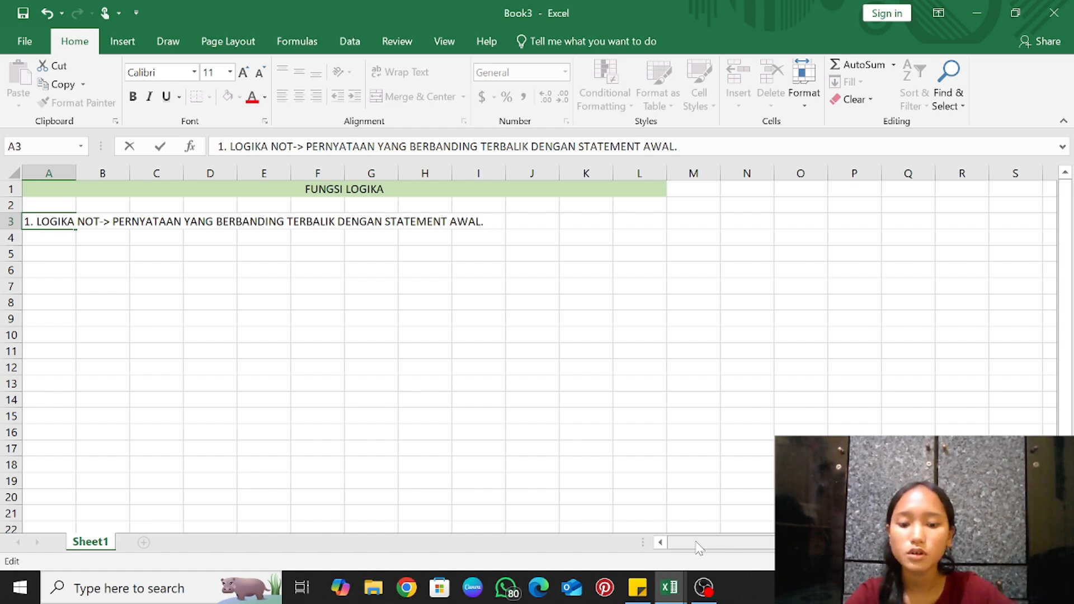
pyautogui.write('. HASI')
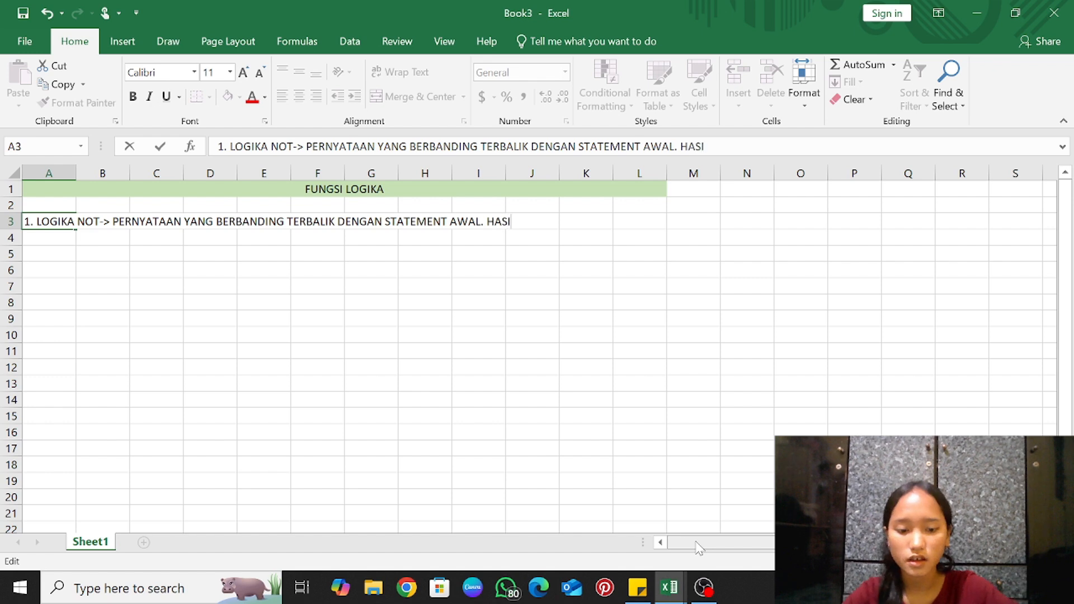
pyautogui.write('L EKSEKUSI')
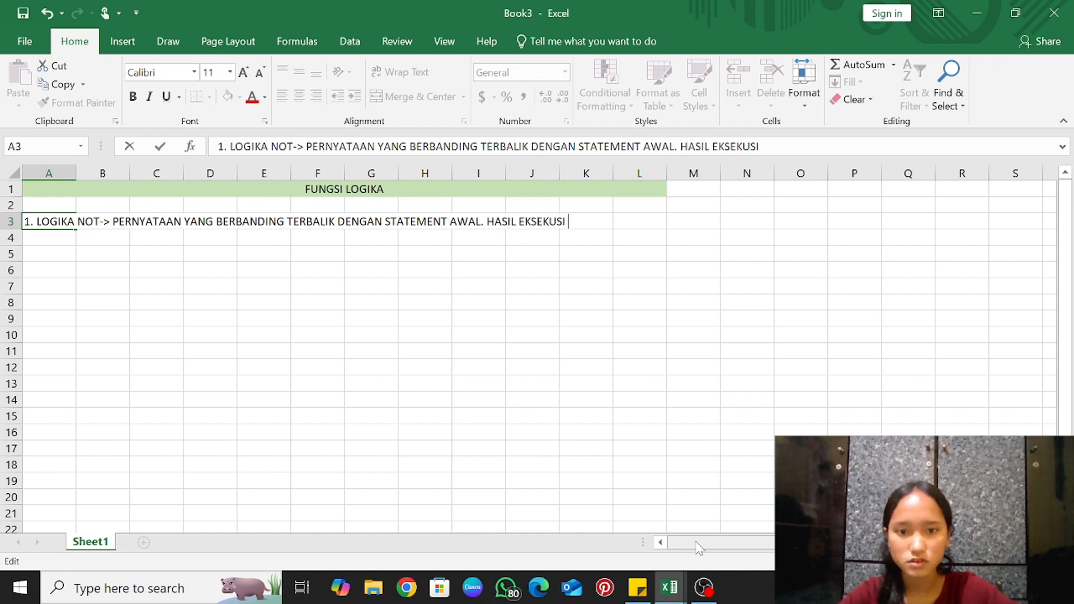
pyautogui.write(' TU')
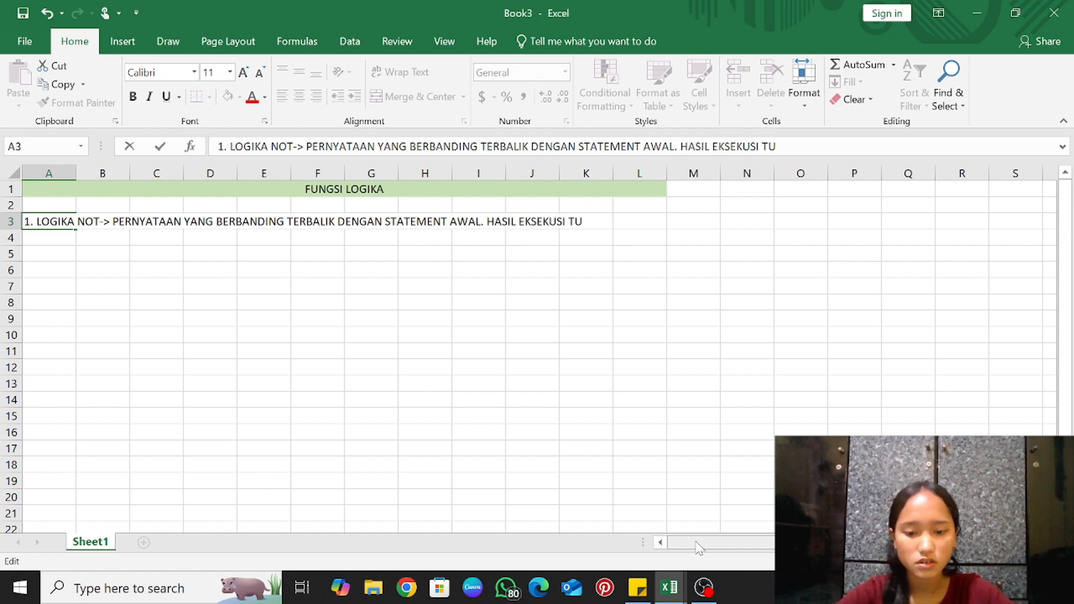
pyautogui.press('BackSpace')
pyautogui.write('RUE/')
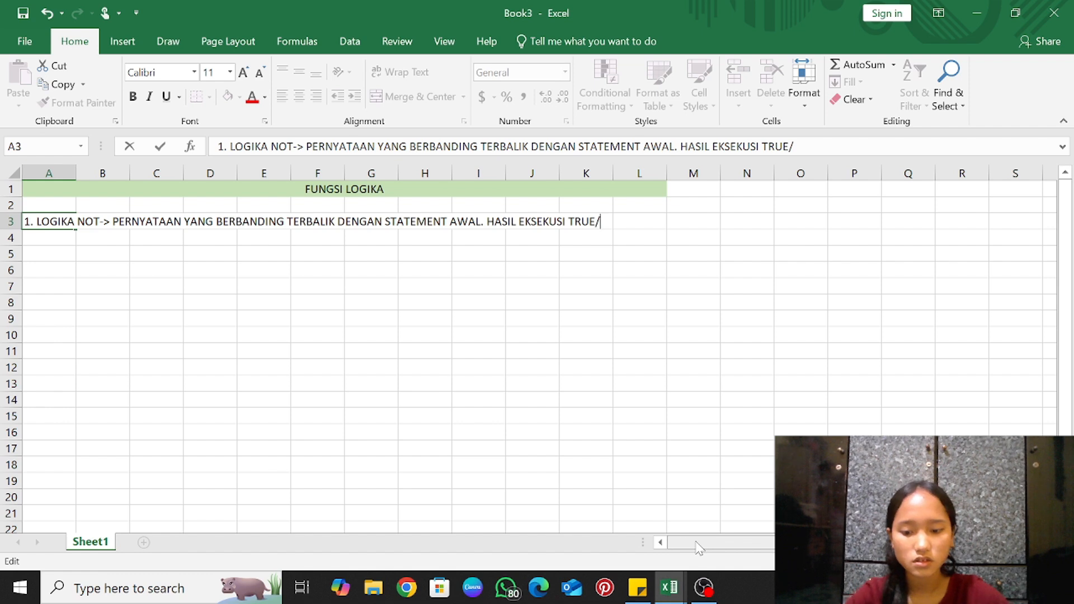
pyautogui.write('FALSE.')
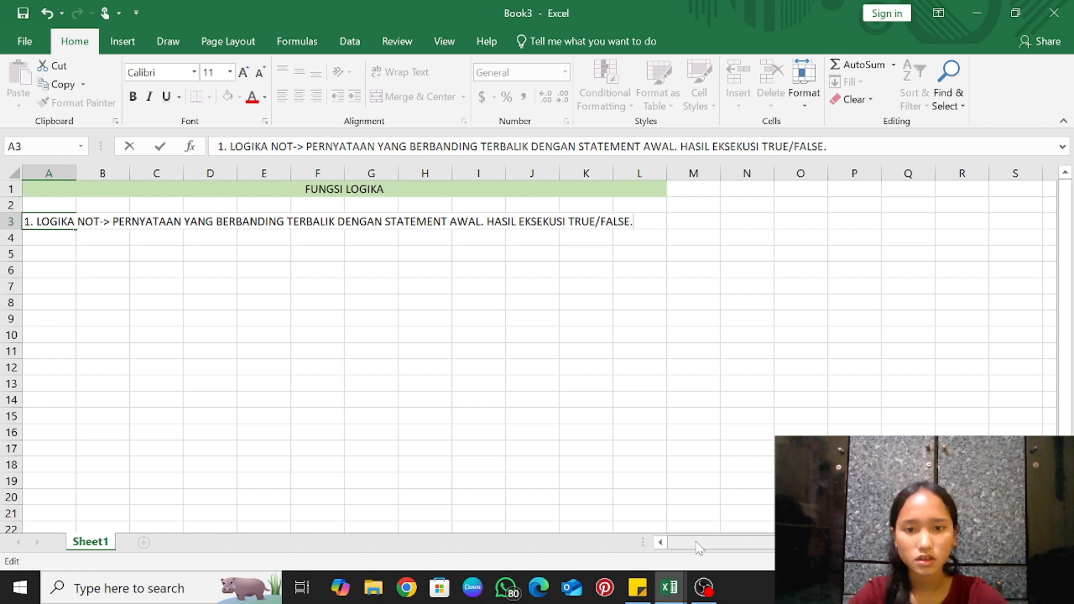
pyautogui.click(134, 465)
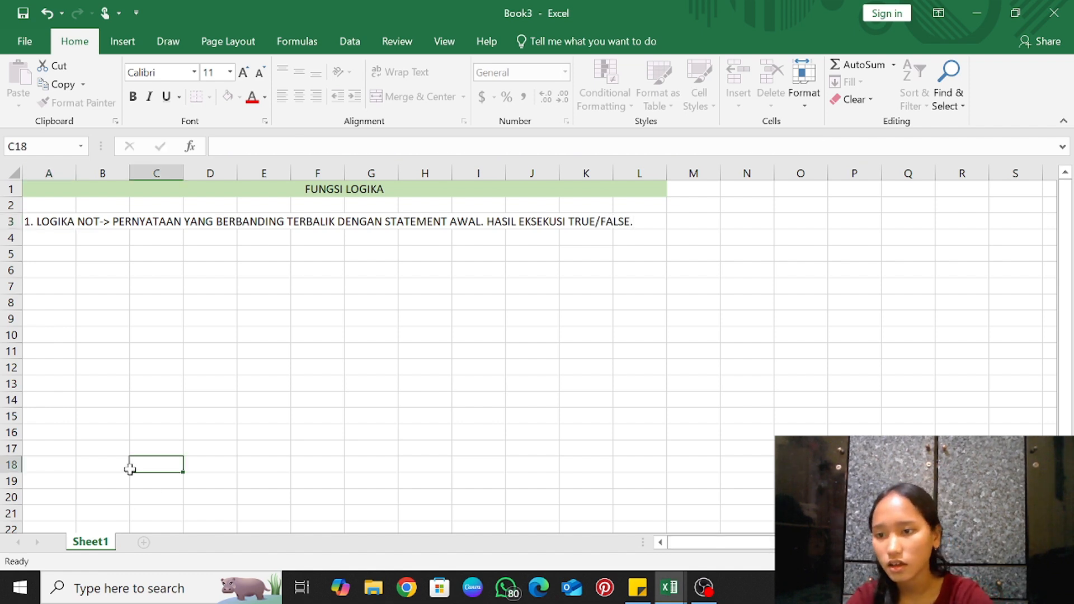
# Merge and center the description across A3:L3 and make the words NOT and TRUE/FALSE in it bold
pyautogui.moveTo(41, 223); pyautogui.dragTo(625, 223)
pyautogui.click(446, 98)
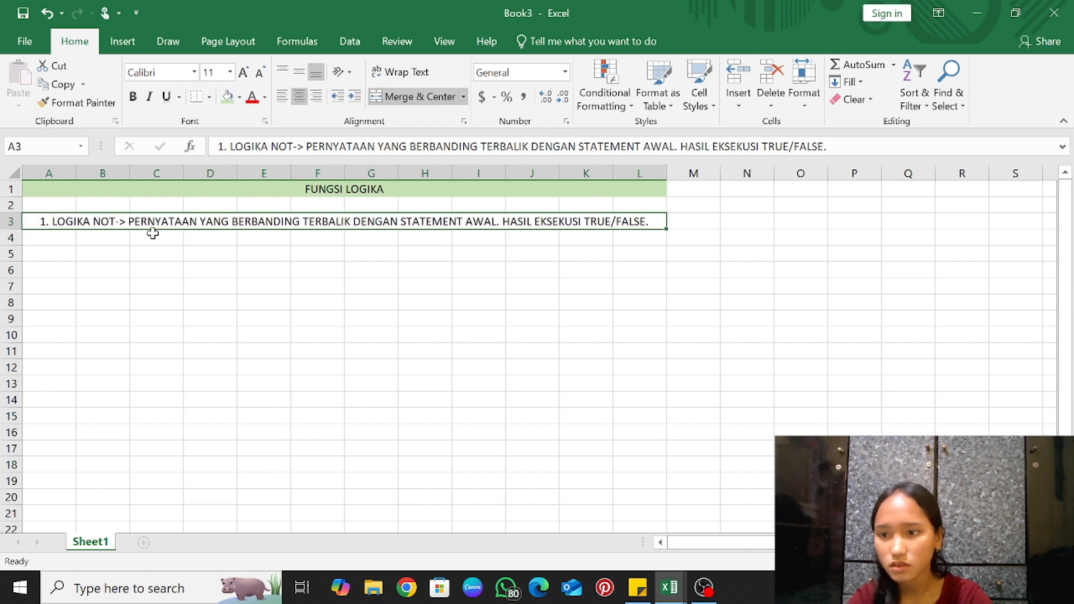
pyautogui.doubleClick(112, 222)
pyautogui.doubleClick(105, 222)
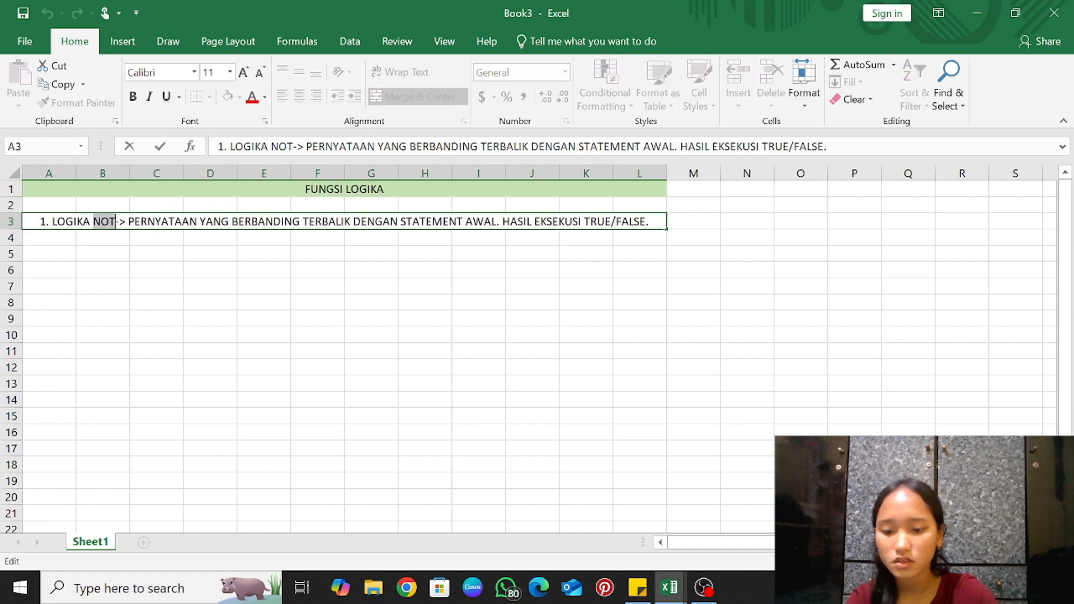
pyautogui.hotkey('ctrl', 'b')
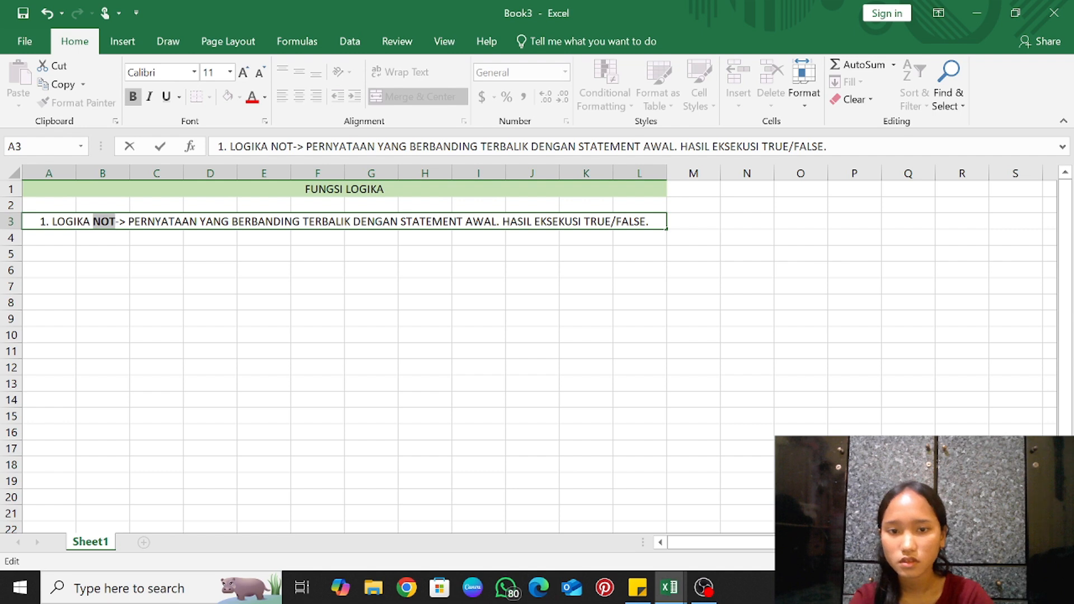
pyautogui.moveTo(584, 221); pyautogui.dragTo(649, 221)
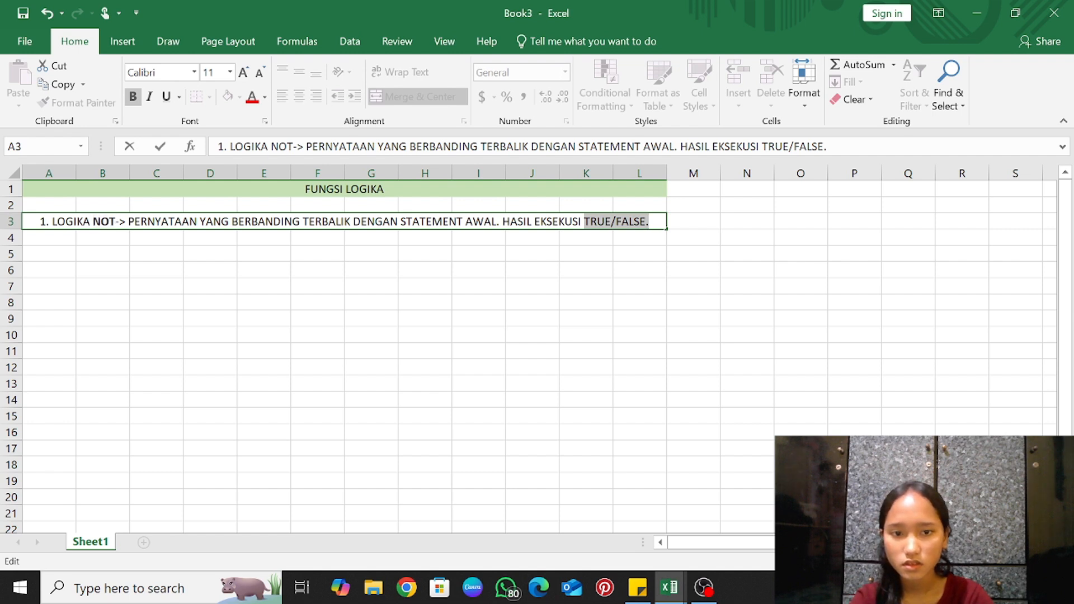
pyautogui.hotkey('ctrl', 'b')
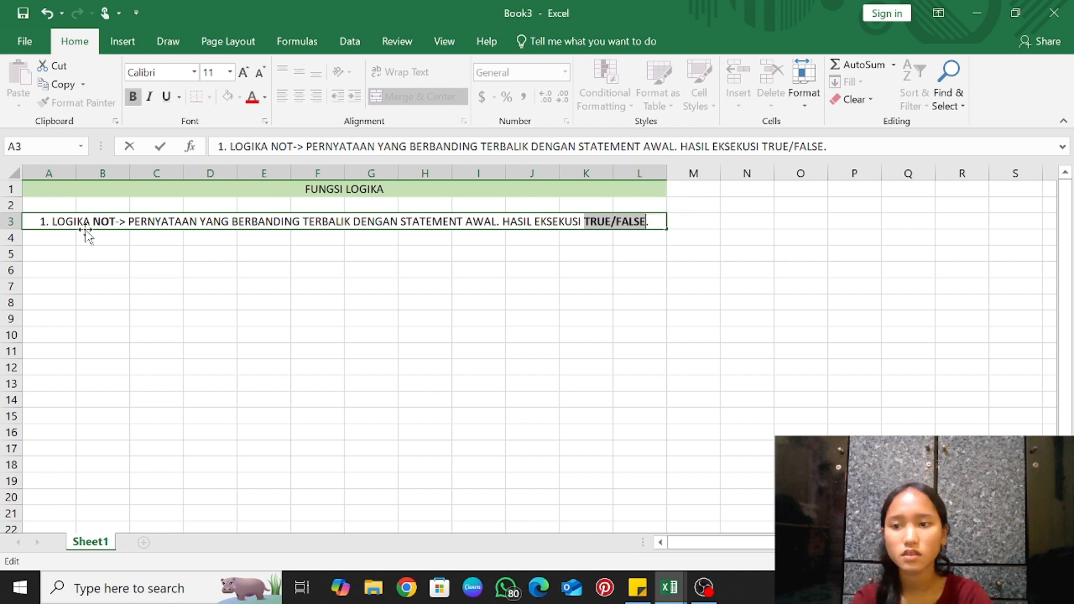
# Enter the headers STATEMENT in A4 and NOT in B4, with the values 0 in A5 and 1 in A6
pyautogui.click(52, 239)
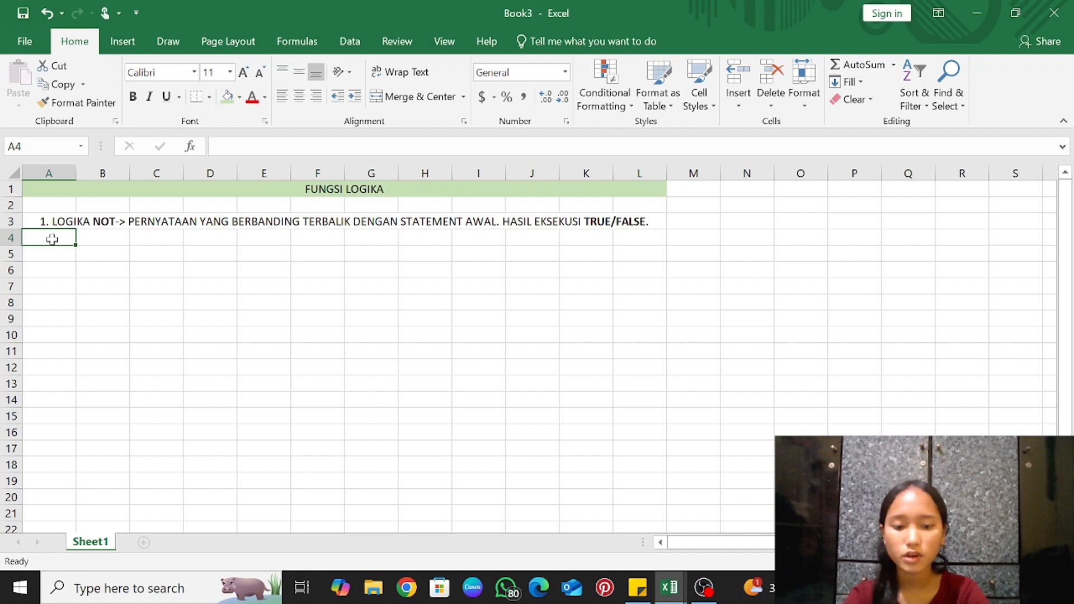
pyautogui.write('STATEM')
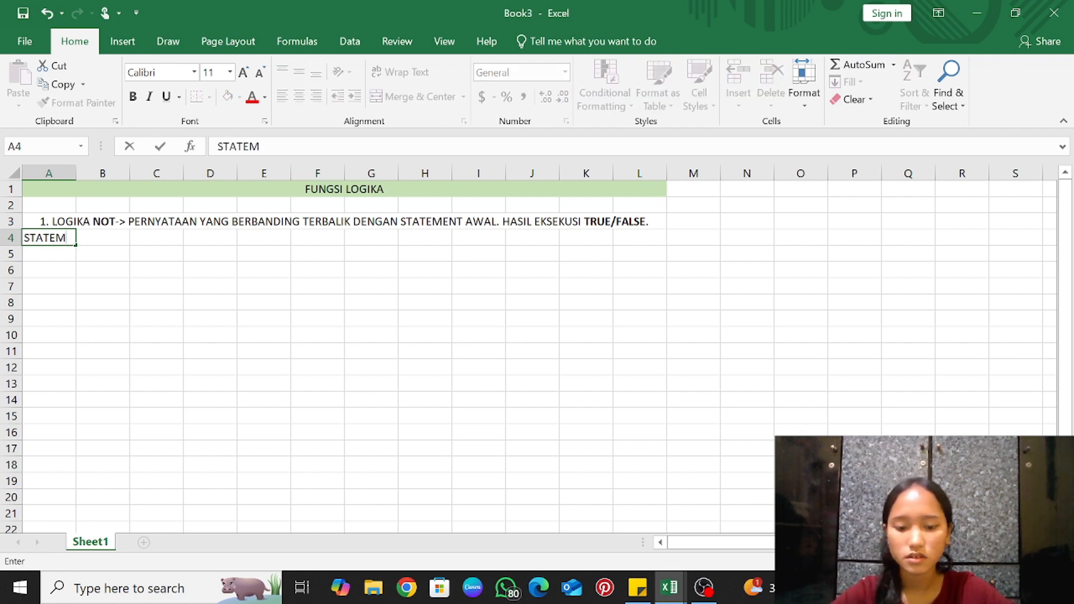
pyautogui.write('ENT')
pyautogui.press('Tab')
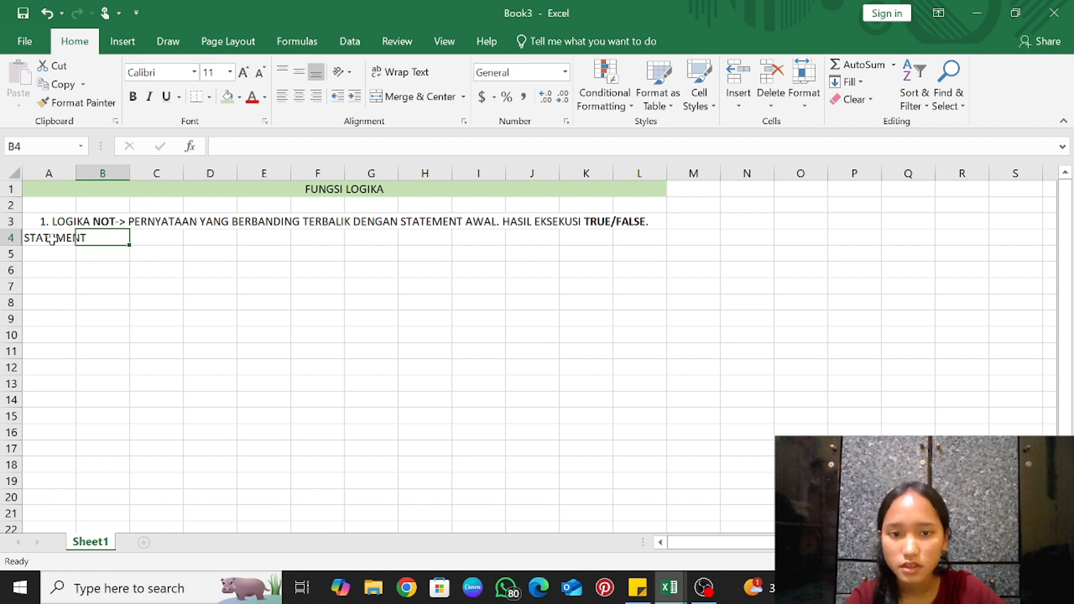
pyautogui.write('NOT')
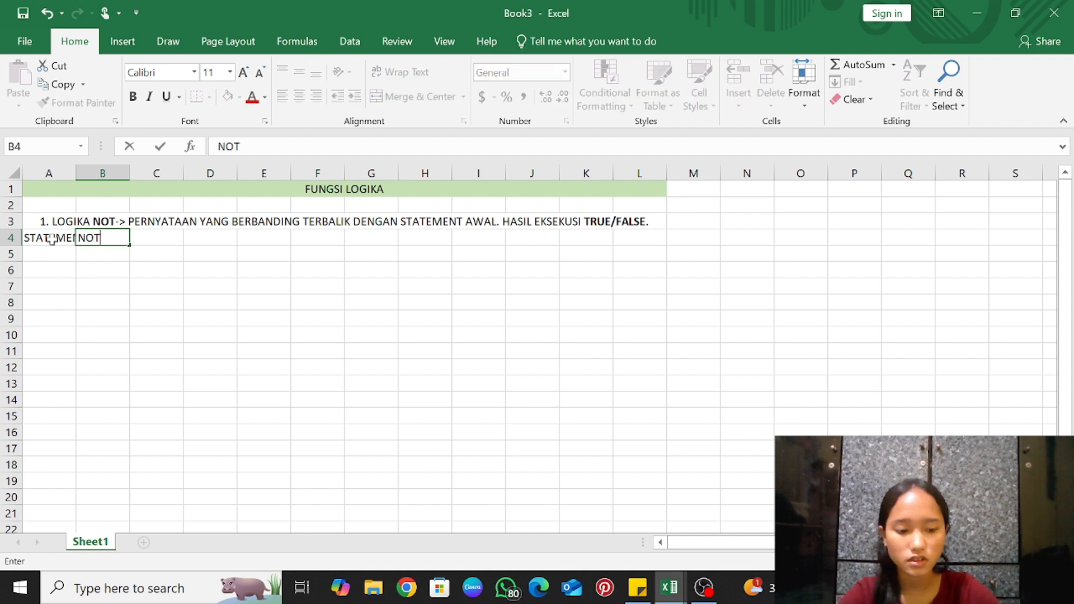
pyautogui.press('Return')
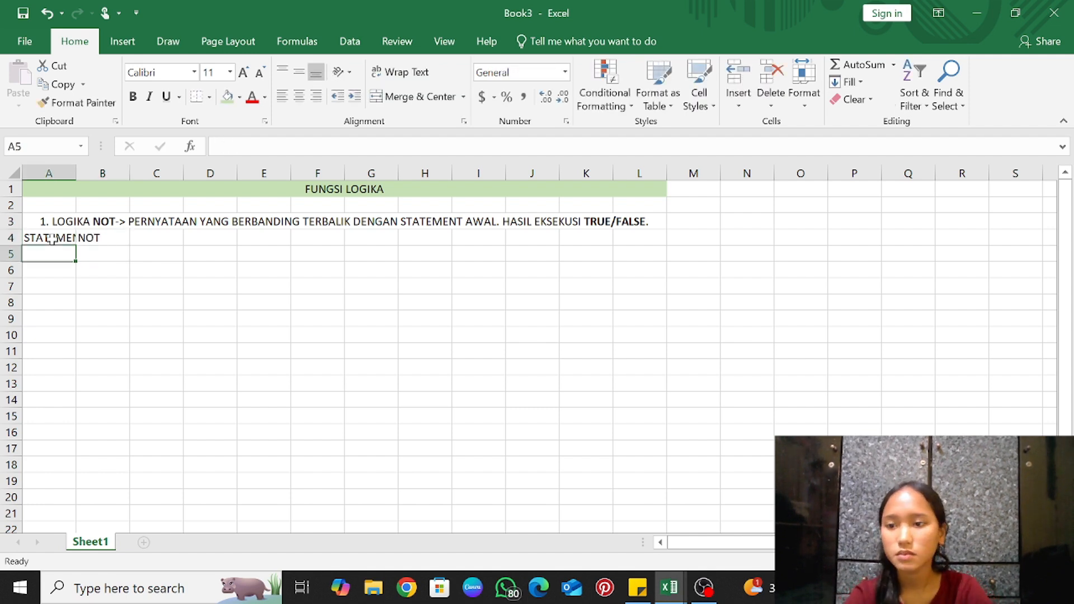
pyautogui.write('0')
pyautogui.press('Return')
pyautogui.write('1')
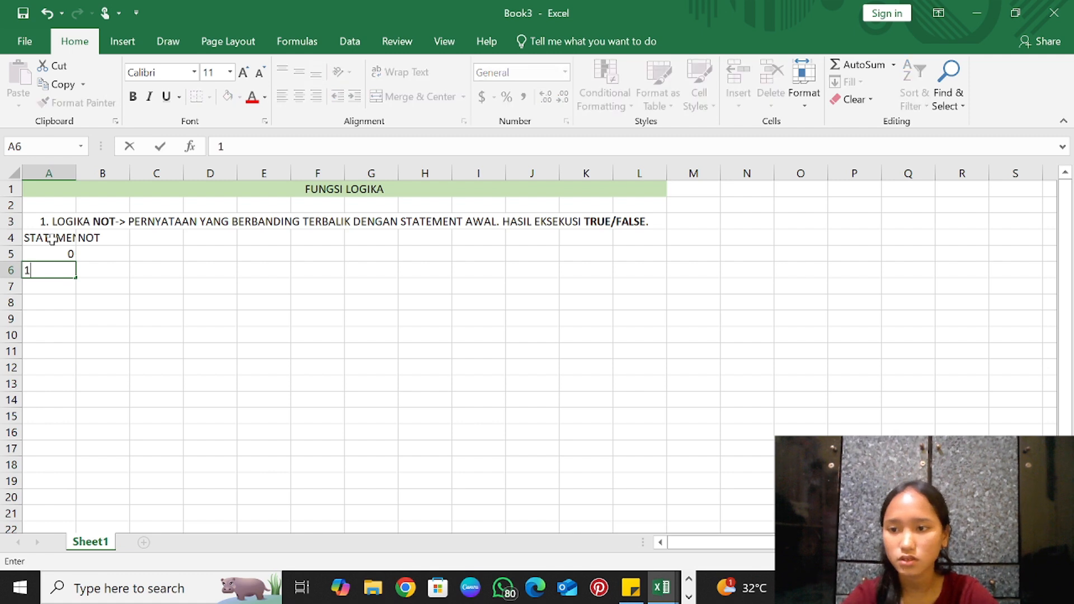
pyautogui.click(93, 256)
# Apply all borders to the table A4:B6 and center its contents horizontally
pyautogui.moveTo(47, 237); pyautogui.dragTo(112, 270)
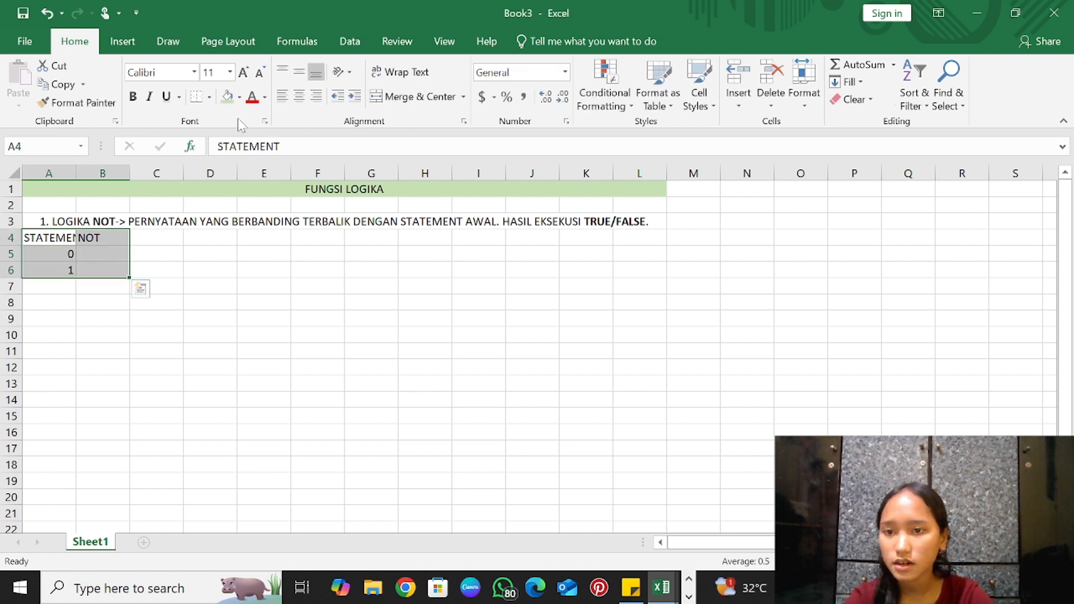
pyautogui.click(209, 96)
pyautogui.click(217, 263)
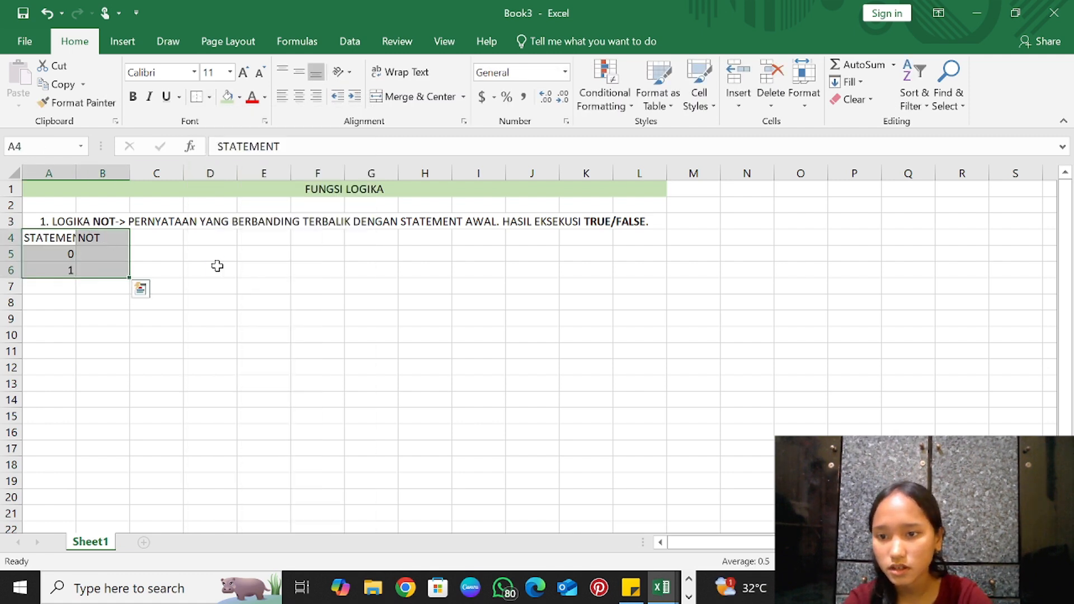
pyautogui.click(209, 96)
pyautogui.click(238, 238)
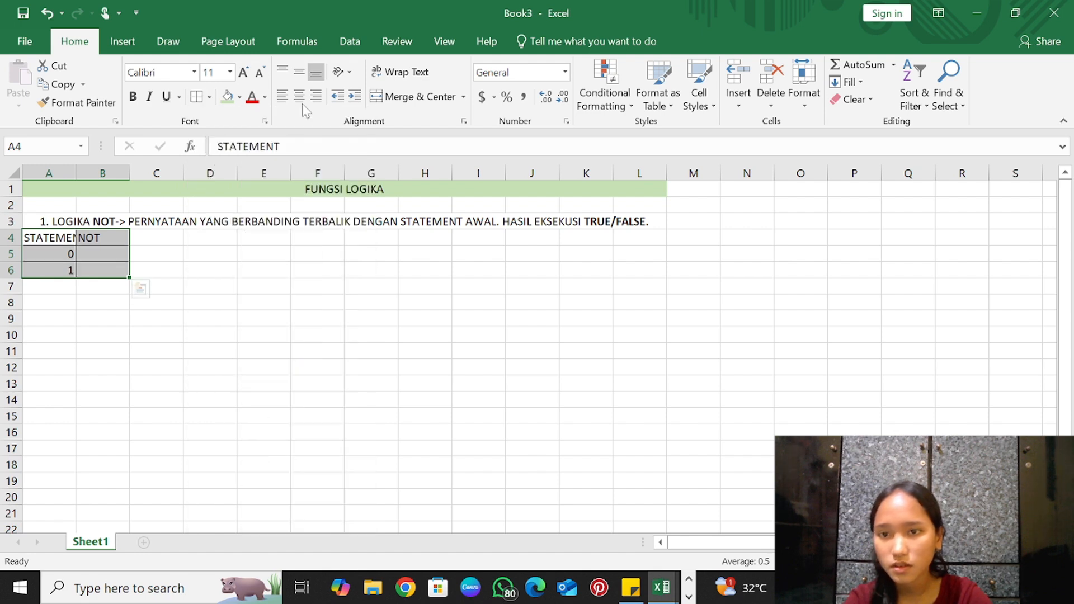
pyautogui.click(301, 96)
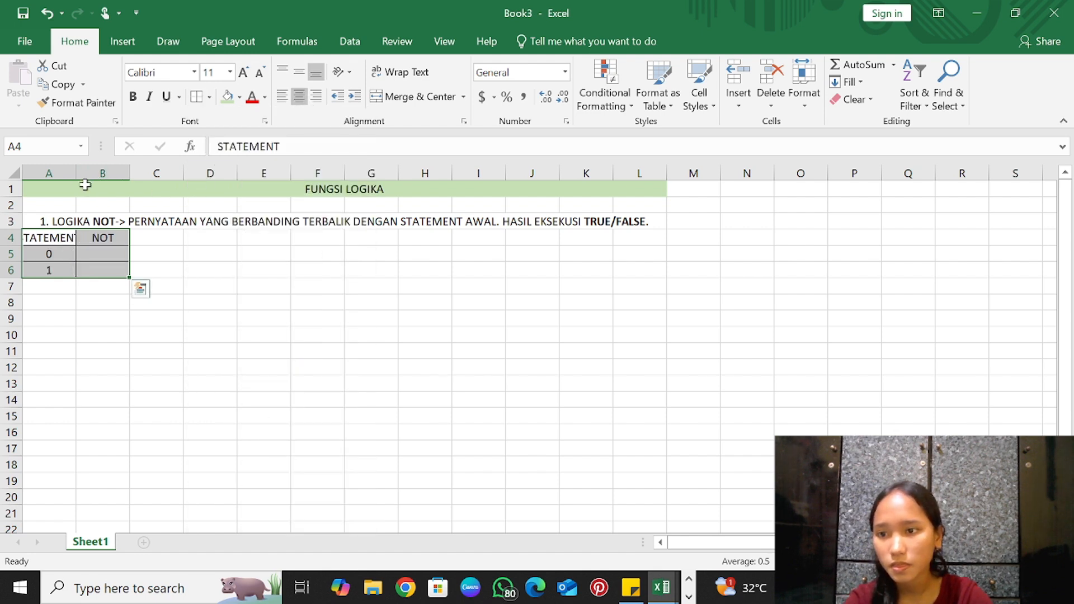
# Widen column A to fit the STATEMENT header and fill the header cells A4:B4 with a custom light pink
pyautogui.click(243, 266)
pyautogui.moveTo(76, 173); pyautogui.dragTo(89, 172)
pyautogui.moveTo(29, 239); pyautogui.dragTo(114, 239)
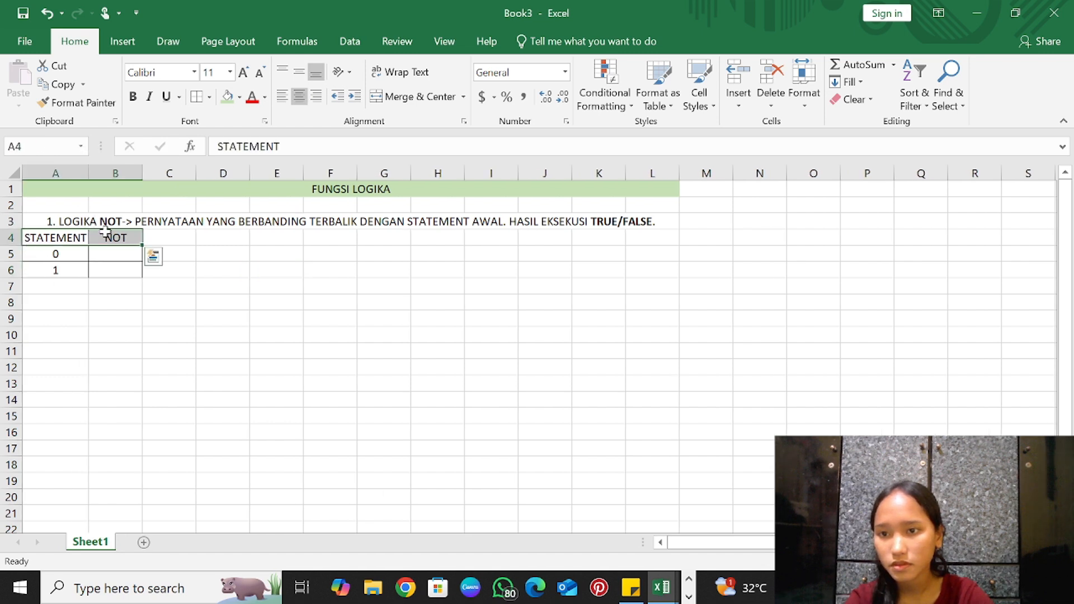
pyautogui.click(239, 97)
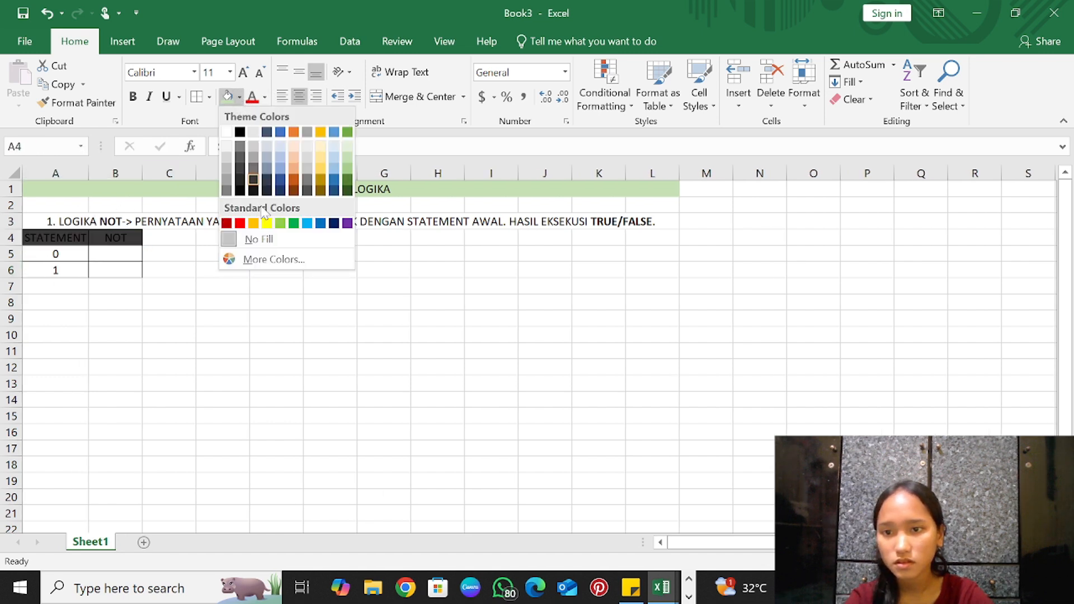
pyautogui.click(240, 259)
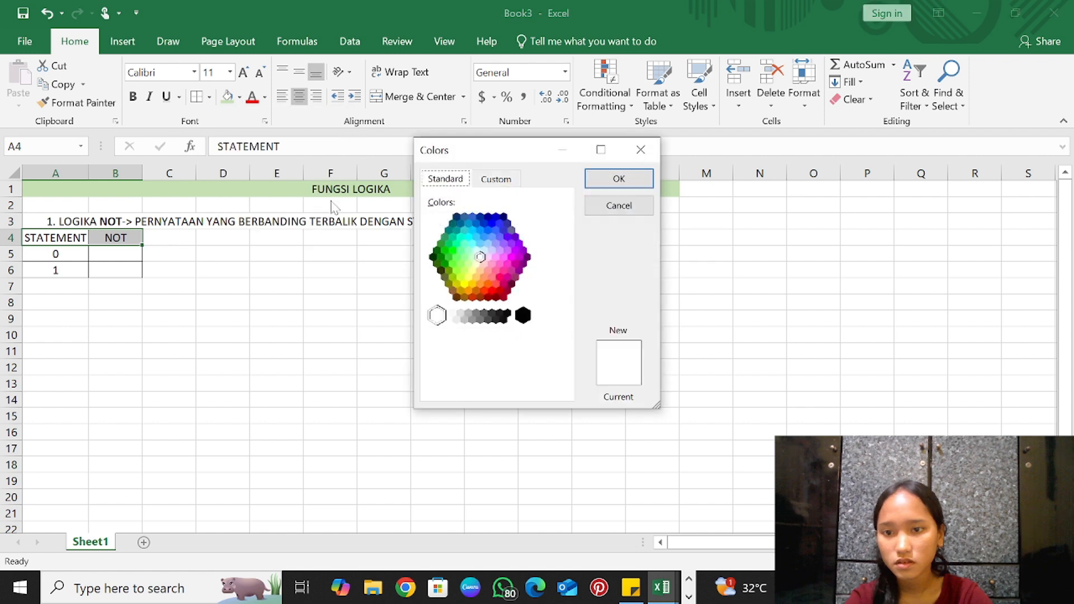
pyautogui.click(503, 258)
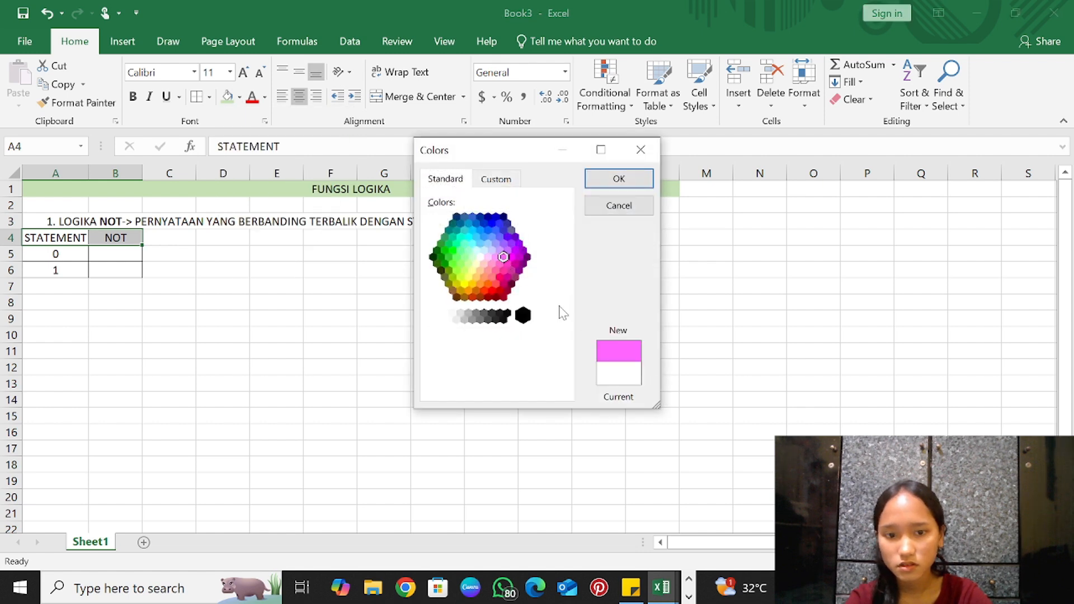
pyautogui.click(496, 257)
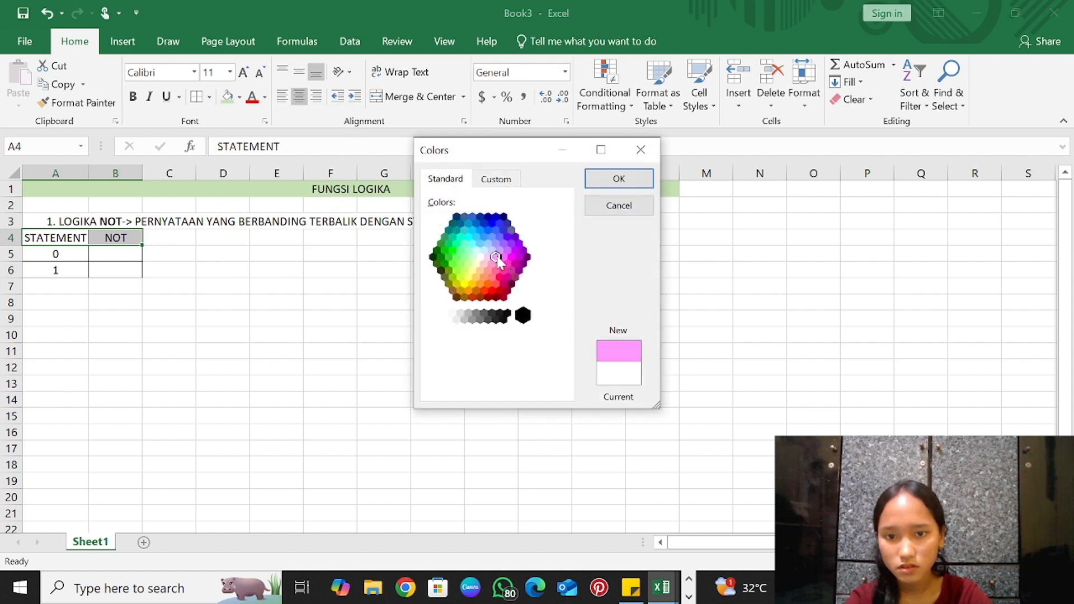
pyautogui.click(619, 179)
pyautogui.click(223, 302)
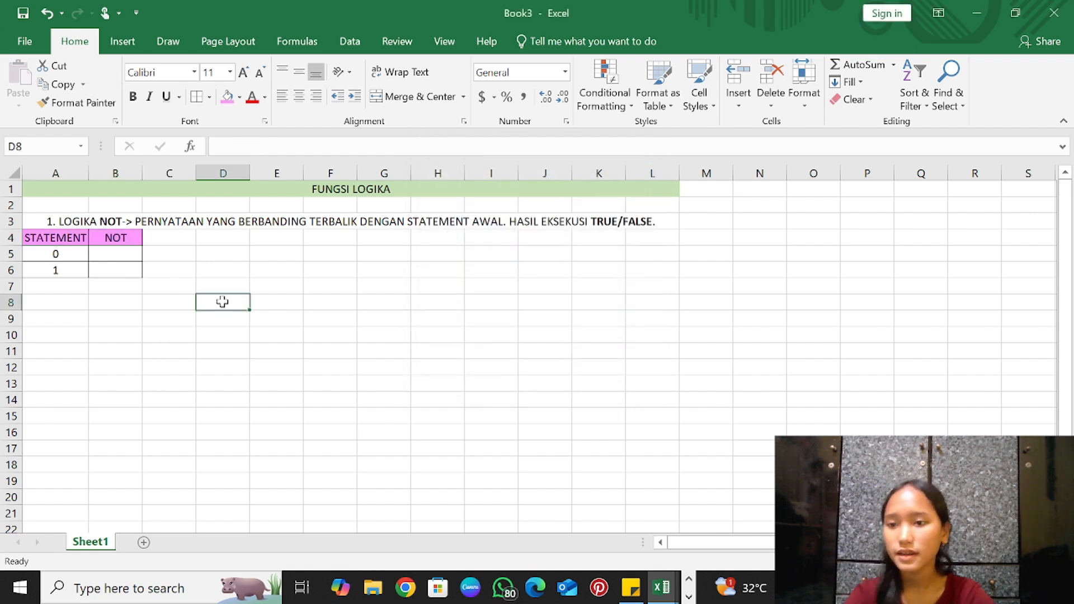
# Enter the formula =NOT(A5) in cell B5 and review its cell reference in the formula
pyautogui.click(137, 259)
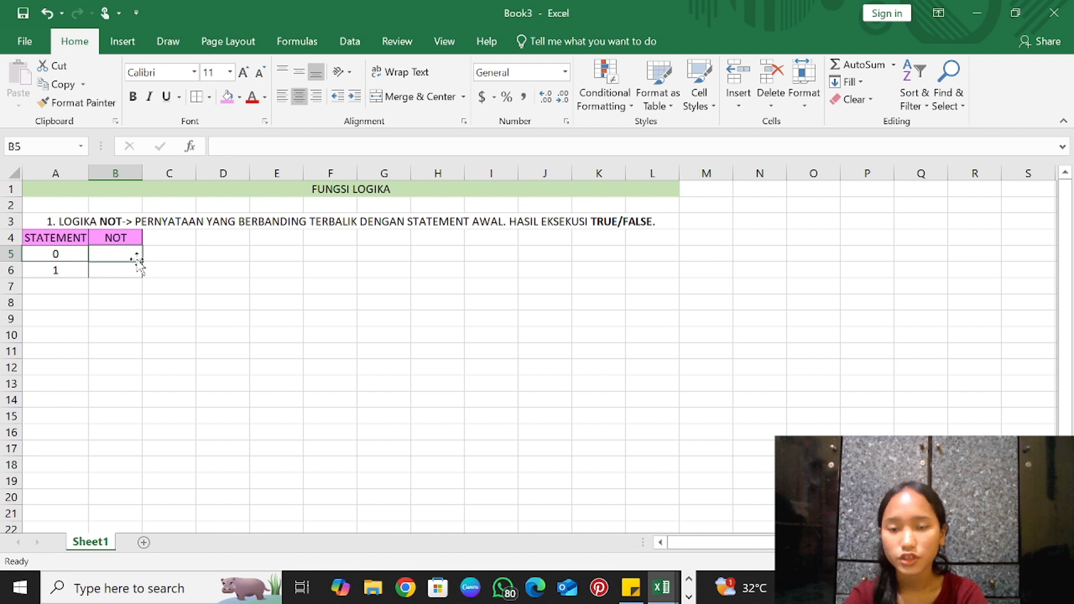
pyautogui.write('=')
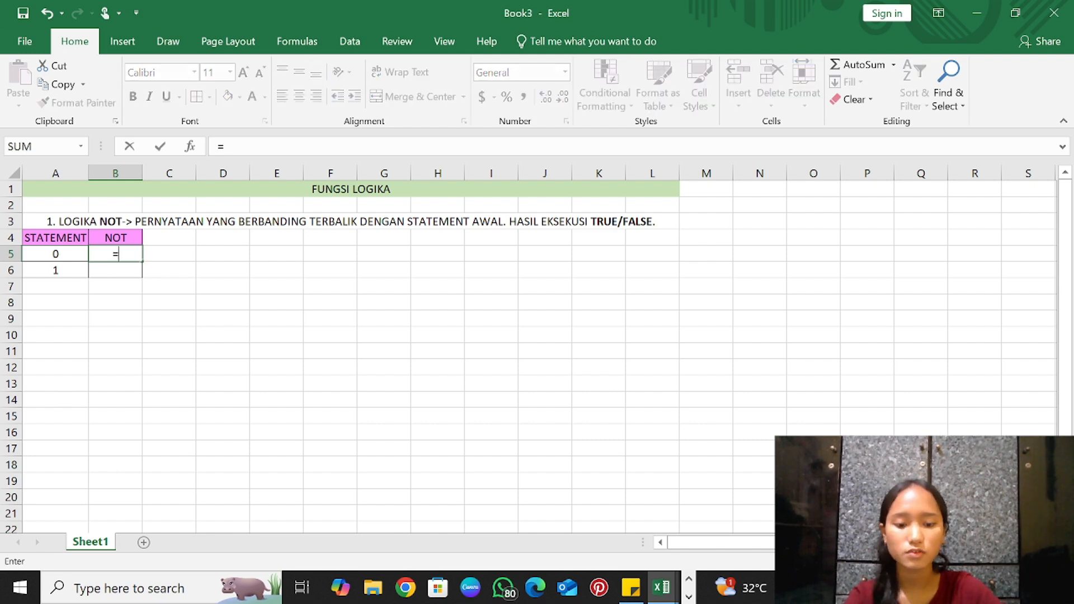
pyautogui.write('NOT(')
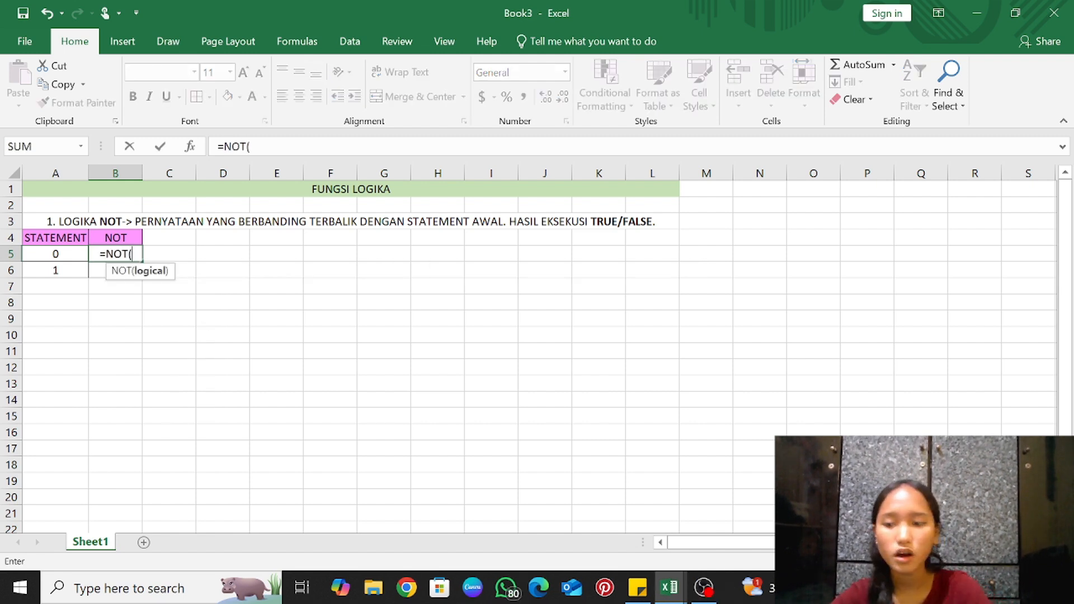
pyautogui.click(49, 255)
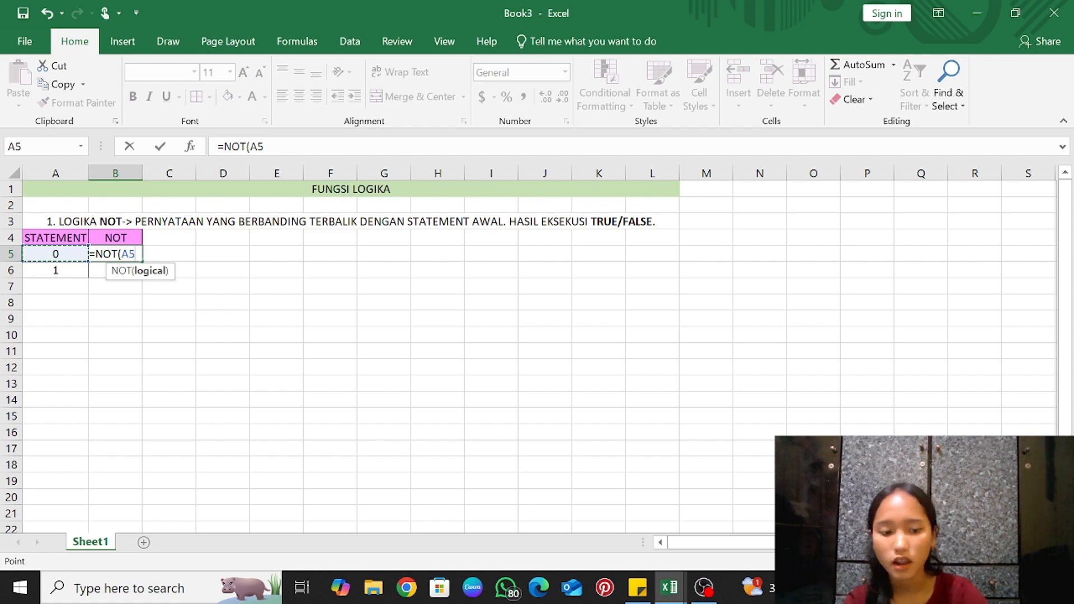
pyautogui.write(')')
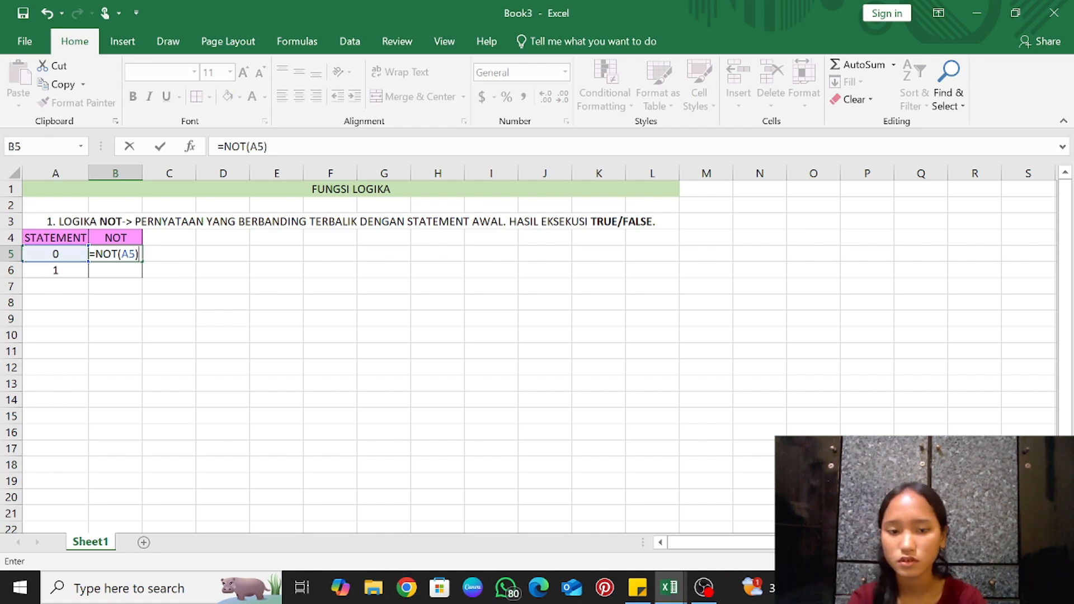
pyautogui.hotkey('ctrl', 'Return')
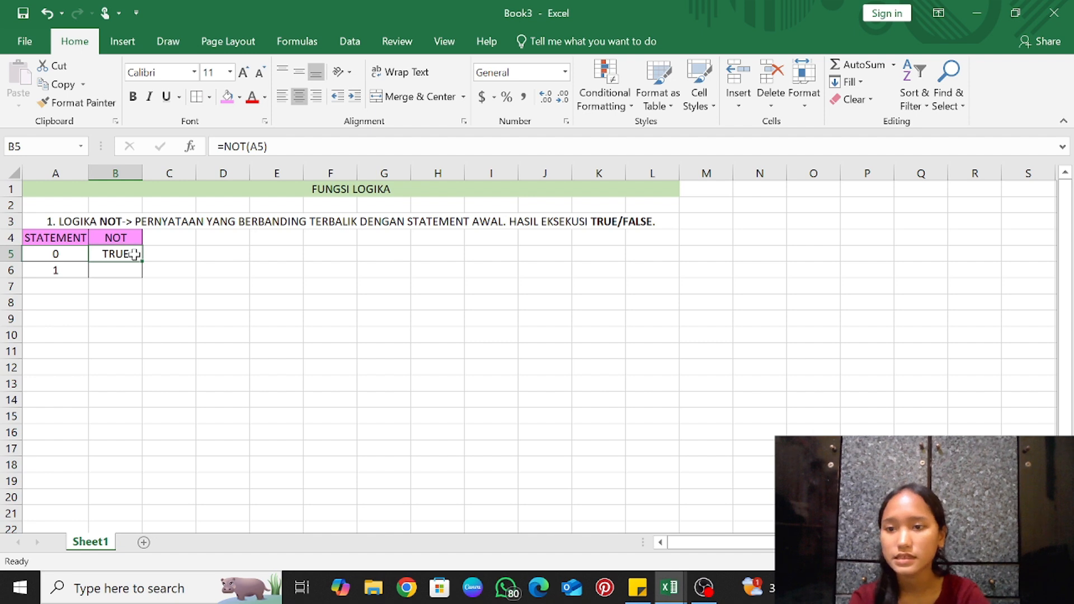
pyautogui.click(260, 147)
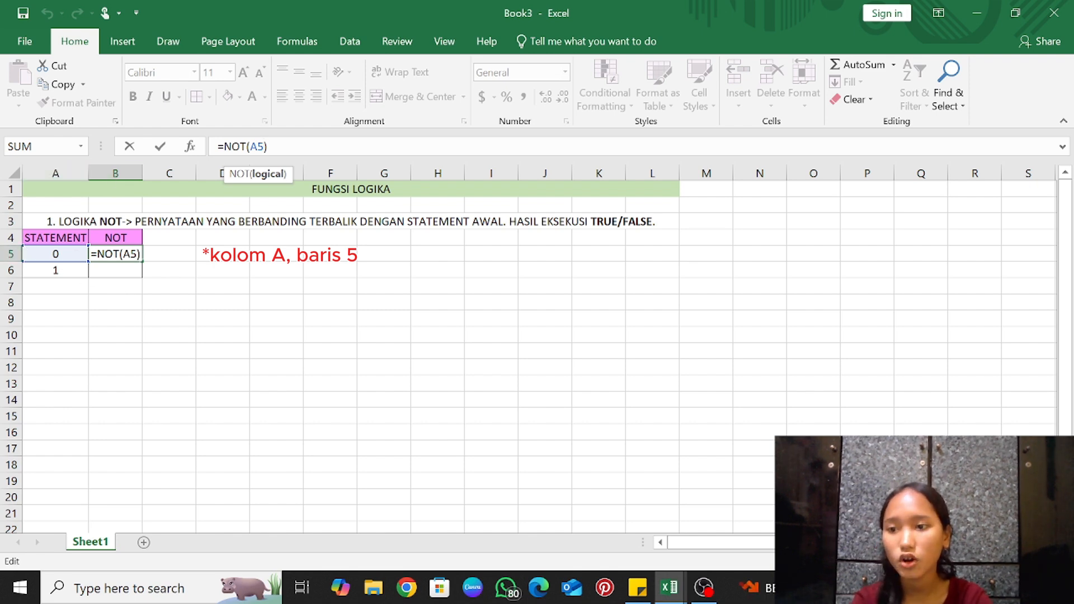
pyautogui.press('Return')
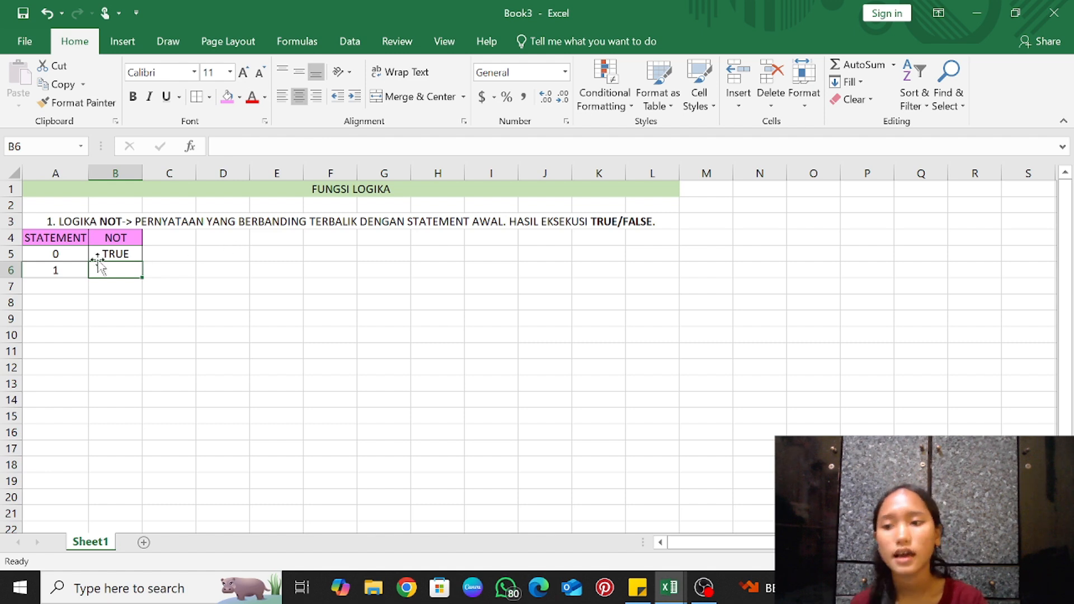
# Enter the formula =NOT(A6) in cell B6 to negate the second statement value
pyautogui.write('=NOT')
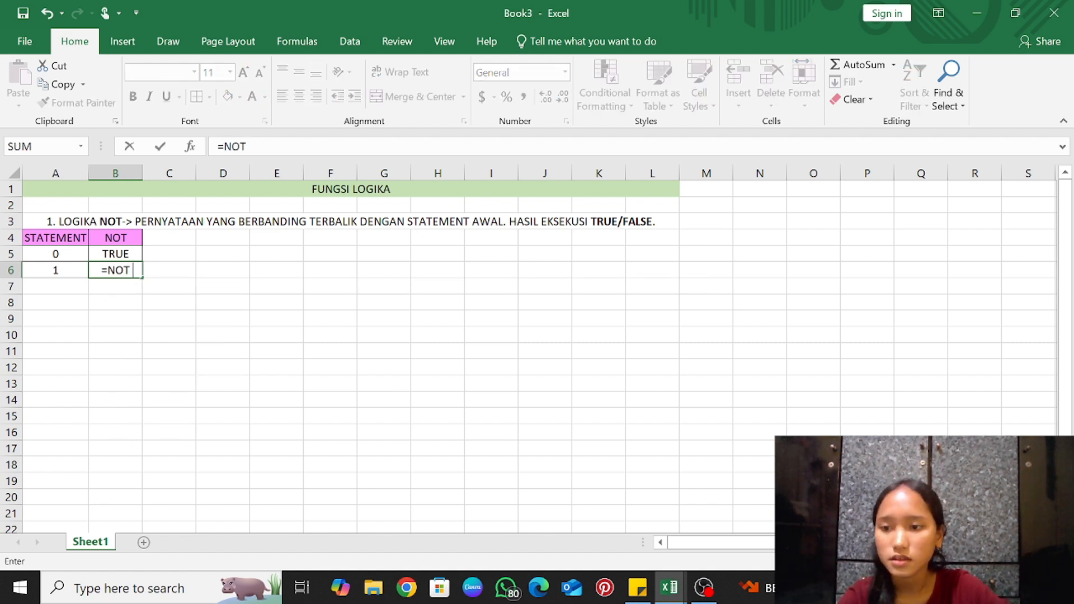
pyautogui.write('(')
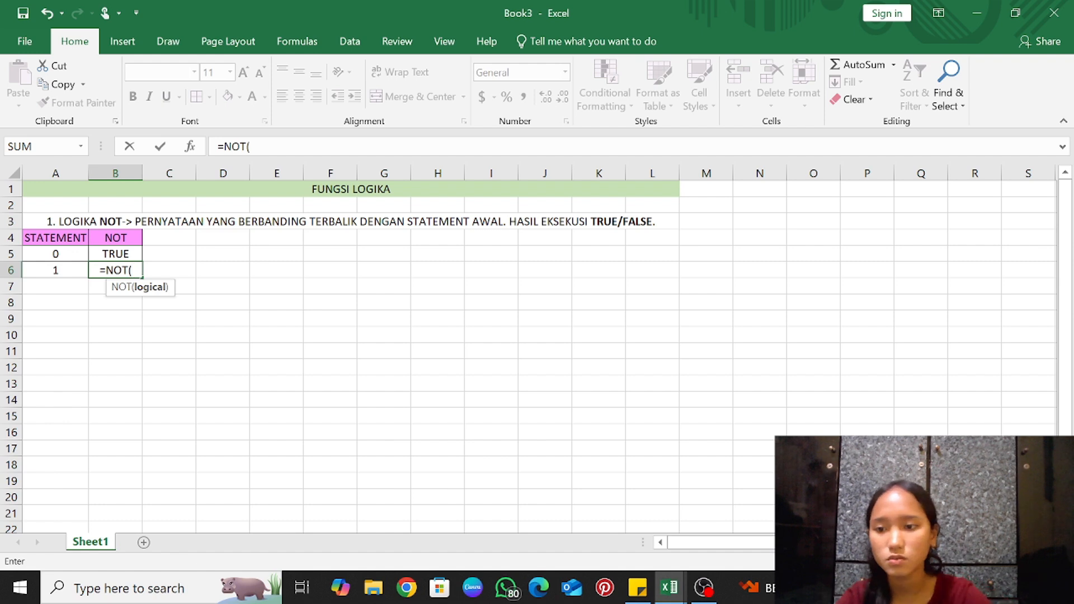
pyautogui.click(60, 270)
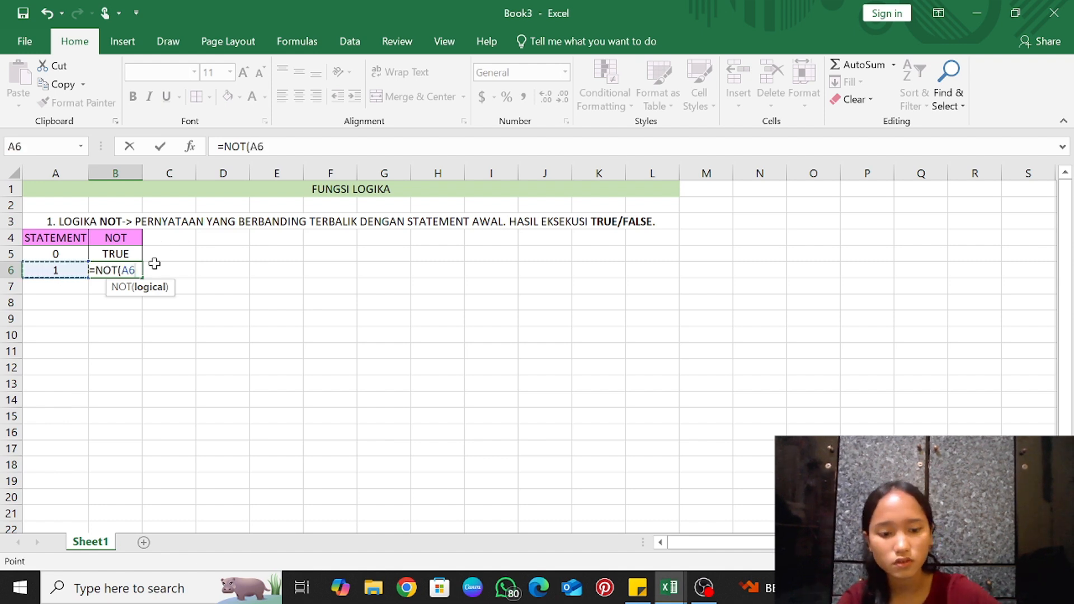
pyautogui.write(')')
pyautogui.press('Return')
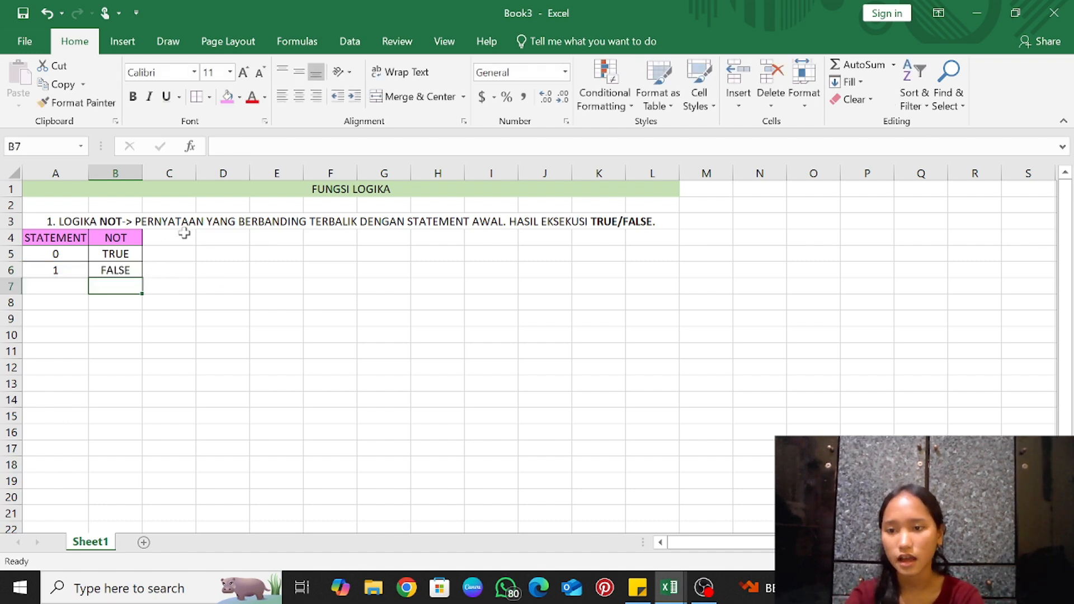
# Write the first sentence of the AND description in A8: "2. LOGIKA AND-> PENGGABUNGAN 2 PERNYATAAN/LEBIH, MENGGUNAKAN KATA SAMBUNG."
pyautogui.click(39, 305)
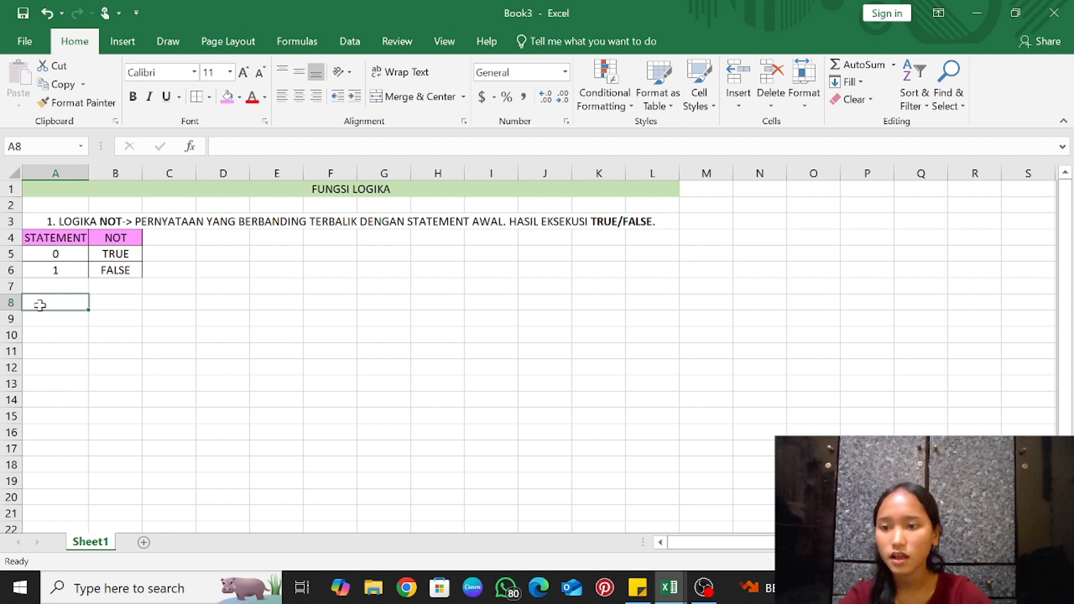
pyautogui.write('2. ')
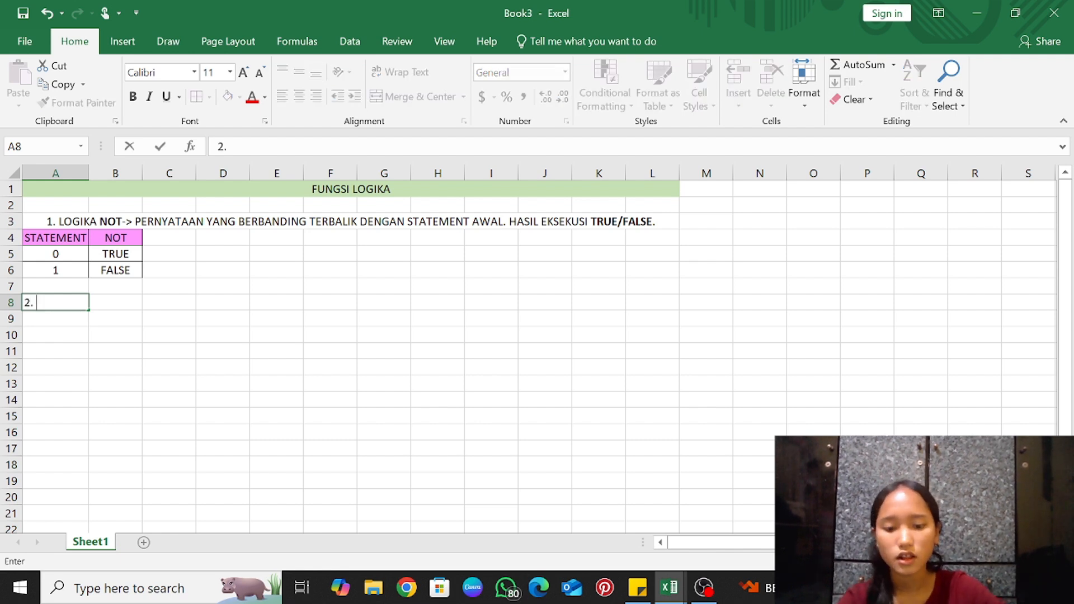
pyautogui.write('LOGIKA AND')
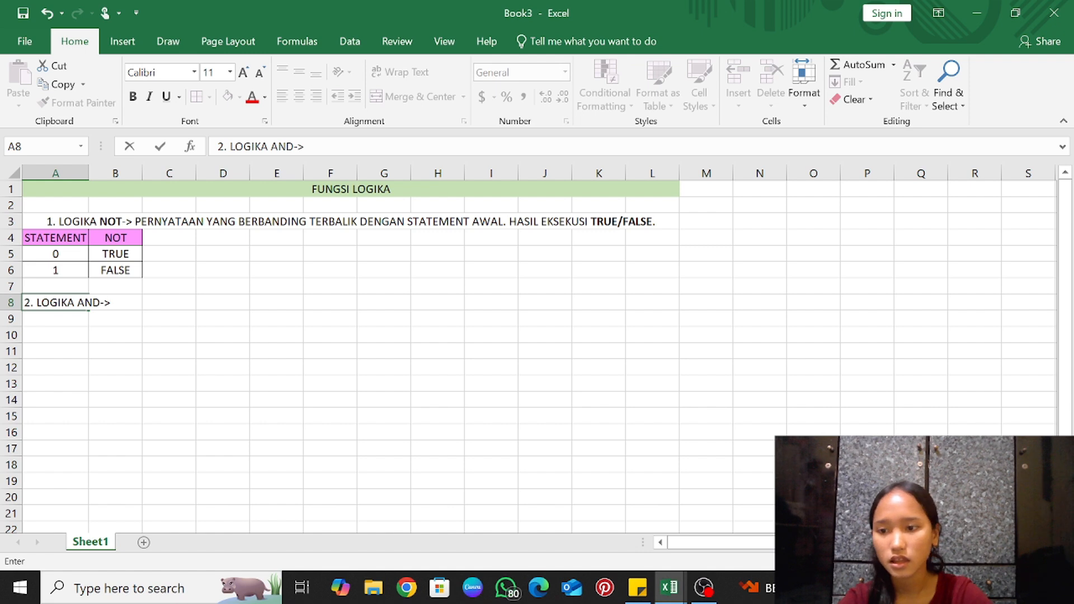
pyautogui.write('->')
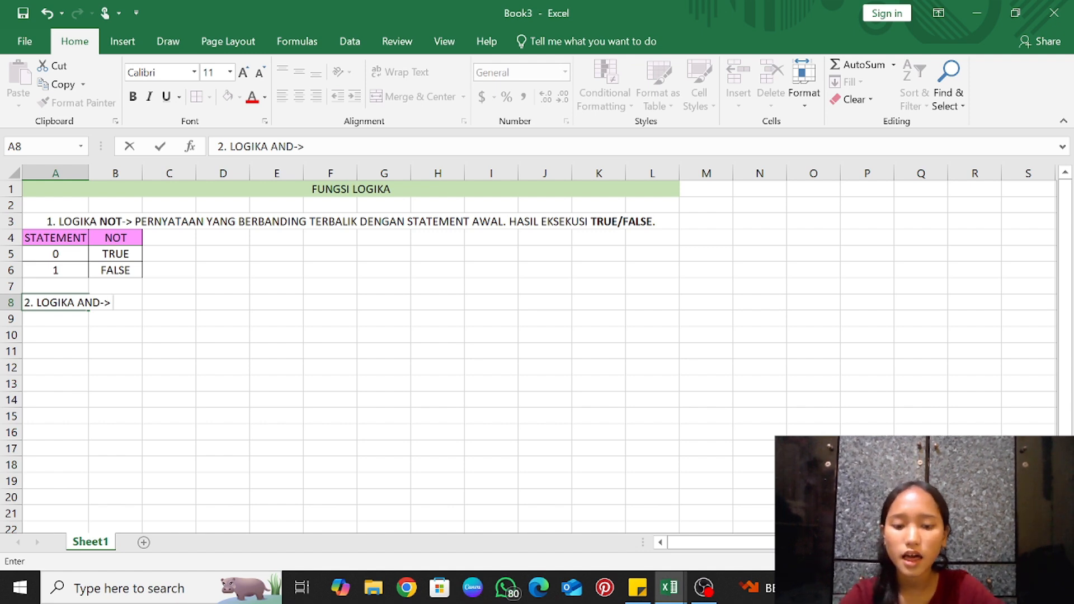
pyautogui.write(' PENGGABUNGAN ')
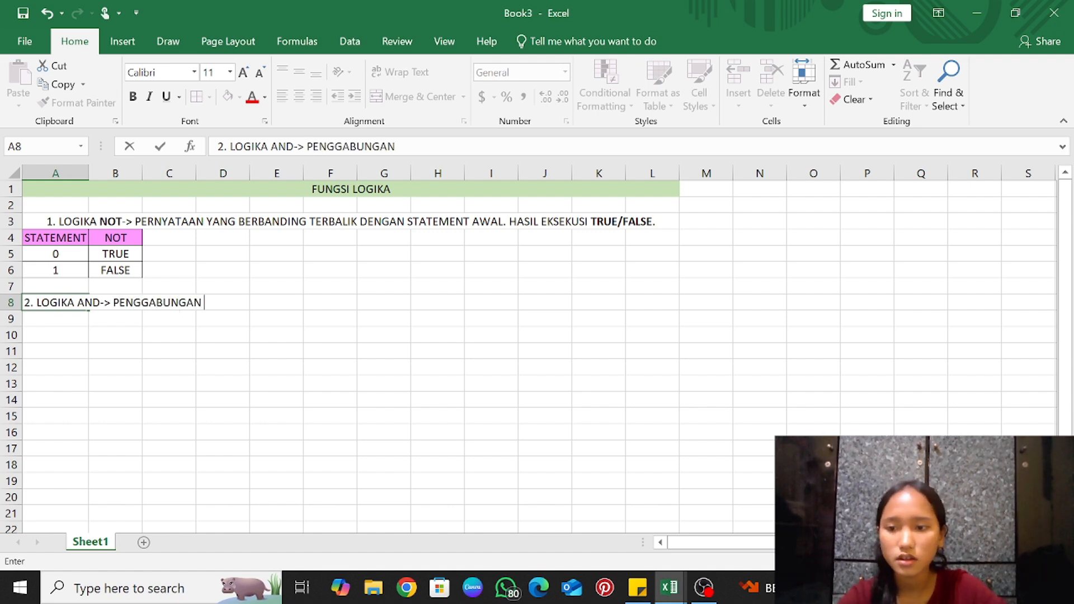
pyautogui.write('2')
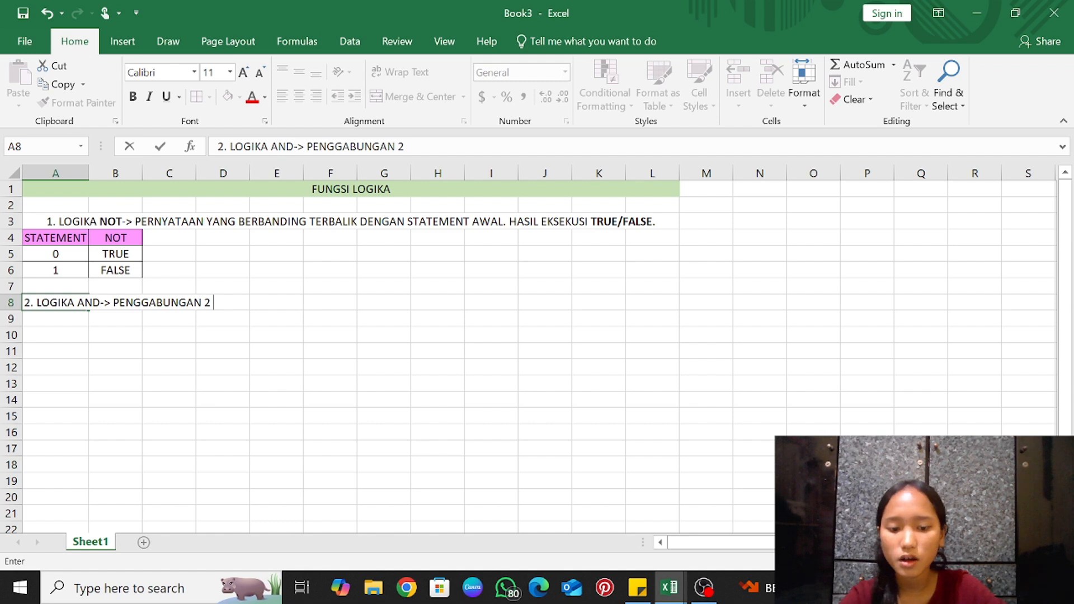
pyautogui.write(' PERNYATAAN')
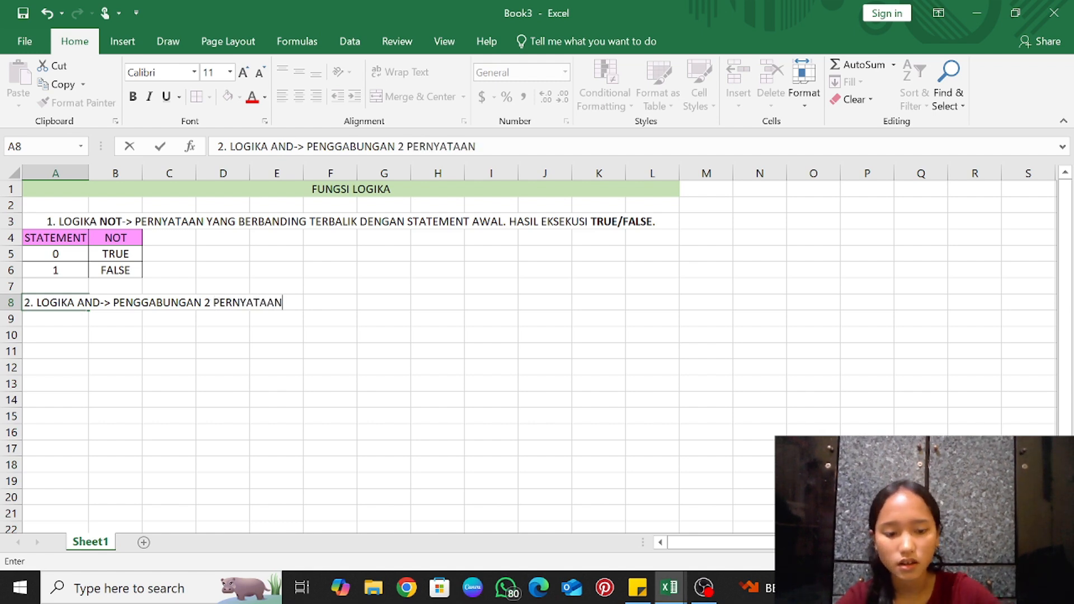
pyautogui.write('/LEBI')
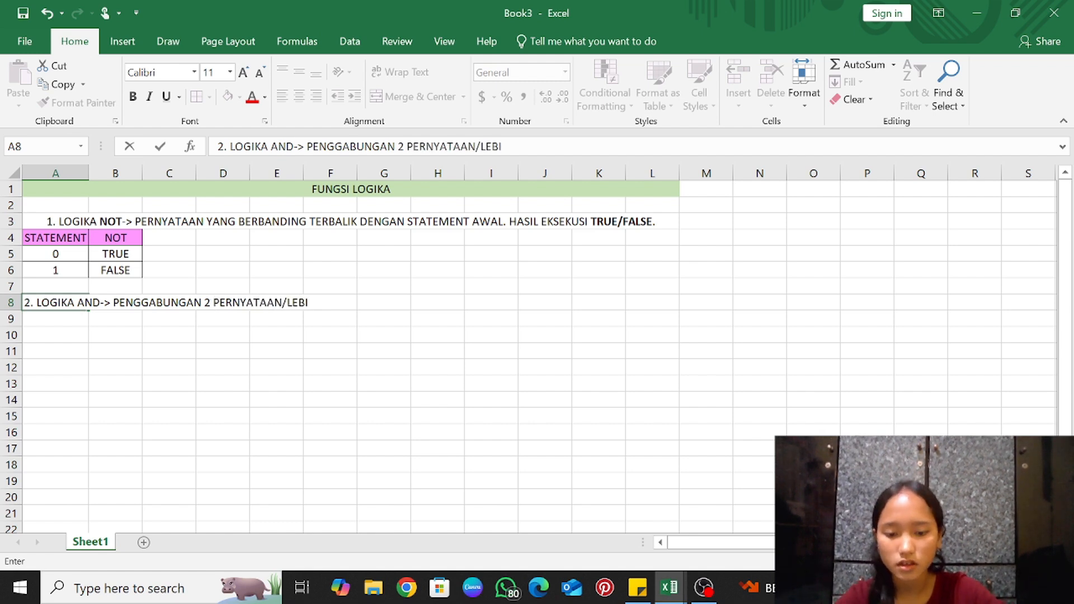
pyautogui.write('H =, D')
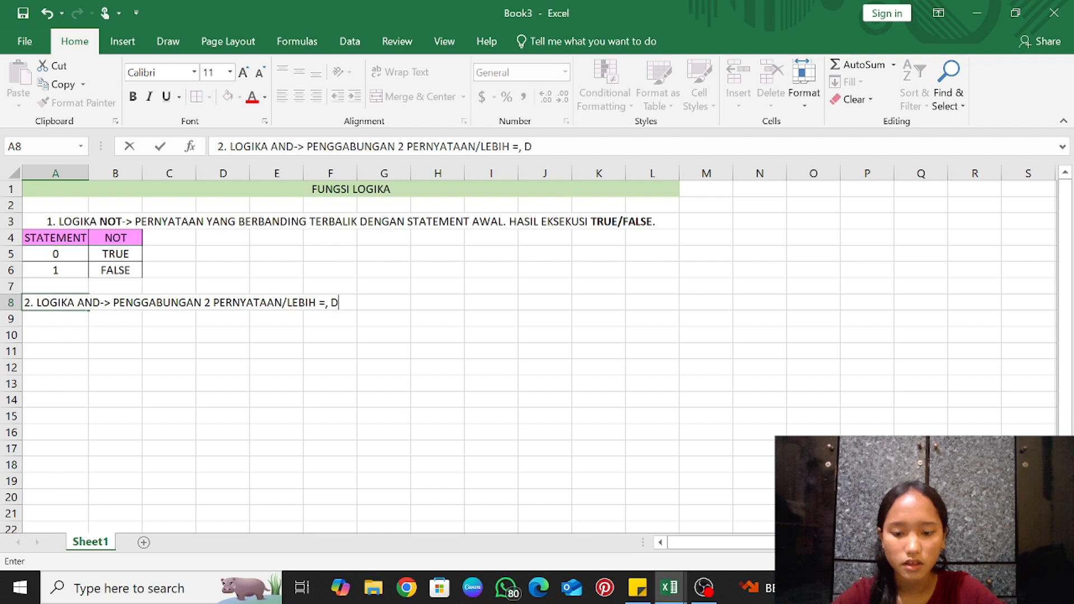
pyautogui.write('EN')
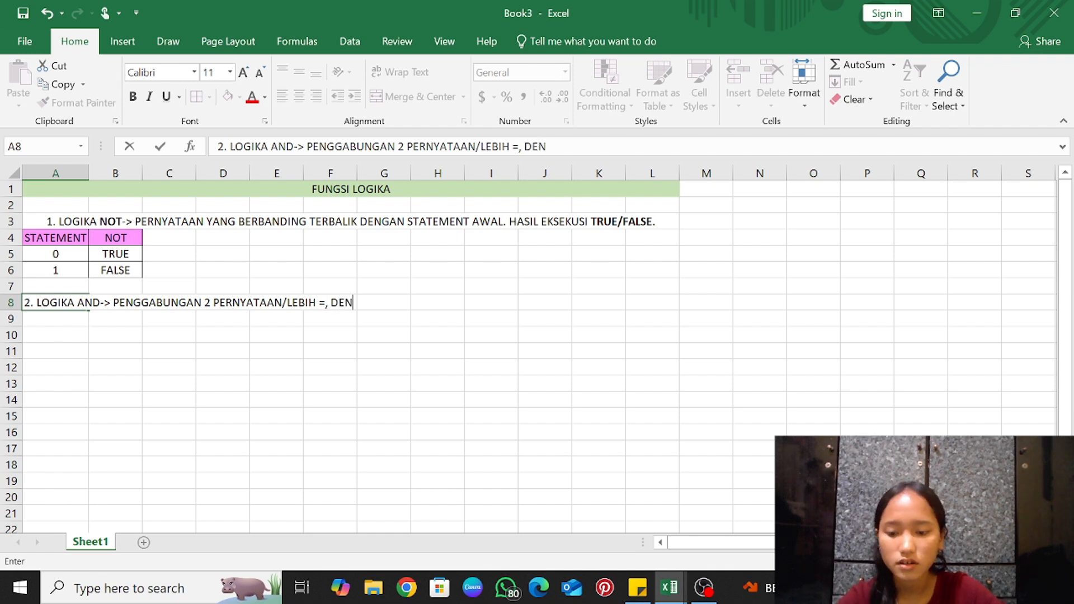
pyautogui.press('BackSpace')
pyautogui.press('BackSpace')
pyautogui.press('BackSpace')
pyautogui.press('BackSpace')
pyautogui.press('BackSpace')
pyautogui.press('BackSpace')
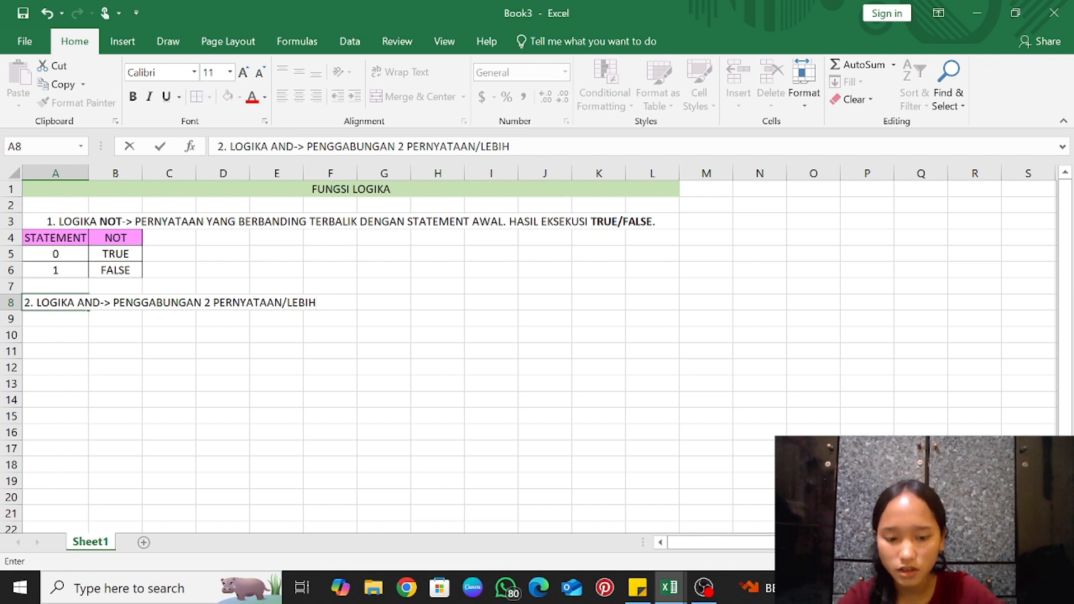
pyautogui.write(', MENGGUN')
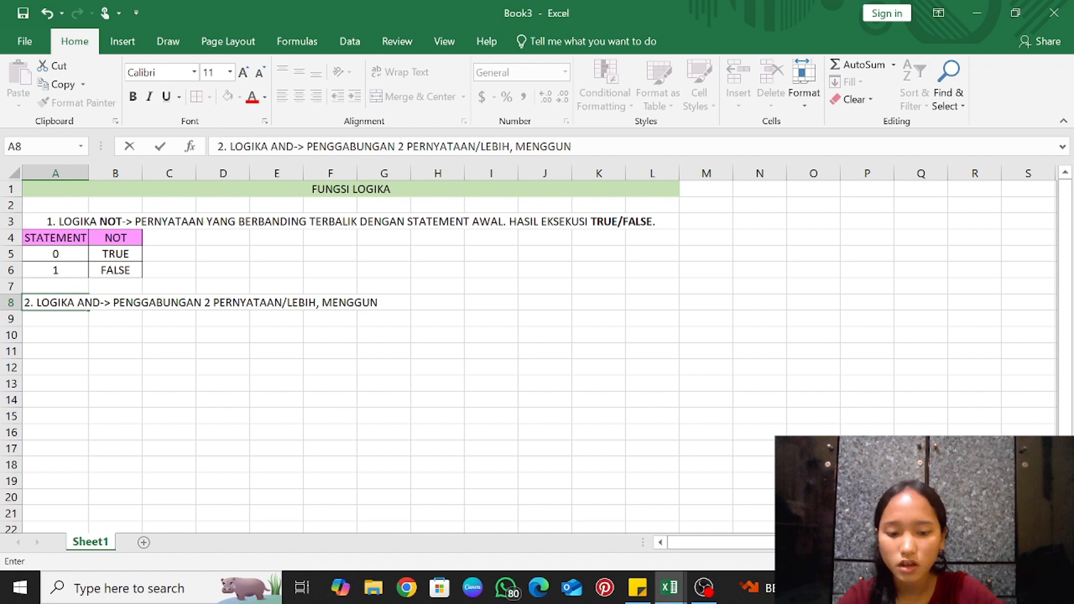
pyautogui.write('AKAN TA')
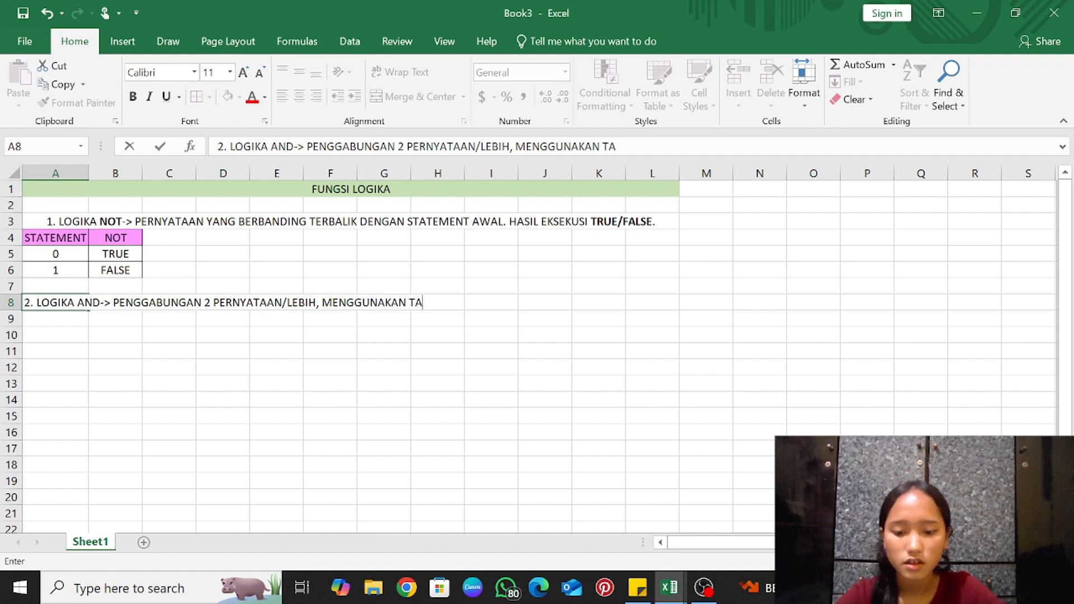
pyautogui.write('NDA SAM')
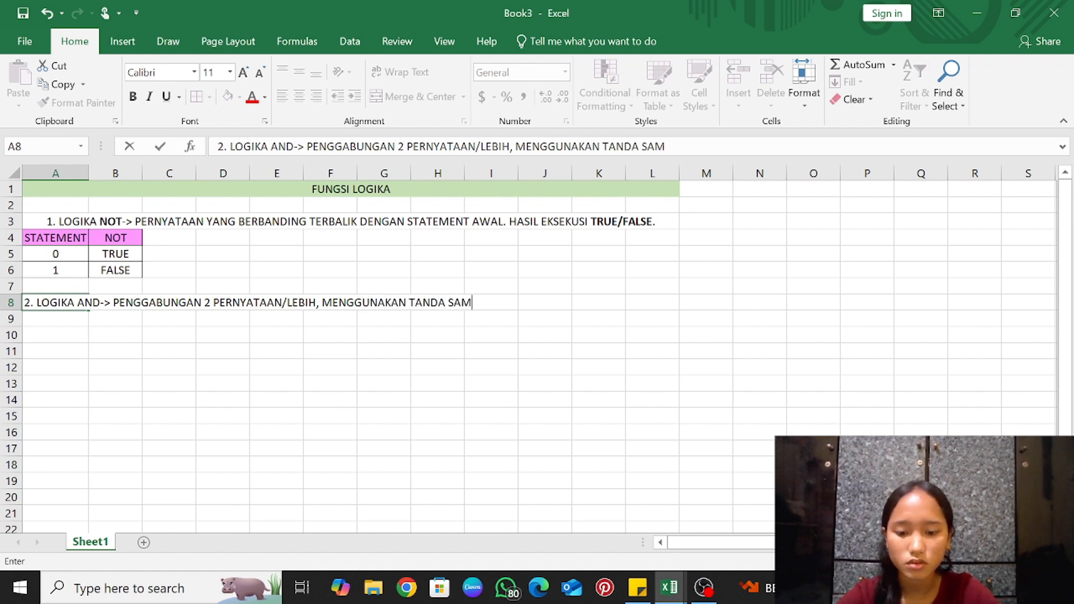
pyautogui.press('BackSpace')
pyautogui.press('BackSpace')
pyautogui.press('BackSpace')
pyautogui.press('BackSpace')
pyautogui.press('BackSpace')
pyautogui.press('BackSpace')
pyautogui.press('BackSpace')
pyautogui.press('BackSpace')
pyautogui.press('BackSpace')
pyautogui.write('KATA ')
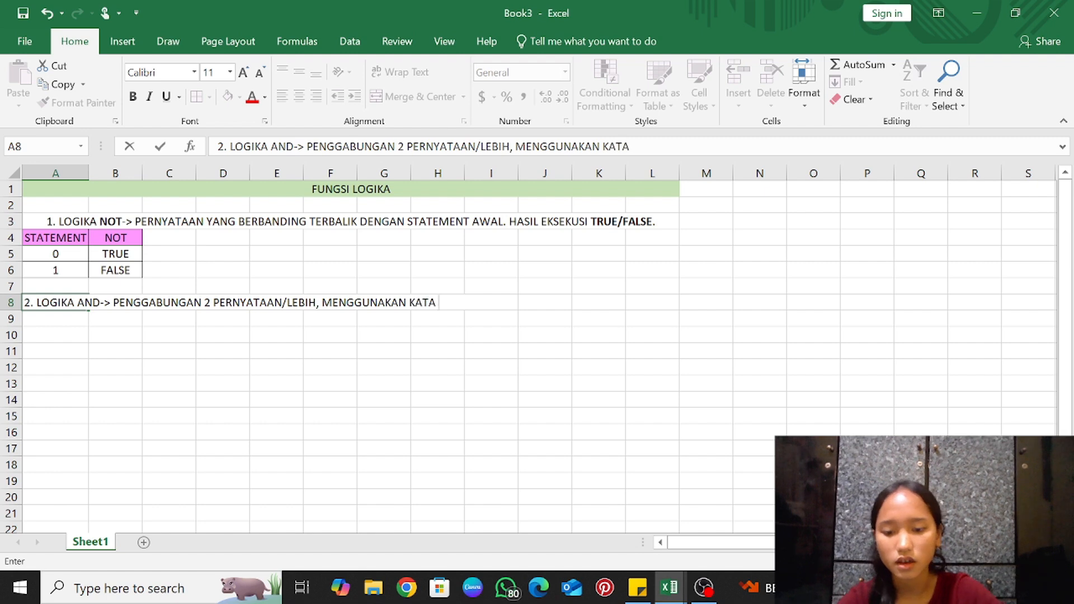
pyautogui.write('SAMBUNG')
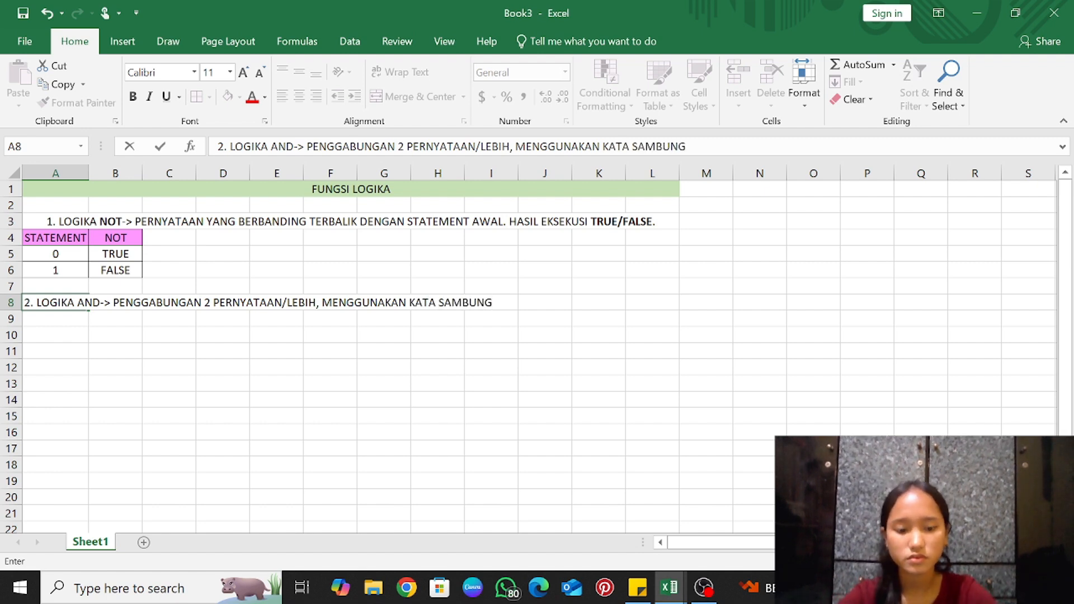
pyautogui.write('.')
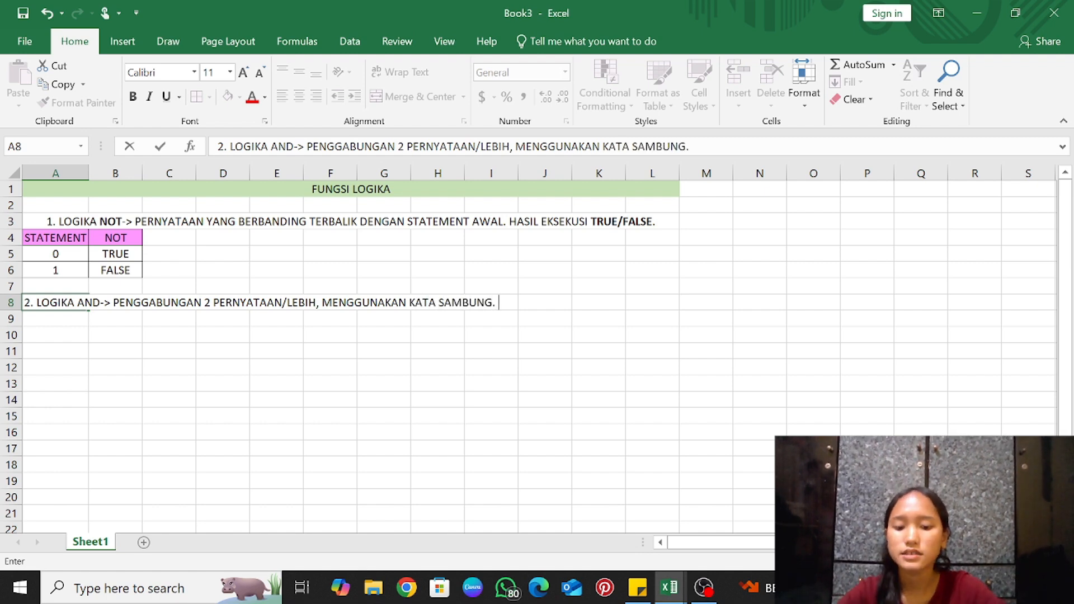
# Complete the AND description in A8 with the sentence "HASIL EKSEKUSI TRUE/FALSE."
pyautogui.write(' HASIL DEKS')
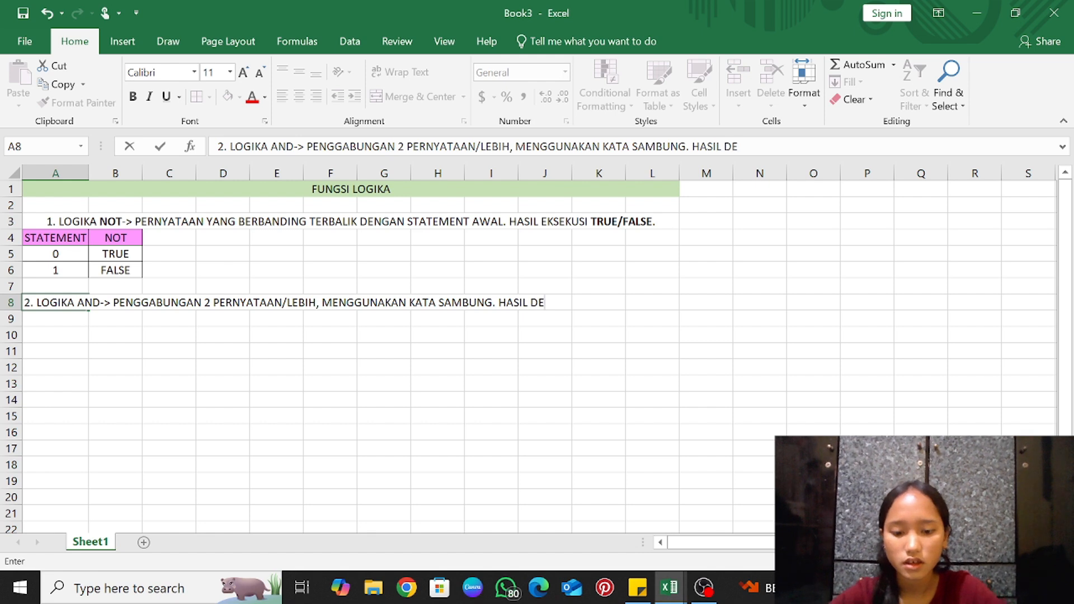
pyautogui.press('BackSpace')
pyautogui.press('BackSpace')
pyautogui.press('BackSpace')
pyautogui.press('BackSpace')
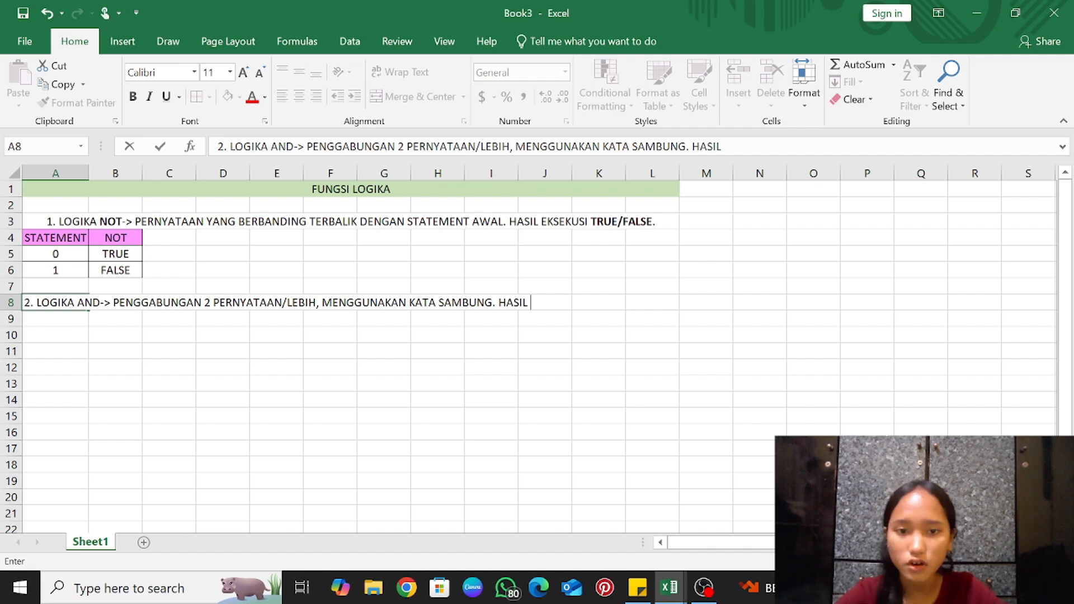
pyautogui.write('EKSEKUSI')
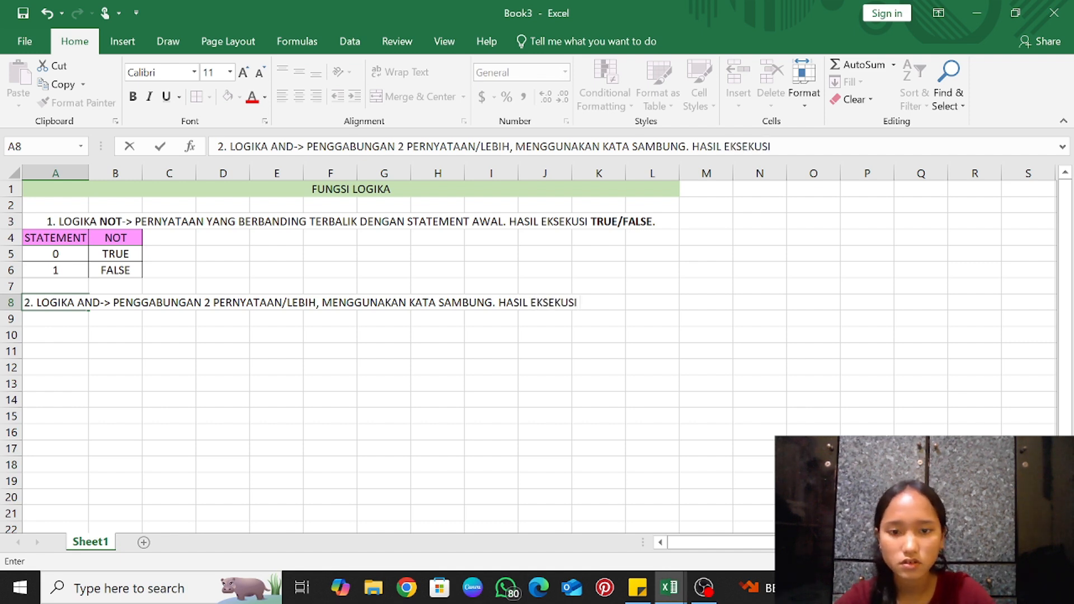
pyautogui.write(' TRUE/')
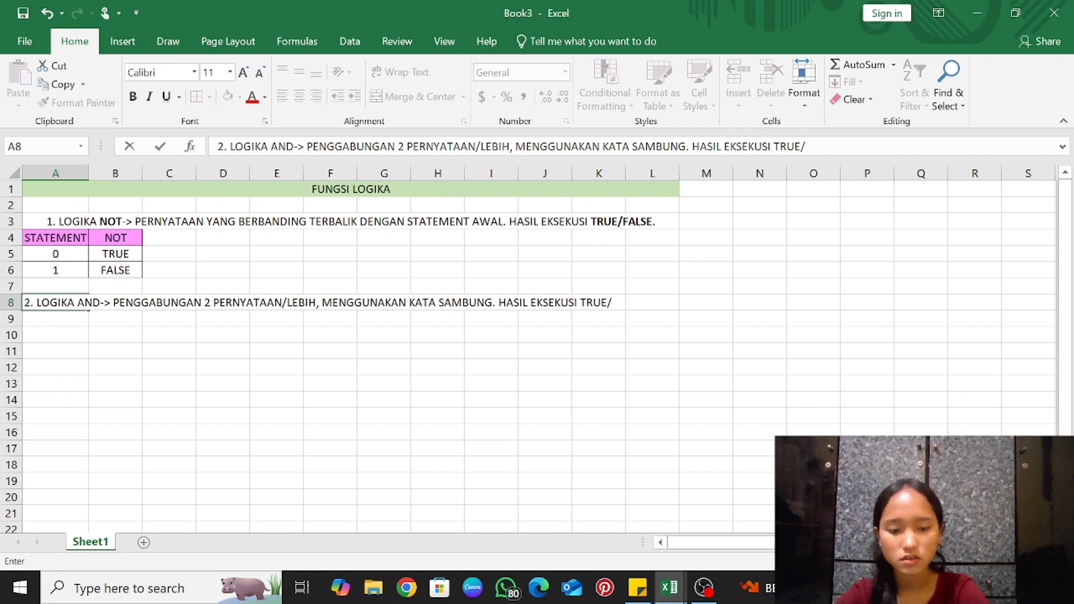
pyautogui.write('FALSE.')
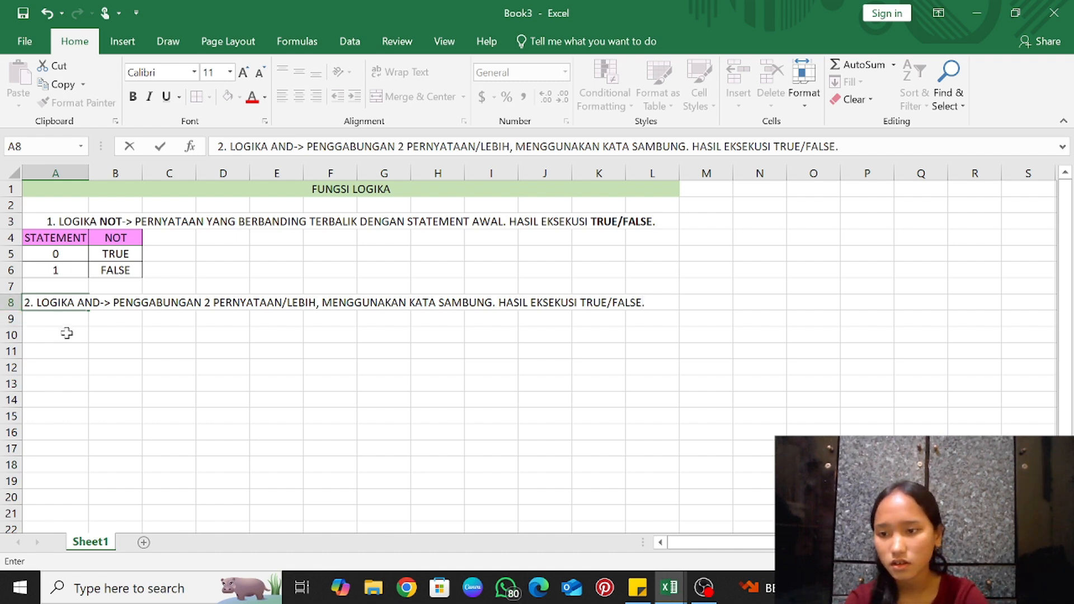
# Merge and centre the AND description across A8:L8
pyautogui.moveTo(67, 334); pyautogui.dragTo(659, 304)
pyautogui.click(37, 304)
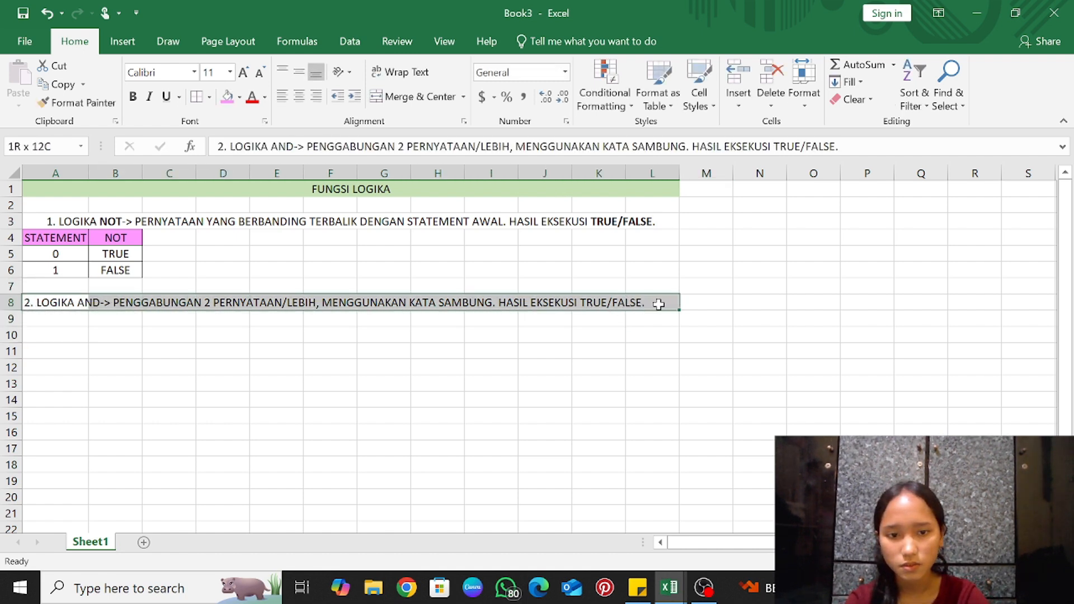
pyautogui.click(403, 97)
# Bold the words AND and TRUE/FALSE within the AND description in A8
pyautogui.doubleClick(109, 301)
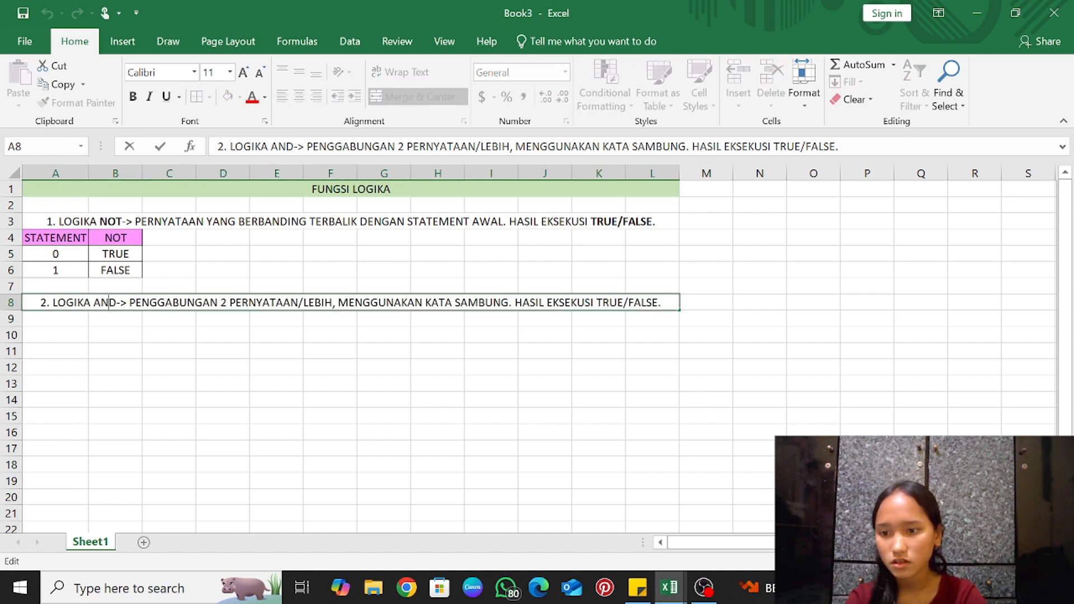
pyautogui.doubleClick(106, 302)
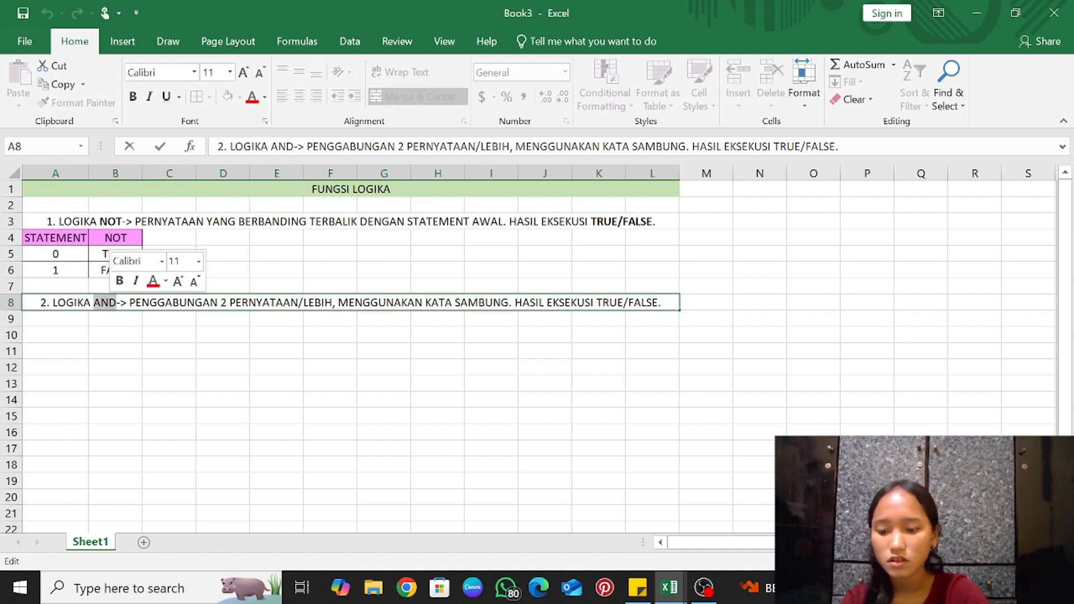
pyautogui.hotkey('ctrl', 'b')
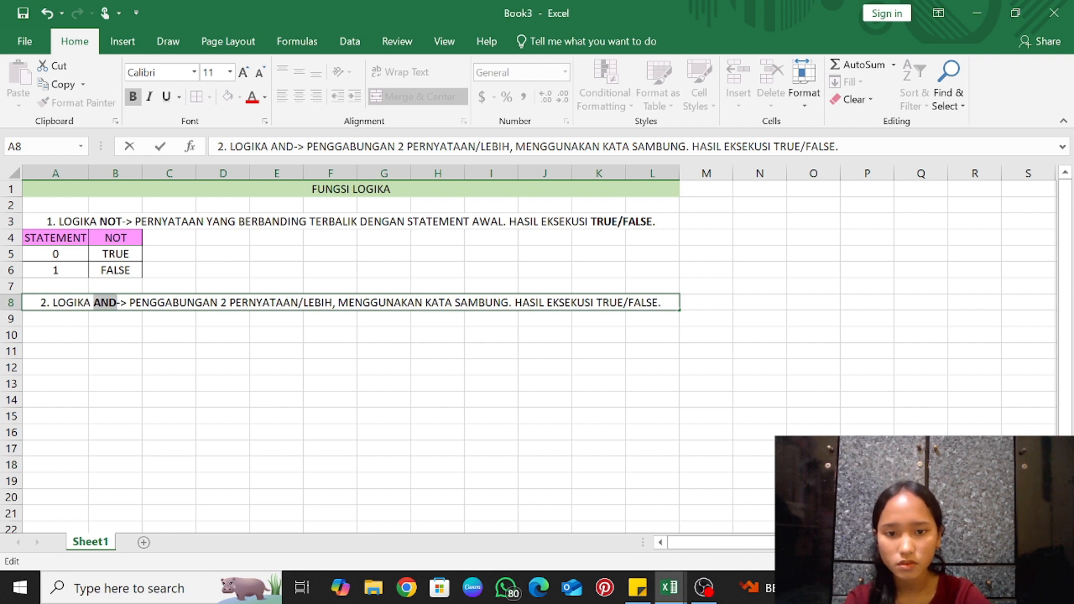
pyautogui.moveTo(595, 303); pyautogui.dragTo(659, 302)
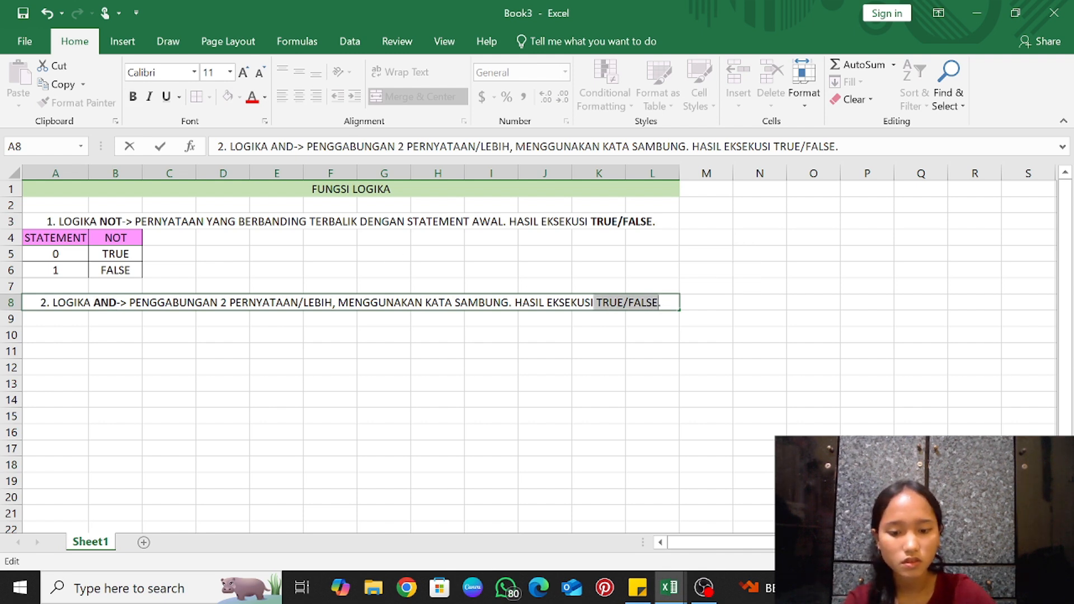
pyautogui.hotkey('ctrl', 'b')
# Insert "(KONSEP PERKALIAN)" after "KATA SAMBUNG" in the AND description in A8
pyautogui.press('End')
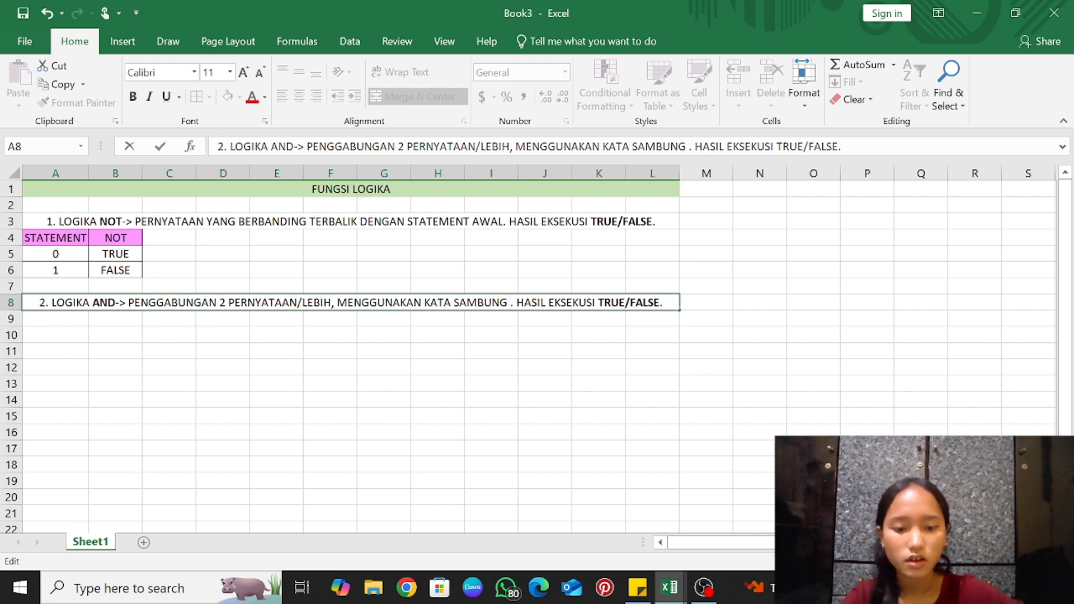
pyautogui.write('(KONSEP')
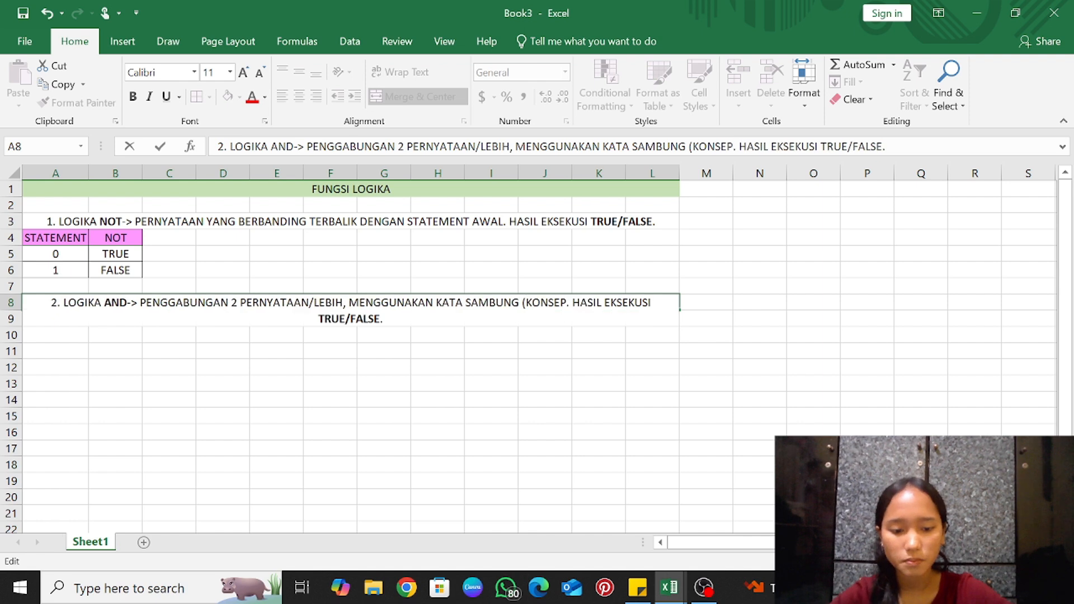
pyautogui.write(' PERKALIAN')
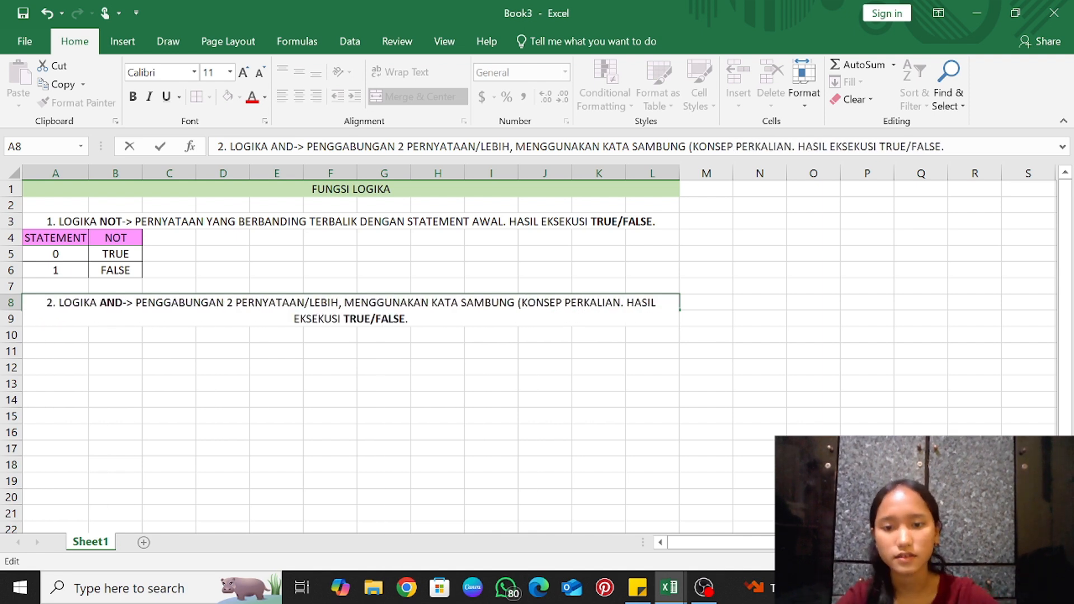
pyautogui.write(')')
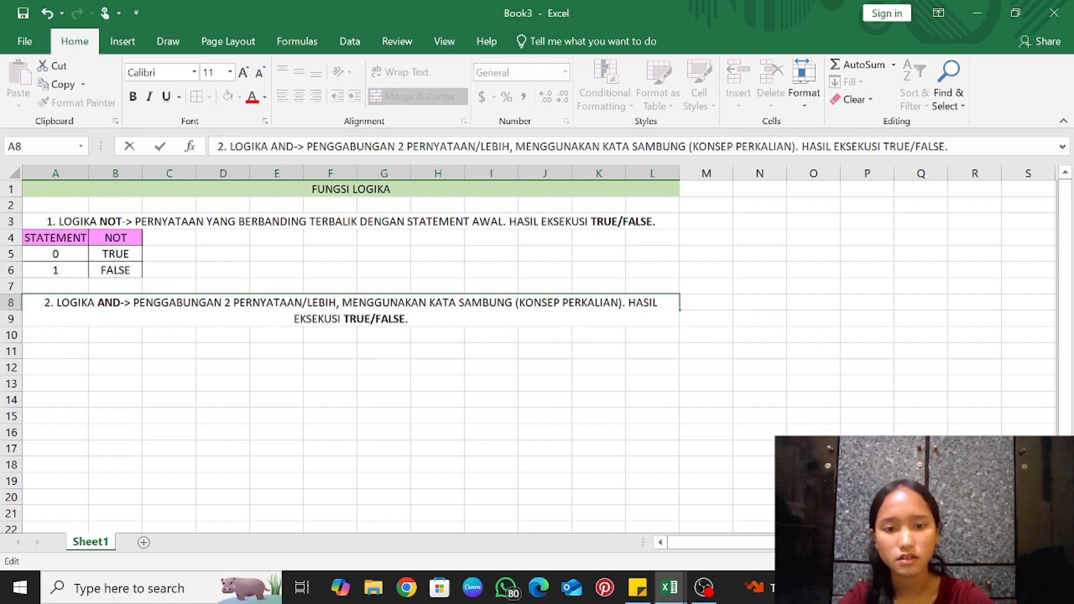
pyautogui.click(721, 365)
# Redo the merge of the AND description so it is centred across A8:N8
pyautogui.moveTo(42, 305); pyautogui.dragTo(744, 308)
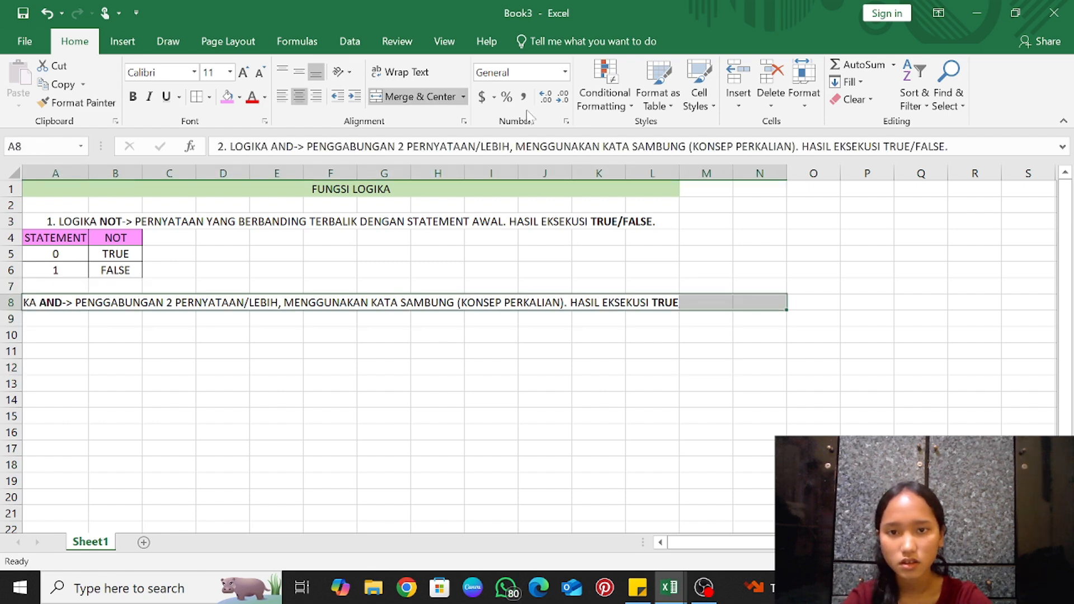
pyautogui.click(450, 98)
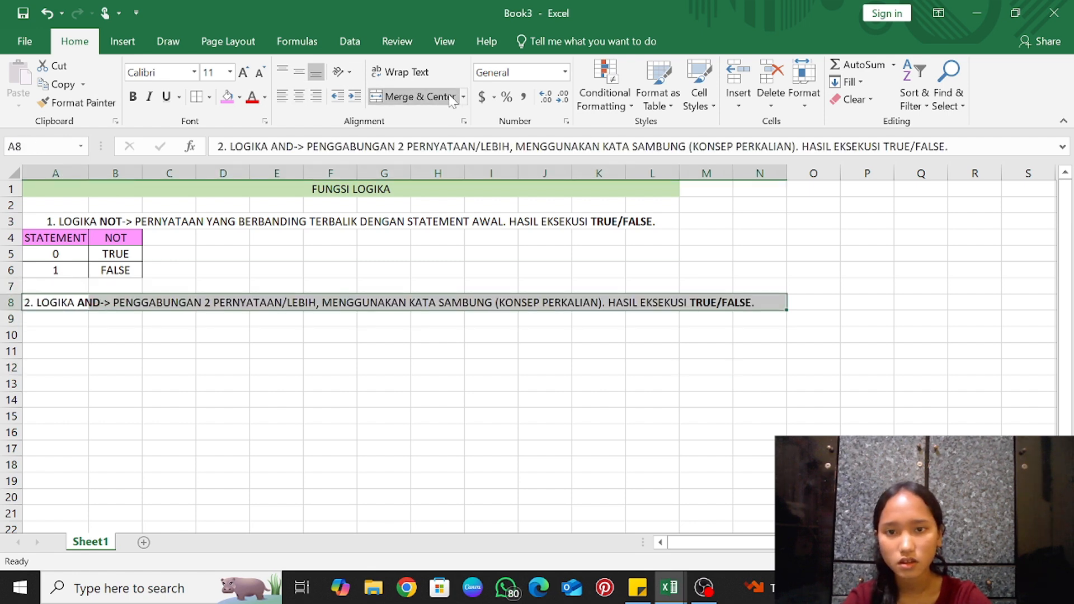
pyautogui.click(524, 319)
# Enter the heading NILAI merged and centred across A9:B9, with two students' first names beneath it in A10 and B10
pyautogui.click(81, 320)
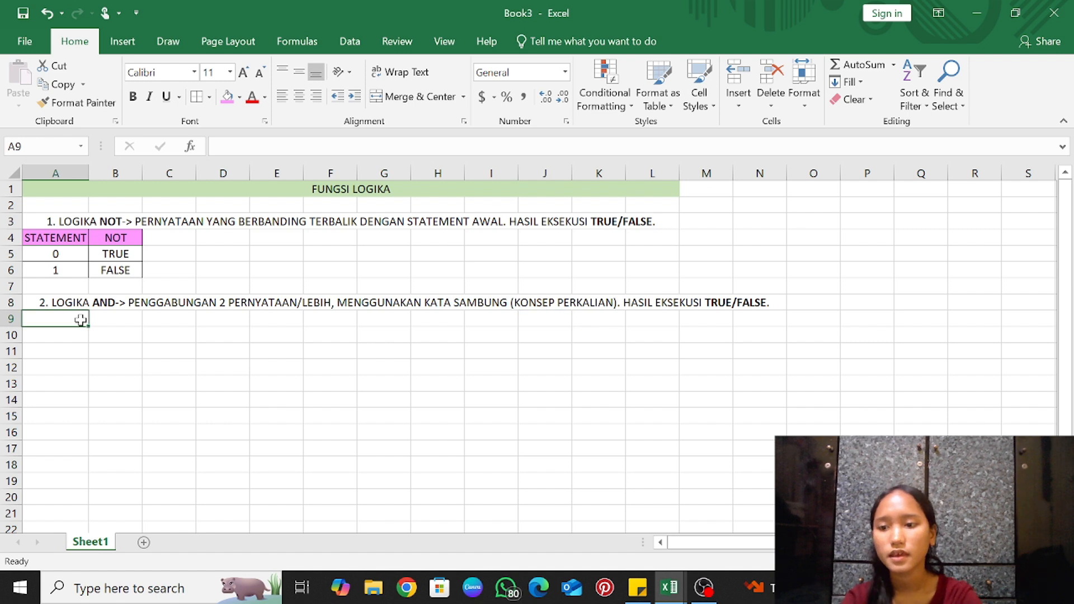
pyautogui.write('NILAI')
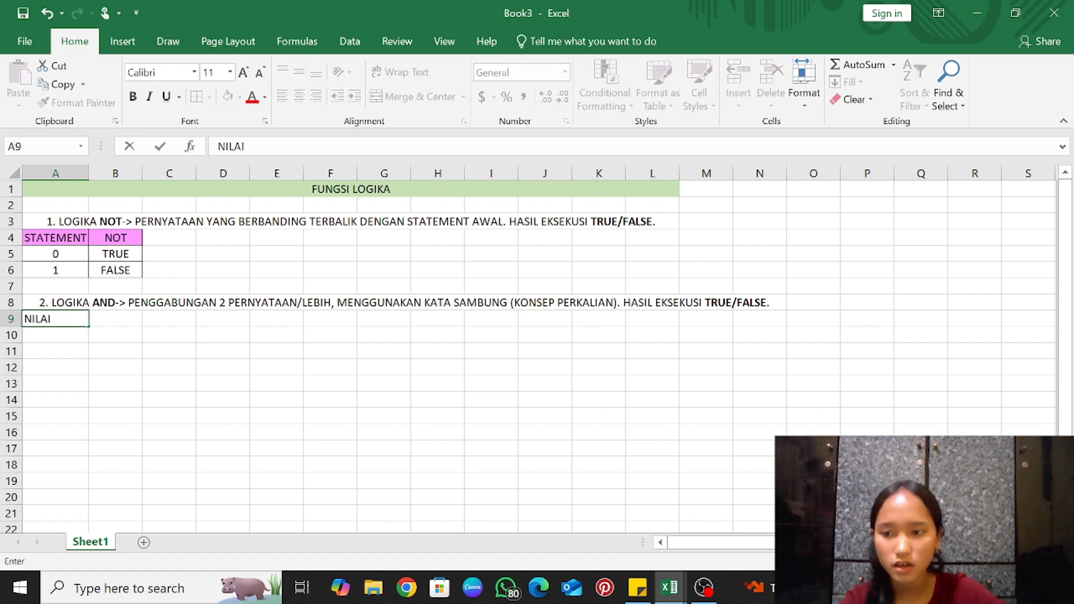
pyautogui.press('Return')
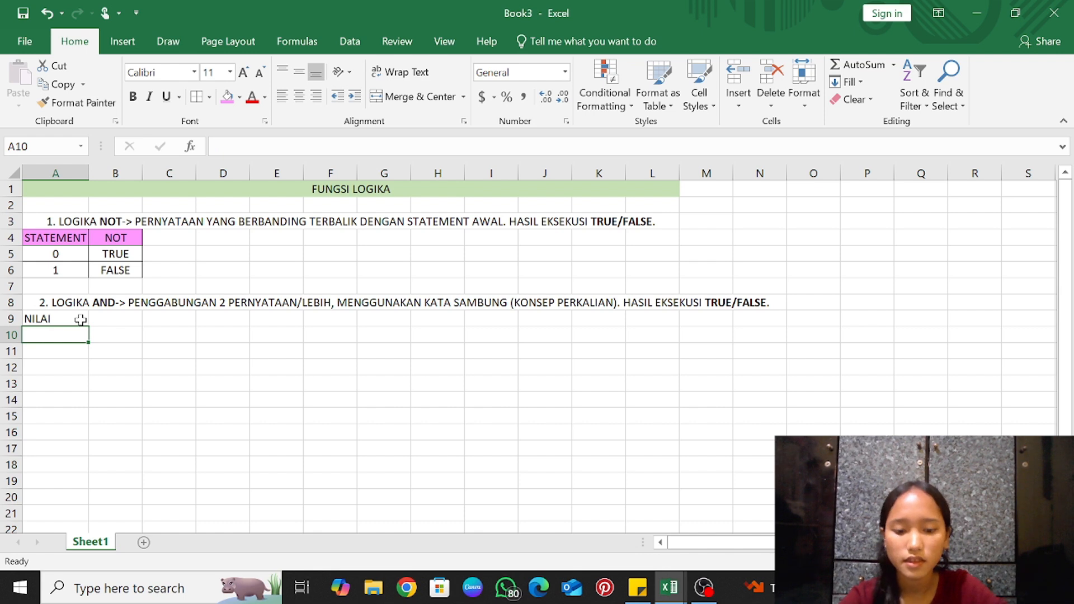
pyautogui.write('MICHELLE')
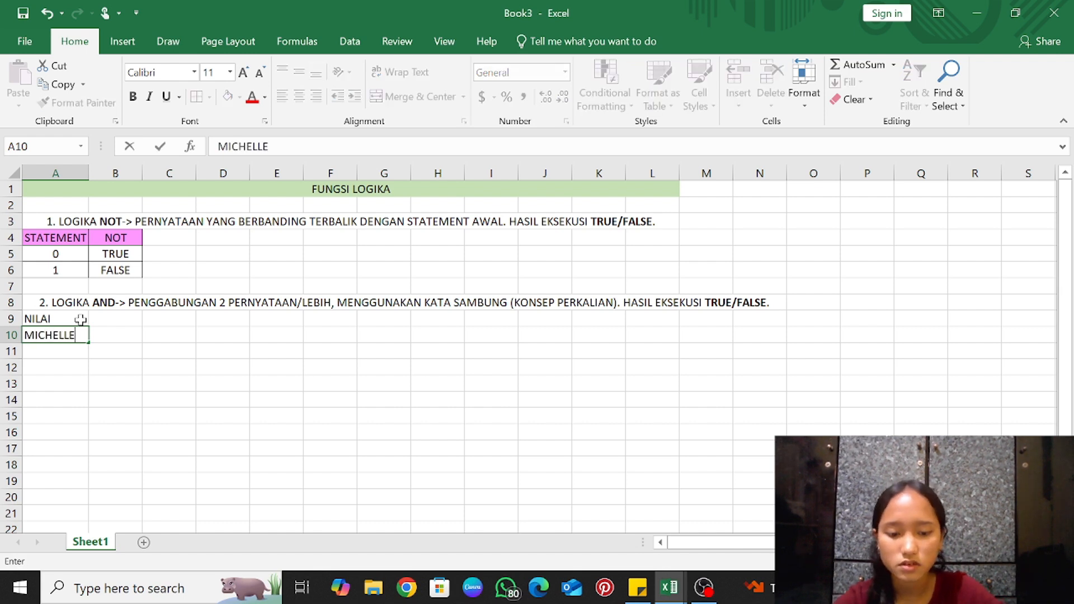
pyautogui.press('Tab')
pyautogui.write('DI')
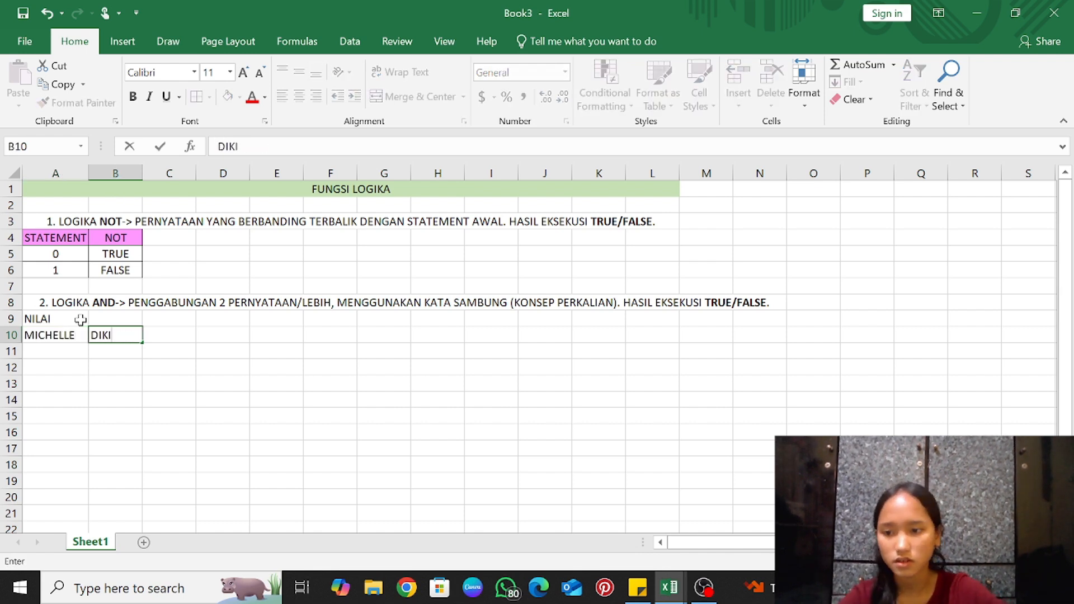
pyautogui.moveTo(81, 319); pyautogui.dragTo(128, 318)
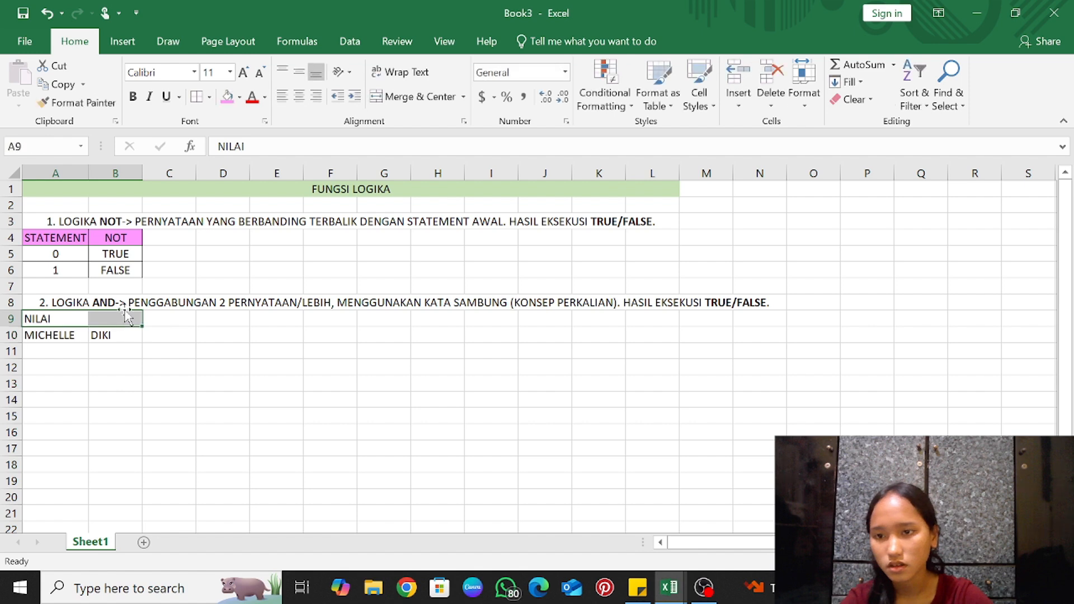
pyautogui.click(413, 96)
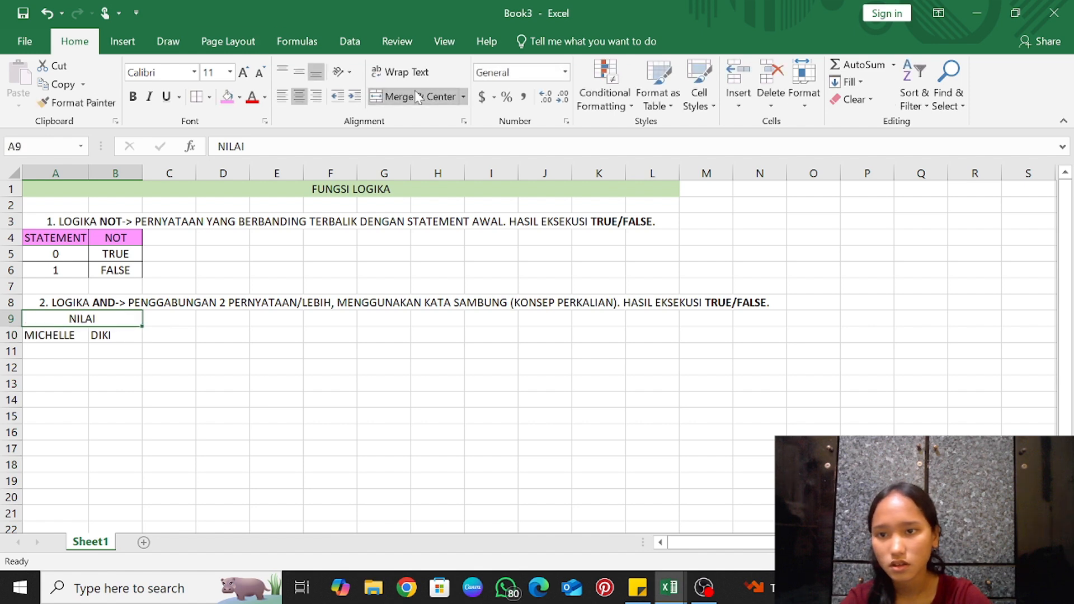
# Try to apply a custom pink fill to the merged NILAI heading
pyautogui.click(240, 97)
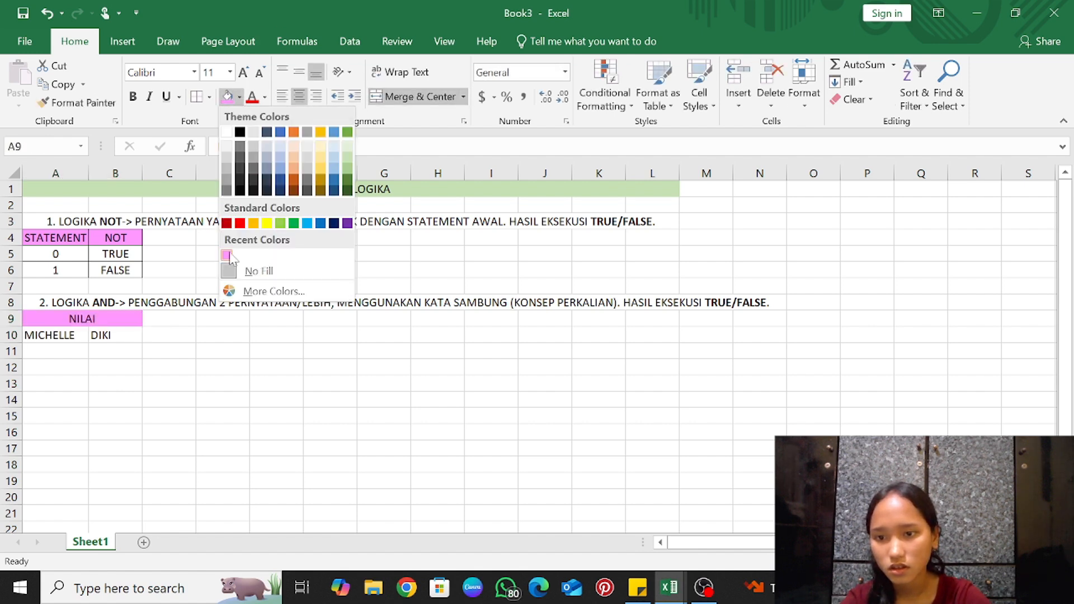
pyautogui.click(242, 291)
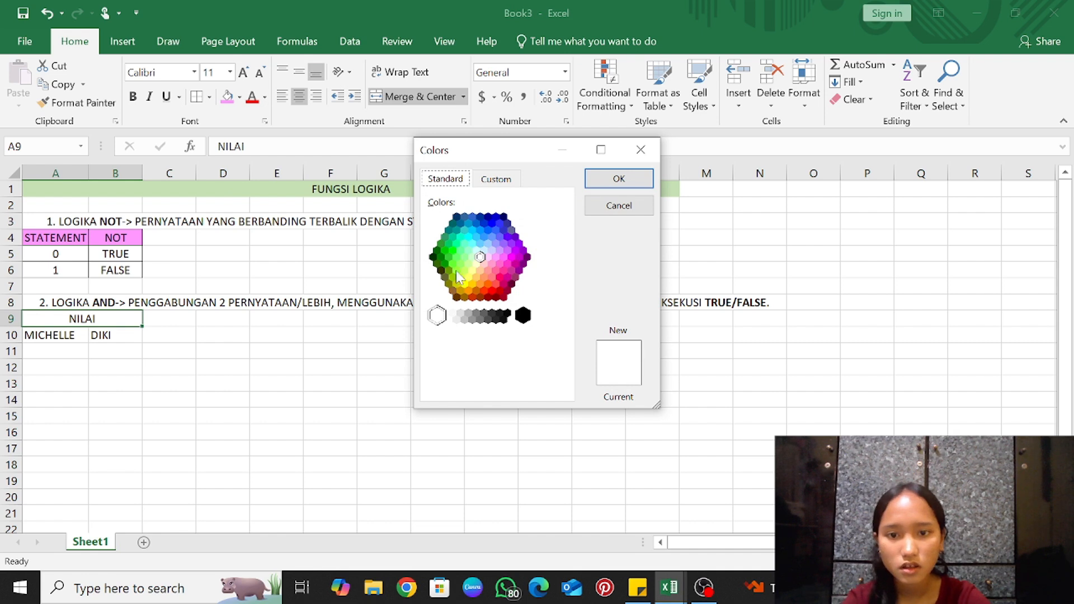
pyautogui.click(496, 179)
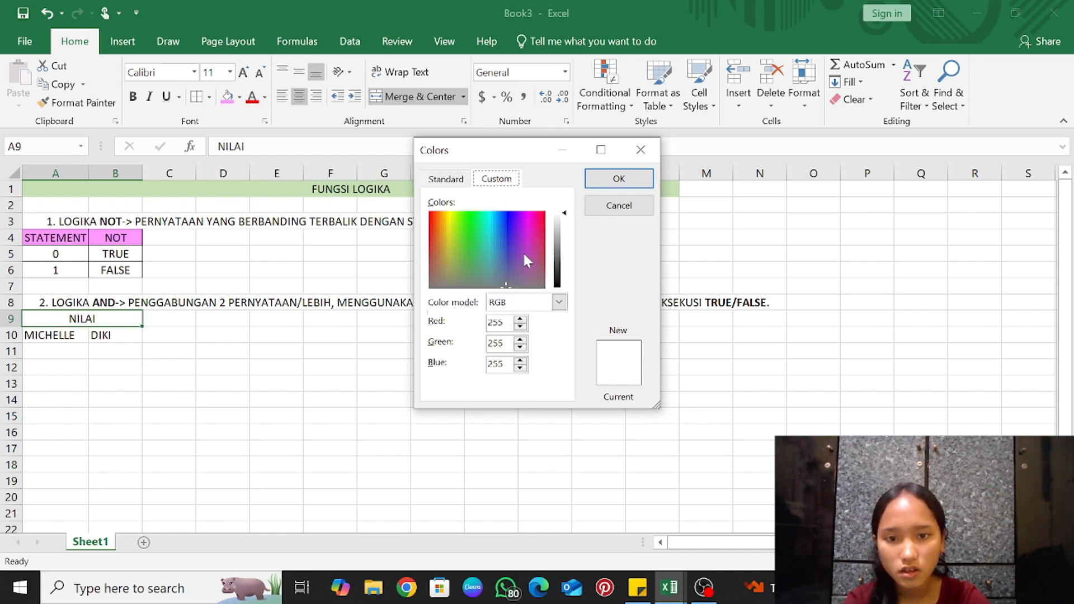
pyautogui.click(522, 232)
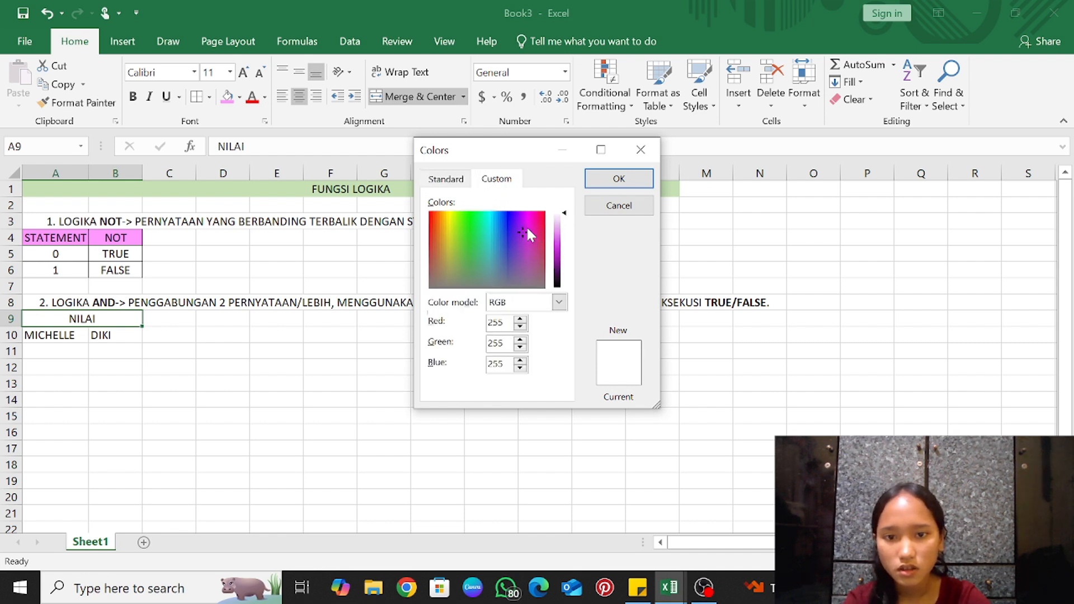
pyautogui.click(527, 228)
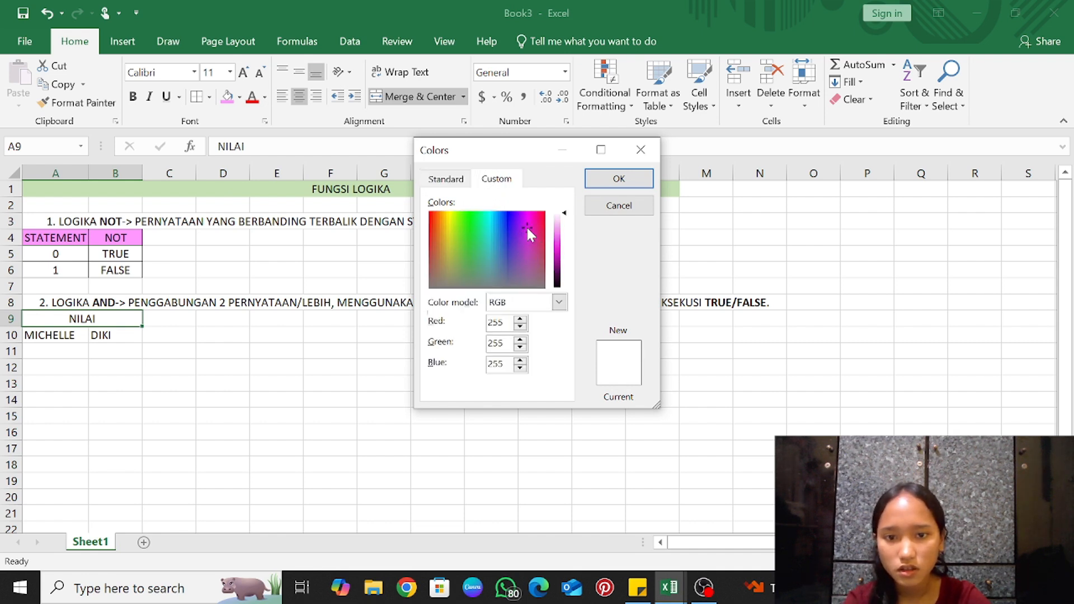
pyautogui.click(613, 180)
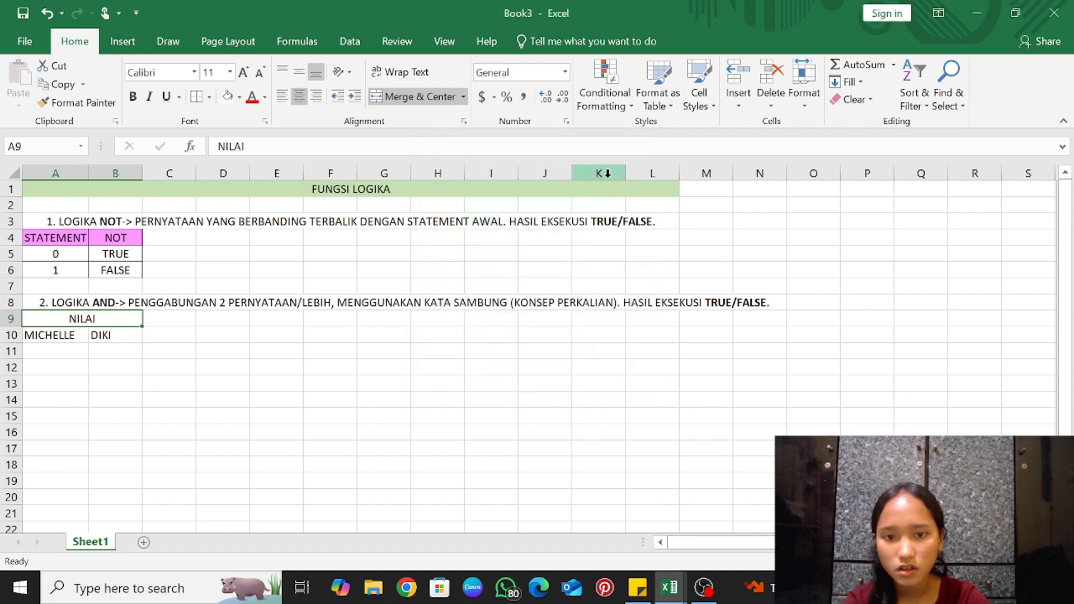
# Fill the merged NILAI heading in A9:B9 with a bright magenta custom colour
pyautogui.click(239, 98)
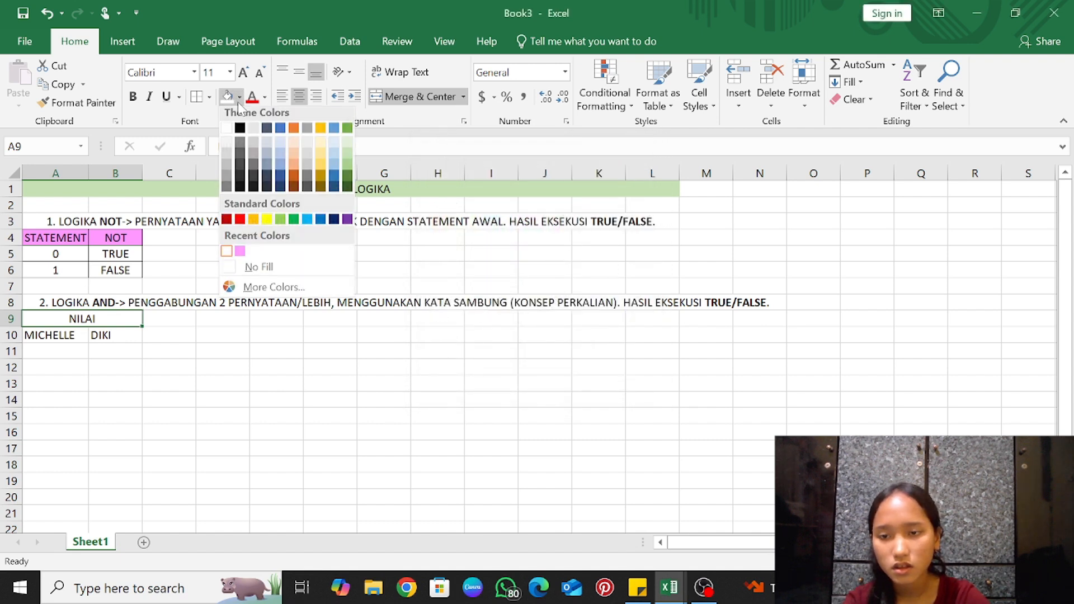
pyautogui.click(263, 293)
pyautogui.click(497, 179)
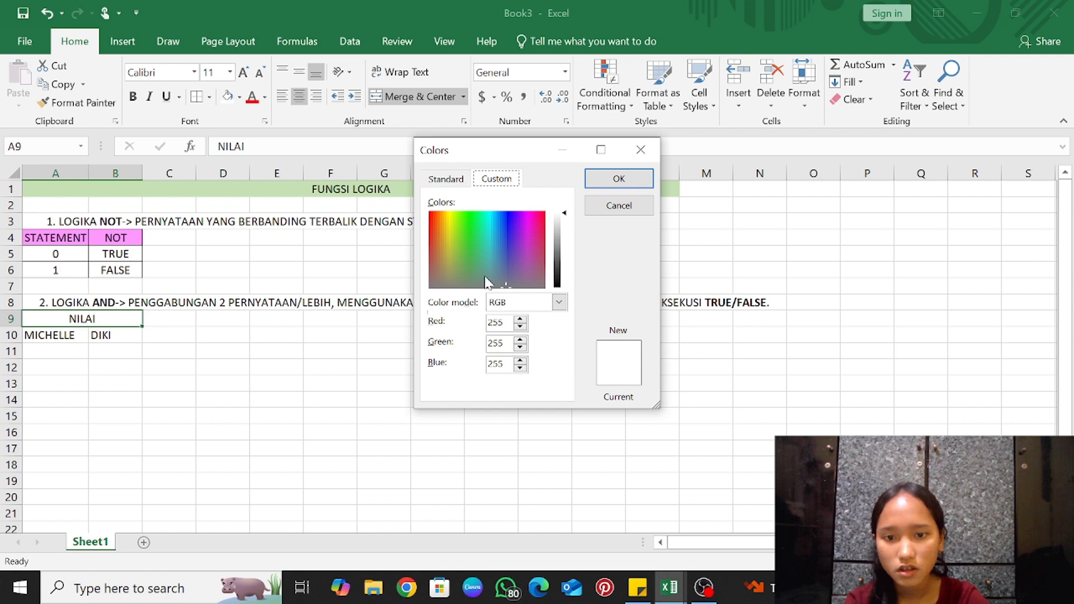
pyautogui.click(456, 179)
pyautogui.click(496, 258)
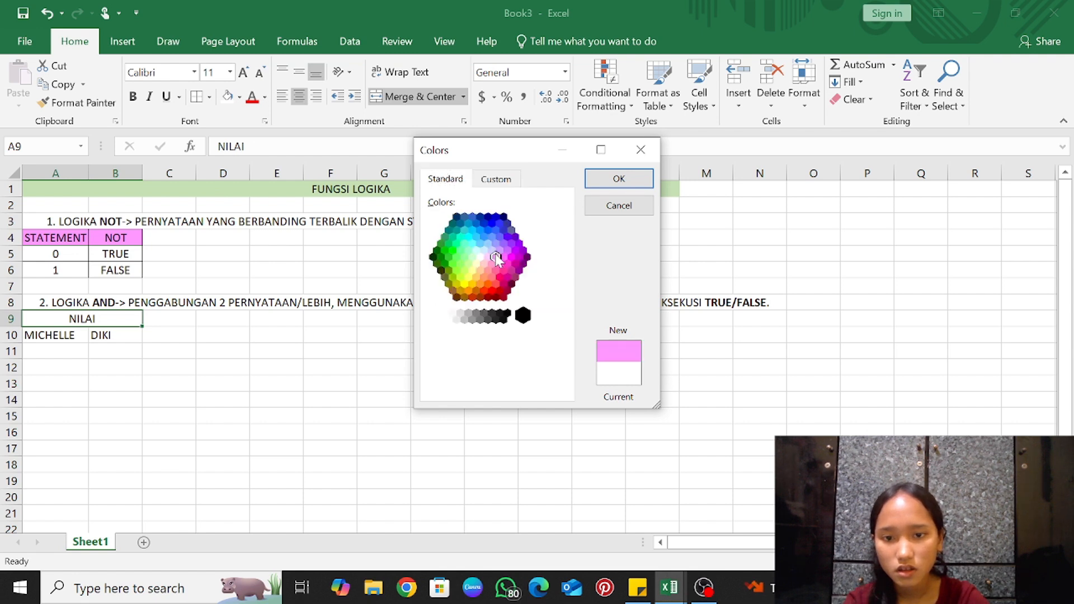
pyautogui.click(493, 178)
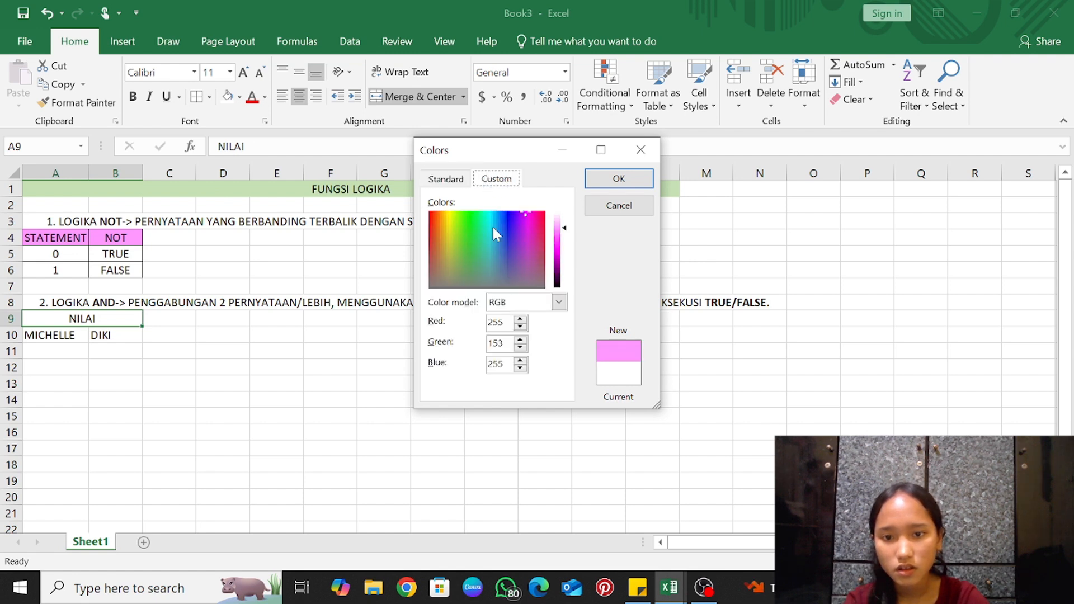
pyautogui.click(557, 232)
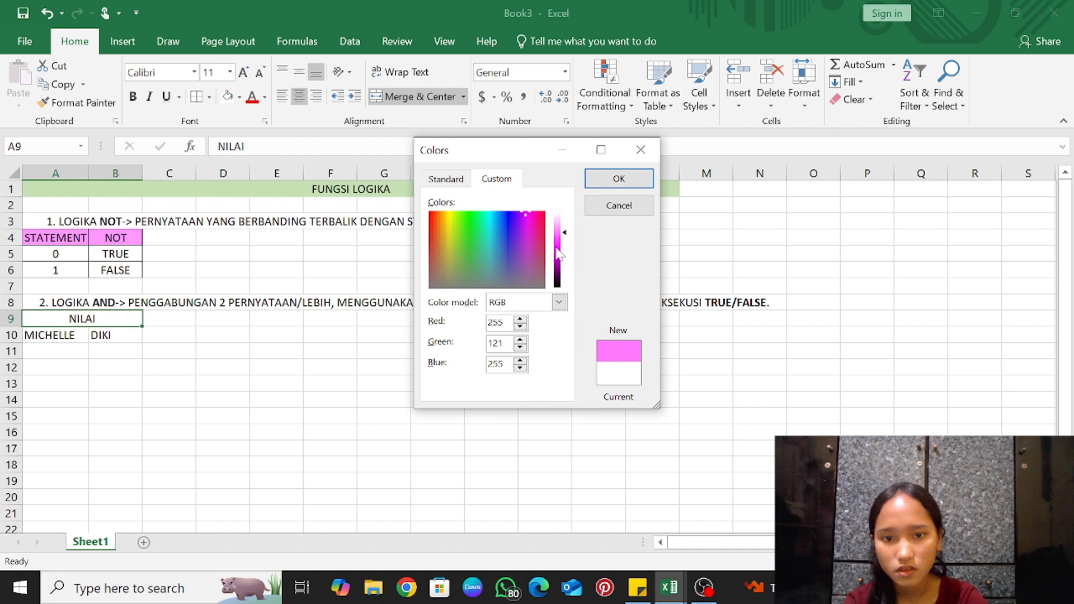
pyautogui.click(649, 178)
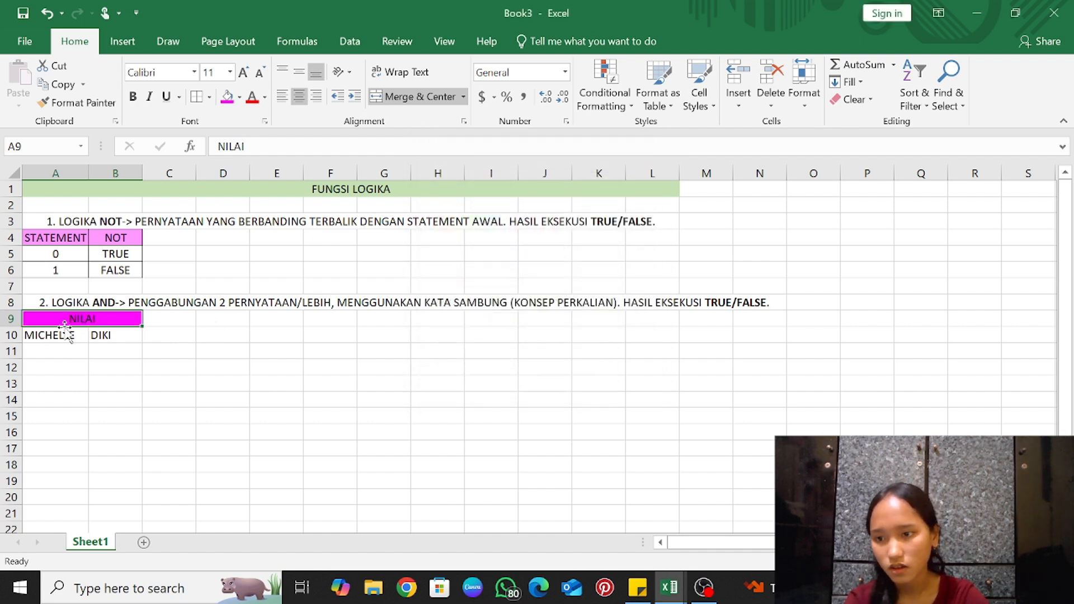
# Apply borders around all cells of A9:B11 and centre their contents
pyautogui.moveTo(64, 319); pyautogui.dragTo(81, 350)
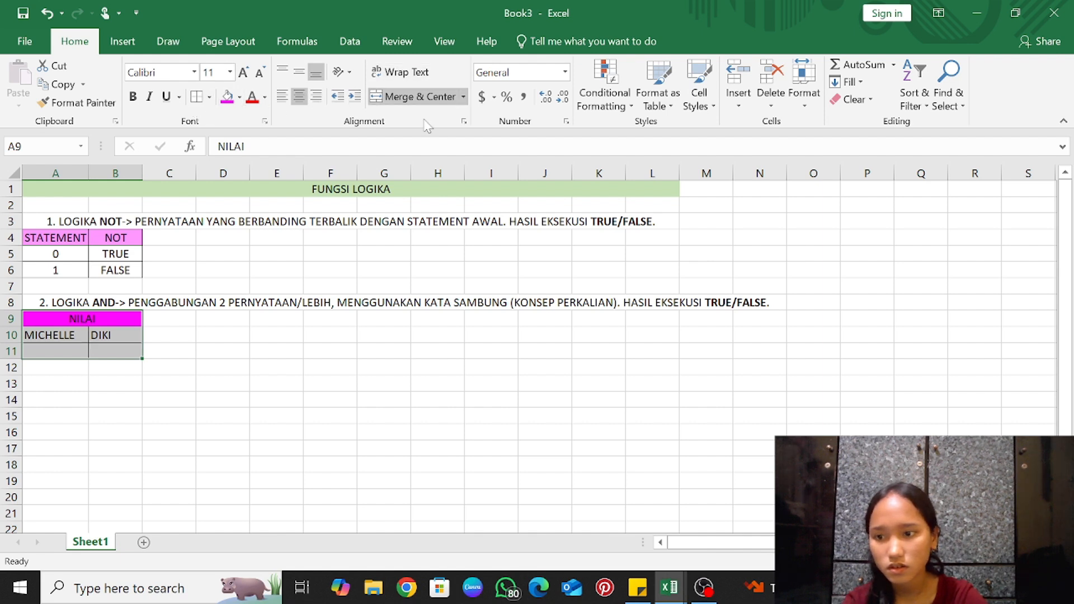
pyautogui.click(299, 96)
pyautogui.click(299, 96)
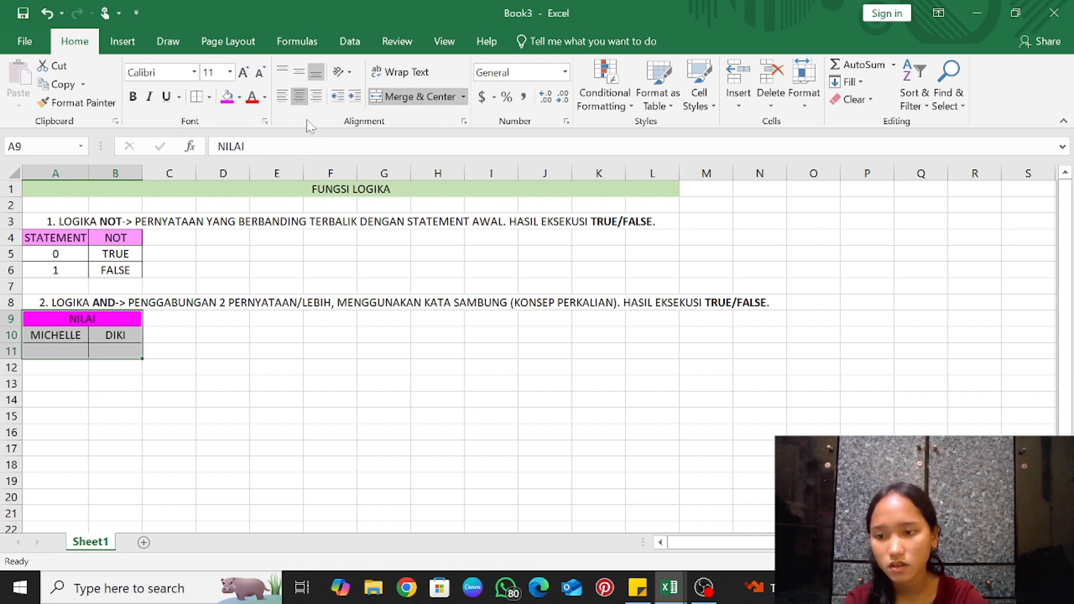
pyautogui.click(274, 321)
# Enter the scores 75 in A11 and 90 in B11 beneath the two names
pyautogui.click(82, 353)
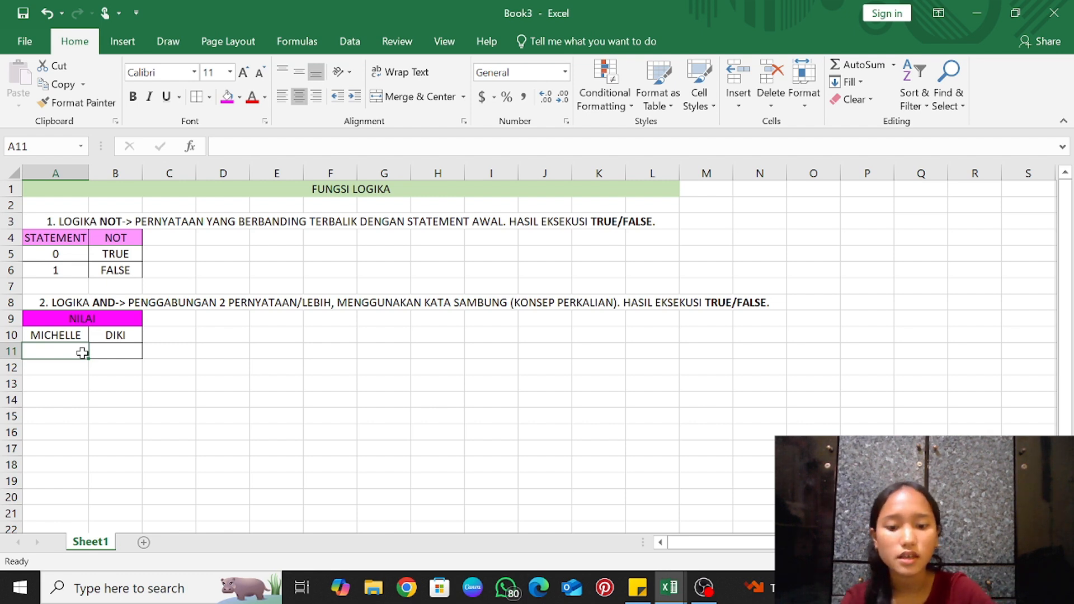
pyautogui.write('75')
pyautogui.press('Tab')
pyautogui.write('90')
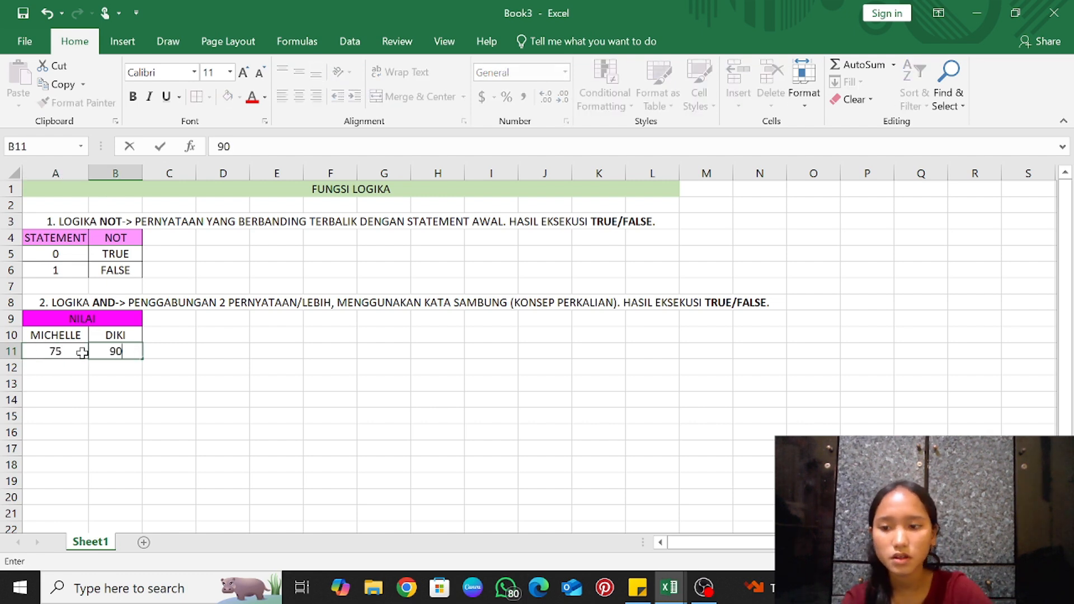
pyautogui.click(219, 325)
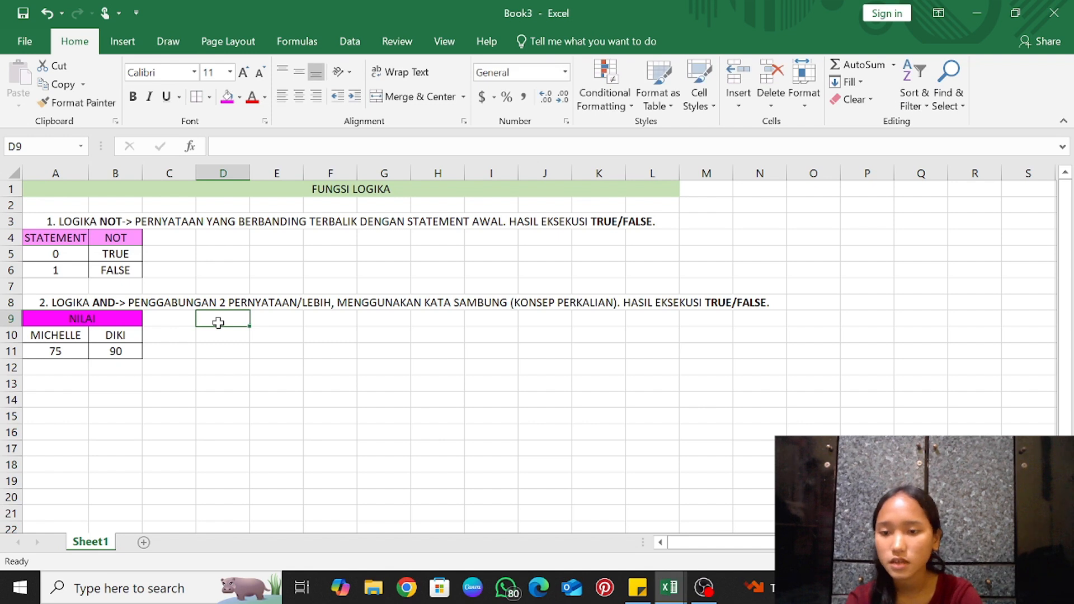
# Enter the headings STATEMENT 1 in D9 and STATEMENT 2 in E9 beside the NILAI table
pyautogui.write('STATEMENT')
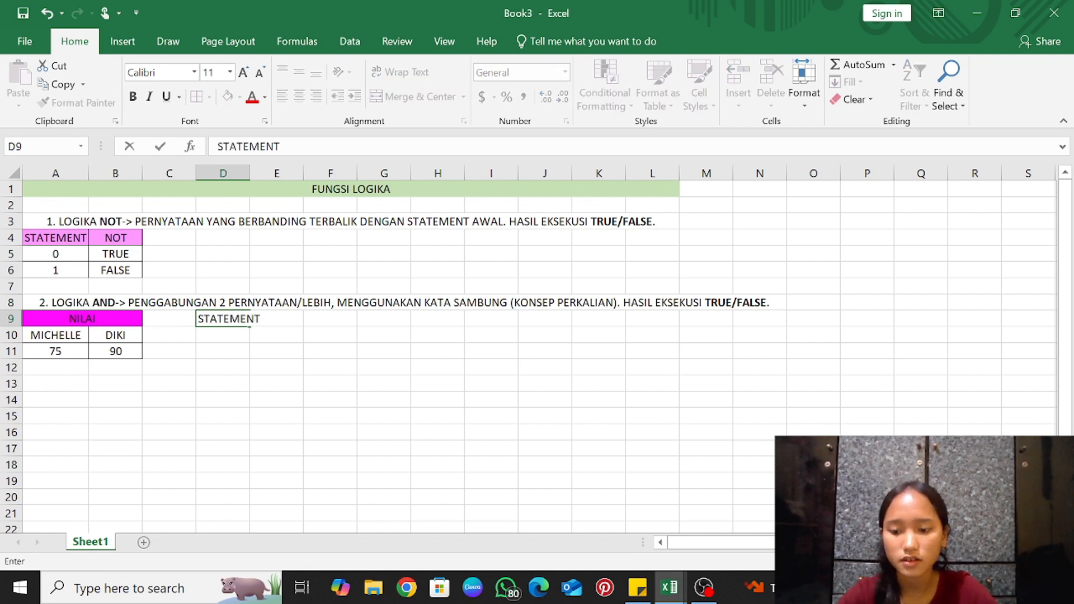
pyautogui.write(' 1')
pyautogui.press('Tab')
pyautogui.write('STAT')
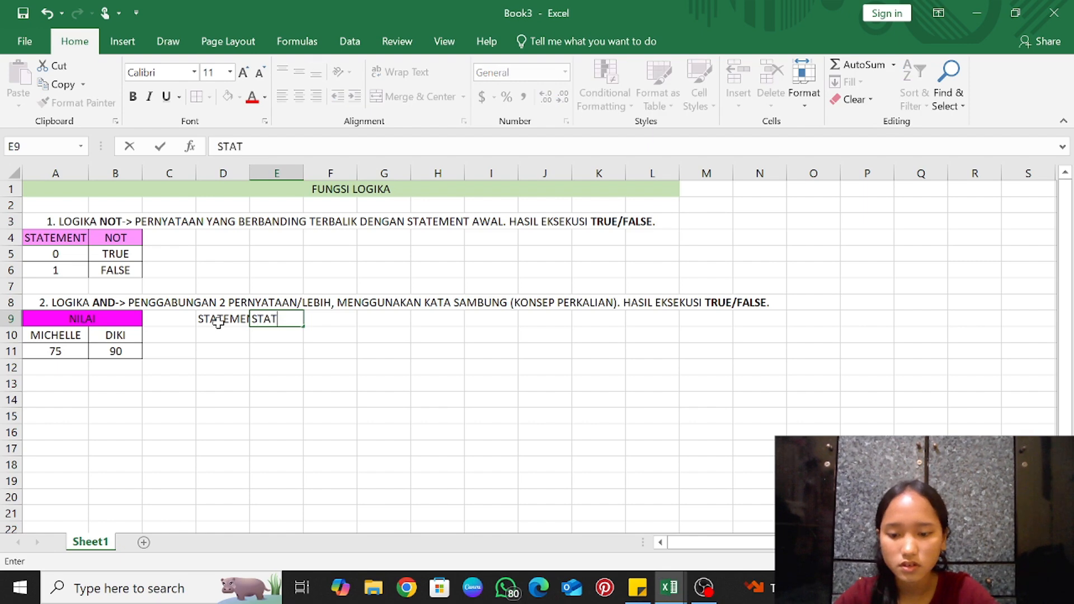
pyautogui.write('EMENT 2')
pyautogui.press('Tab')
# Enter the heading AND in F9 and widen columns D and E to fit their headings
pyautogui.press('pagedown')
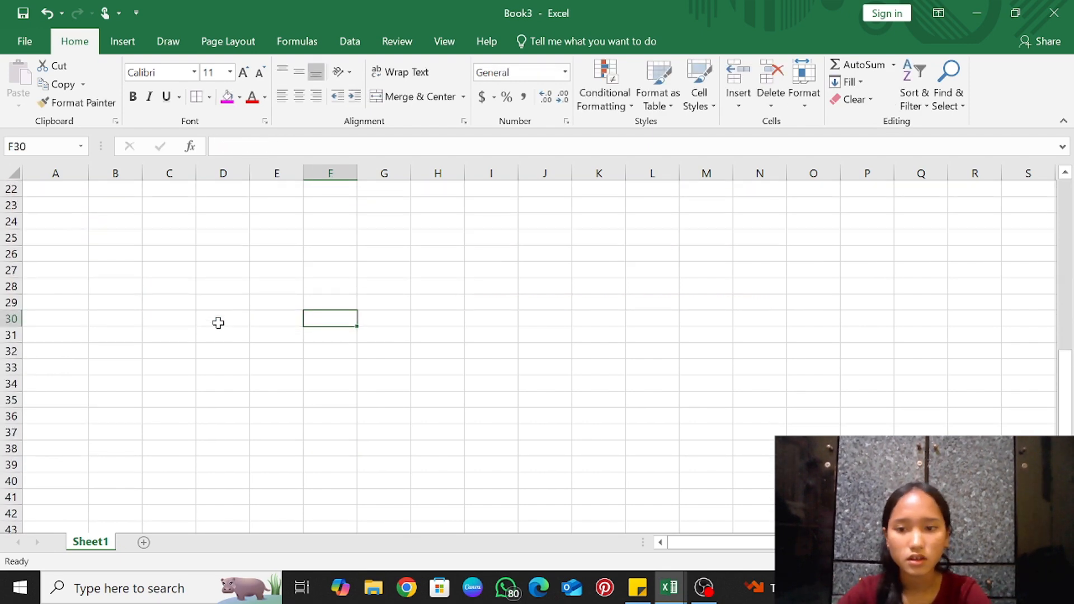
pyautogui.press('Up')
pyautogui.scroll(7, 216, 322)
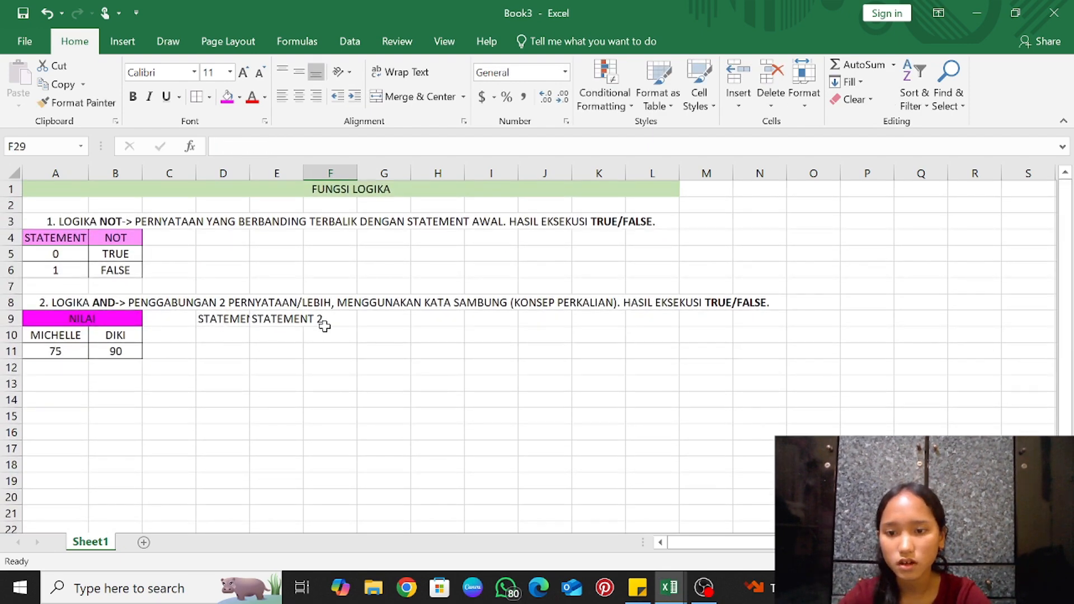
pyautogui.click(292, 319)
pyautogui.press('Tab')
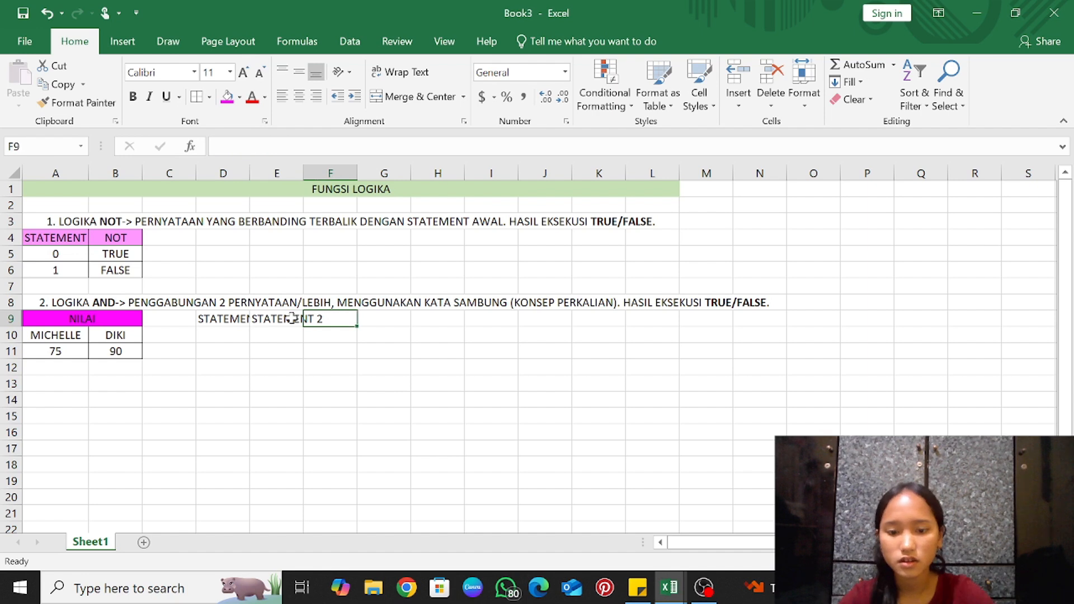
pyautogui.write('AND')
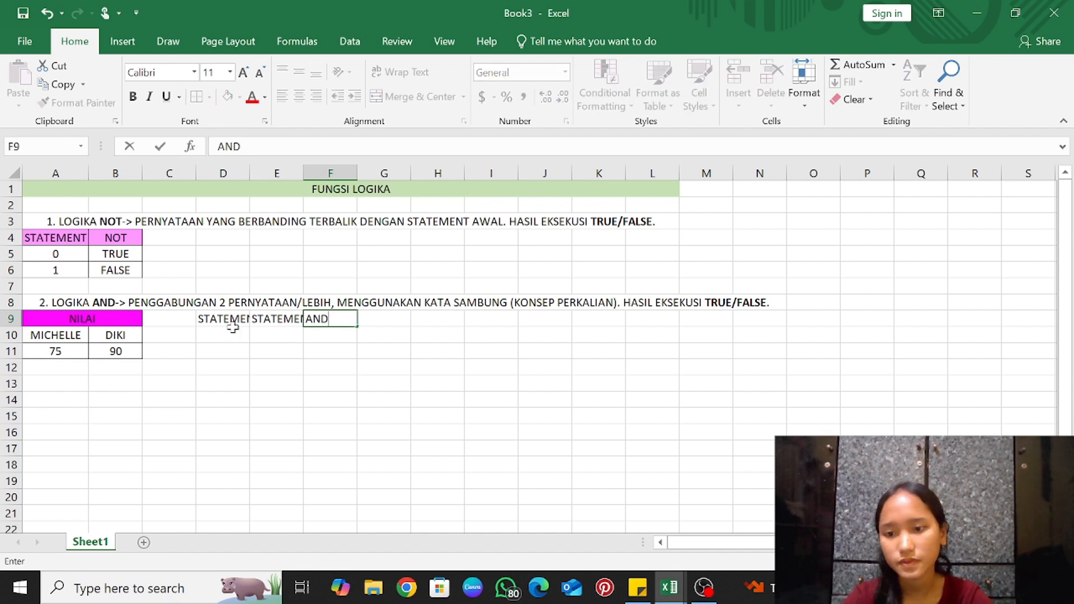
pyautogui.click(467, 426)
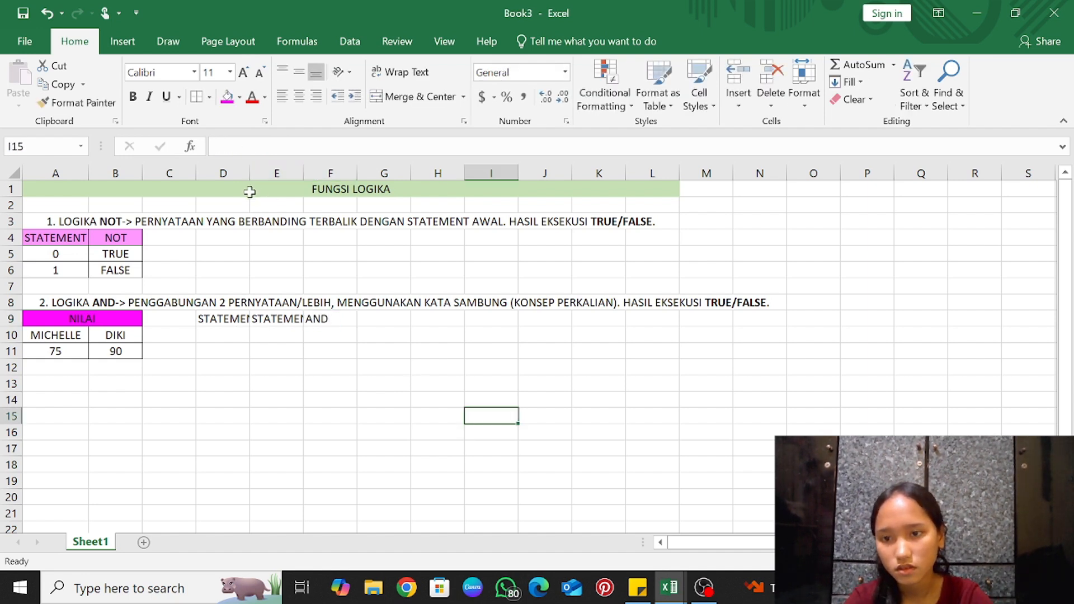
pyautogui.moveTo(250, 173); pyautogui.dragTo(352, 169)
# Fill the first two statement rows with 1 and 1 in D10:E10, and 1 and 0 in D11:E11
pyautogui.click(257, 333)
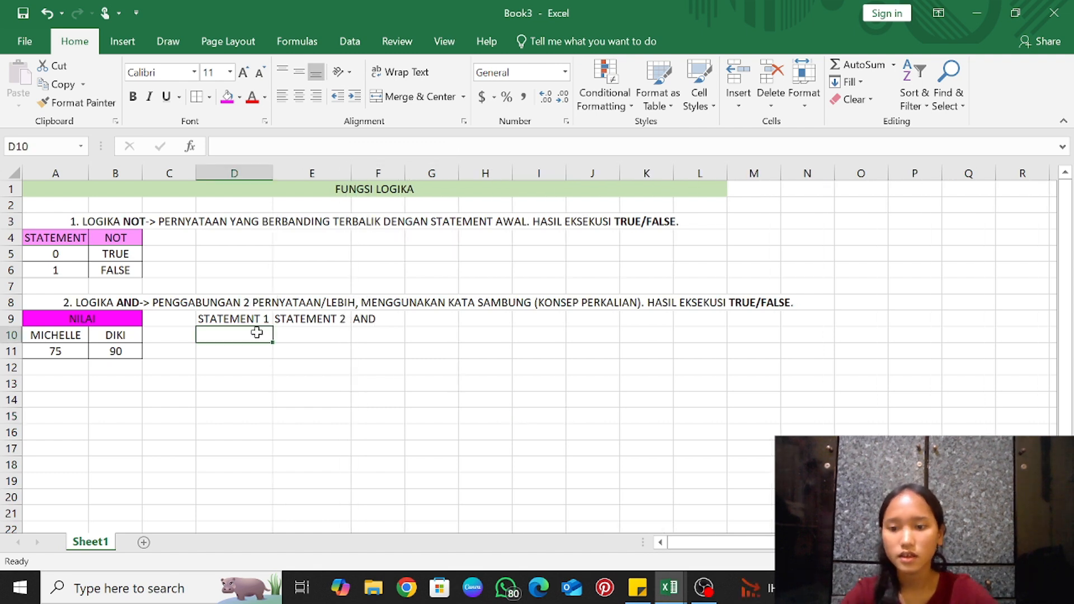
pyautogui.write('1')
pyautogui.press('Tab')
pyautogui.write('1')
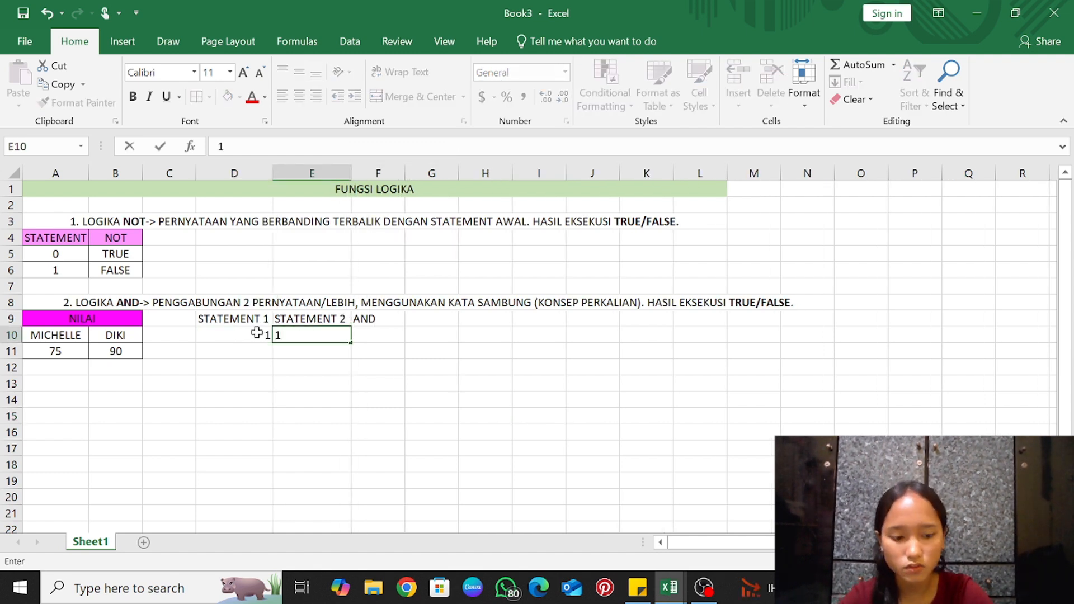
pyautogui.press('Return')
pyautogui.write('1')
pyautogui.press('Tab')
pyautogui.write('0')
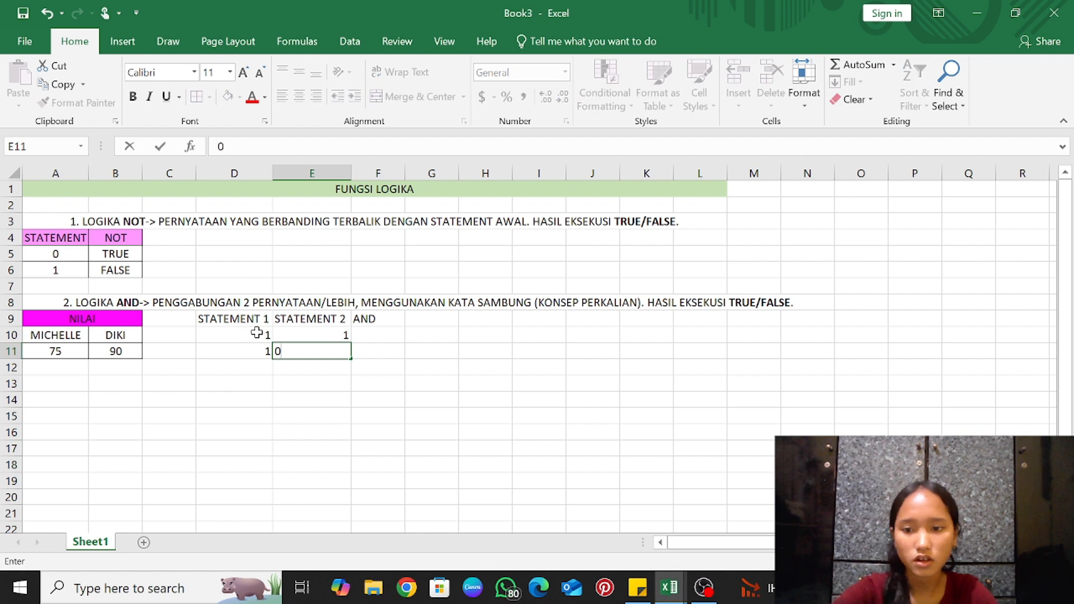
pyautogui.press('Return')
# Fill the last two statement rows with 0 and 1 in D12:E12, and 1 and 1 in D13:E13
pyautogui.write('01')
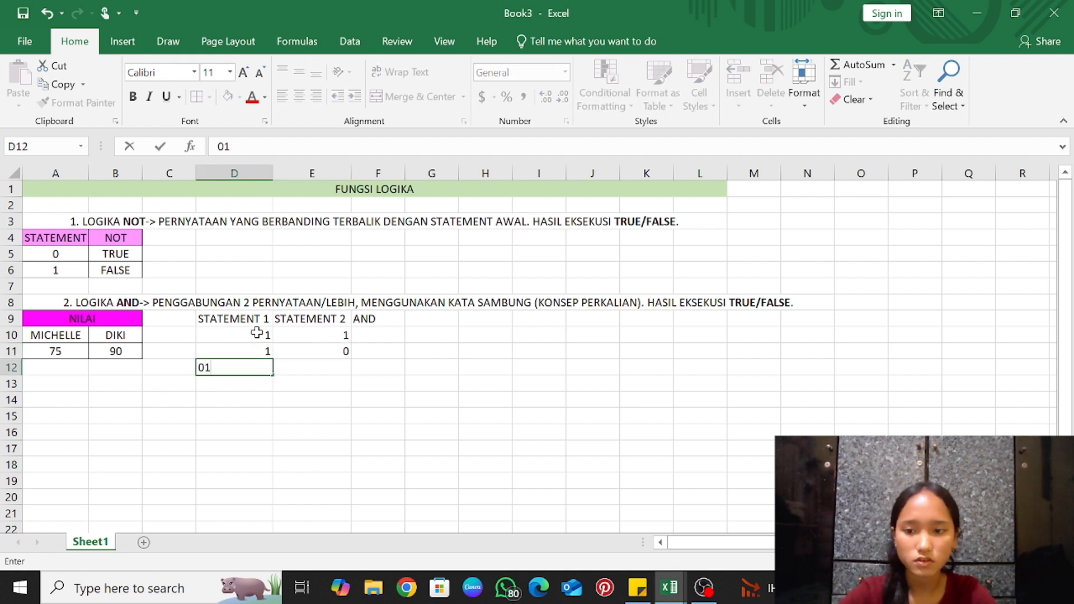
pyautogui.press('BackSpace')
pyautogui.press('Tab')
pyautogui.write('1')
pyautogui.press('Return')
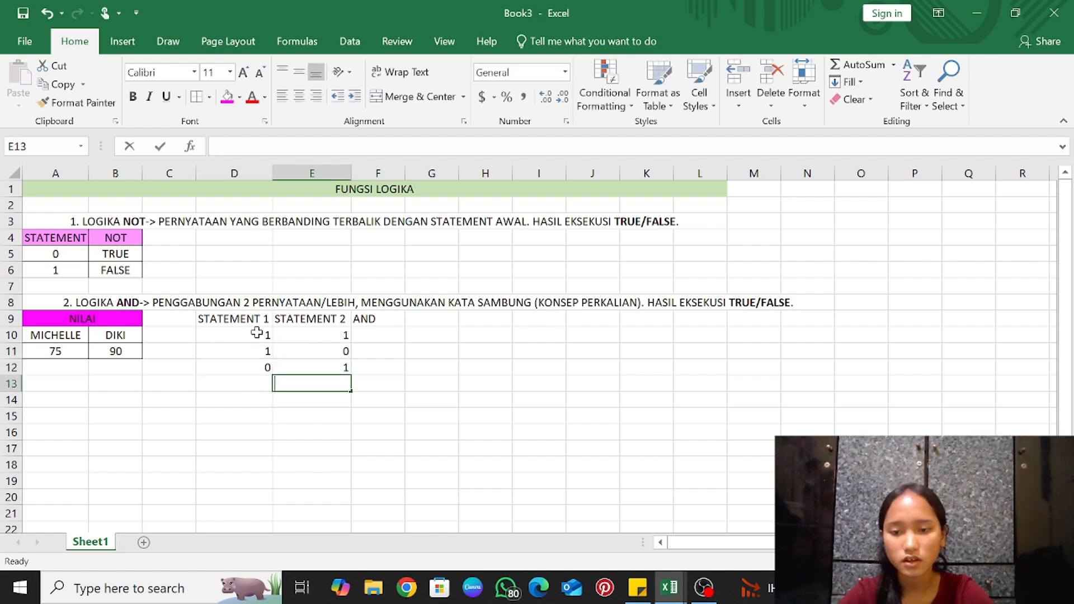
pyautogui.write('1')
pyautogui.press('Left')
pyautogui.write('1')
pyautogui.click(359, 336)
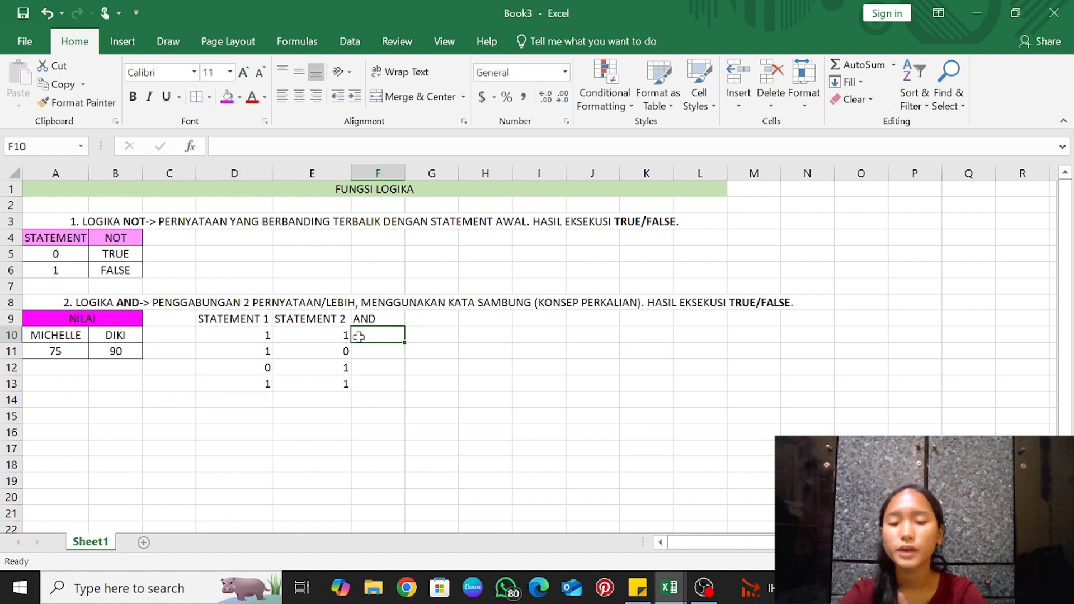
# Apply borders to all cells of D9:F13 and fill the headings D9:F9 with the recently used light pink
pyautogui.moveTo(257, 319)
pyautogui.mouseDown()
pyautogui.moveTo(341, 334)
pyautogui.moveTo(396, 380)
pyautogui.mouseUp()
pyautogui.click(197, 97)
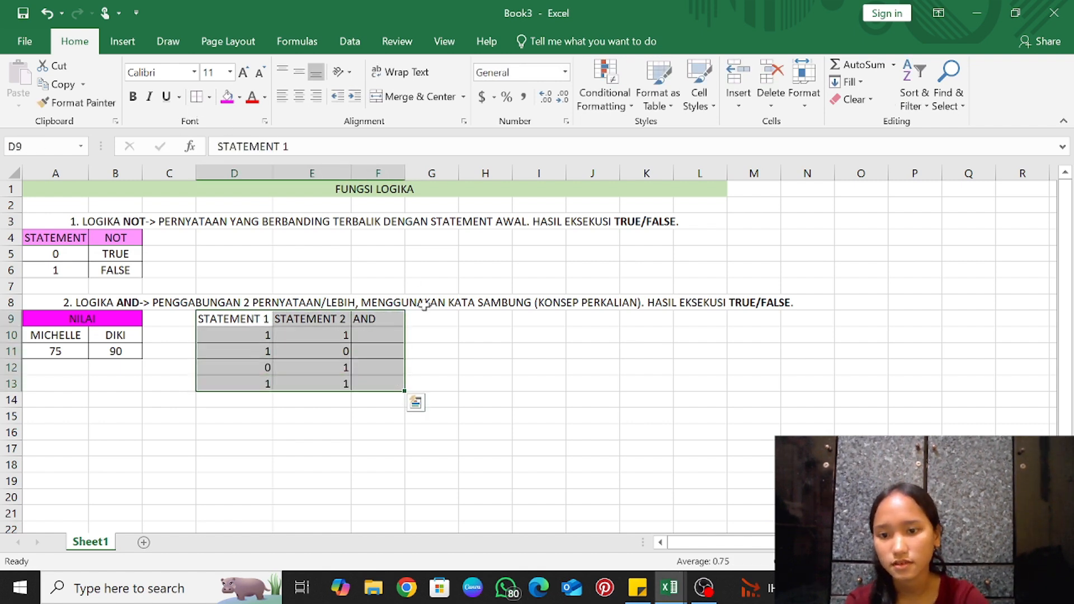
pyautogui.click(346, 319)
pyautogui.moveTo(246, 319); pyautogui.dragTo(375, 320)
pyautogui.click(240, 97)
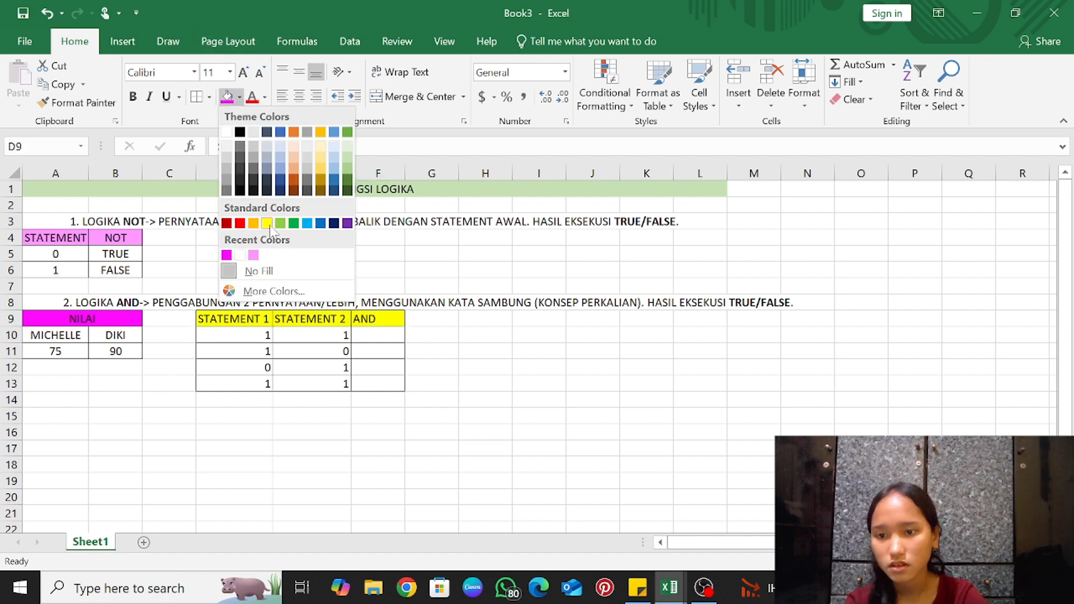
pyautogui.click(255, 252)
# Enter the formula =AND(A11<B11,B11>A11) in F10 to evaluate the first pair of statements
pyautogui.click(373, 340)
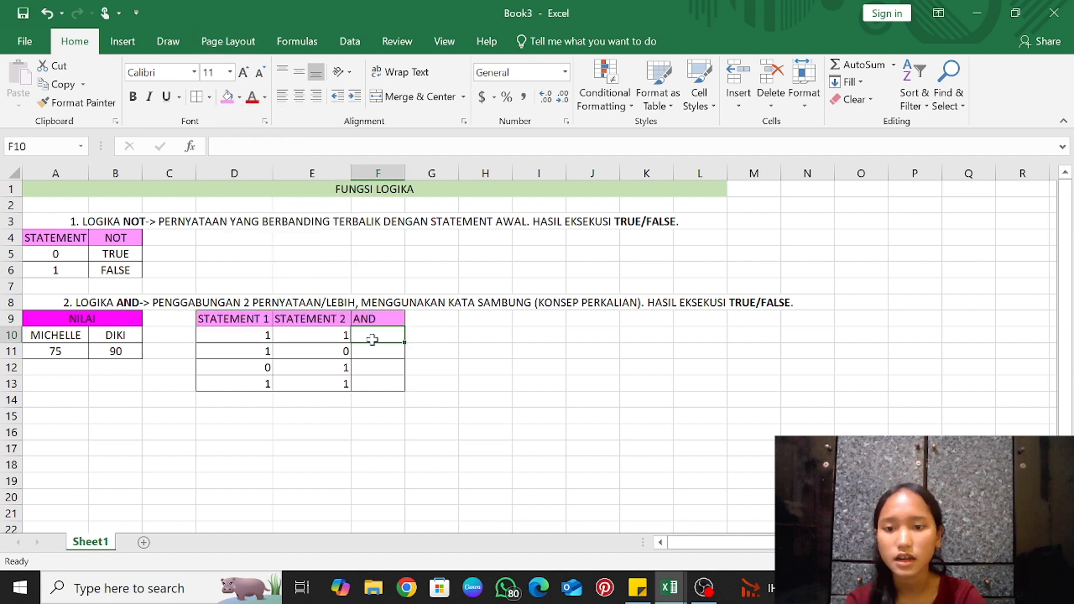
pyautogui.write('=')
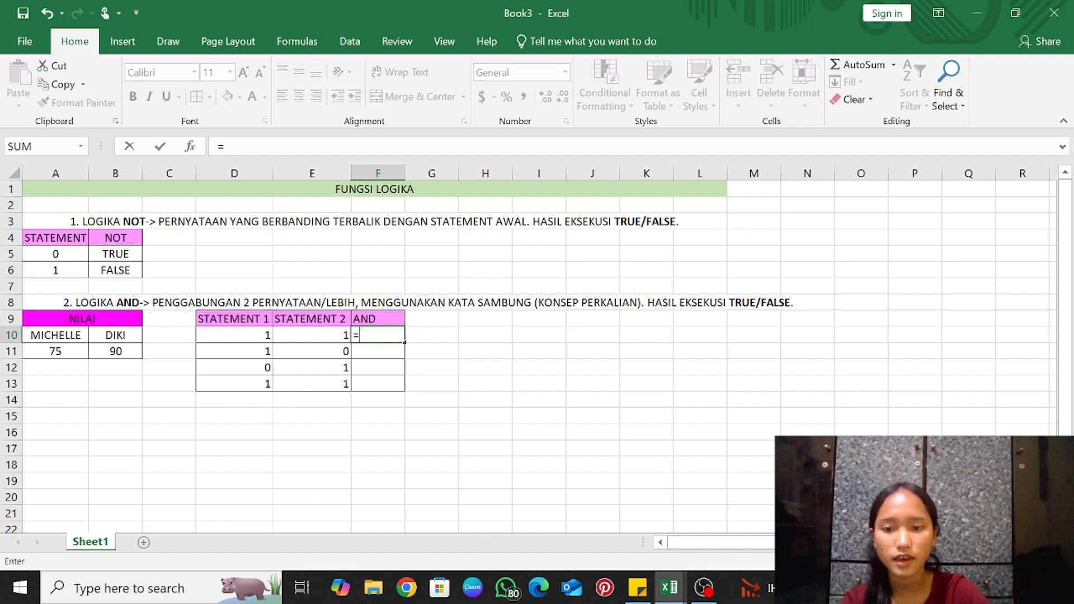
pyautogui.write('AN')
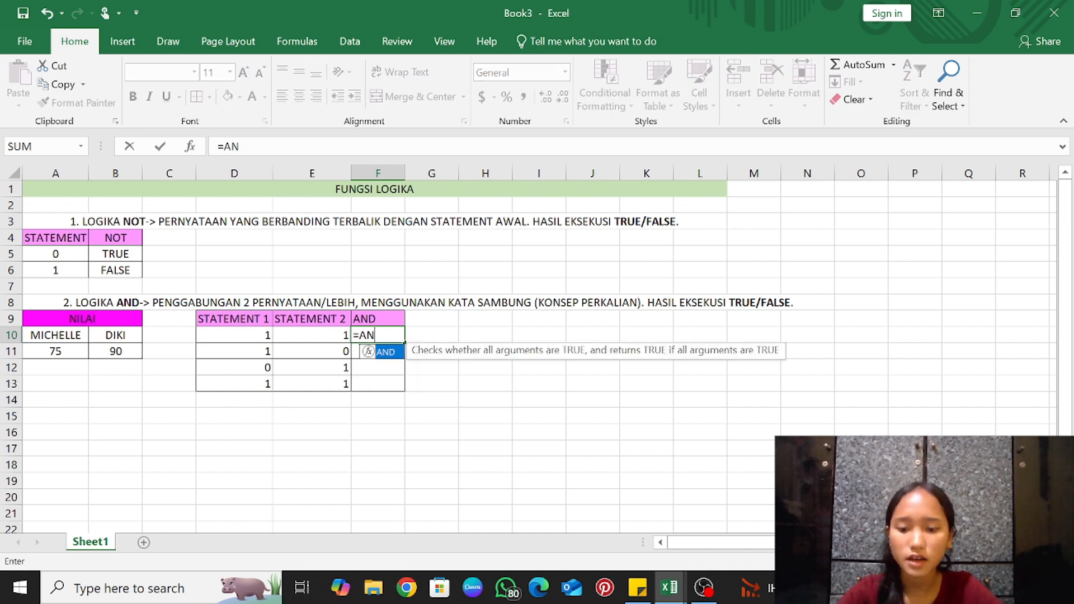
pyautogui.write('D(')
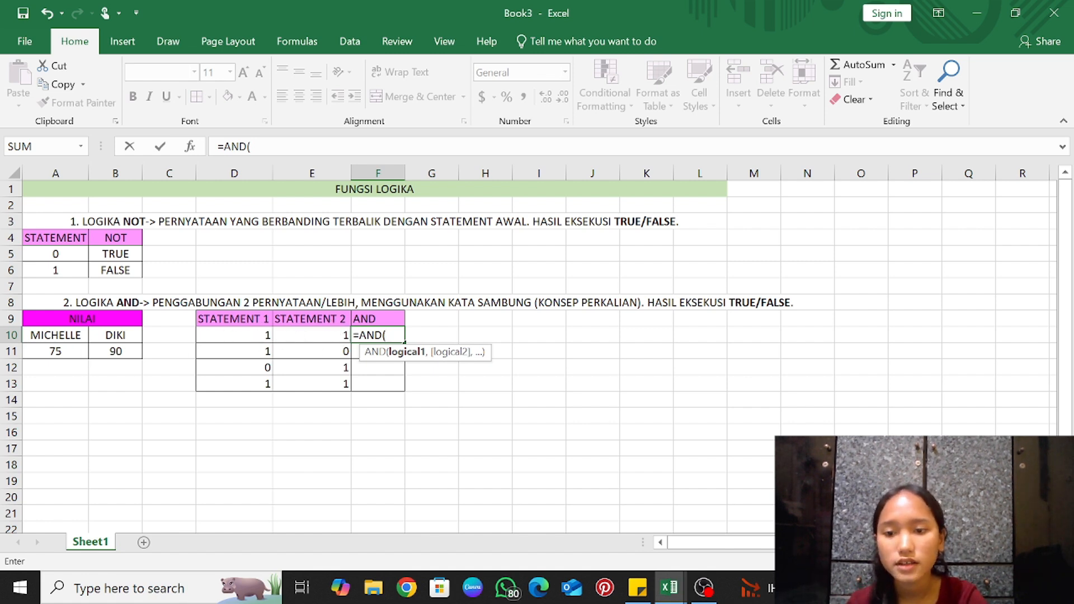
pyautogui.click(47, 351)
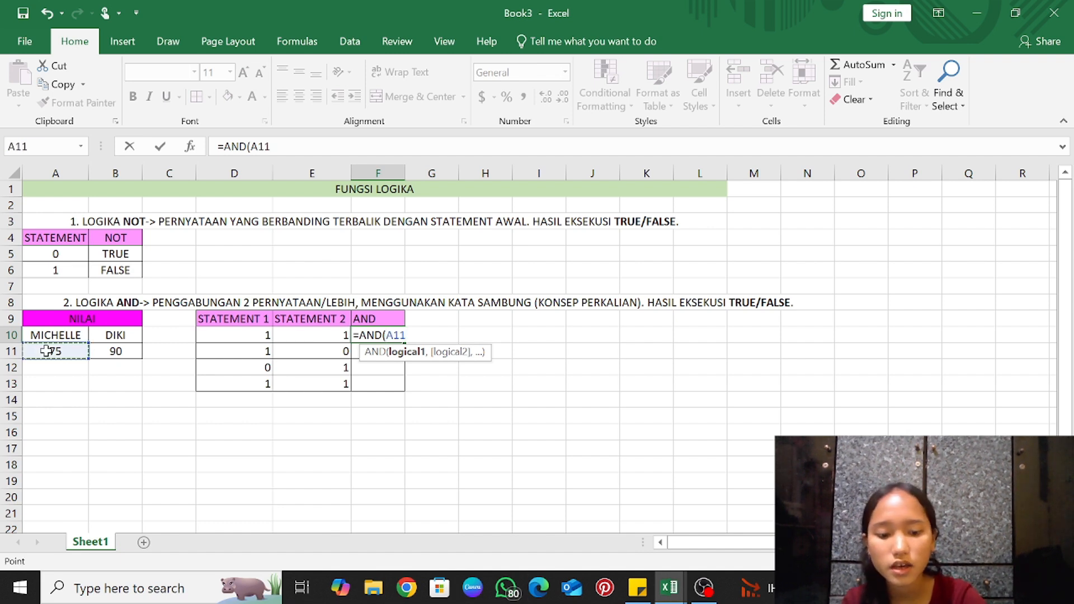
pyautogui.write('<')
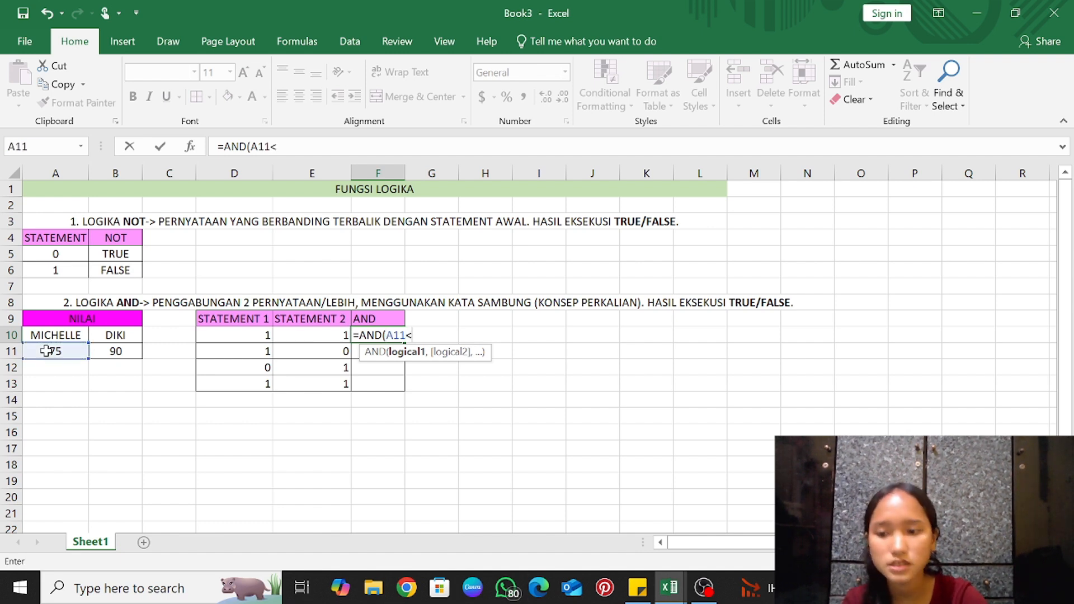
pyautogui.click(112, 356)
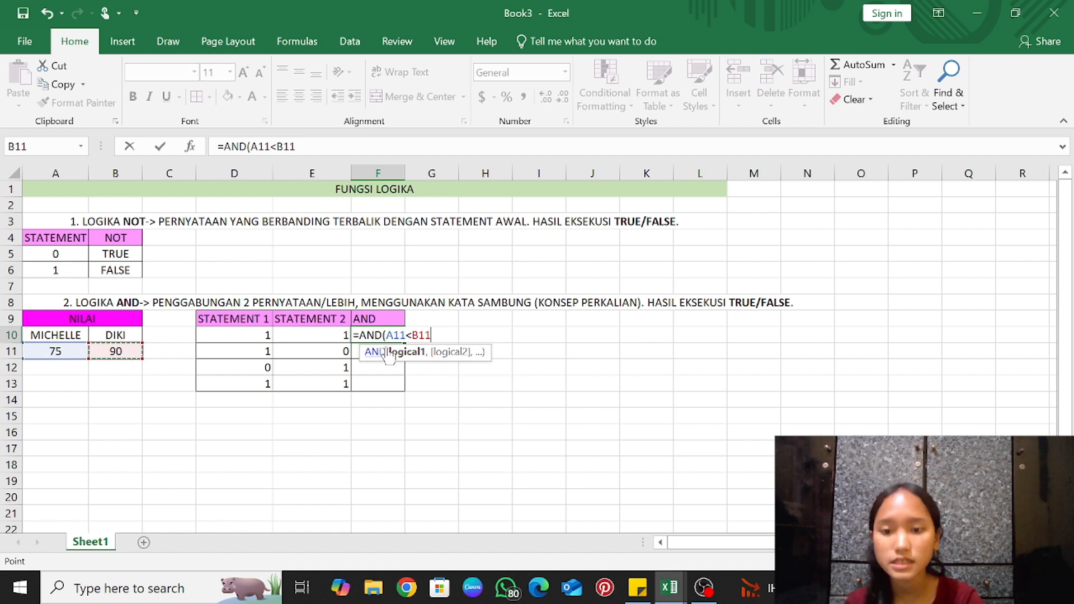
pyautogui.write(',')
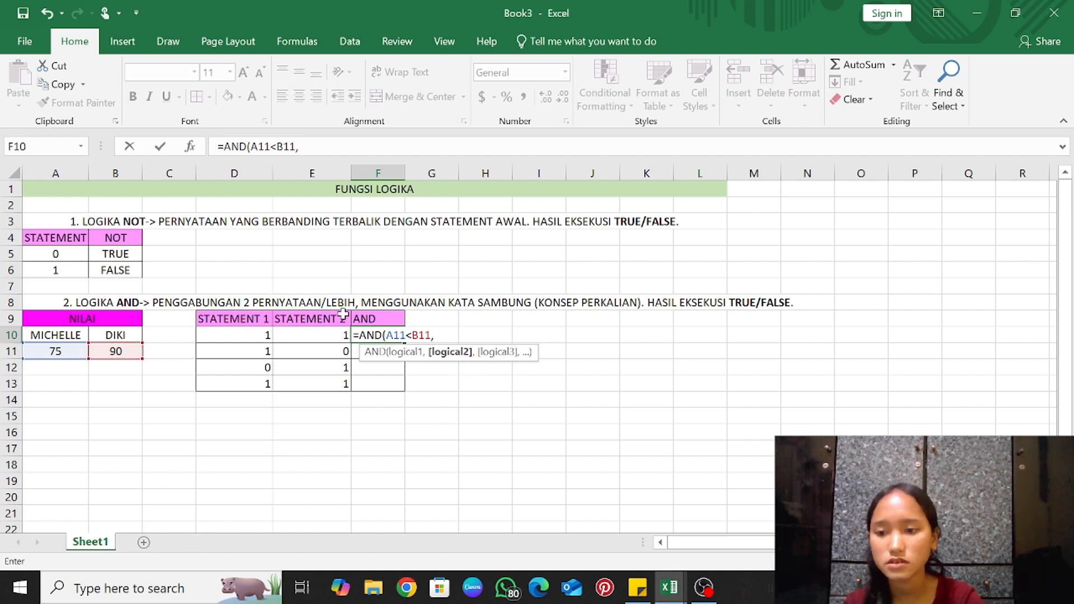
pyautogui.click(130, 353)
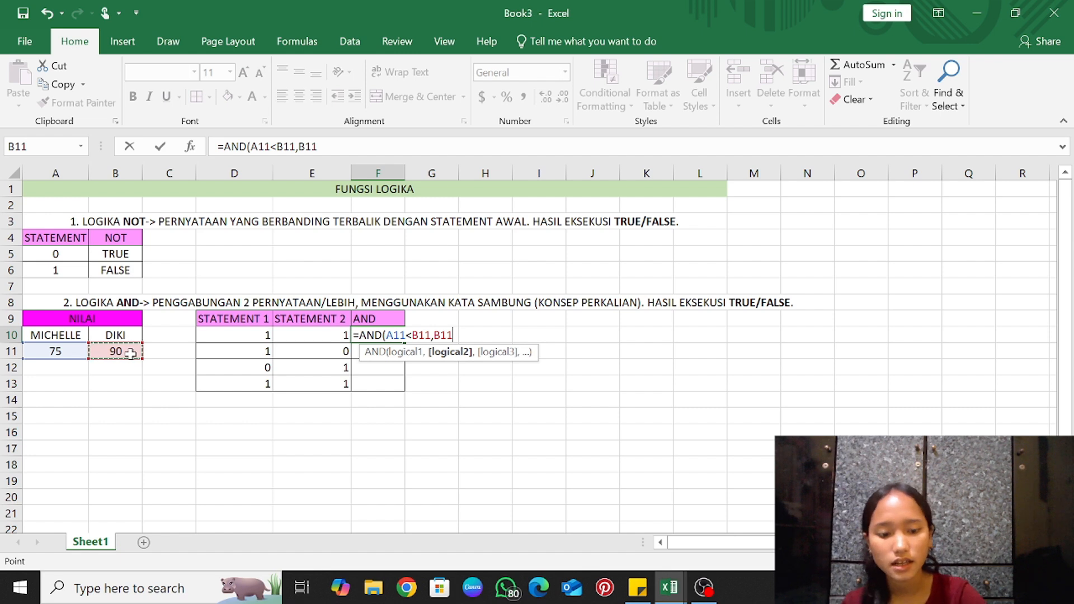
pyautogui.write('>')
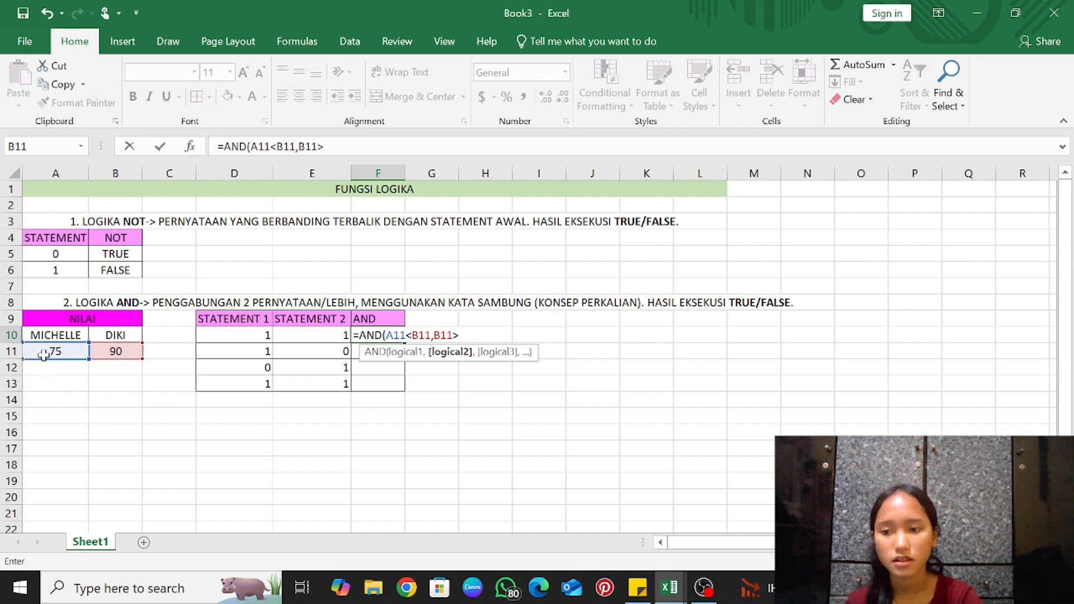
pyautogui.click(45, 353)
pyautogui.write(')')
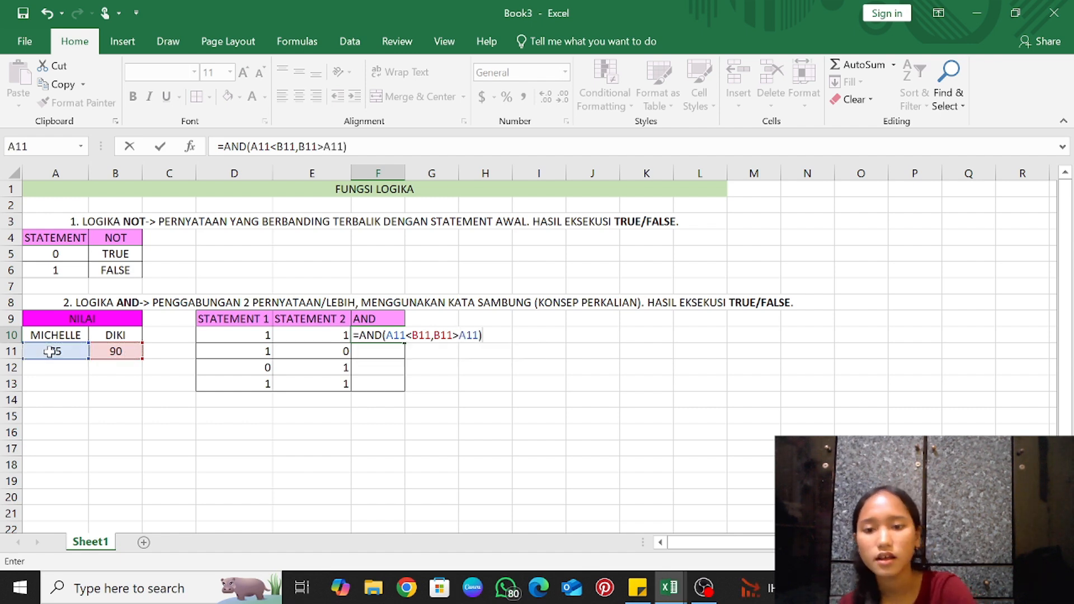
pyautogui.press('Return')
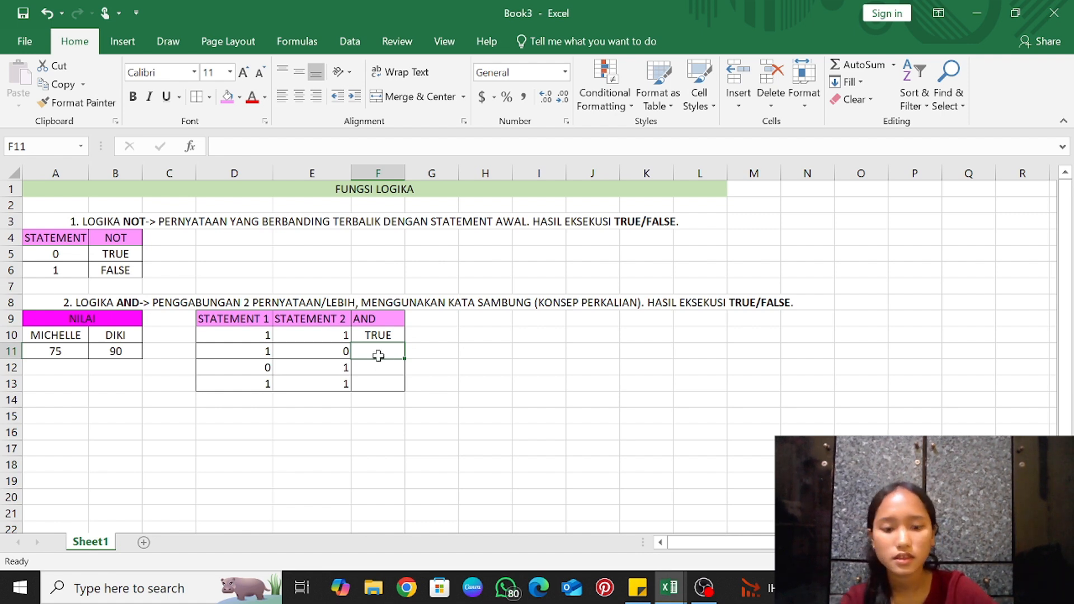
# Enter the formula =AND(B11>A11,A11=B11) in F11 to evaluate the second pair of statements
pyautogui.write('=AND(')
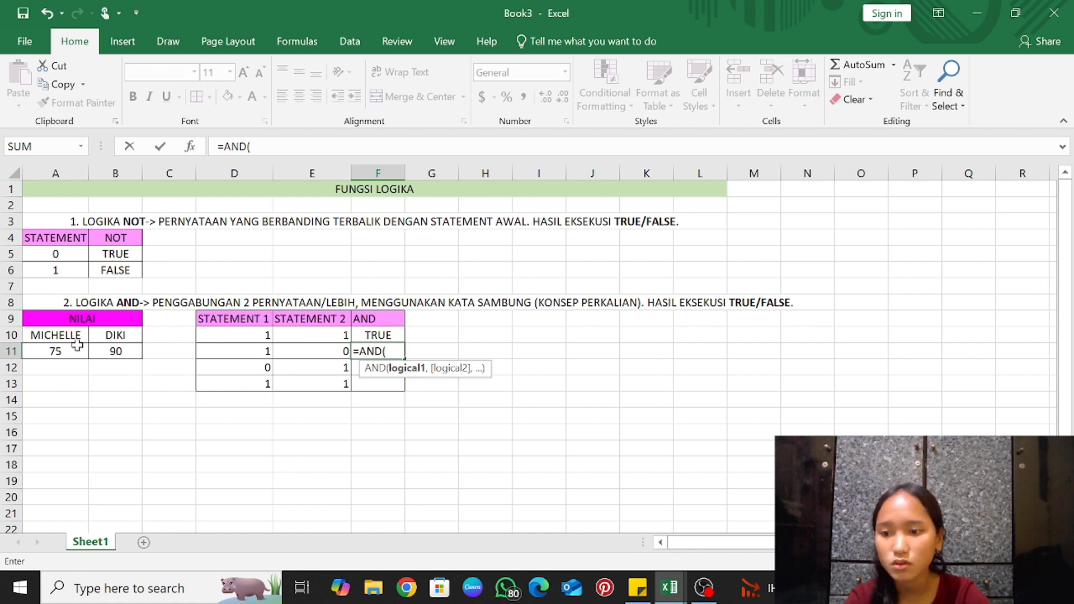
pyautogui.click(115, 352)
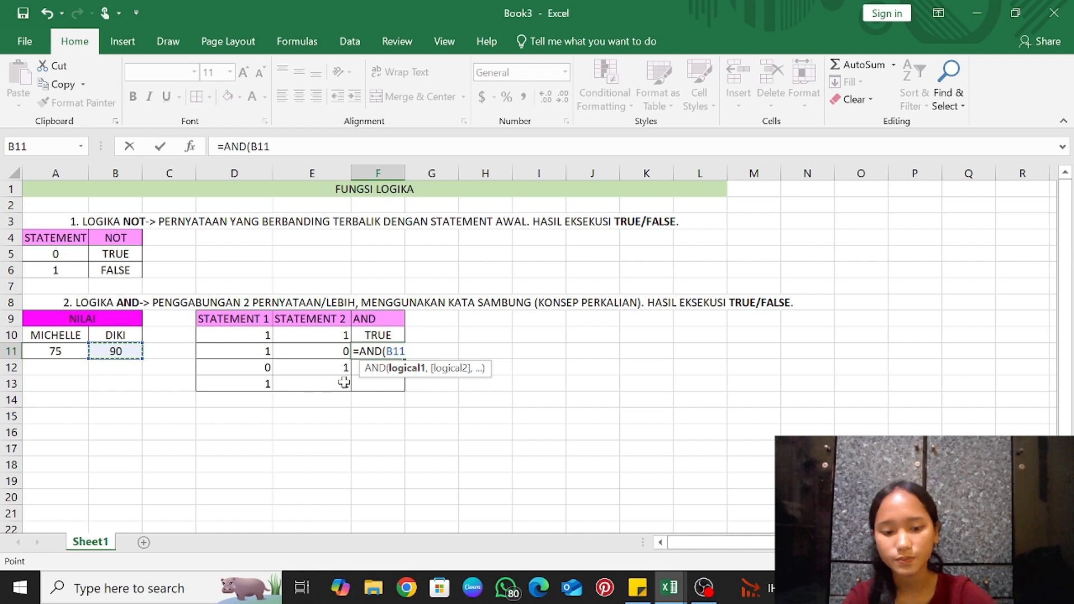
pyautogui.write('>')
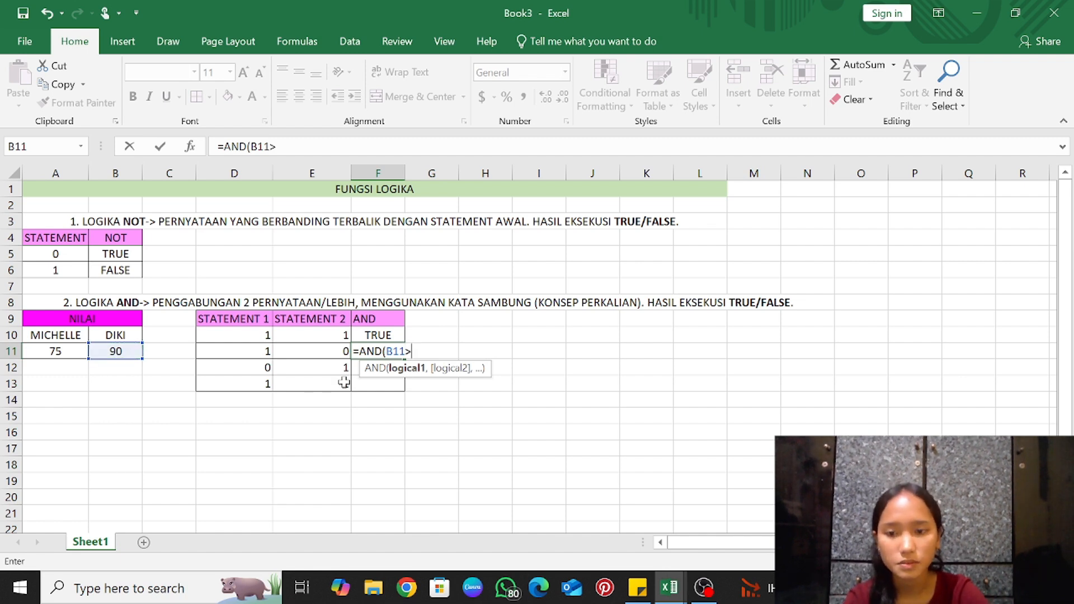
pyautogui.click(48, 352)
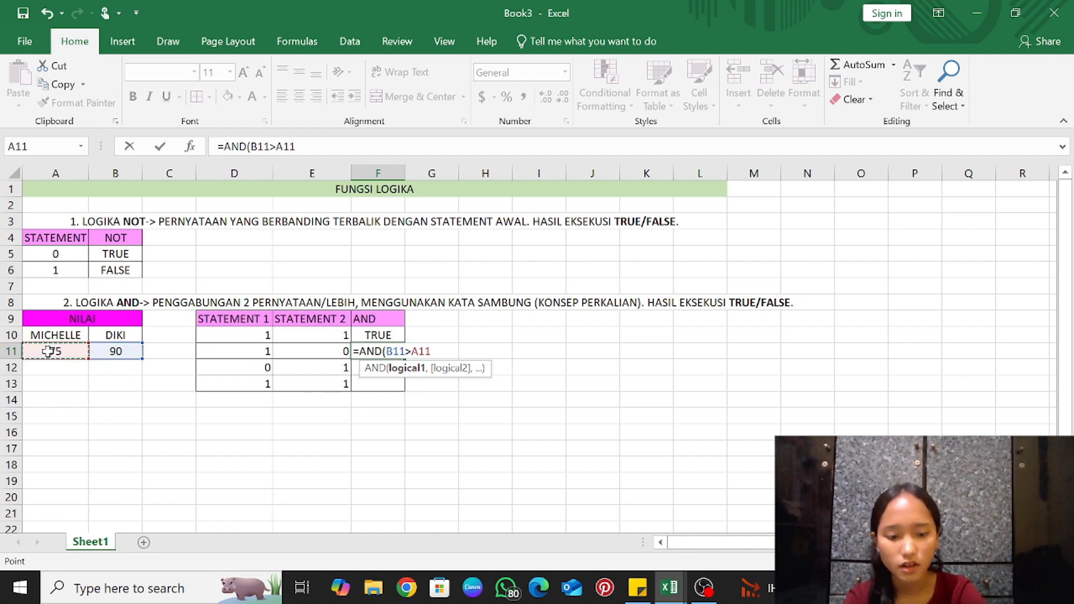
pyautogui.write(',')
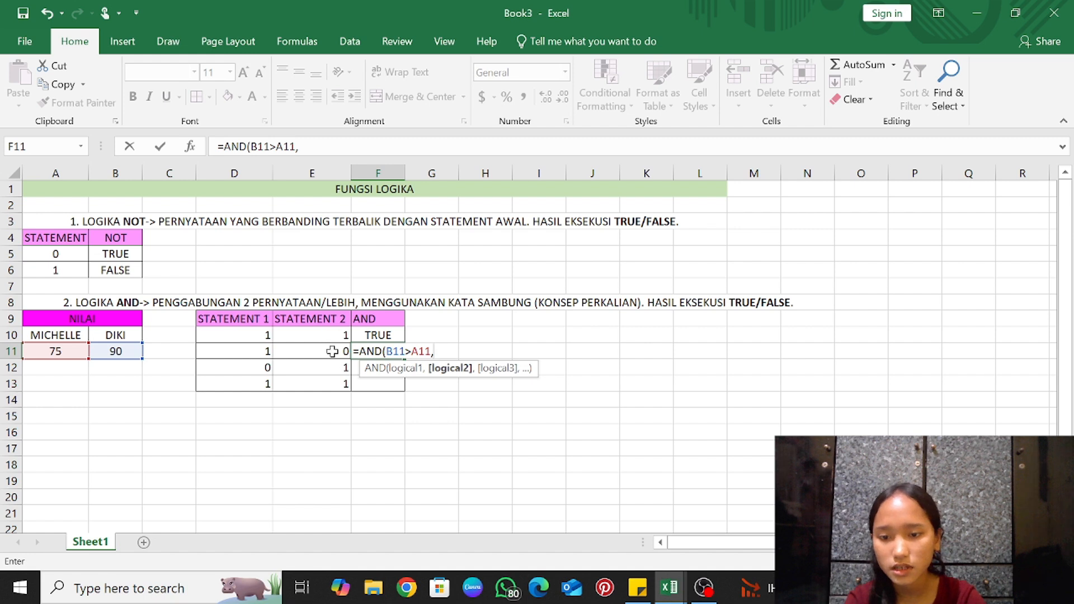
pyautogui.click(69, 351)
pyautogui.write('=')
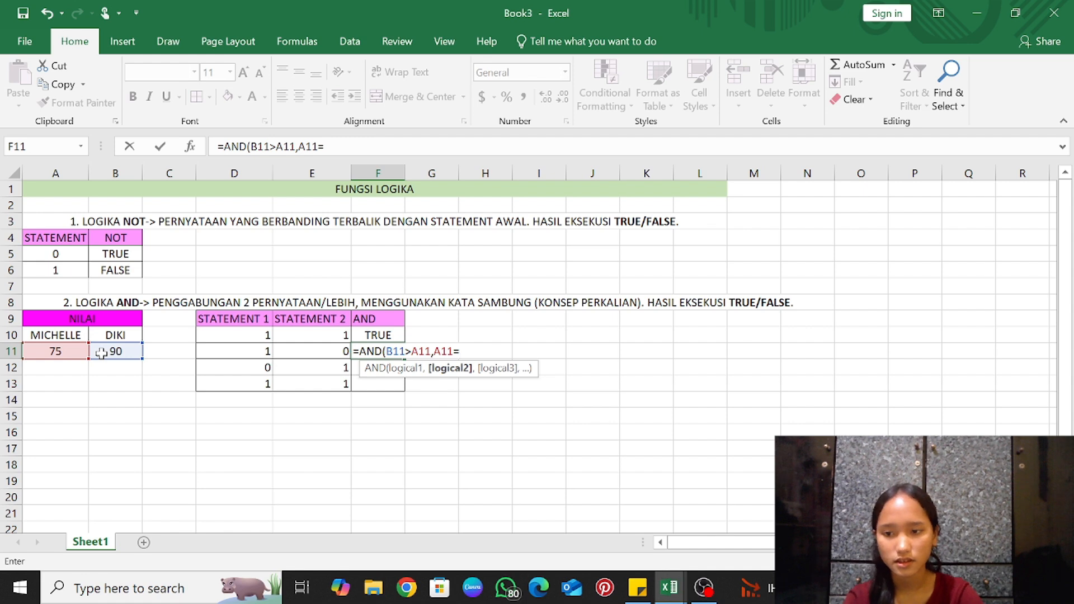
pyautogui.click(101, 353)
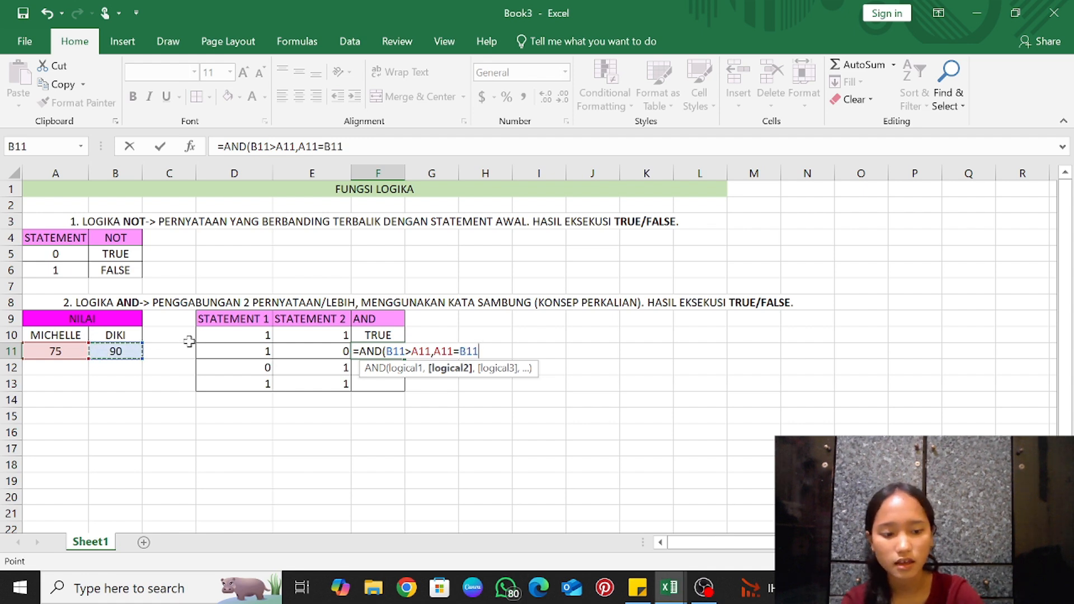
pyautogui.write(')')
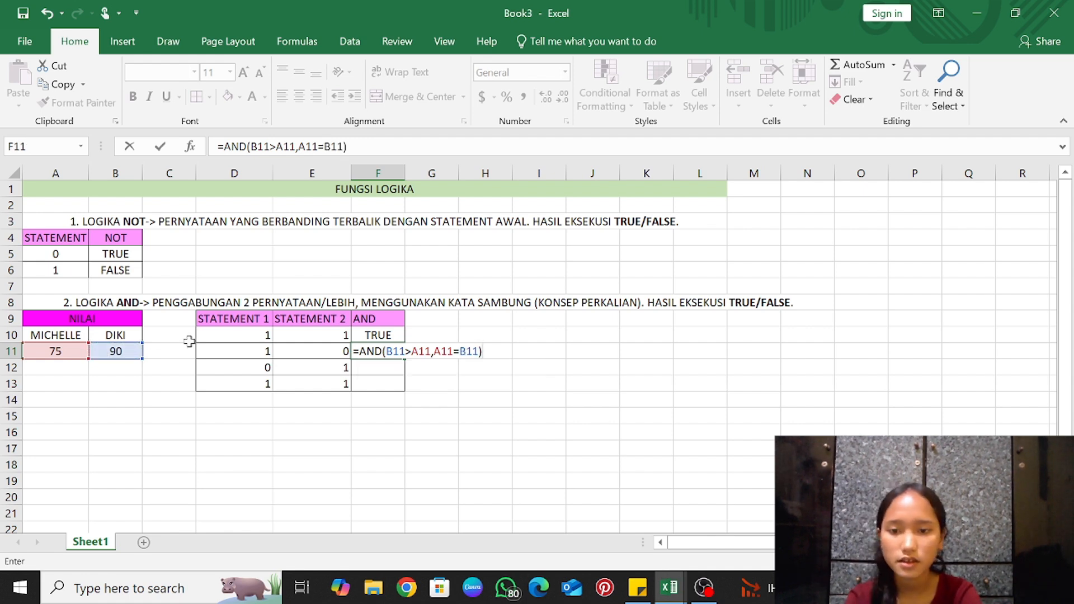
pyautogui.press('Return')
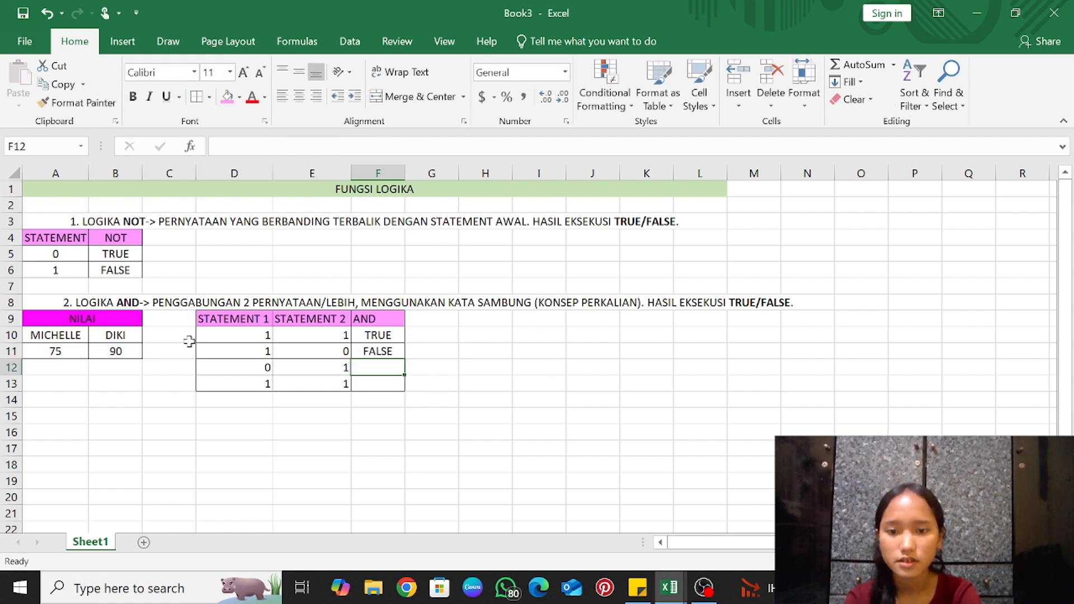
# Examine the two conditions of the AND formula in F11
pyautogui.click(380, 355)
pyautogui.press('F2')
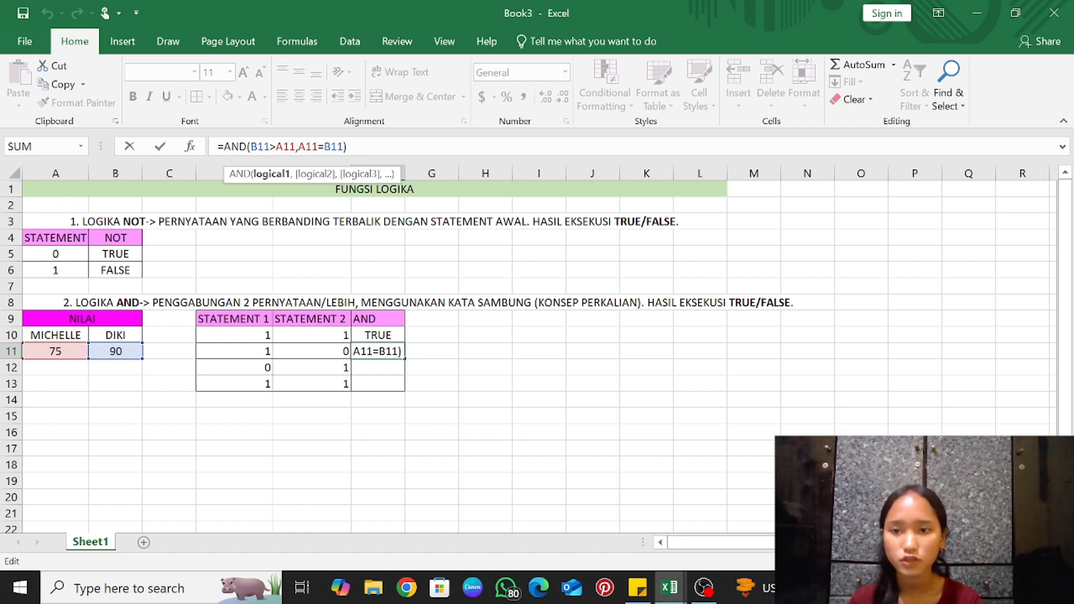
pyautogui.click(320, 147)
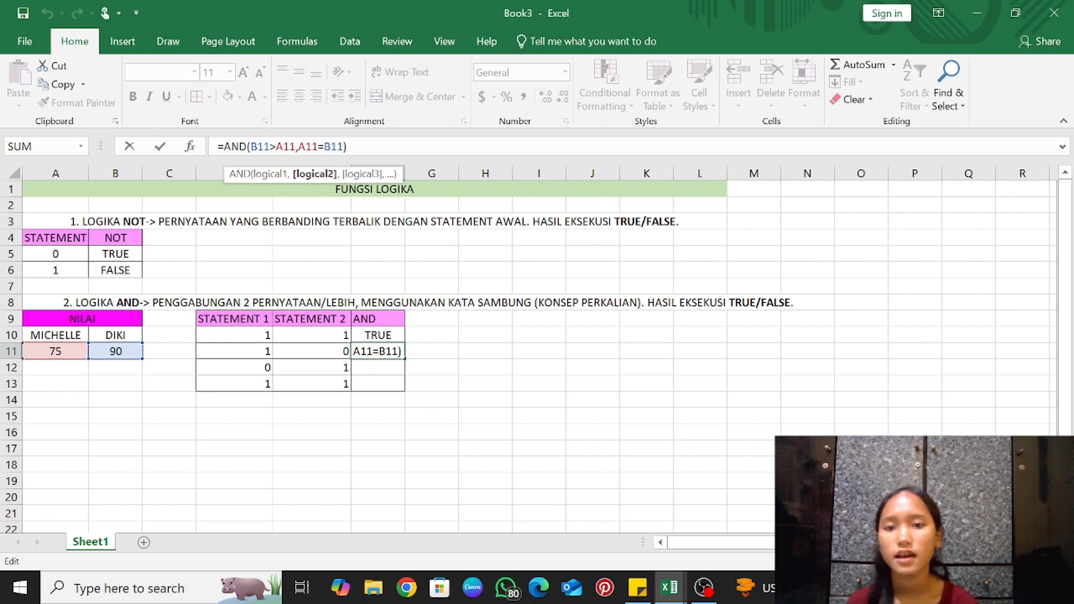
pyautogui.click(434, 365)
pyautogui.click(401, 351)
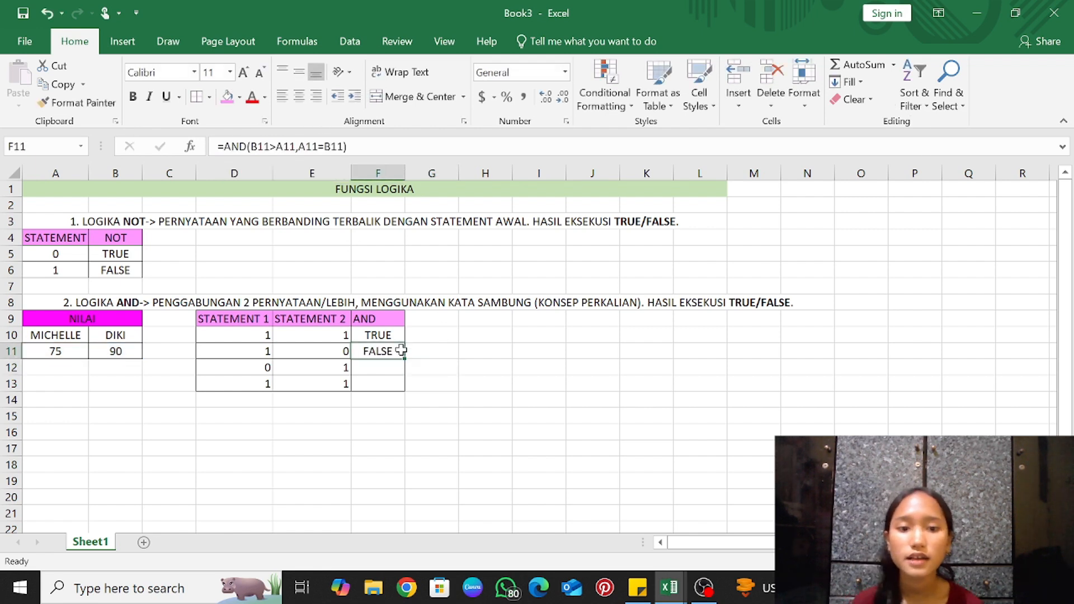
# Make the text (KONSEP PERKALIAN) in the AND description in row 8 bold and red
pyautogui.click(538, 297)
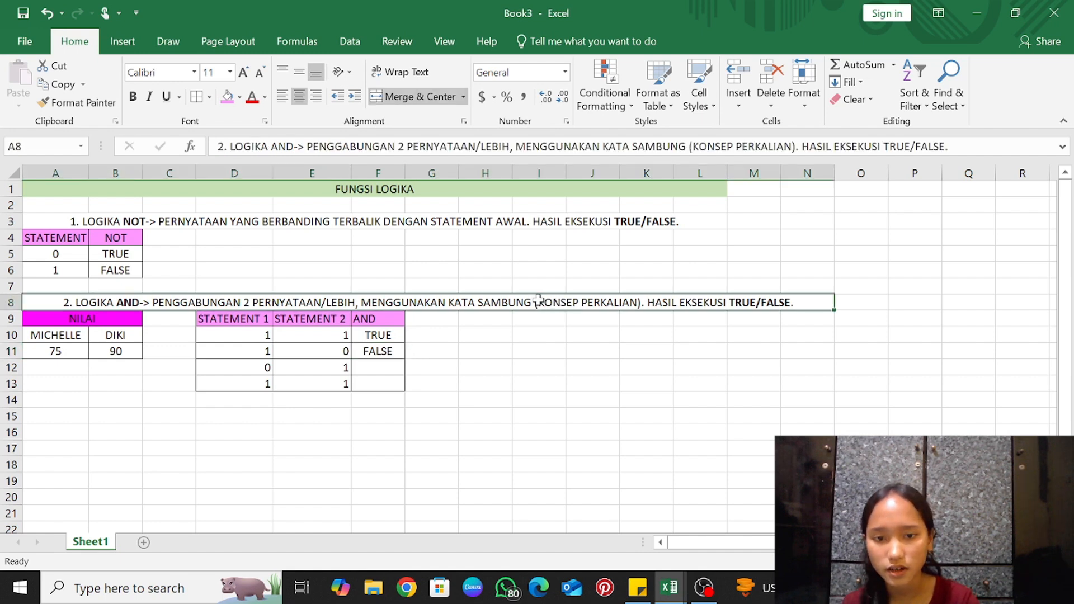
pyautogui.doubleClick(538, 296)
pyautogui.moveTo(533, 302); pyautogui.dragTo(642, 302)
pyautogui.hotkey('ctrl', 'b')
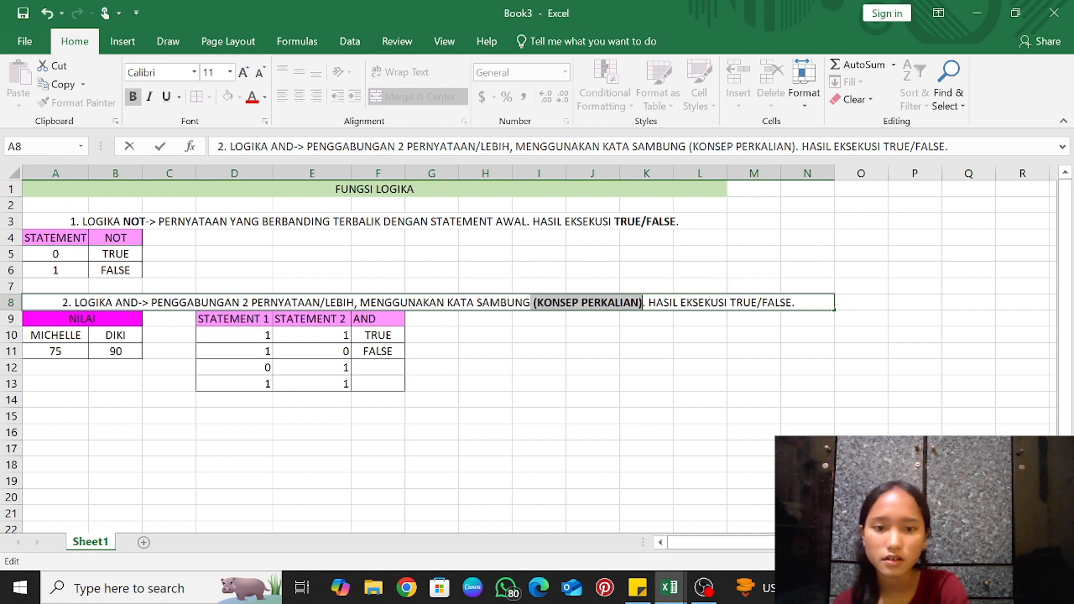
pyautogui.click(252, 97)
pyautogui.click(432, 318)
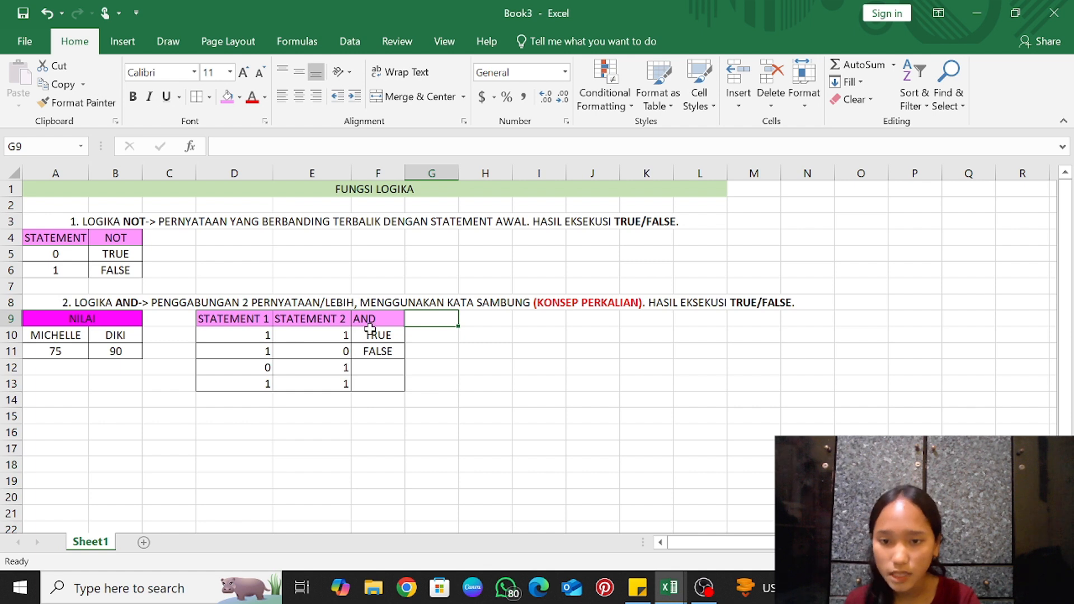
# Enter the formula =AND(A11>B11,B11>A11) in F12 to evaluate the third pair of statements
pyautogui.click(360, 367)
pyautogui.write('=')
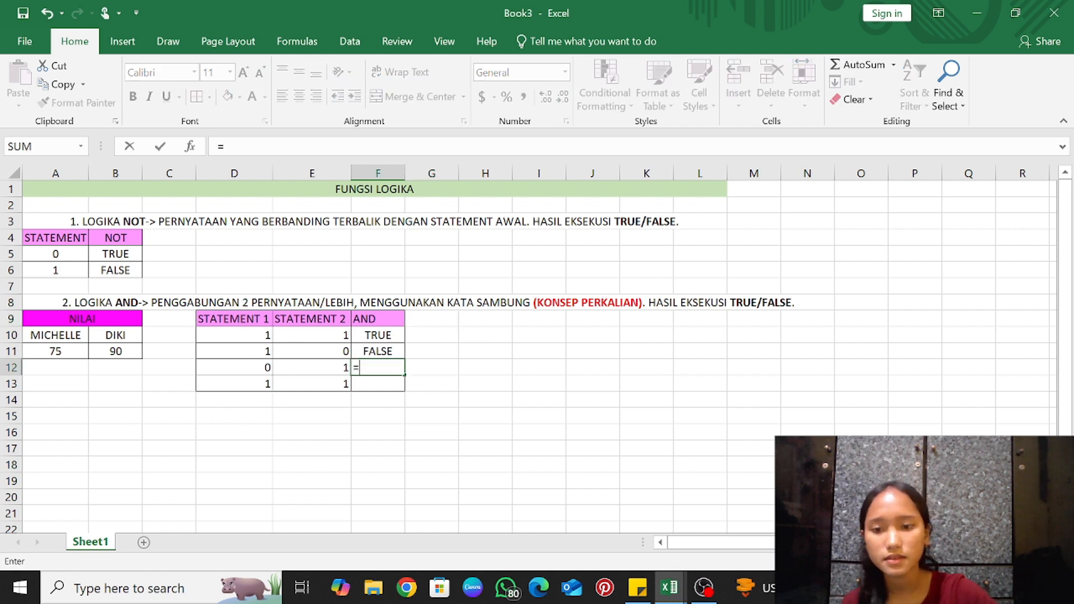
pyautogui.write('AND')
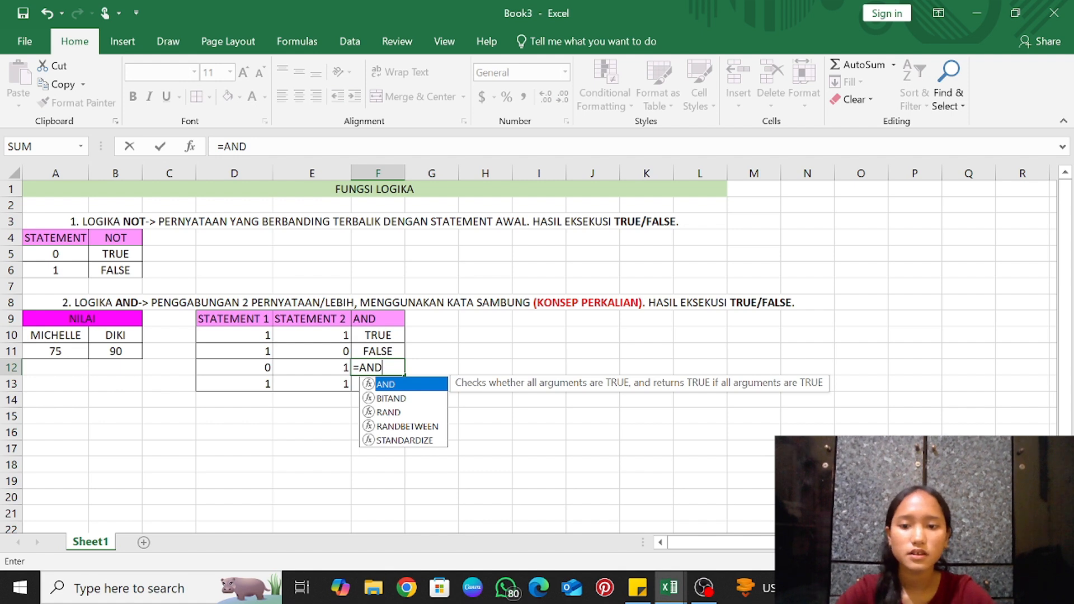
pyautogui.write('(')
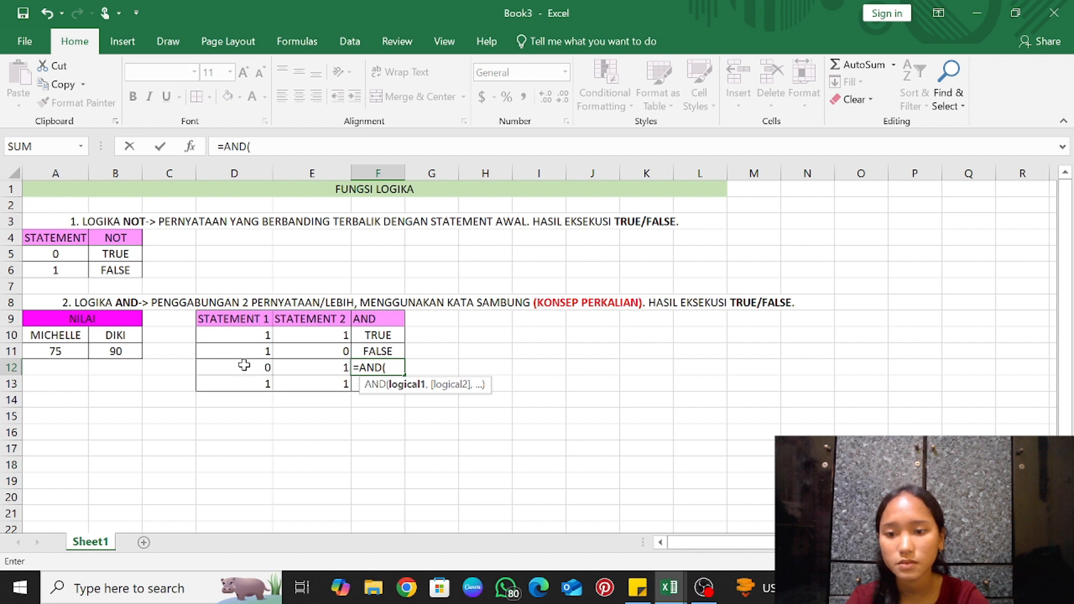
pyautogui.click(82, 352)
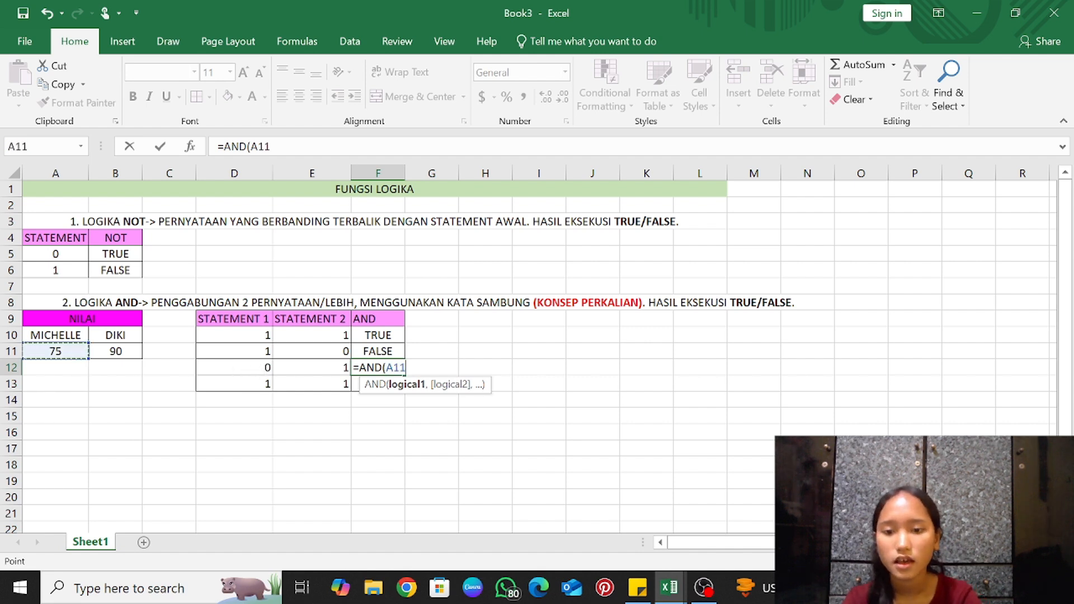
pyautogui.write('>')
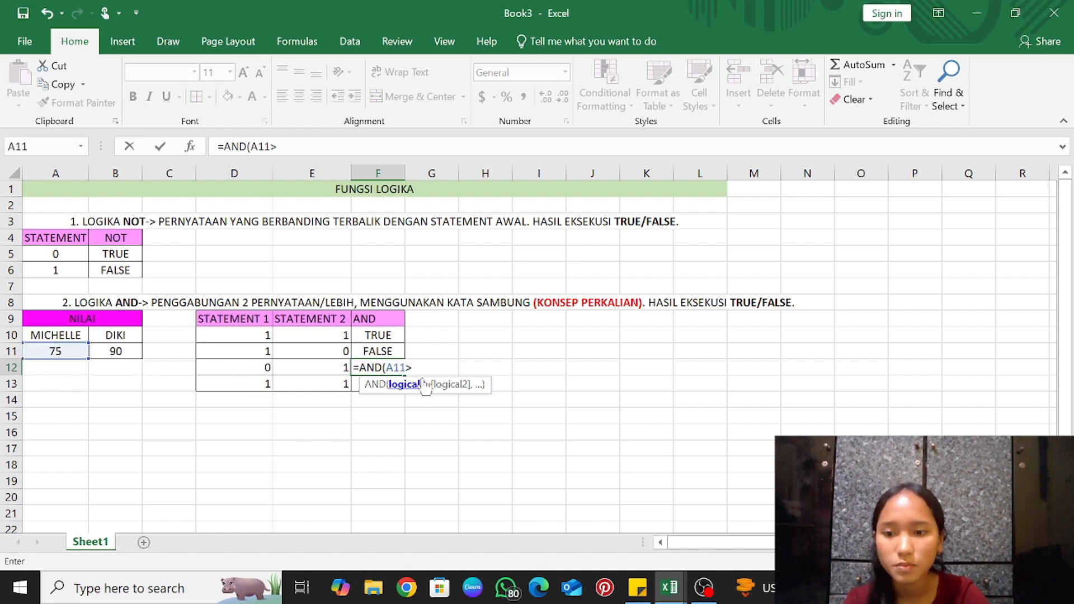
pyautogui.click(124, 354)
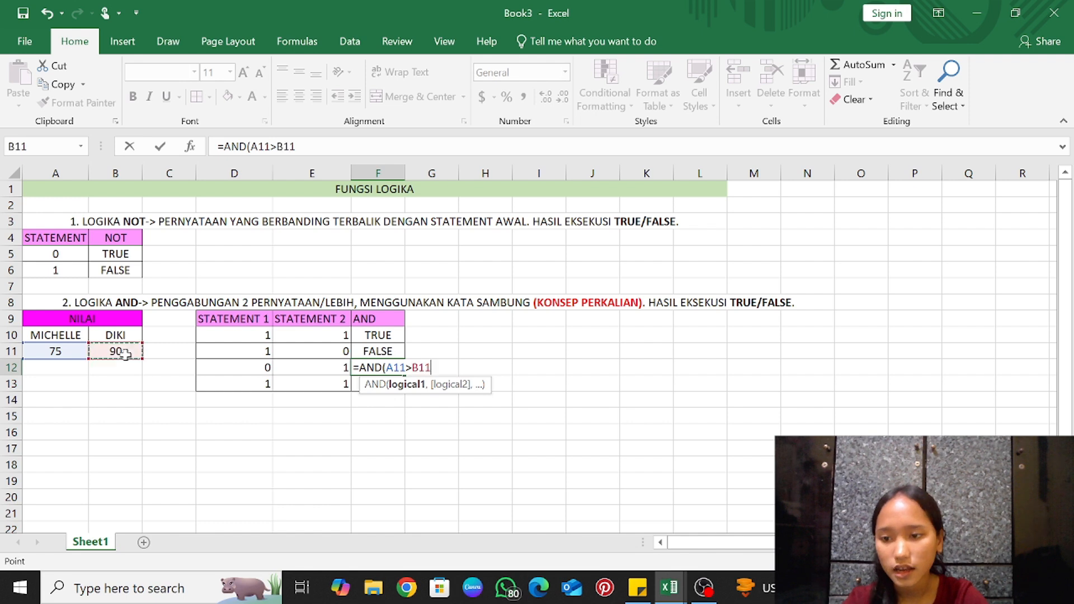
pyautogui.write(',')
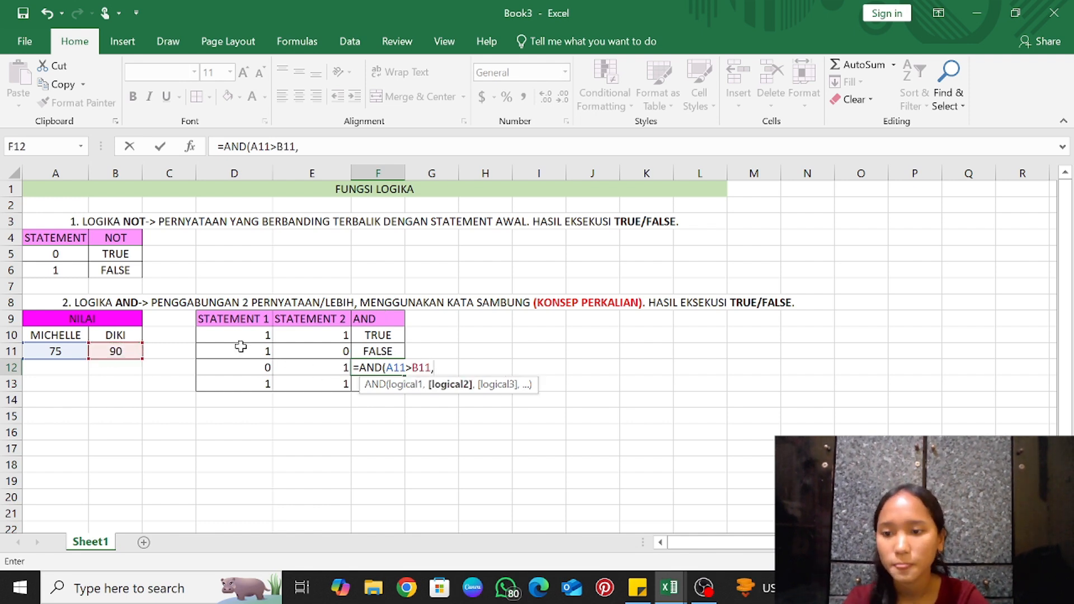
pyautogui.click(136, 350)
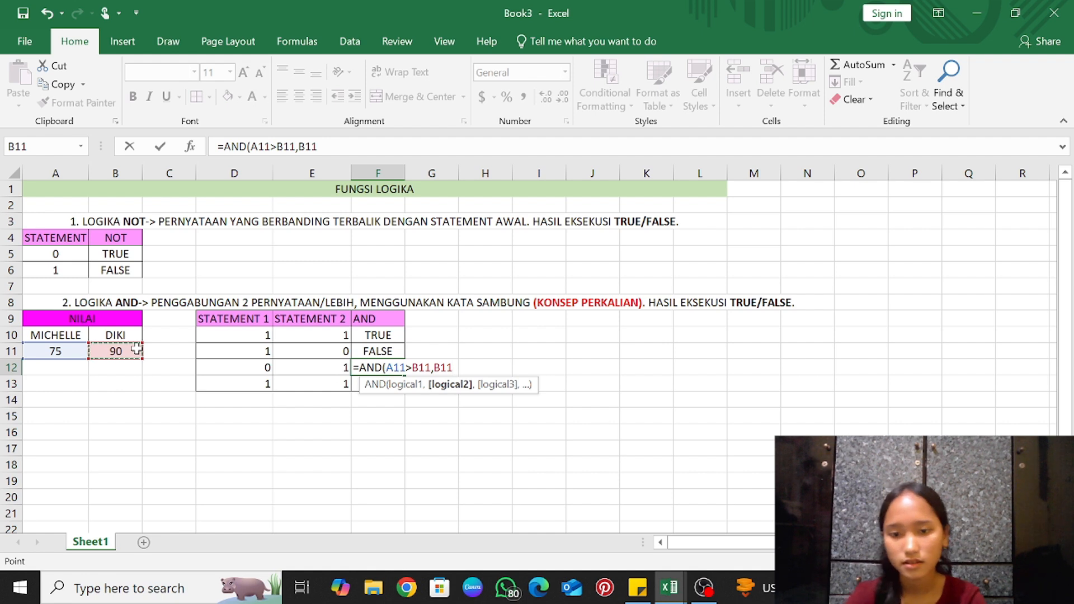
pyautogui.write('>')
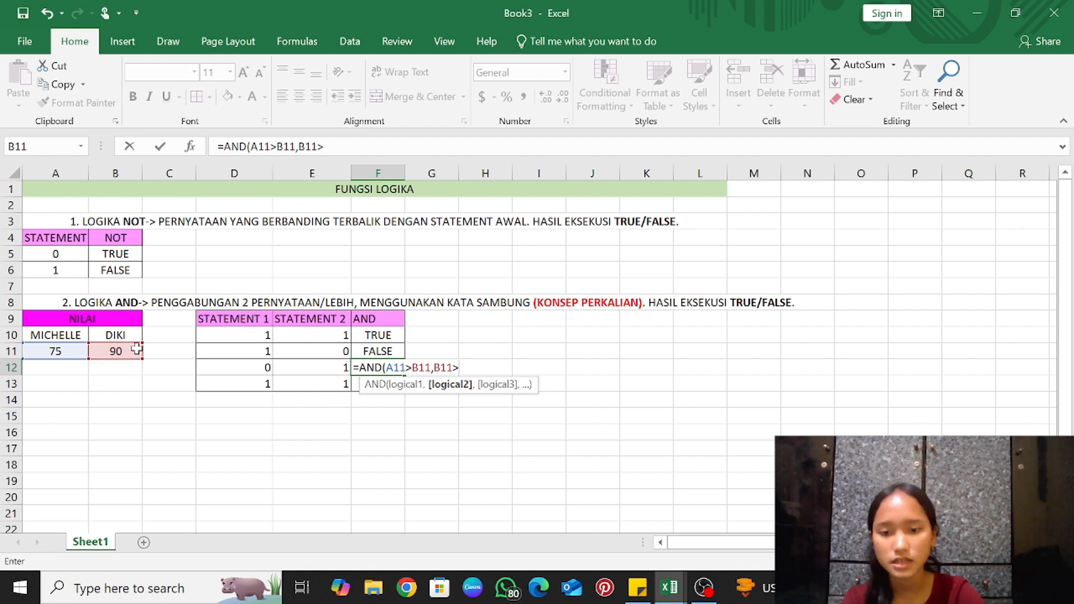
pyautogui.click(59, 351)
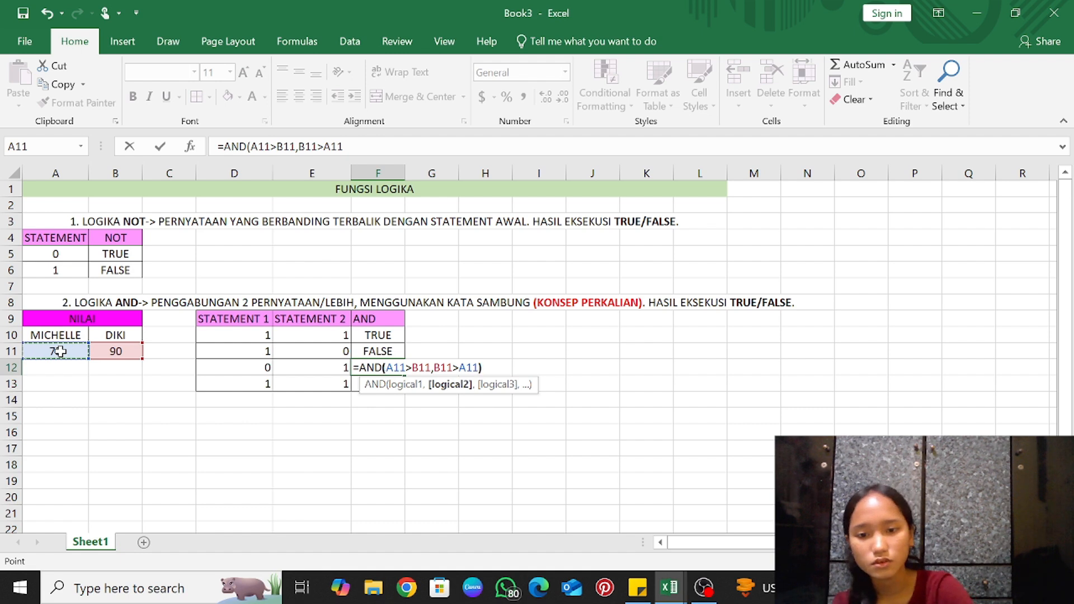
pyautogui.write(')')
pyautogui.press('Return')
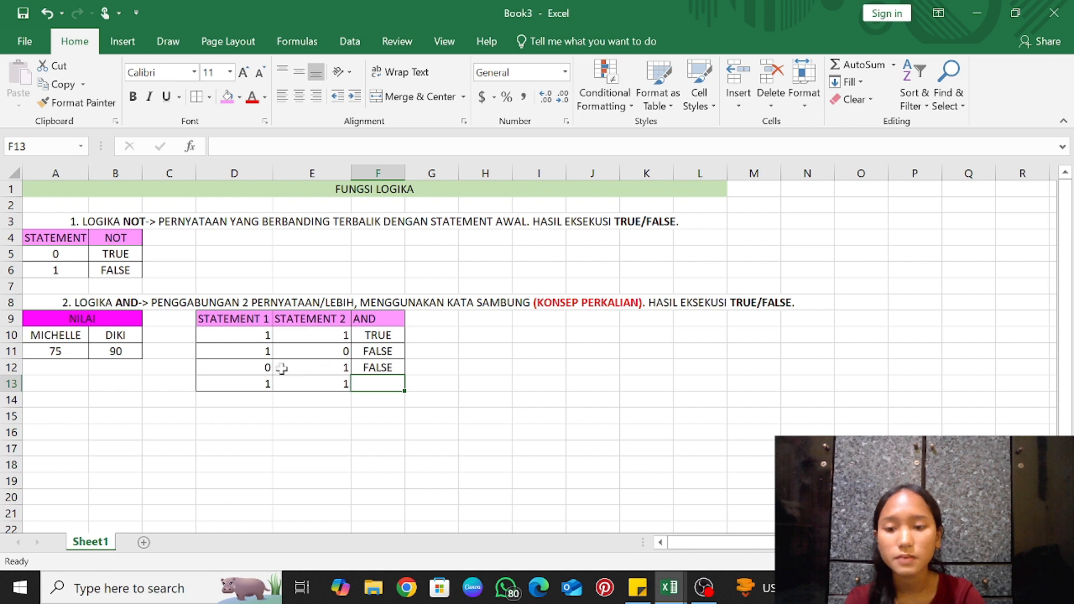
pyautogui.click(368, 367)
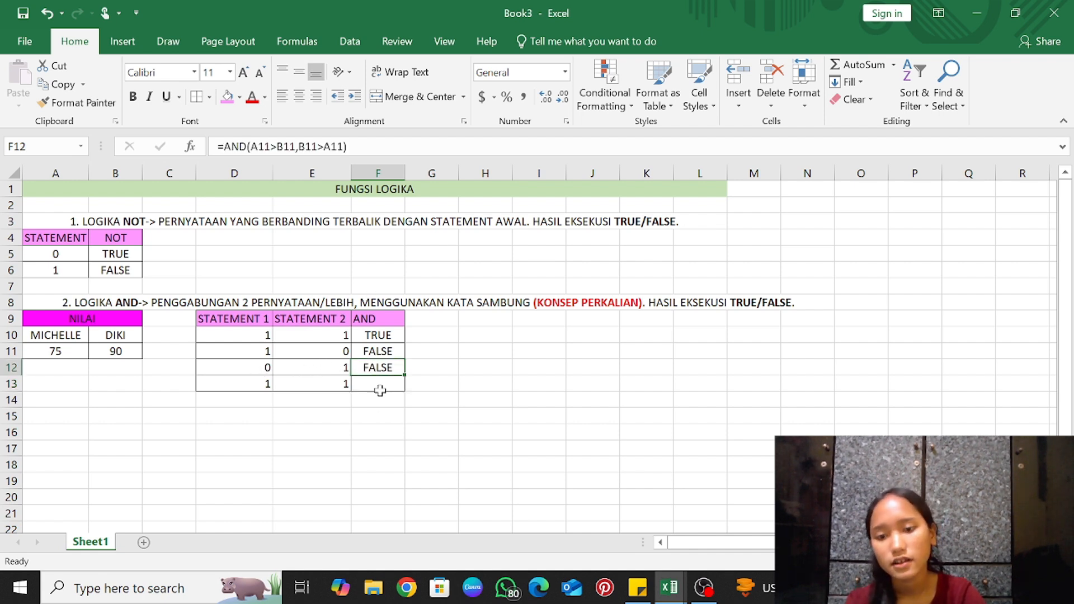
pyautogui.click(380, 391)
pyautogui.write('=')
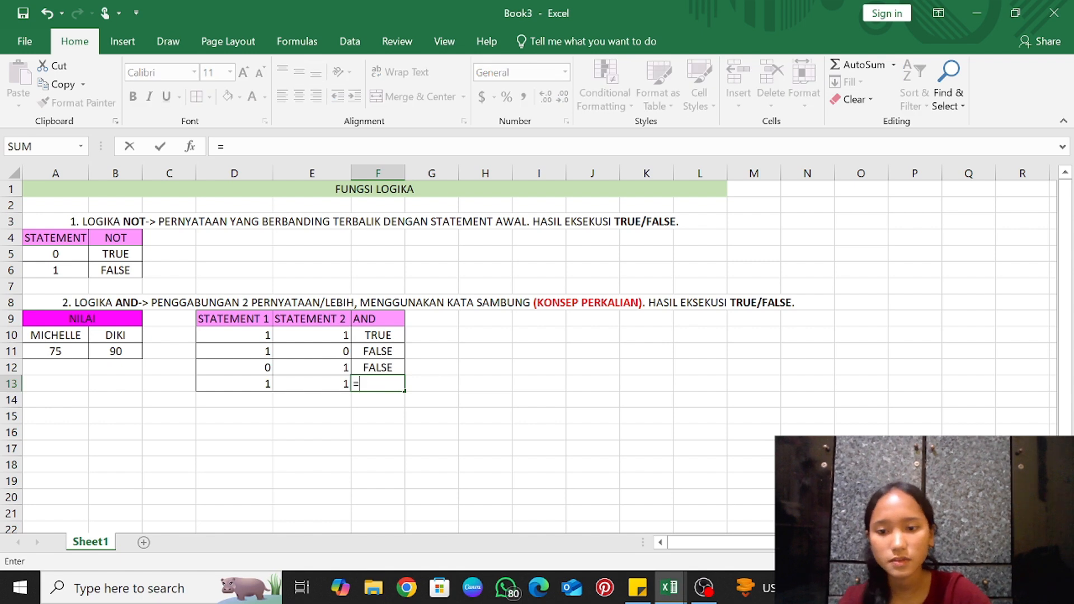
pyautogui.write('AND')
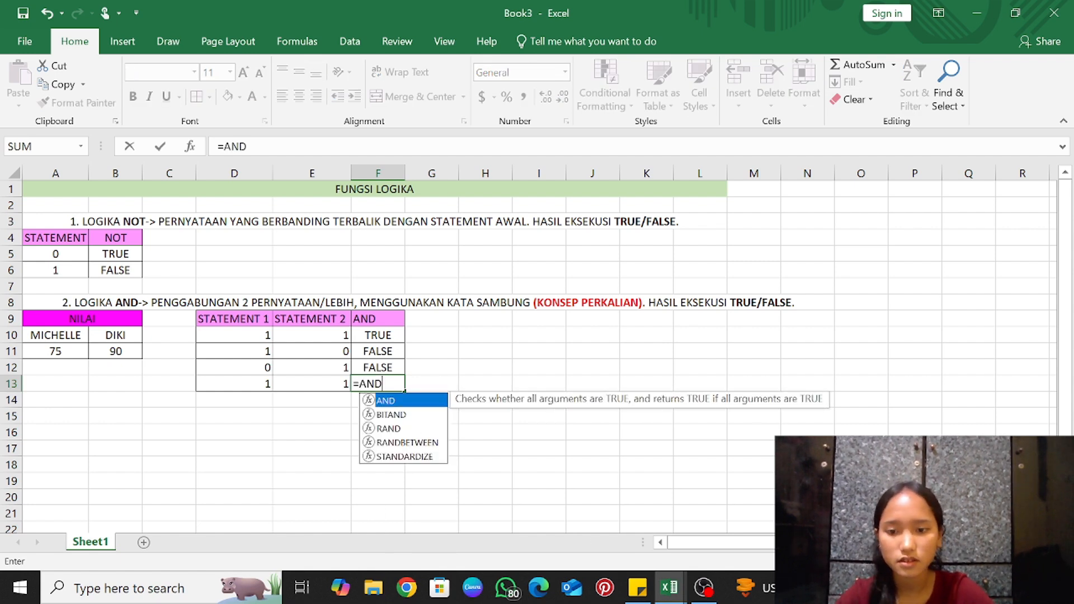
pyautogui.write('(')
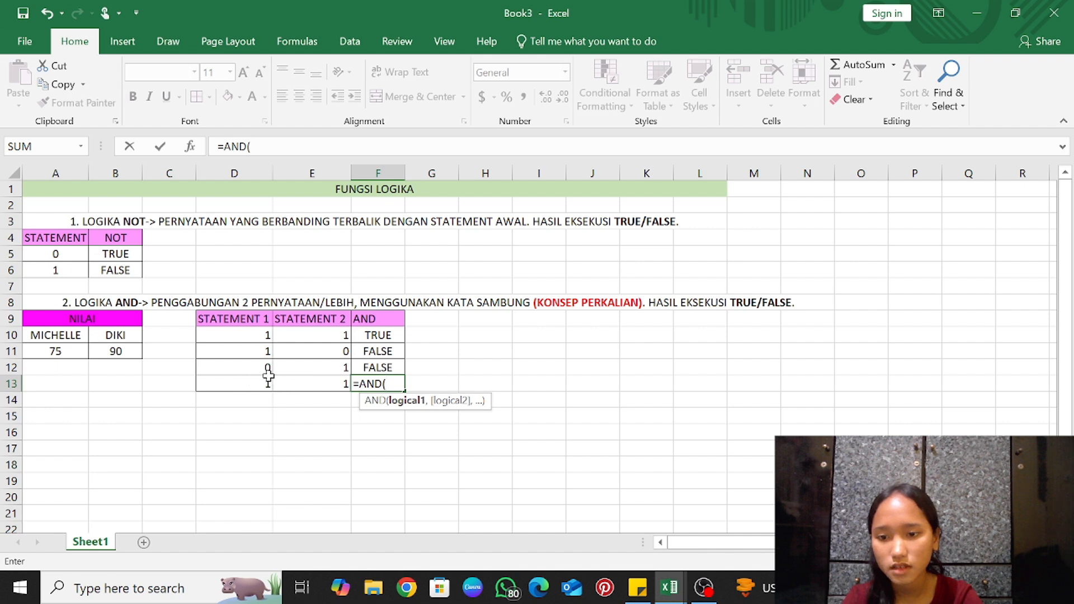
pyautogui.click(57, 351)
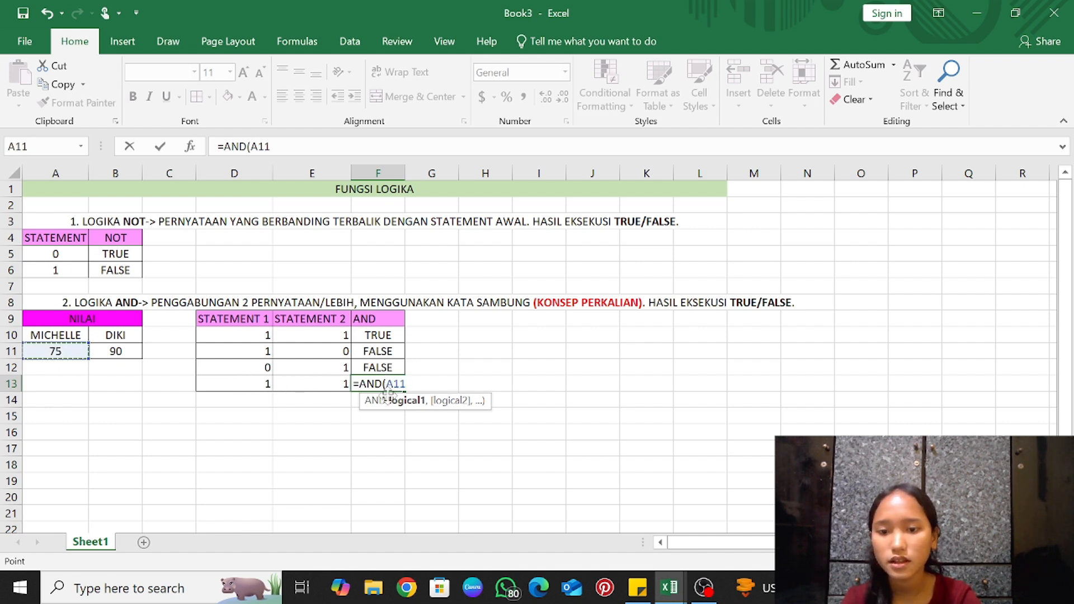
pyautogui.write('<')
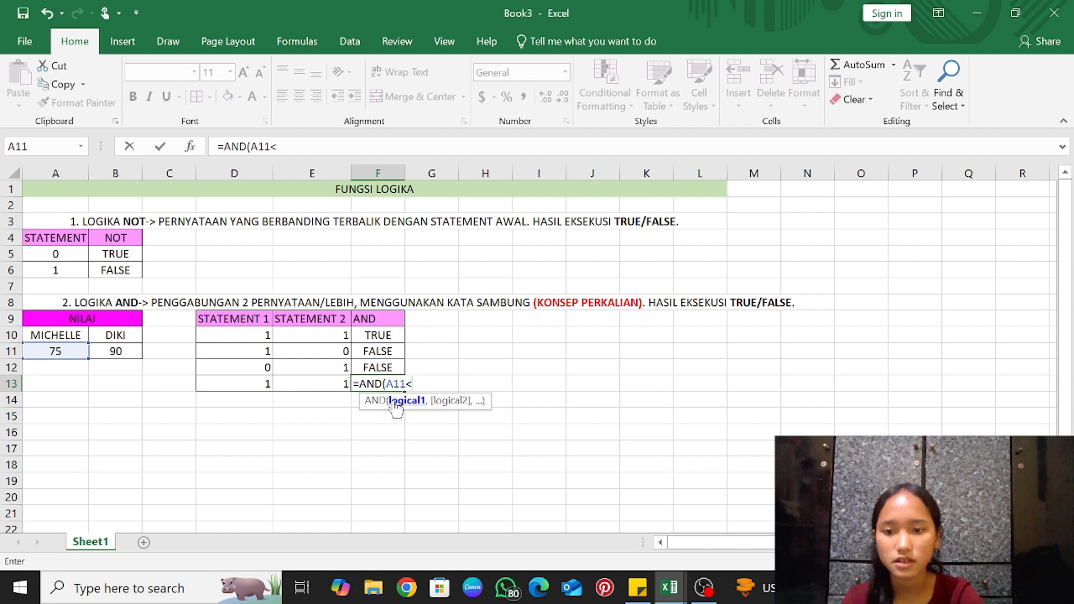
pyautogui.press('BackSpace')
pyautogui.press('BackSpace')
pyautogui.press('BackSpace')
pyautogui.press('BackSpace')
pyautogui.press('BackSpace')
pyautogui.press('BackSpace')
pyautogui.press('BackSpace')
pyautogui.press('BackSpace')
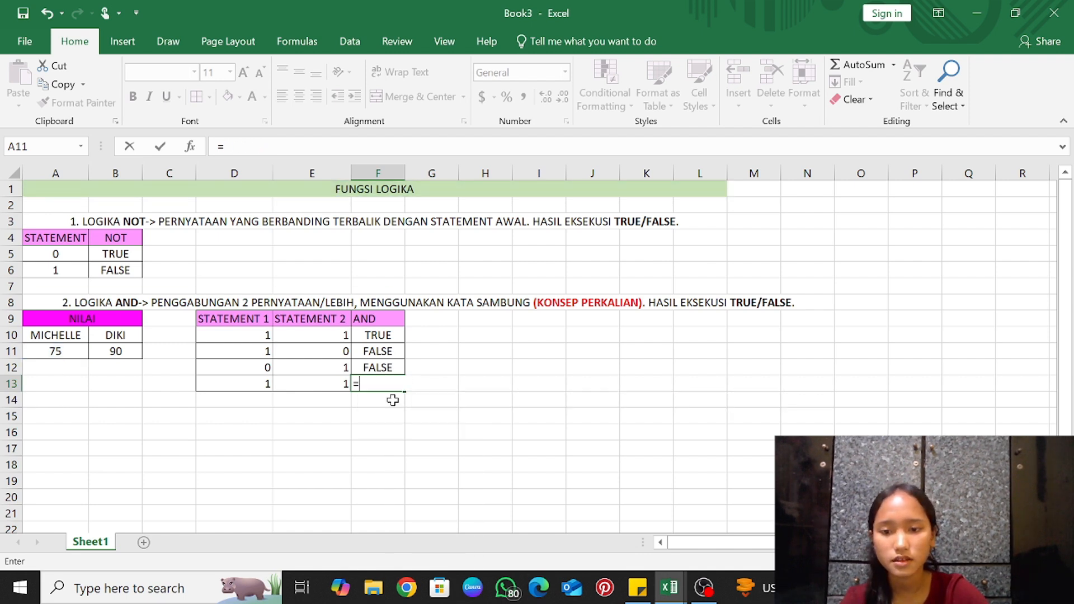
# Change both statement values in row 13 of the AND table, D13 and E13, to 0
pyautogui.click(266, 381)
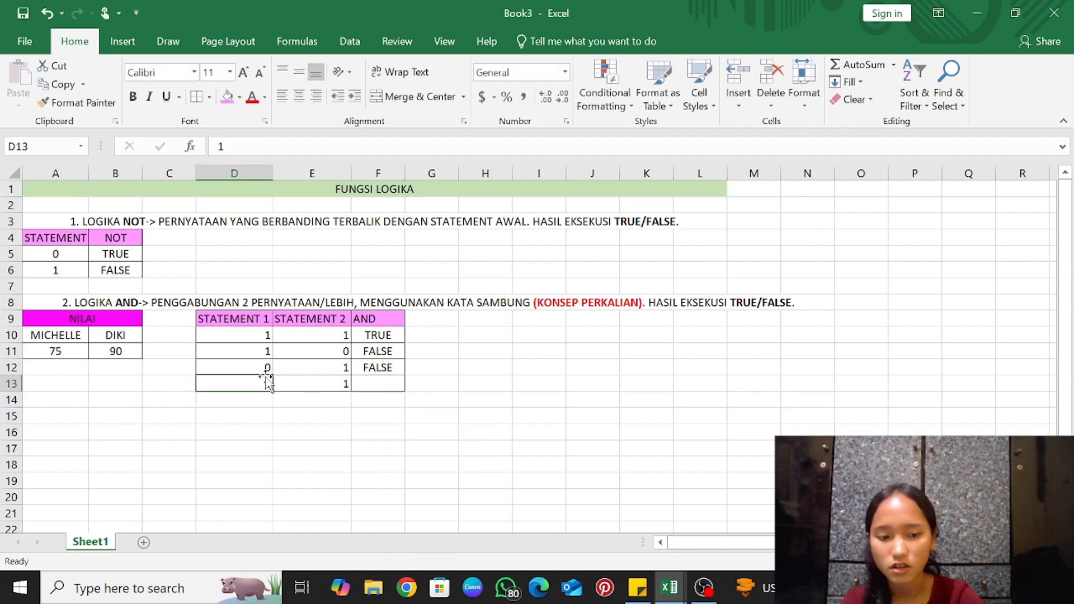
pyautogui.press('BackSpace')
pyautogui.write('0')
pyautogui.press('Tab')
pyautogui.write('0')
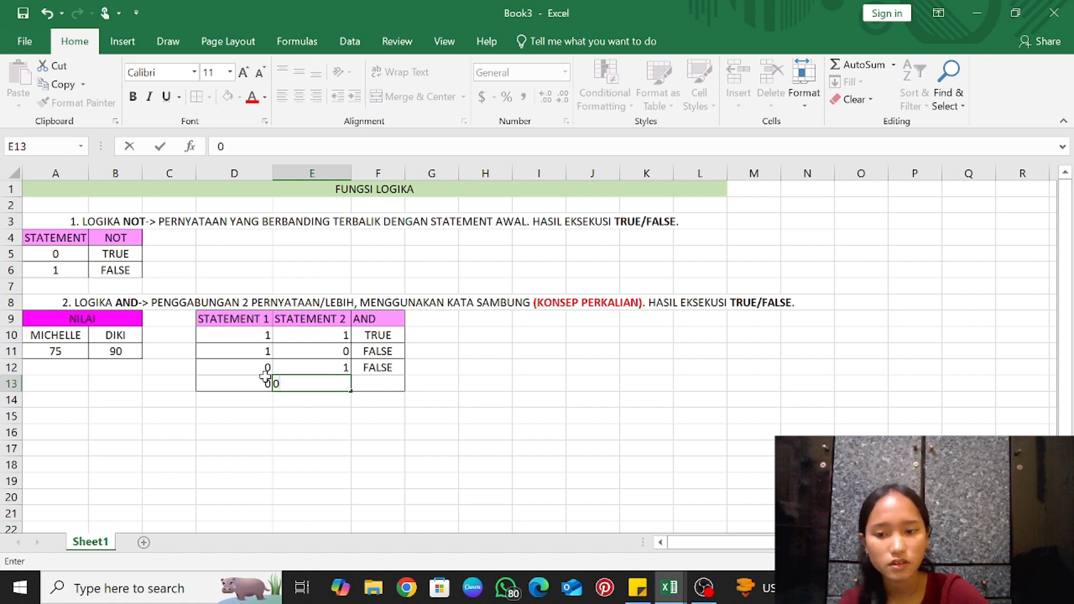
pyautogui.press('Tab')
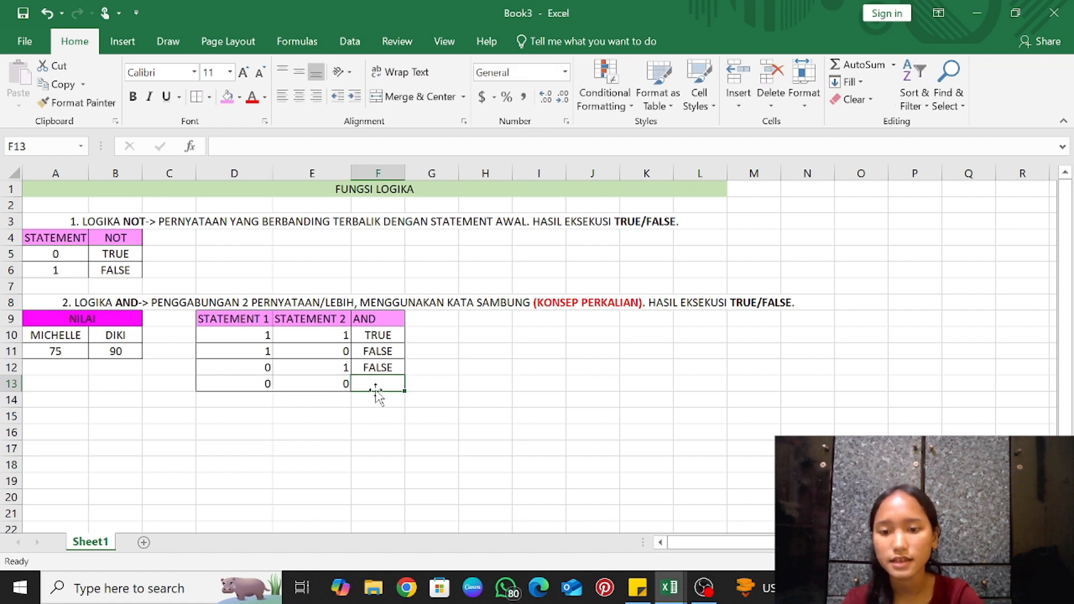
# Enter the formula =AND(A11=B11,B11<A11) in F13 to evaluate the fourth pair of statements
pyautogui.doubleClick(365, 382)
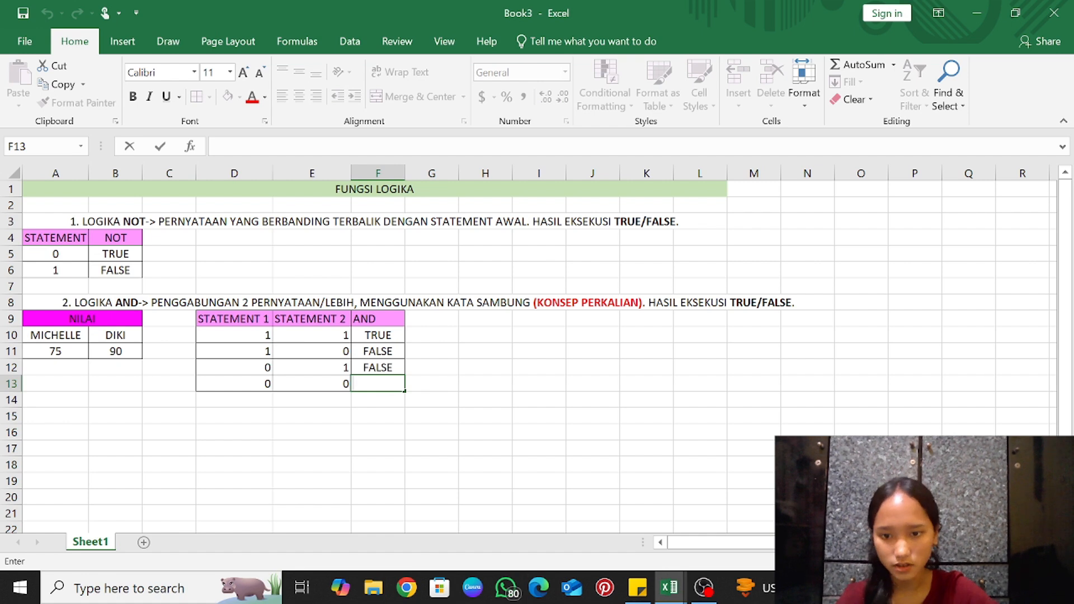
pyautogui.write('=AND')
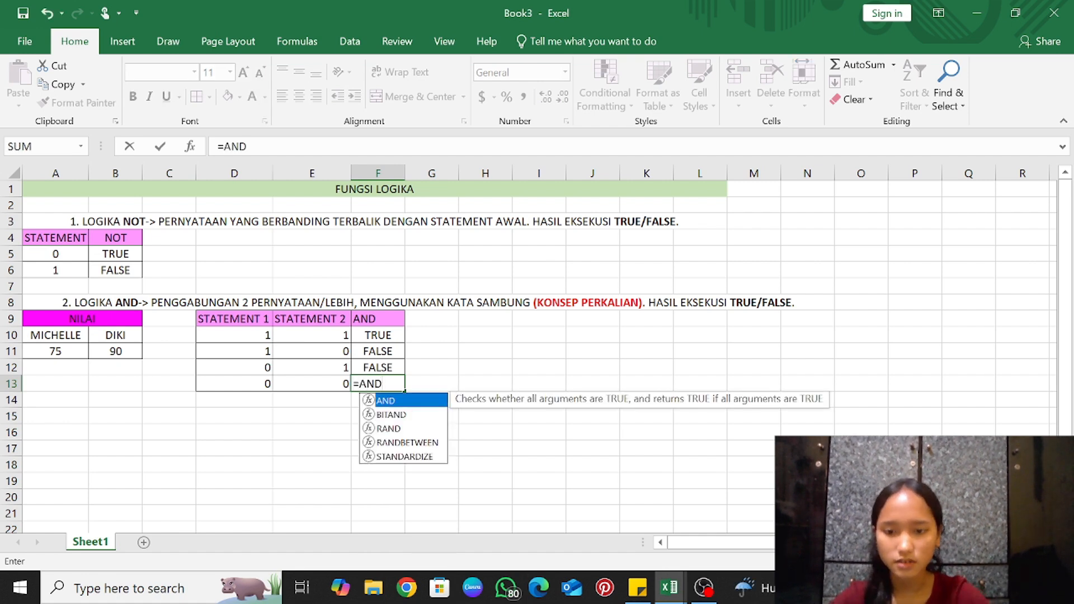
pyautogui.write('(')
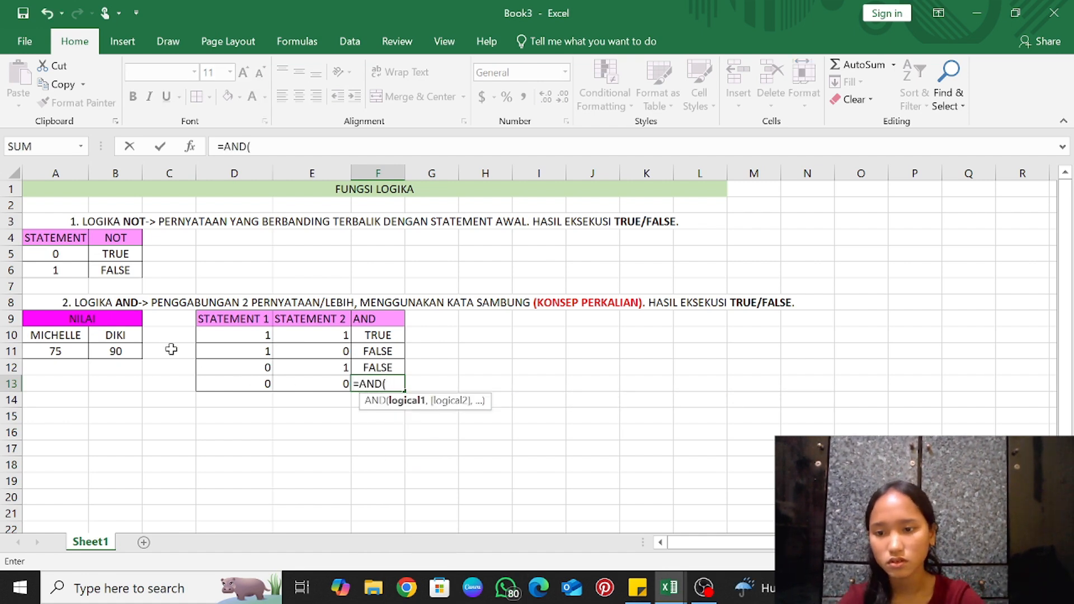
pyautogui.click(61, 348)
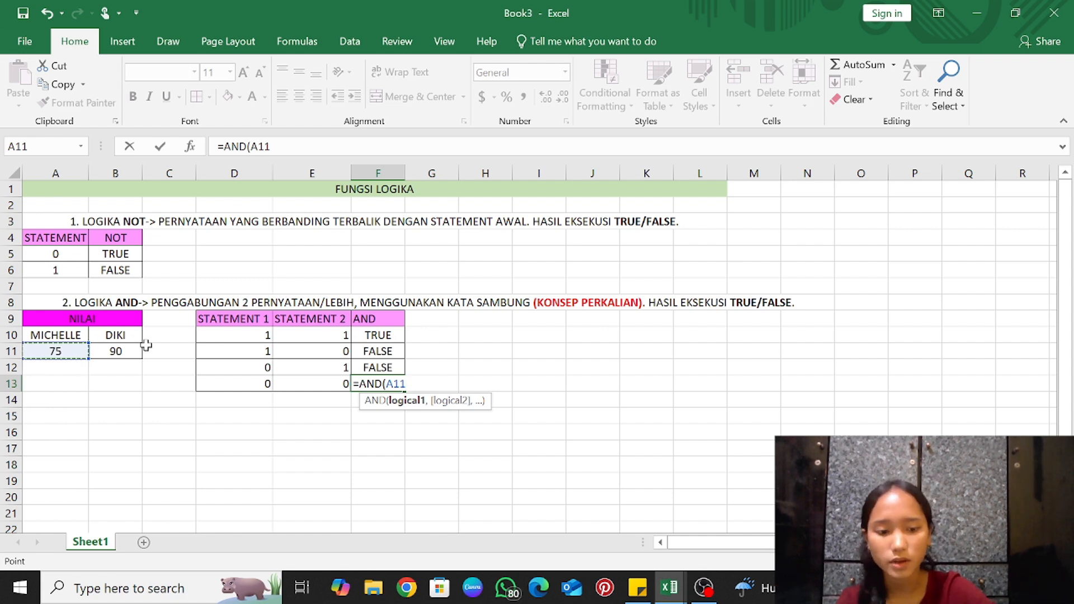
pyautogui.write('=')
pyautogui.click(129, 351)
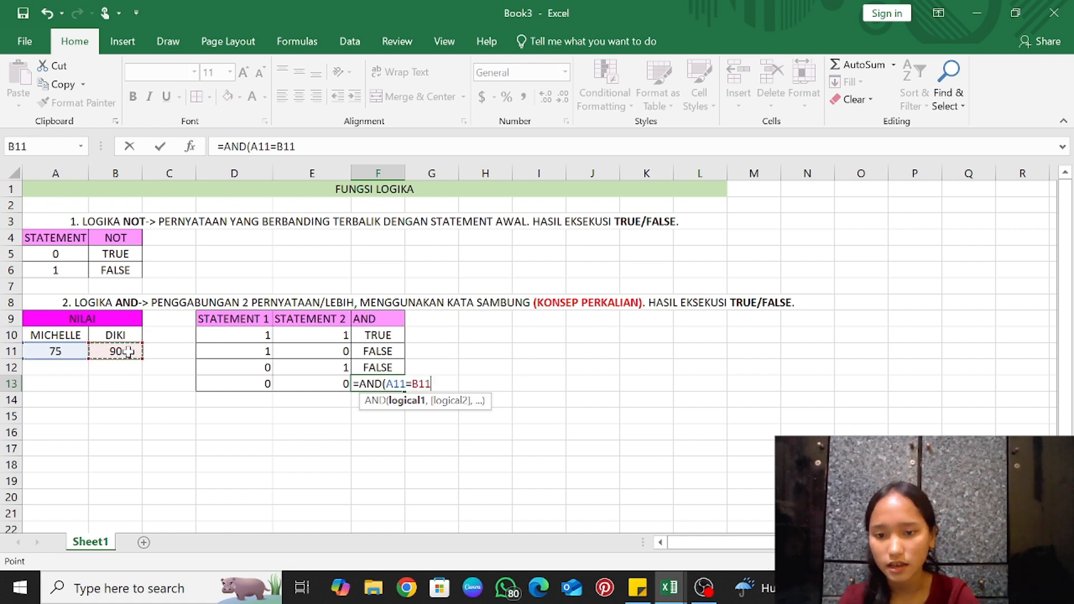
pyautogui.write(',')
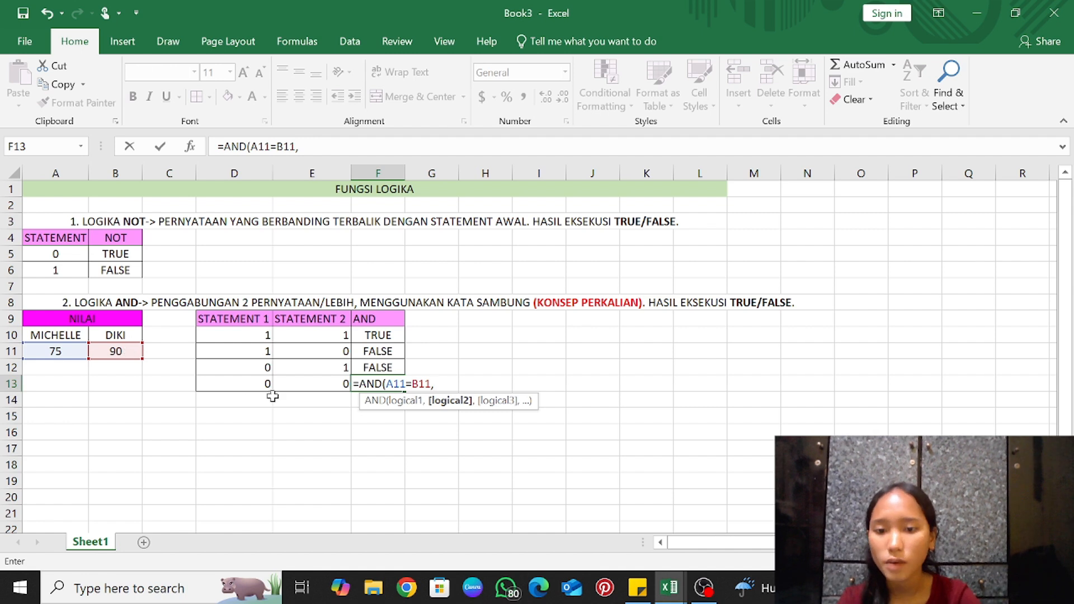
pyautogui.click(115, 352)
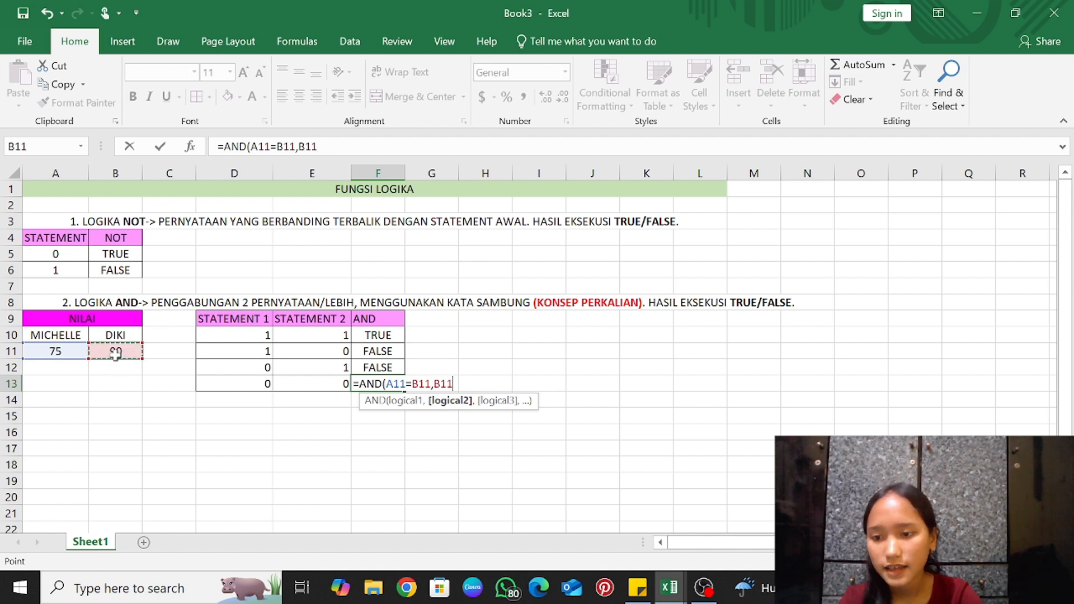
pyautogui.write('<')
pyautogui.click(78, 353)
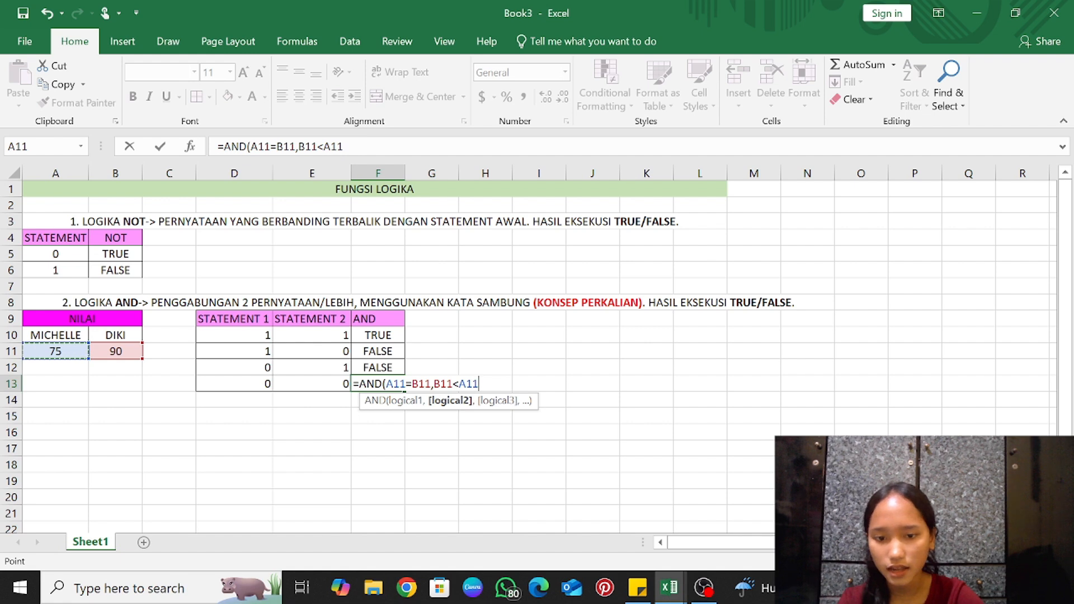
pyautogui.write(')')
pyautogui.press('Return')
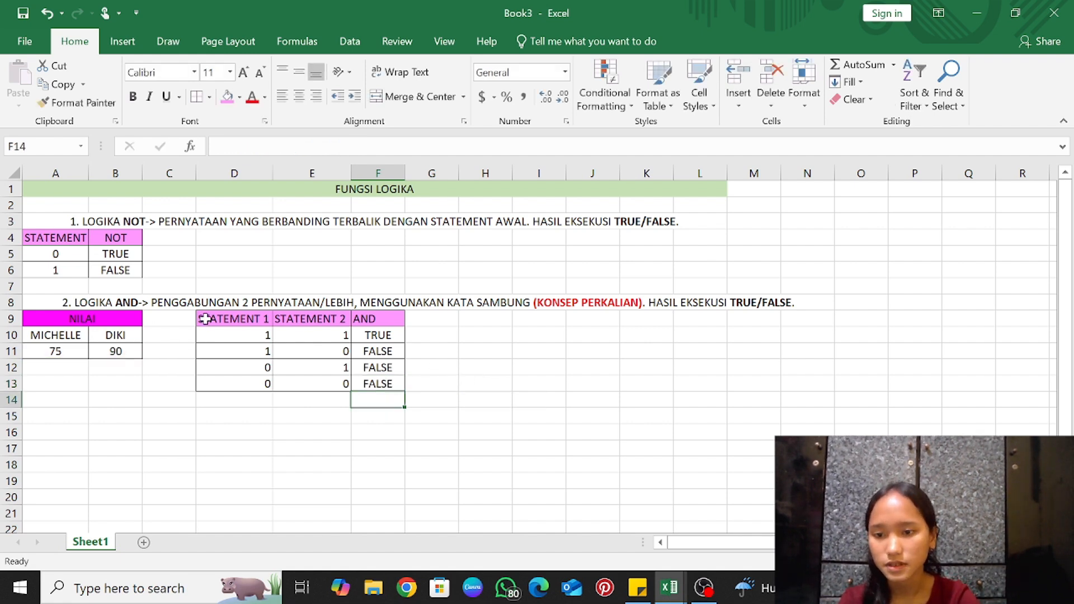
# Center the contents of the AND table in D9:F13 horizontally
pyautogui.moveTo(205, 319); pyautogui.dragTo(404, 387)
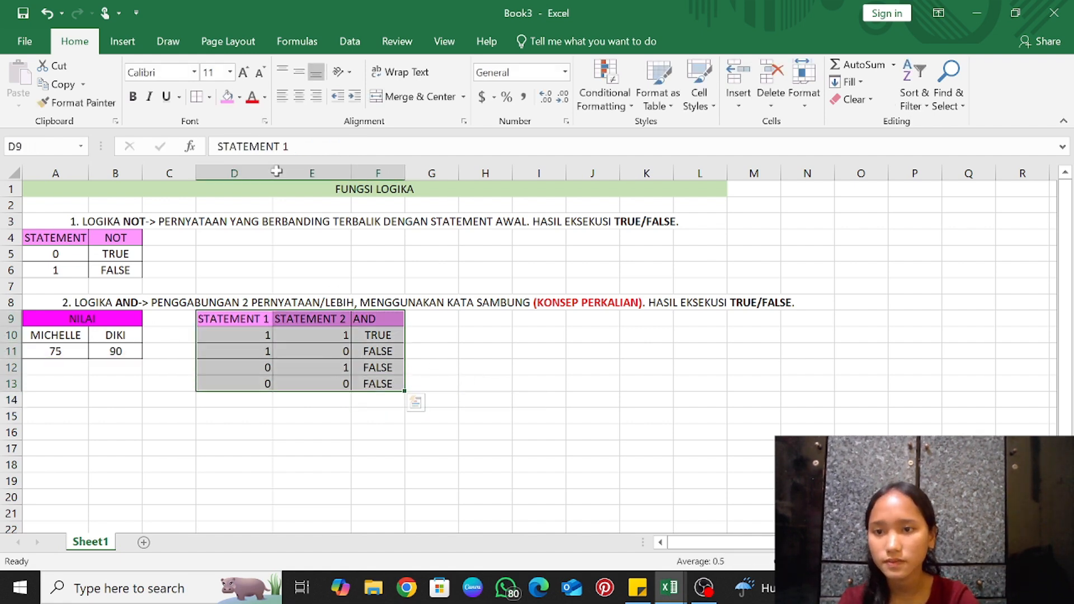
pyautogui.click(301, 96)
pyautogui.click(376, 433)
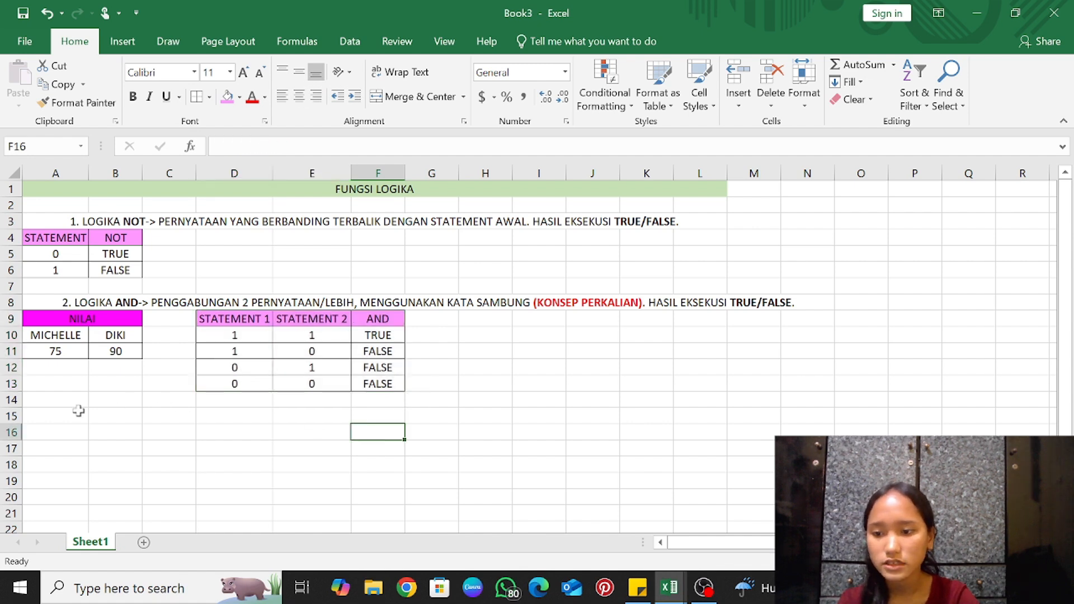
# Enter "2. LOGIKA OR-> PENGGABUNGAN 2 PERNYATAAN/LEBIH, MENGGUNAKAN KATA SAMBUNG (KONSEP PENJUMLAHAN). HASIL EKSEKUSI TRUE/FALSE." as the OR description in A15
pyautogui.click(78, 414)
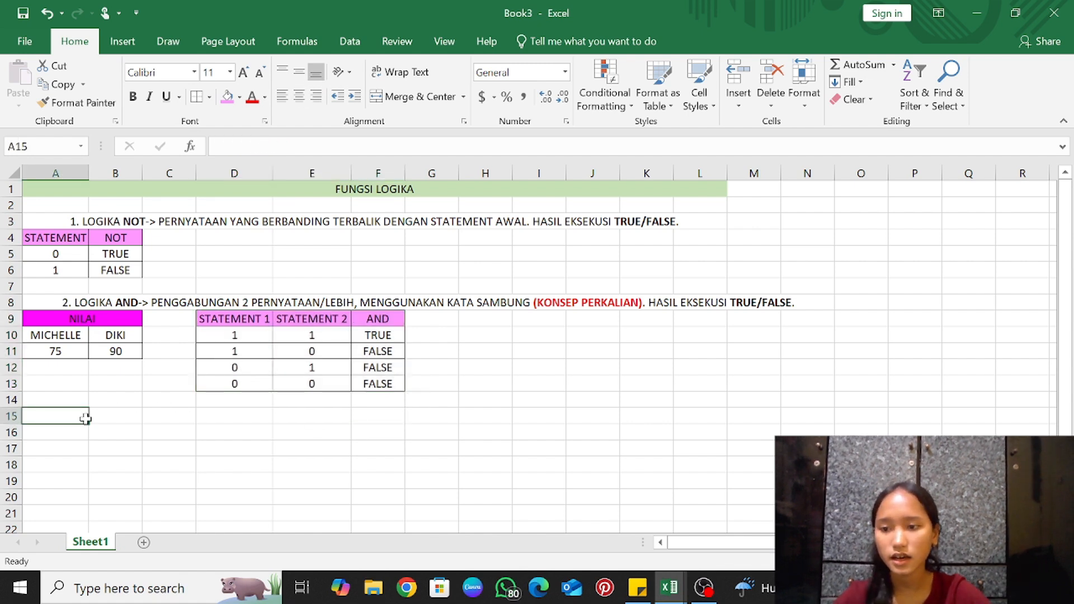
pyautogui.write('2. LOG')
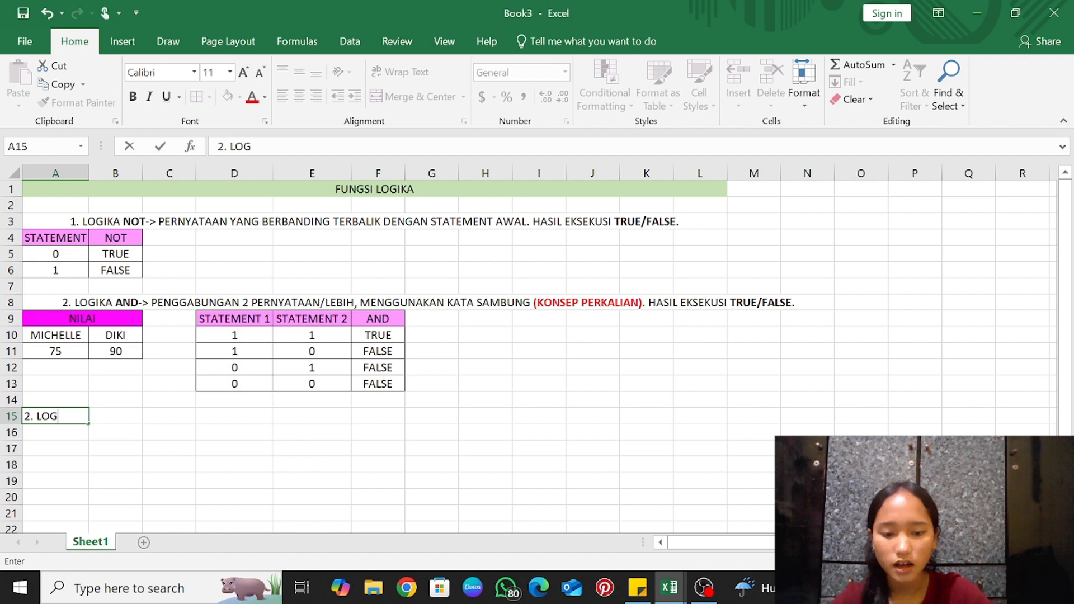
pyautogui.write('IKA OR->')
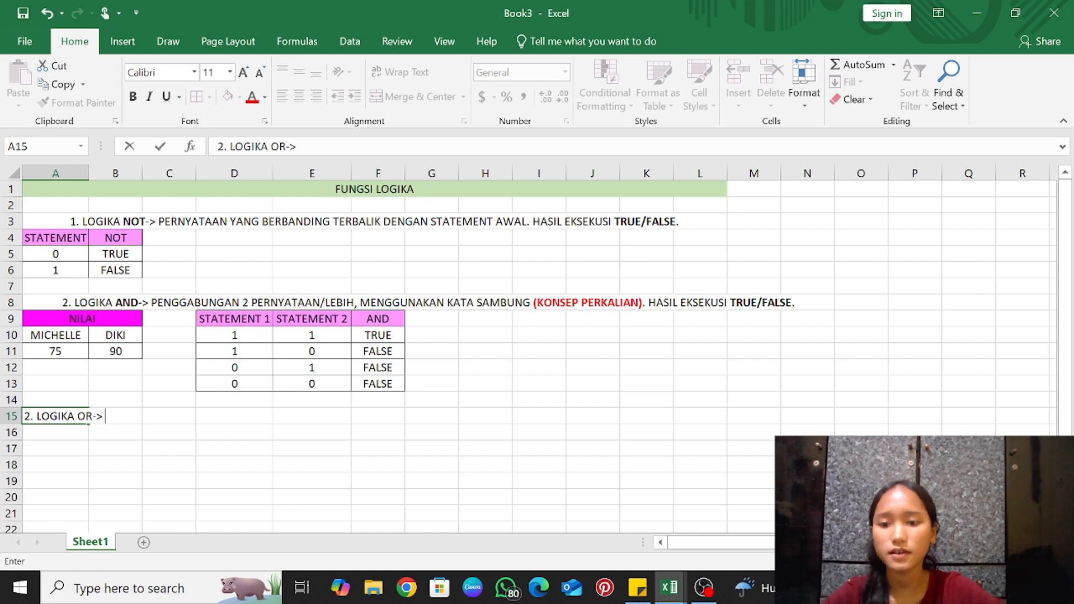
pyautogui.write('PENGGABUNG')
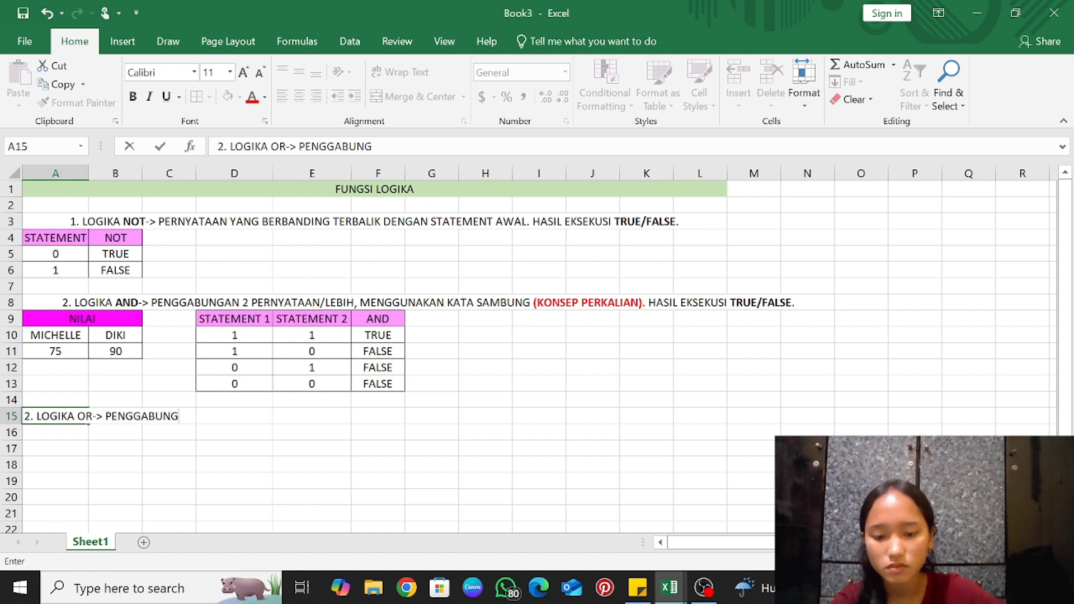
pyautogui.write('AN 2 PER')
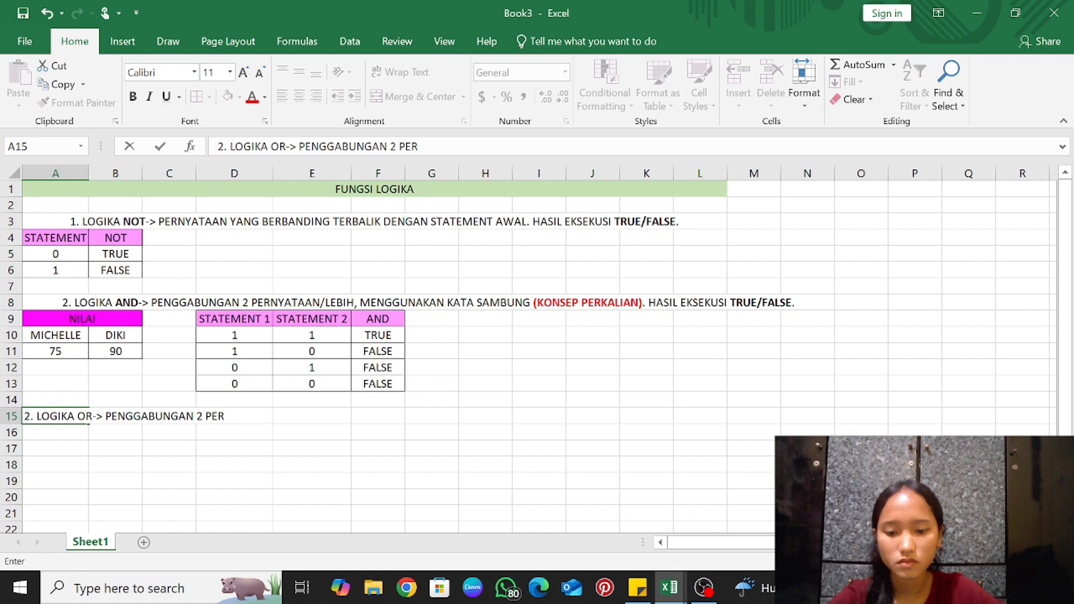
pyautogui.write('NYATAAN/')
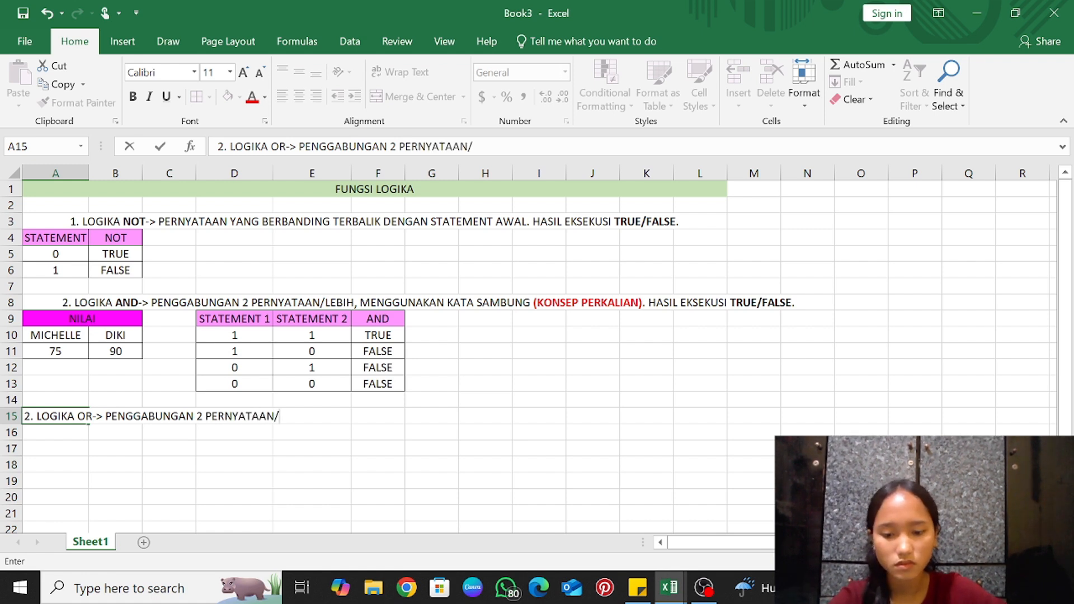
pyautogui.write('LEBI')
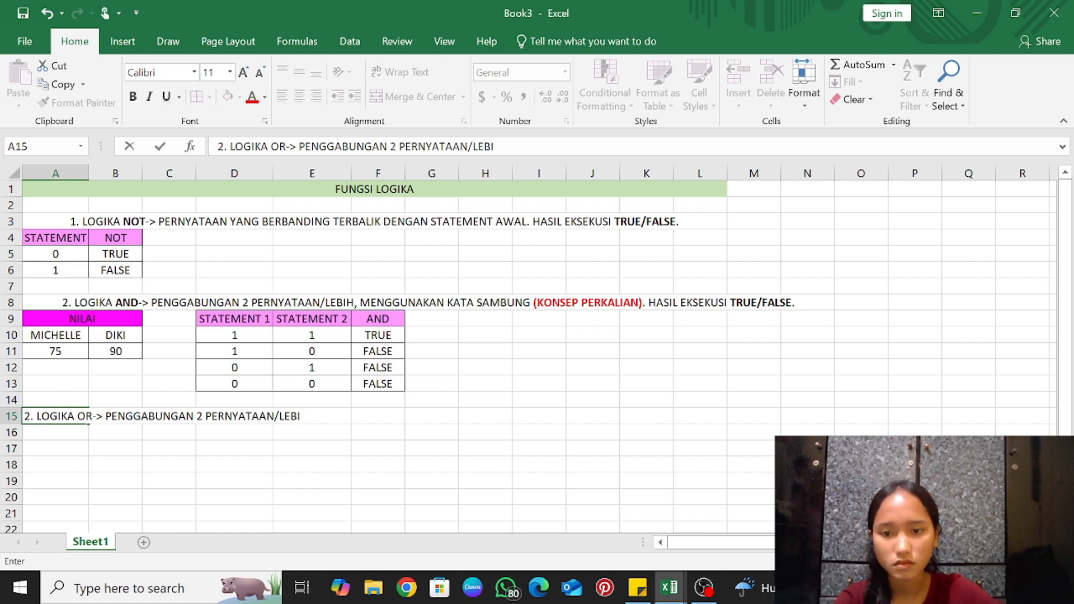
pyautogui.write('H, MENGGU')
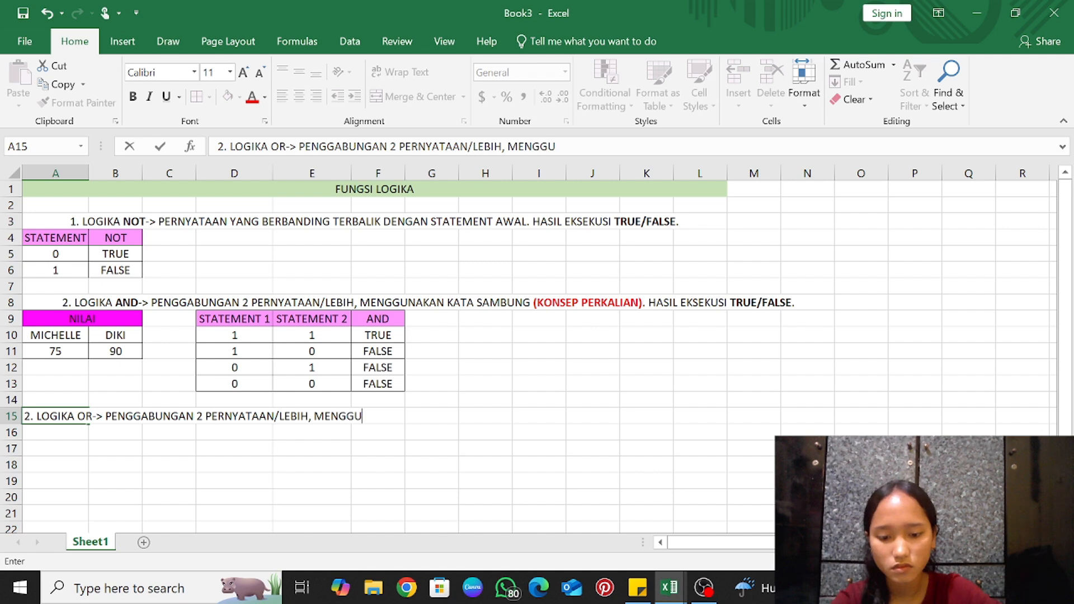
pyautogui.write('NAKAN KATA S')
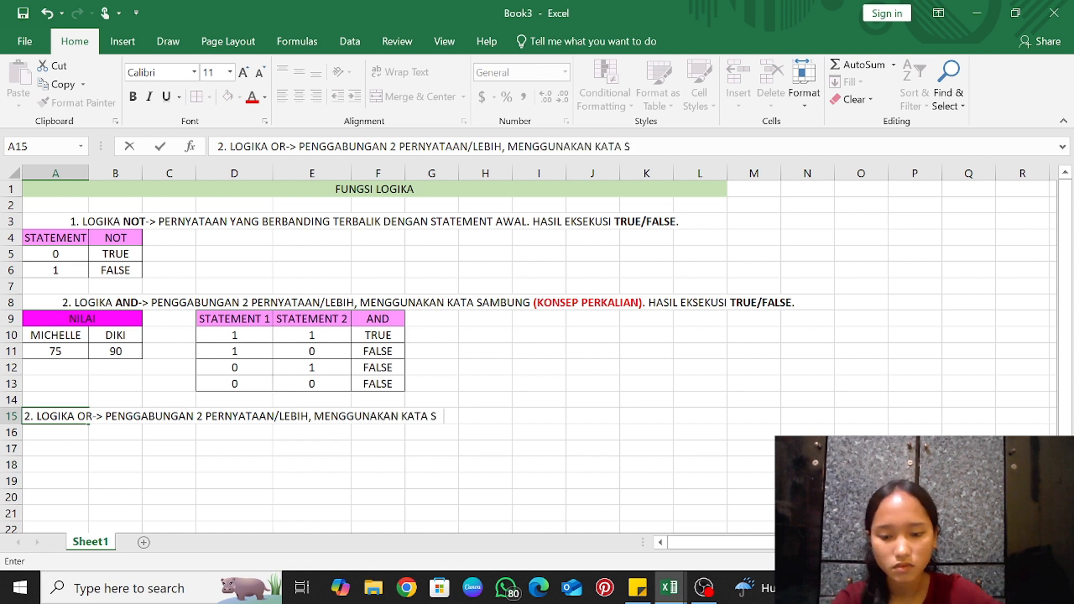
pyautogui.write('AMBUNG')
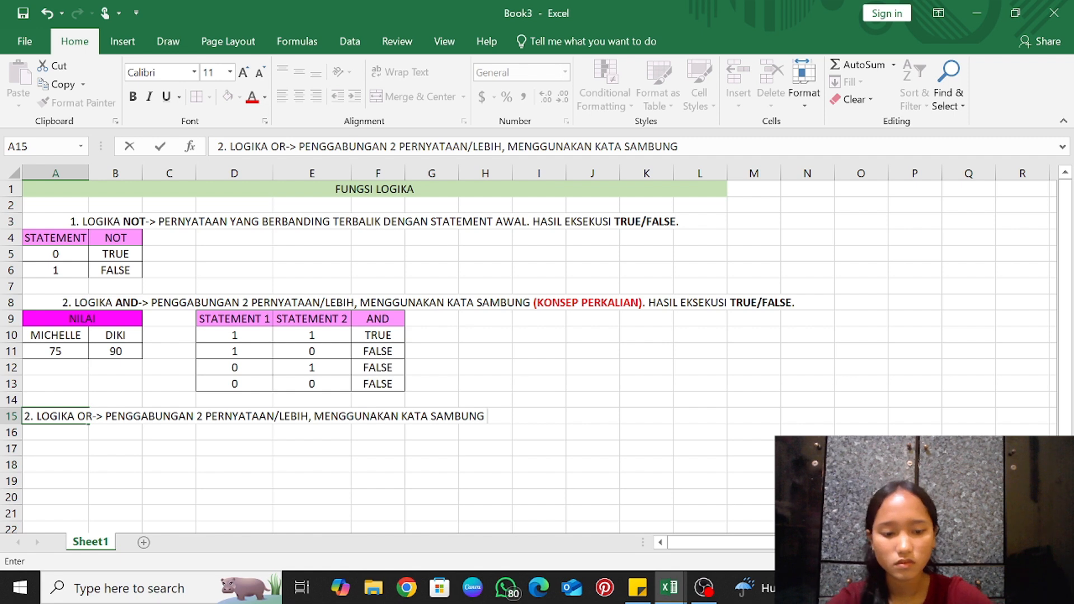
pyautogui.write(' (KONSE')
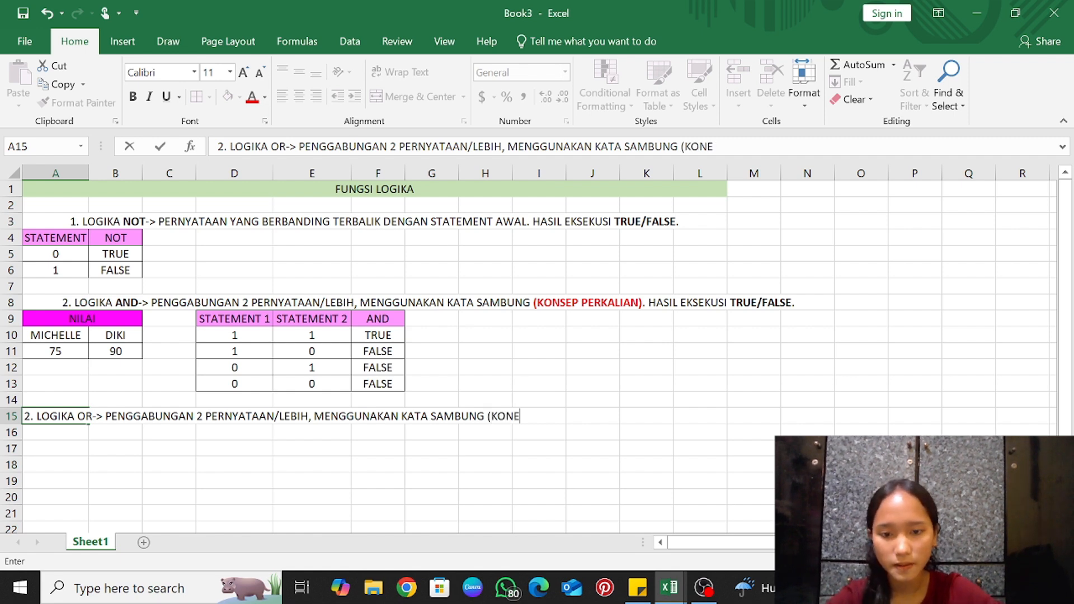
pyautogui.write('P PENJU')
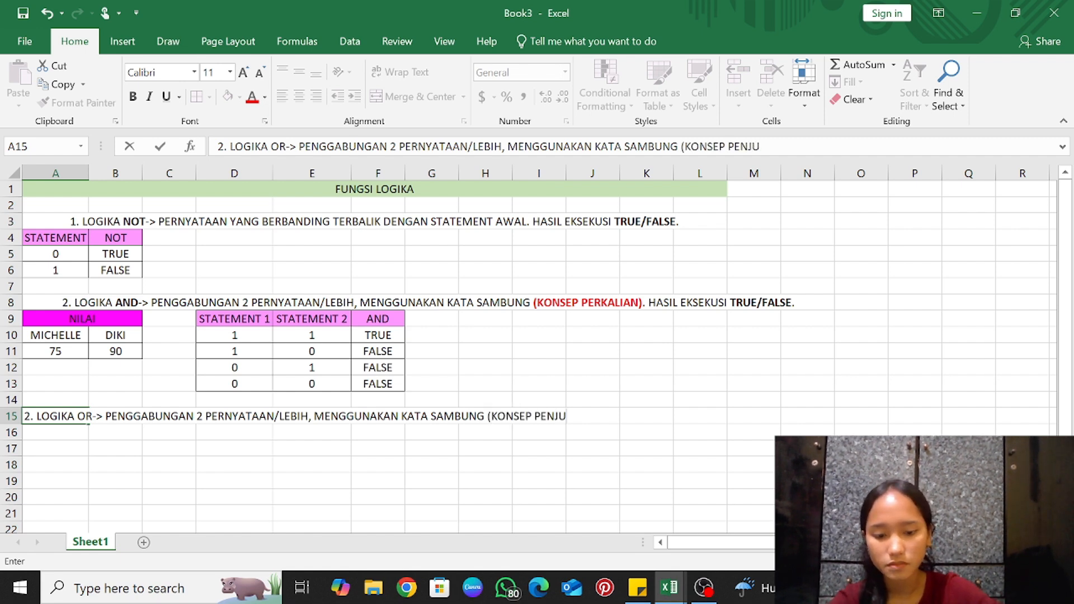
pyautogui.write('MLAHAN')
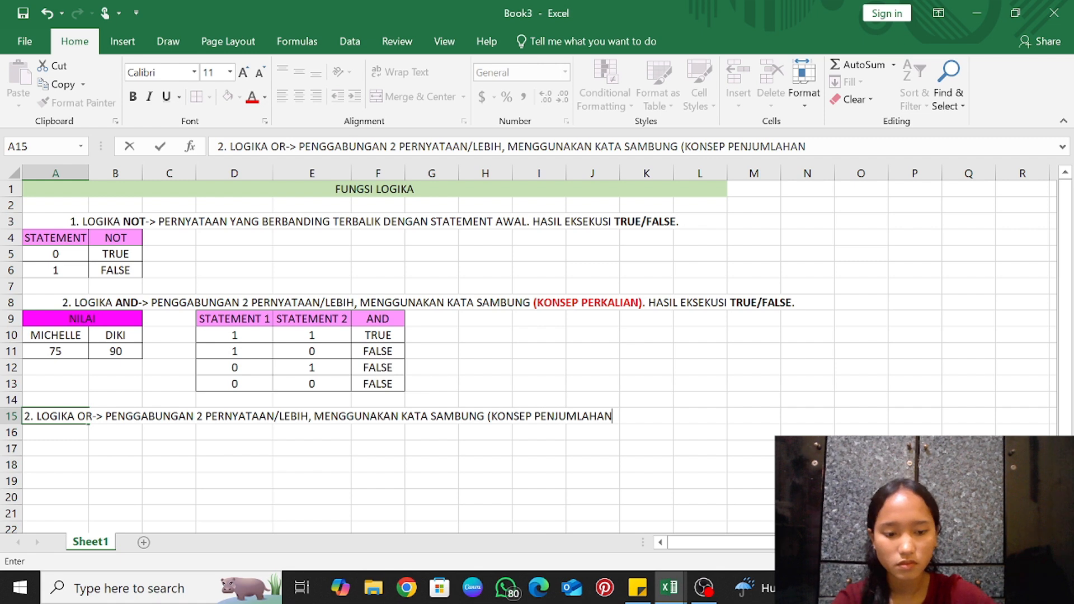
pyautogui.write('). ')
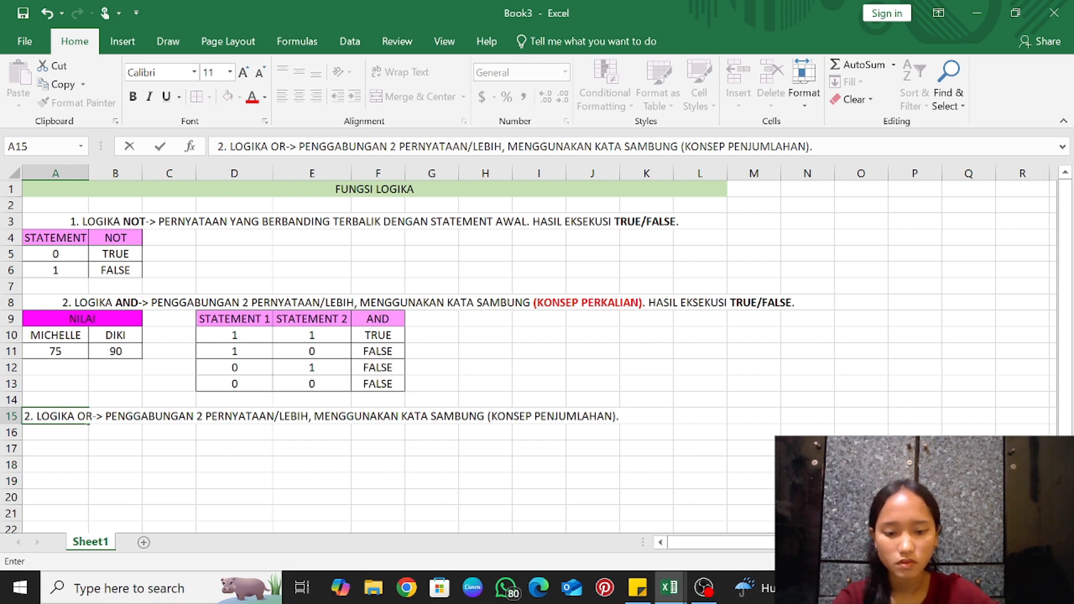
pyautogui.write('HASIL EK')
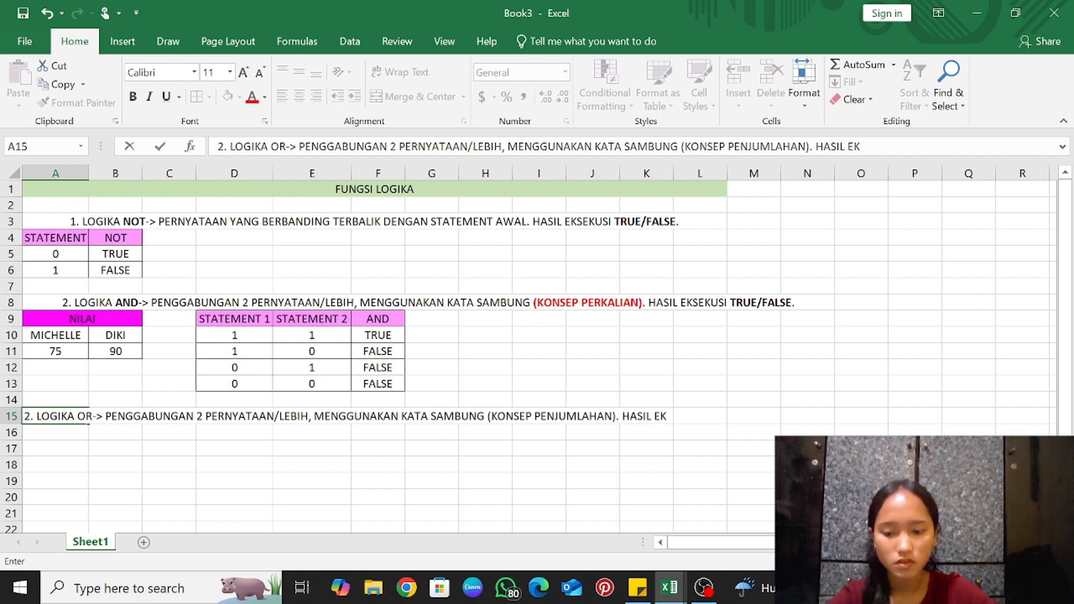
pyautogui.write('SEKUSI')
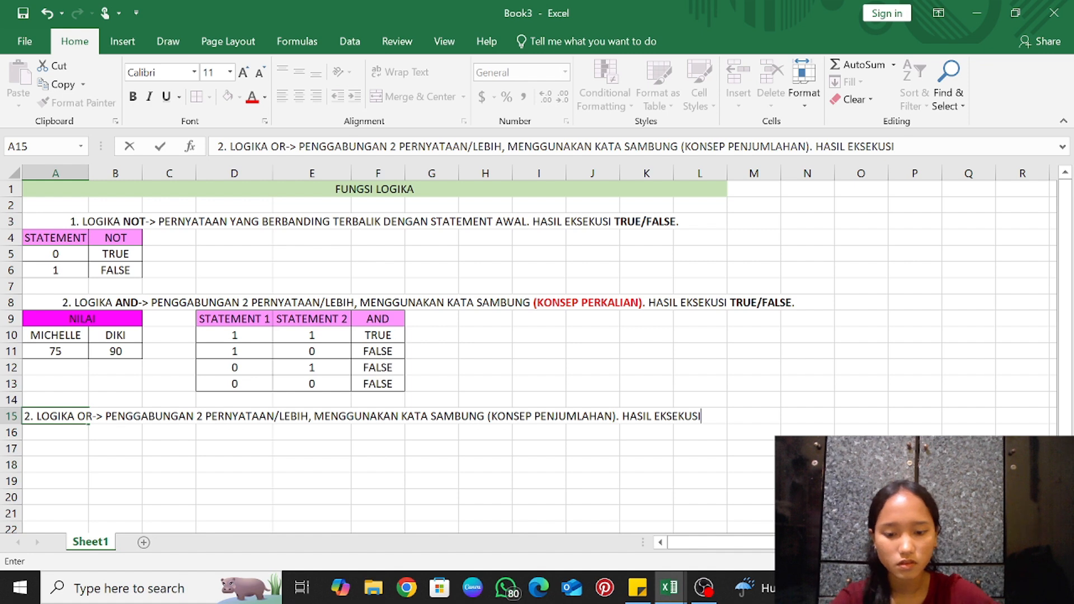
pyautogui.write(' R')
pyautogui.press('BackSpace')
pyautogui.write('TR')
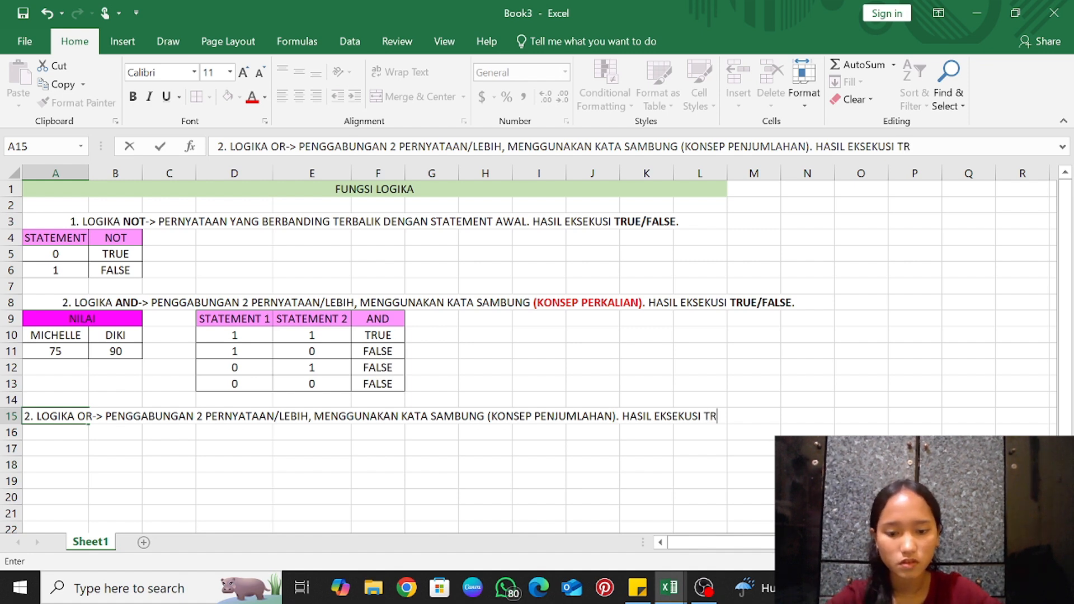
pyautogui.write('UE')
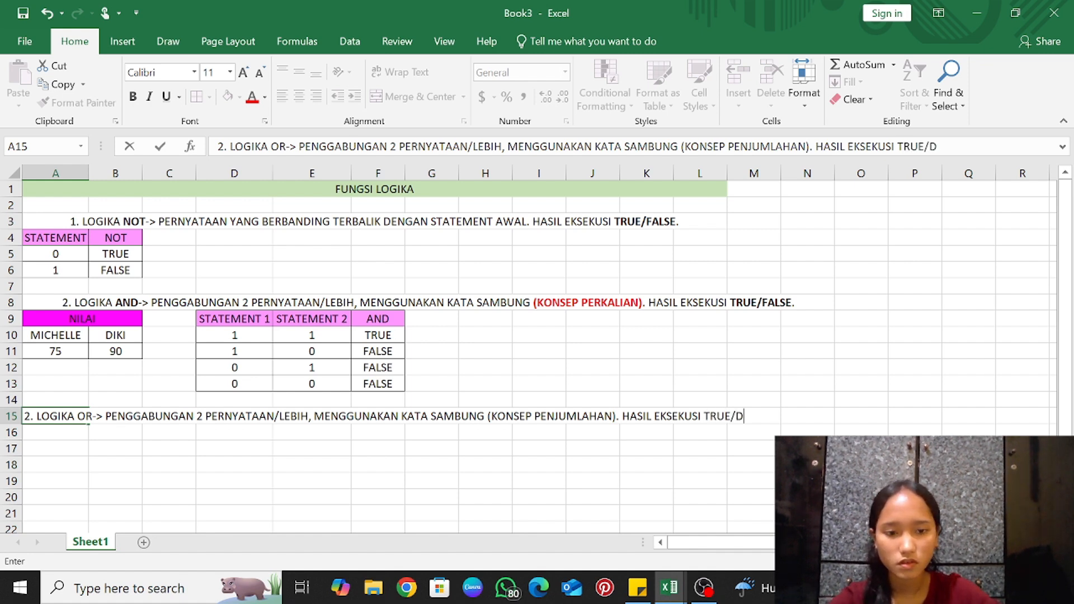
pyautogui.write('/FALSE.')
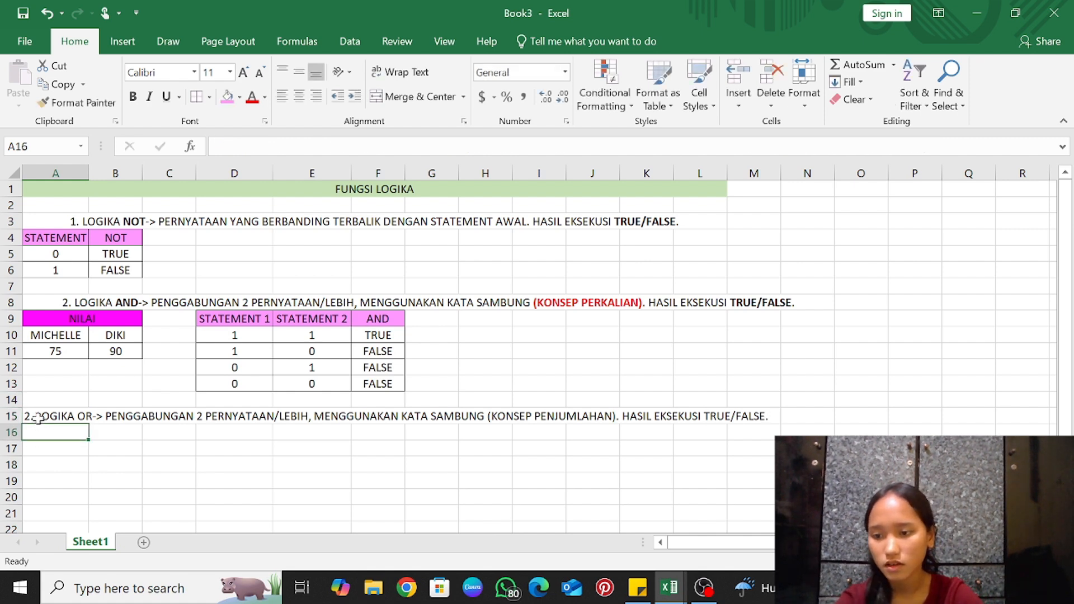
# Merge and center the OR description across A15:M15
pyautogui.moveTo(37, 415); pyautogui.dragTo(767, 412)
pyautogui.click(391, 96)
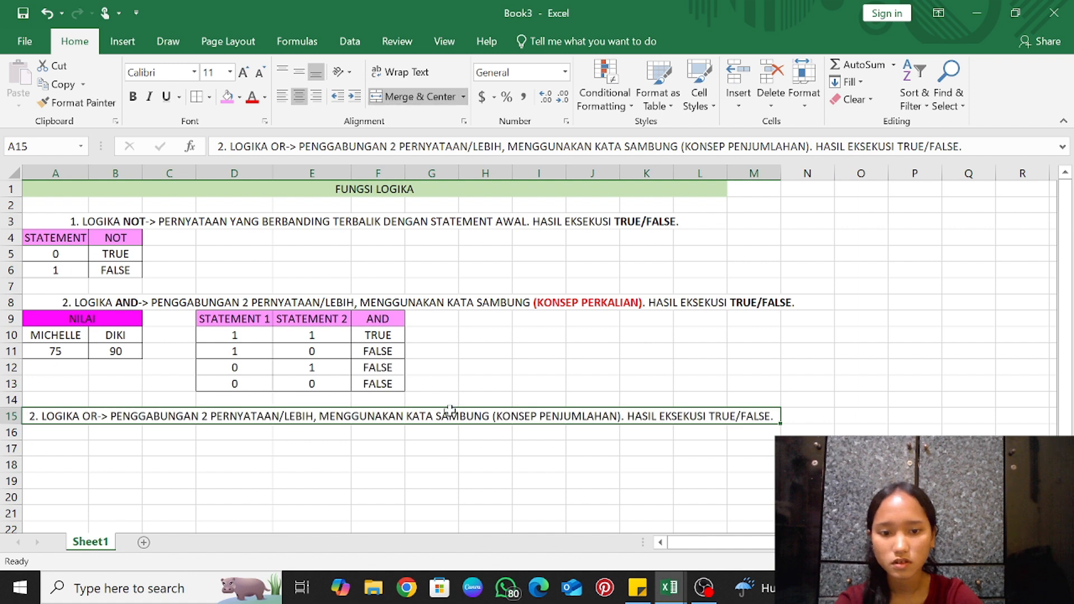
pyautogui.click(593, 447)
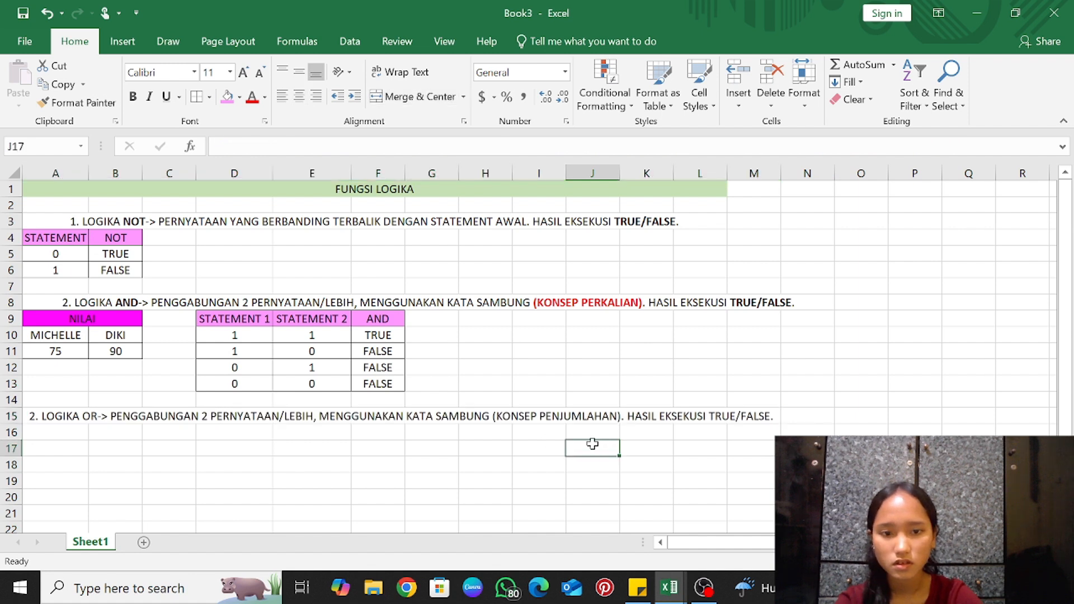
# In the A15 description, bold "OR" and "TRUE/FALSE", and make "(KONSEP PENJUMLAHAN)" bold and red
pyautogui.doubleClick(89, 416)
pyautogui.doubleClick(90, 416)
pyautogui.hotkey('ctrl', 'b')
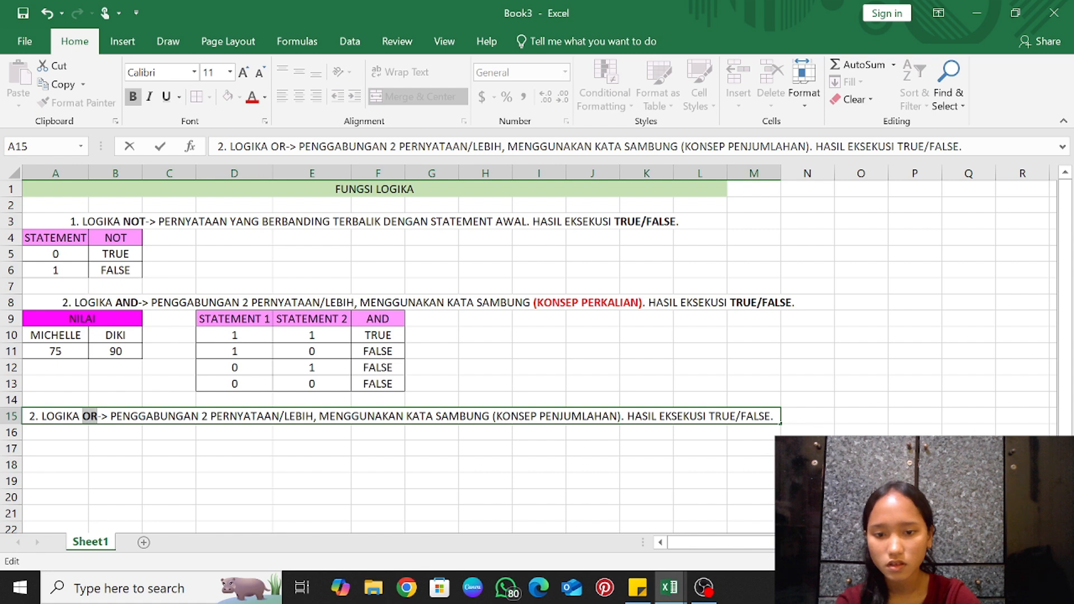
pyautogui.moveTo(493, 417); pyautogui.dragTo(621, 416)
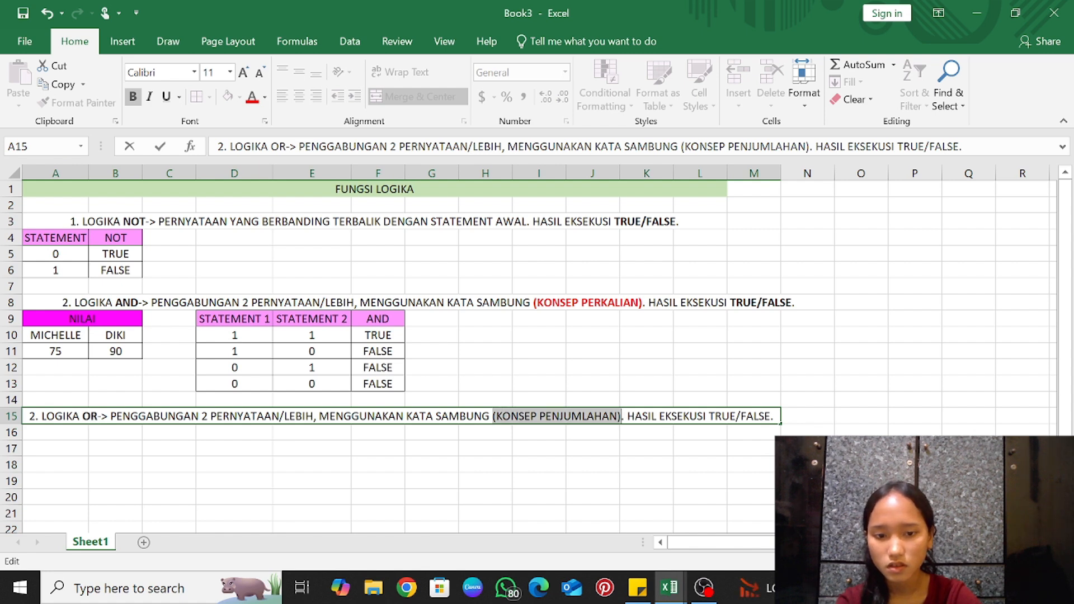
pyautogui.hotkey('ctrl', 'b')
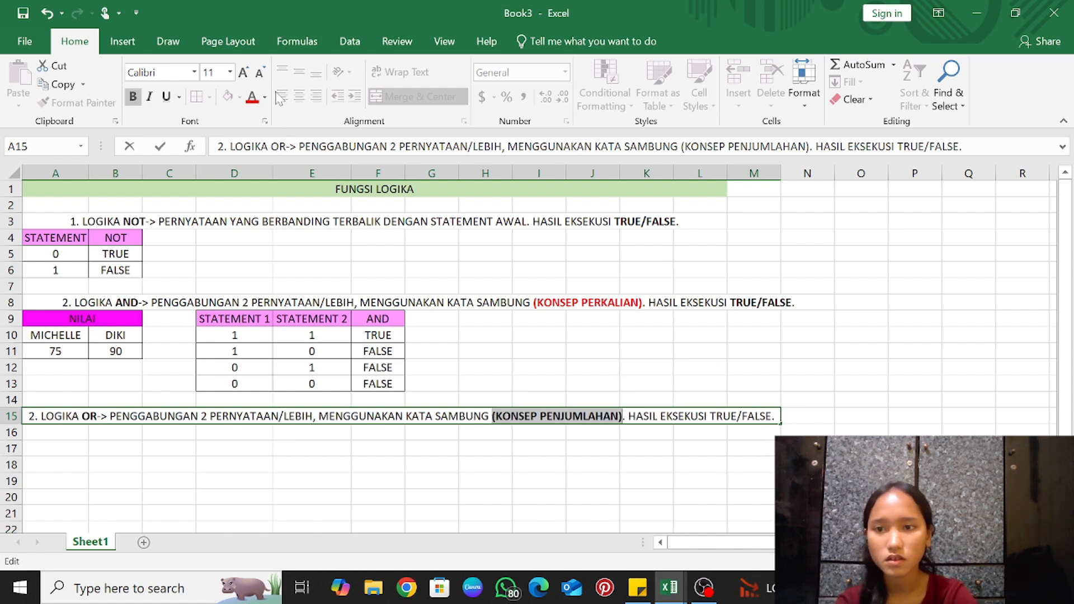
pyautogui.click(252, 96)
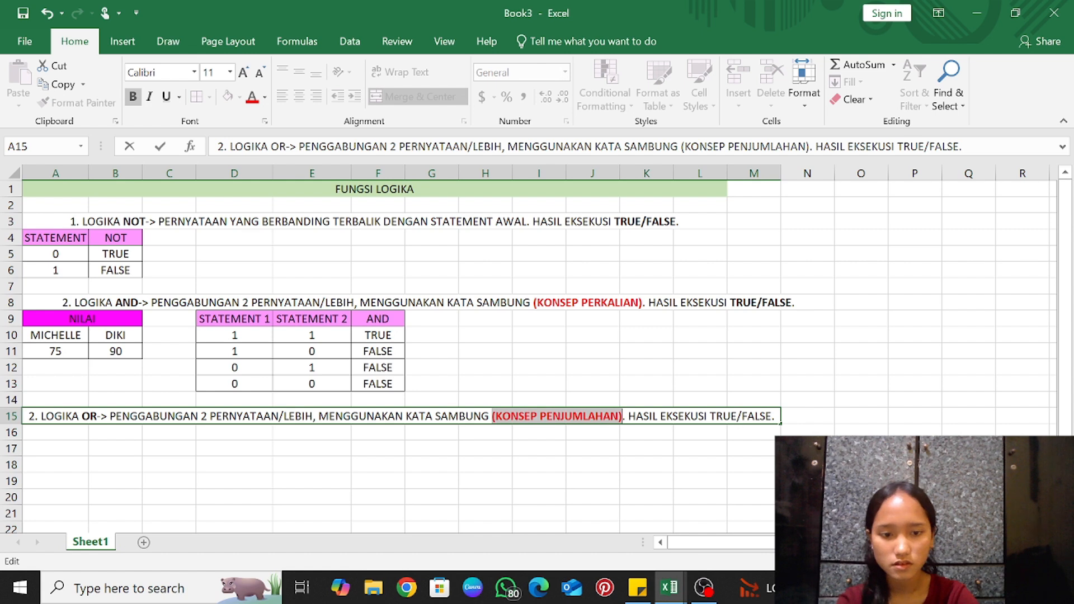
pyautogui.moveTo(710, 416); pyautogui.dragTo(767, 416)
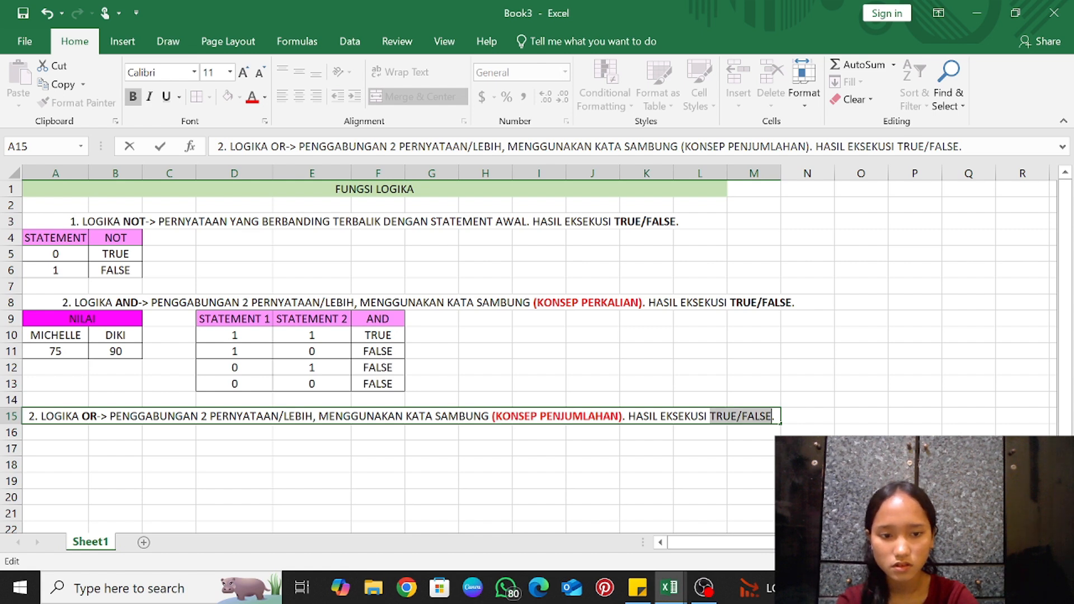
pyautogui.hotkey('ctrl', 'b')
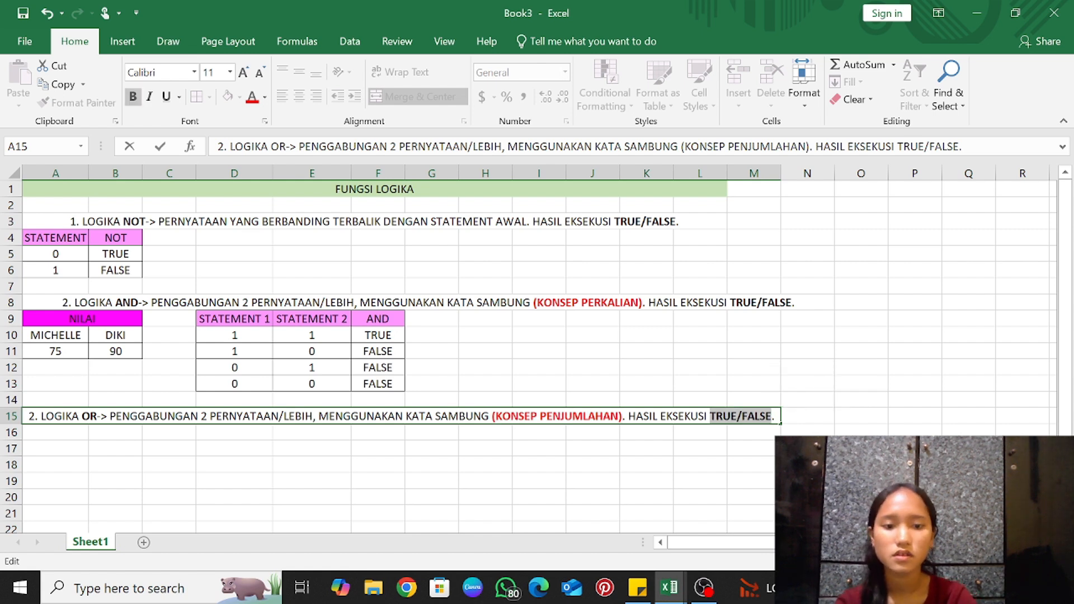
pyautogui.click(807, 464)
# Enter the heading NILAI in A16, two students' names in A17:B17, and the scores 87 in A18 and 65 in B18
pyautogui.click(43, 437)
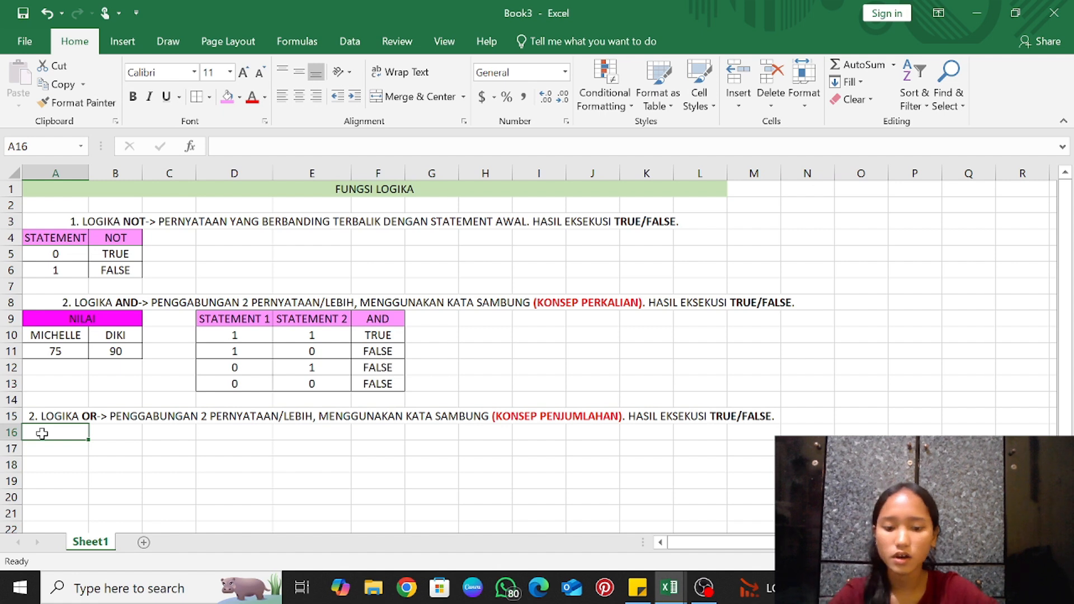
pyautogui.write('NILAI')
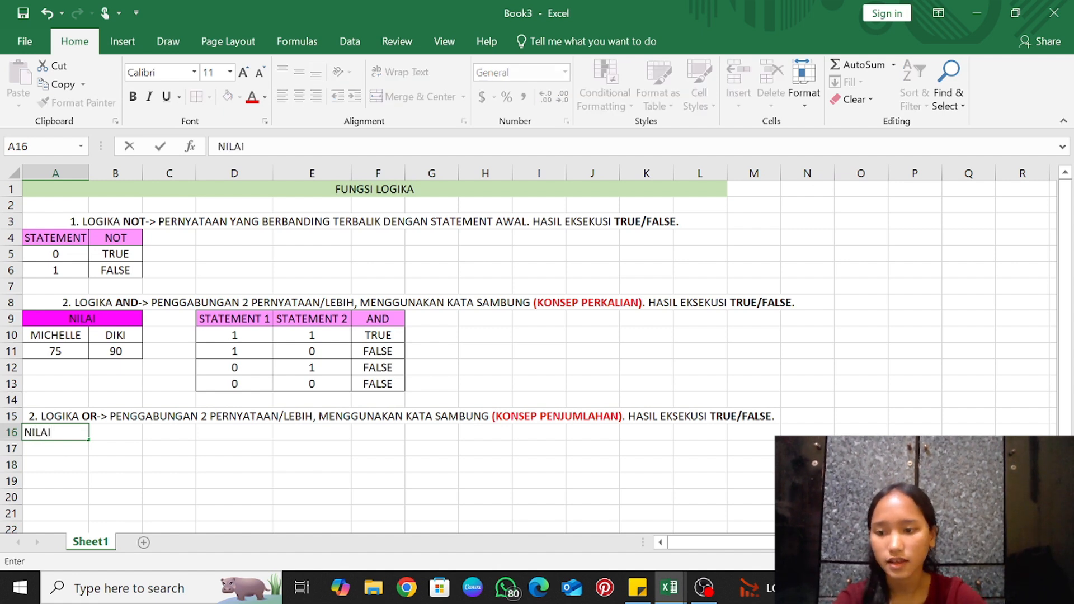
pyautogui.press('Return')
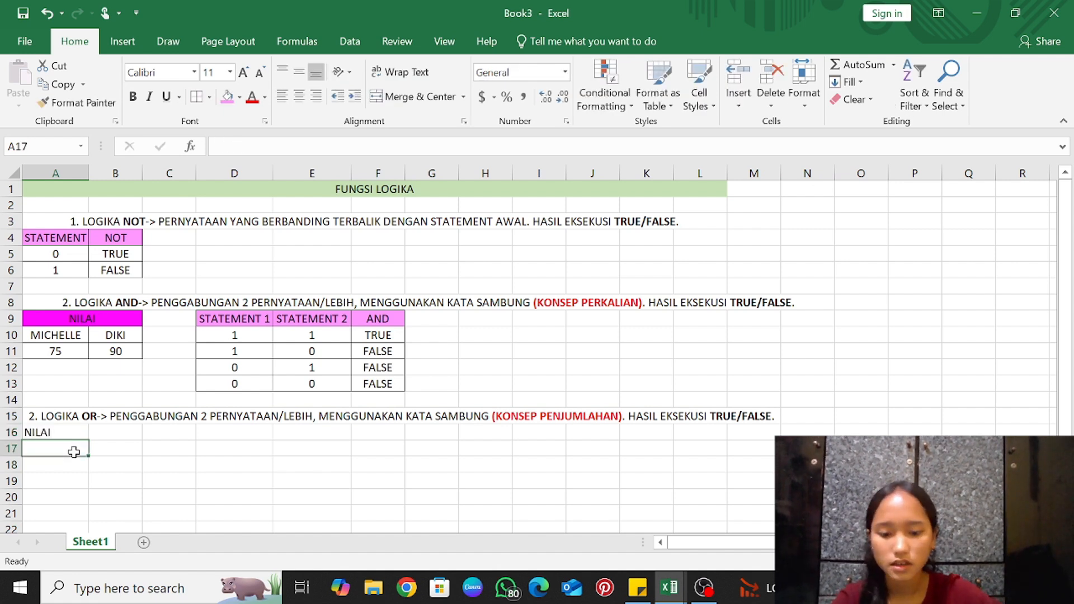
pyautogui.write('NADIN')
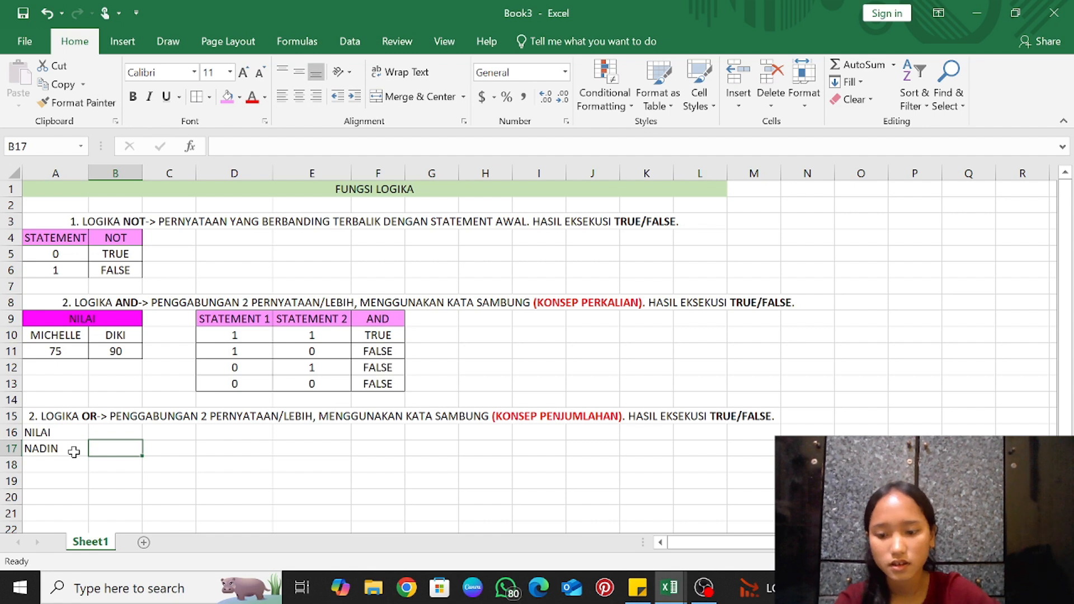
pyautogui.write('MELKU')
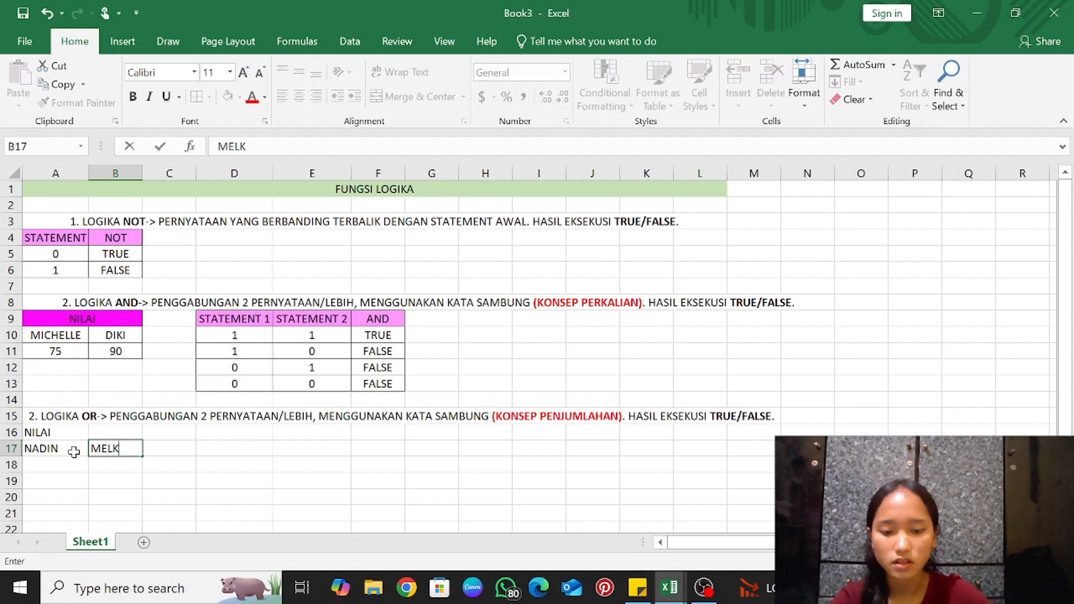
pyautogui.press('Return')
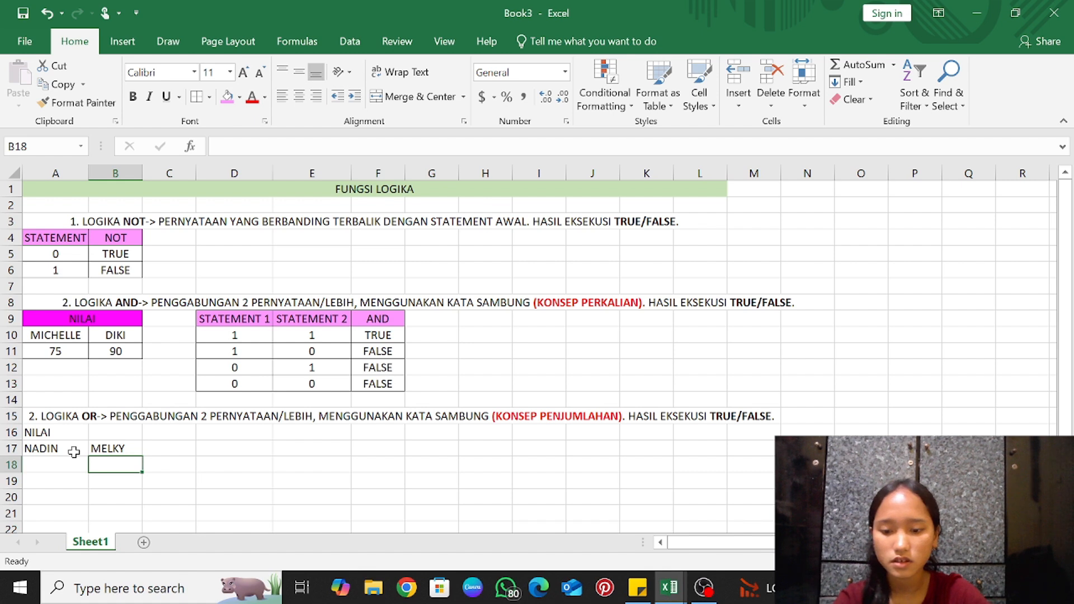
pyautogui.write('65')
pyautogui.press('Left')
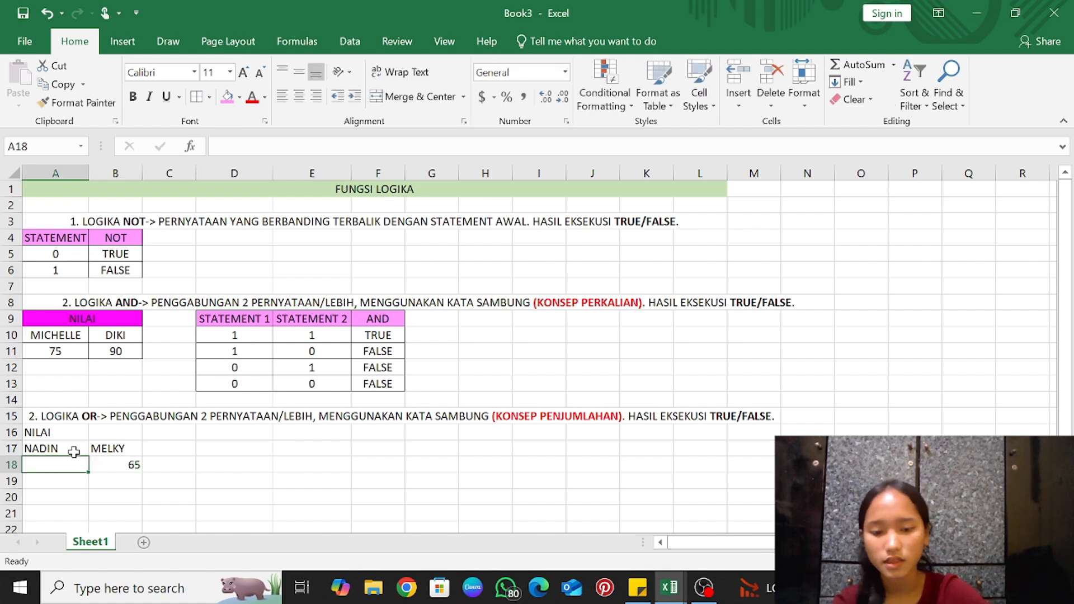
pyautogui.write('8')
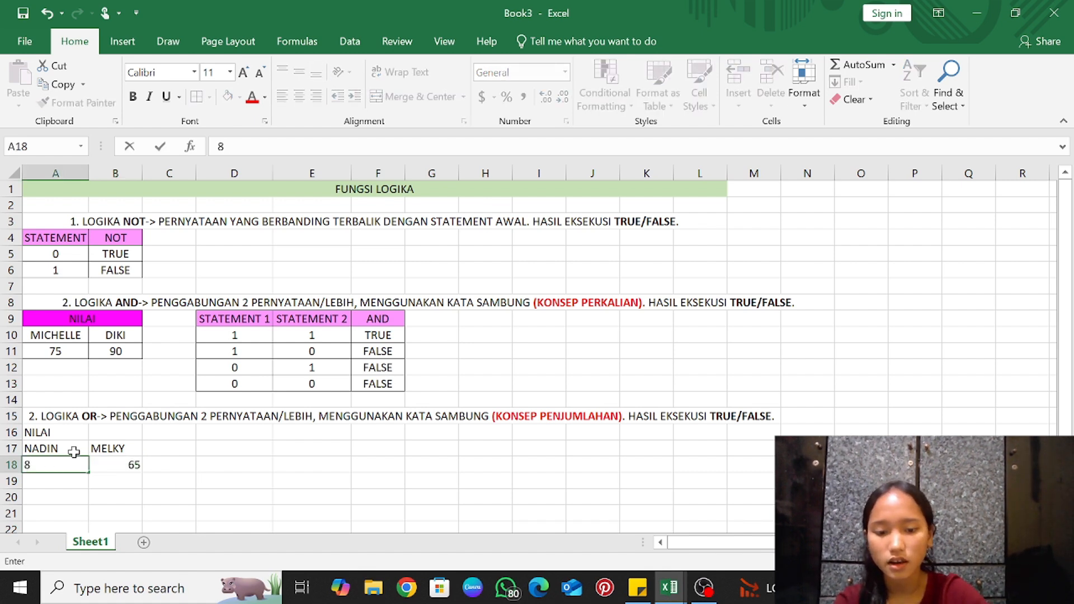
pyautogui.write('7')
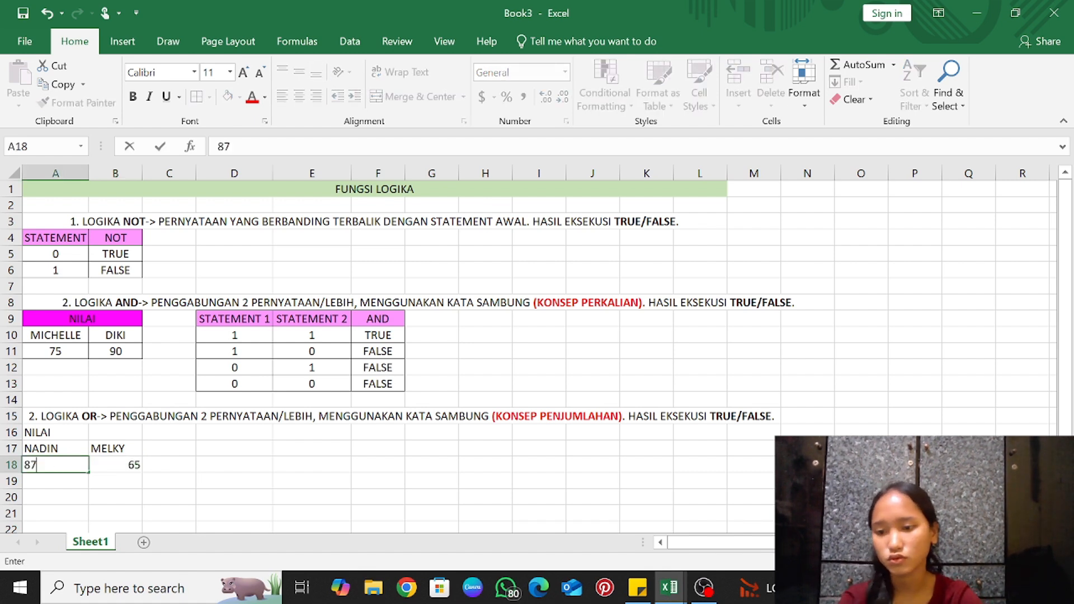
# Merge and center the NILAI heading across A16:B16 and fill it with bright magenta
pyautogui.click(39, 432)
pyautogui.moveTo(39, 432); pyautogui.dragTo(115, 432)
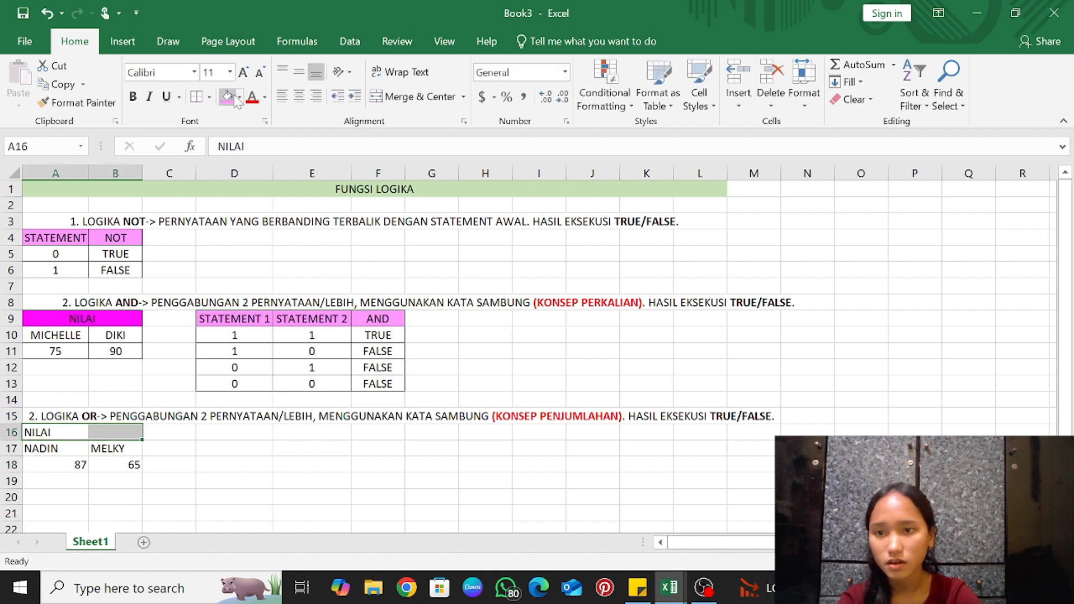
pyautogui.click(414, 97)
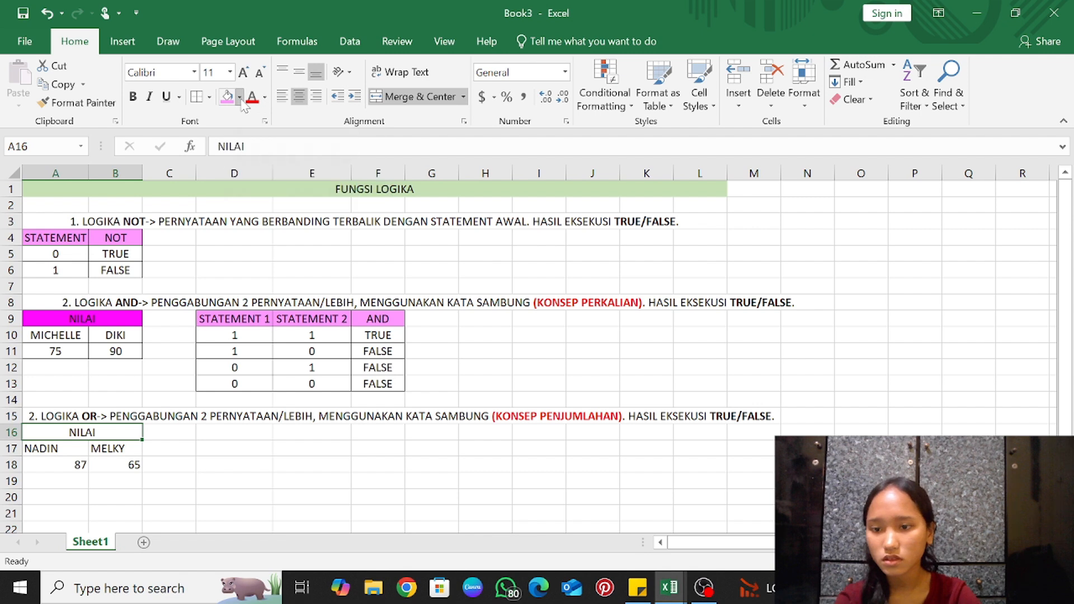
pyautogui.click(239, 98)
pyautogui.click(240, 255)
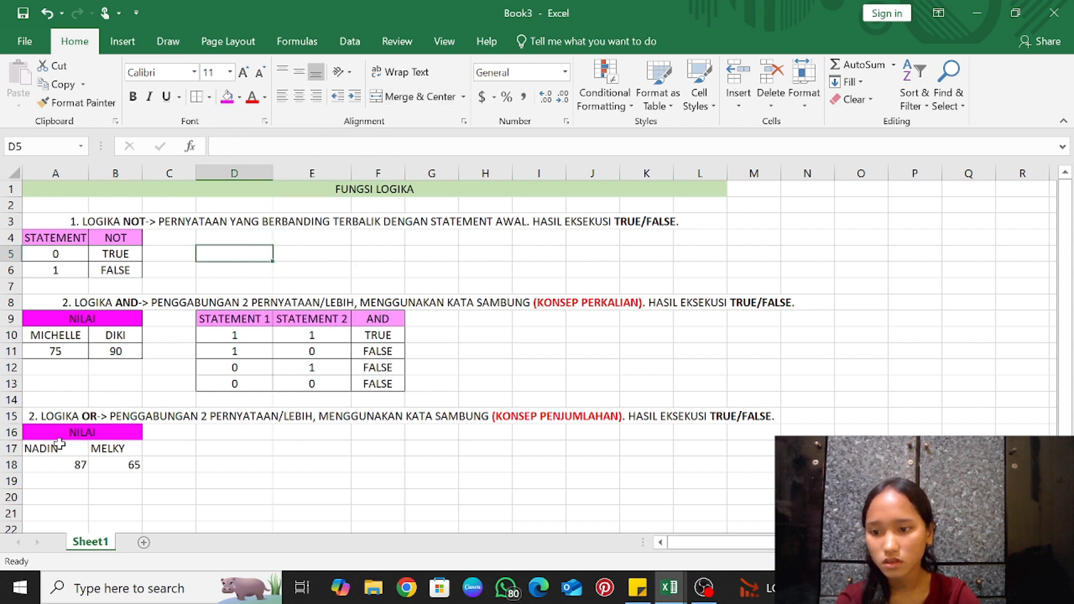
# Add all borders to the score table A16:B18 and center its contents horizontally
pyautogui.moveTo(42, 437); pyautogui.dragTo(112, 458)
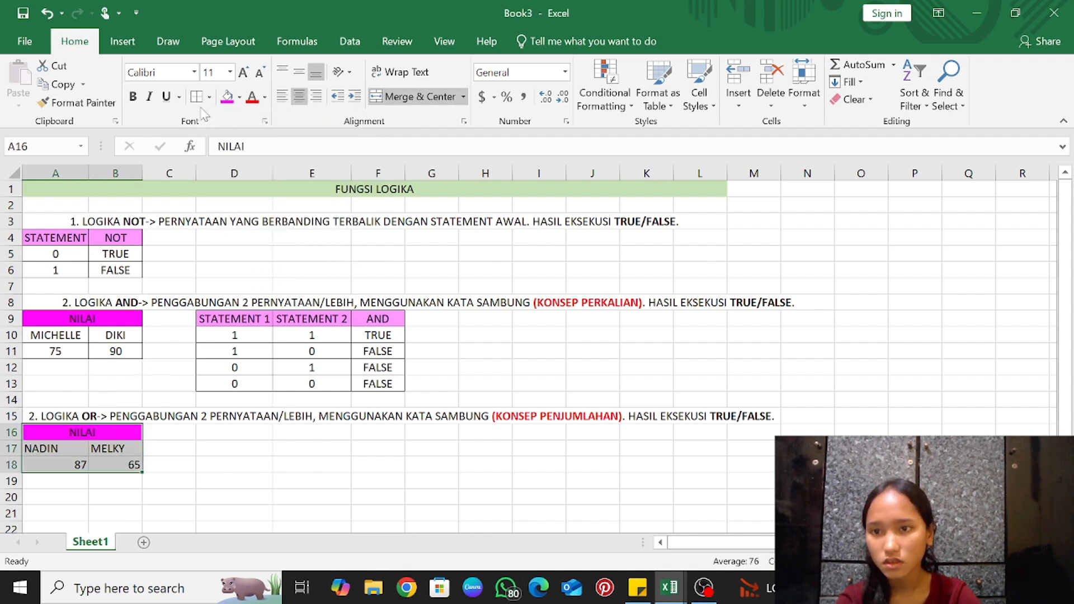
pyautogui.click(299, 96)
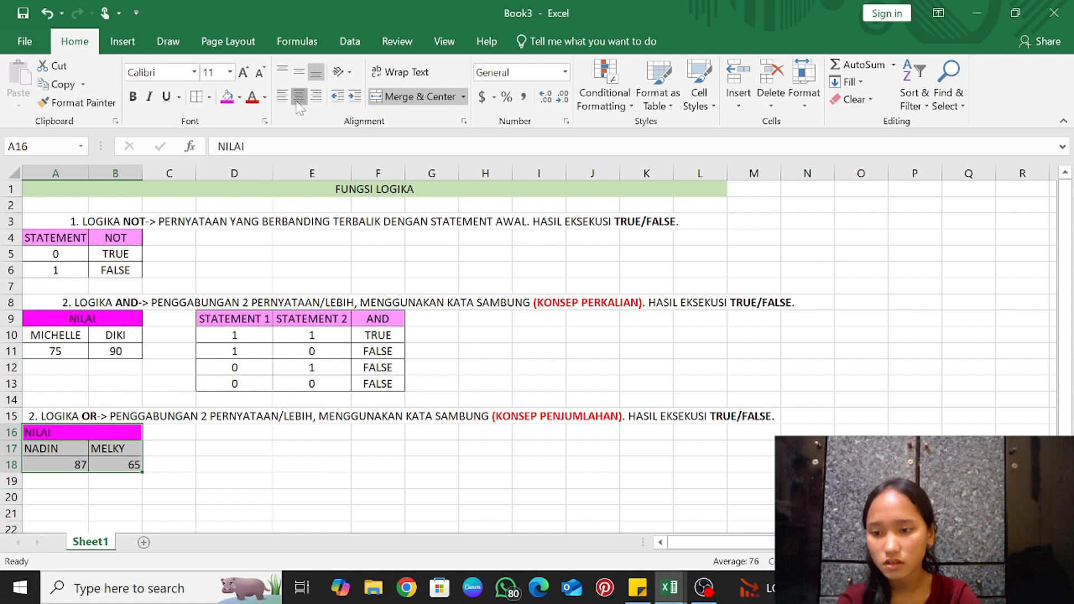
pyautogui.click(300, 96)
# Enter the OR table headings STATEMENT 1, STATEMENT 2 and OR in D16:F16
pyautogui.click(230, 439)
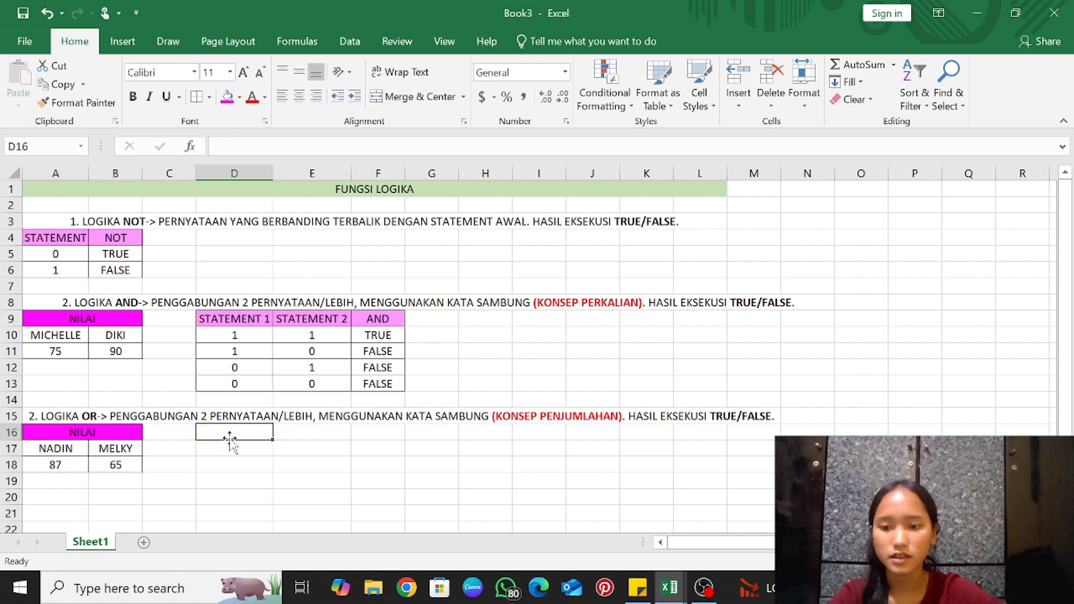
pyautogui.write('s')
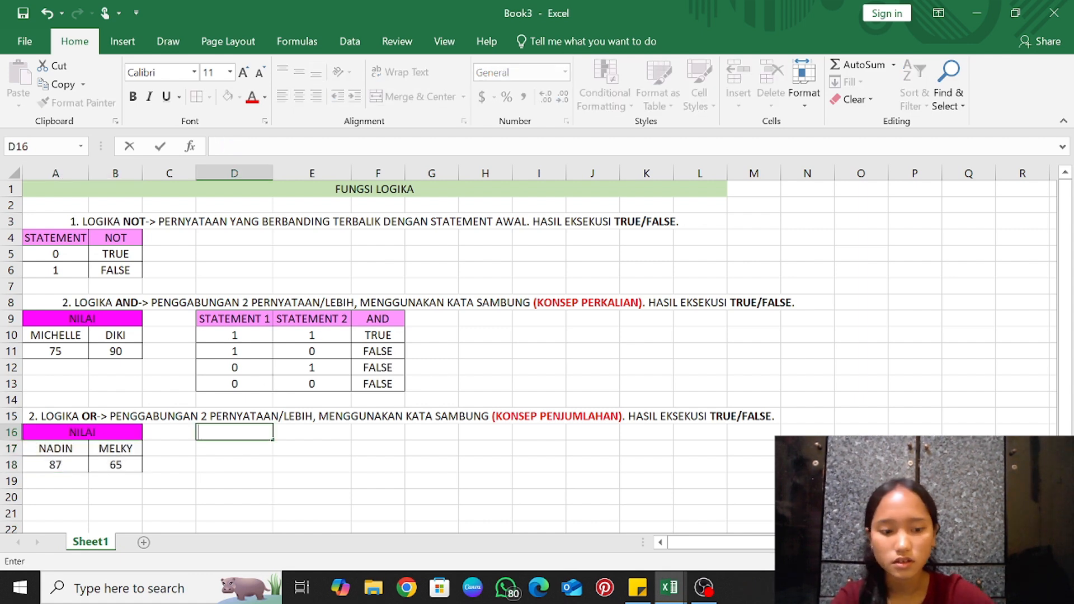
pyautogui.write('STATEMEN')
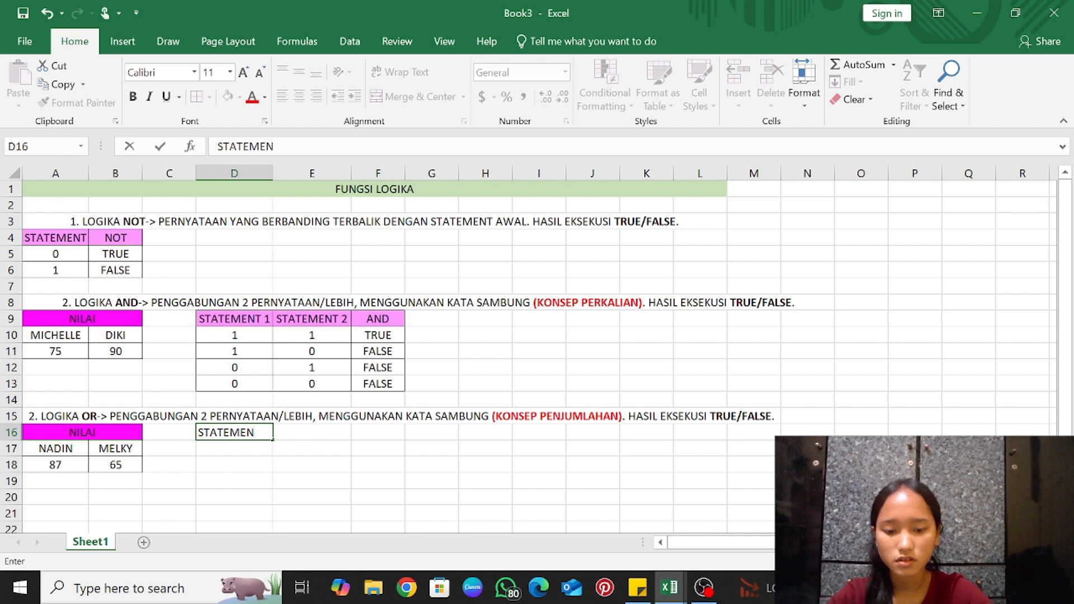
pyautogui.write('T 1')
pyautogui.press('Tab')
pyautogui.write('STATEMEN')
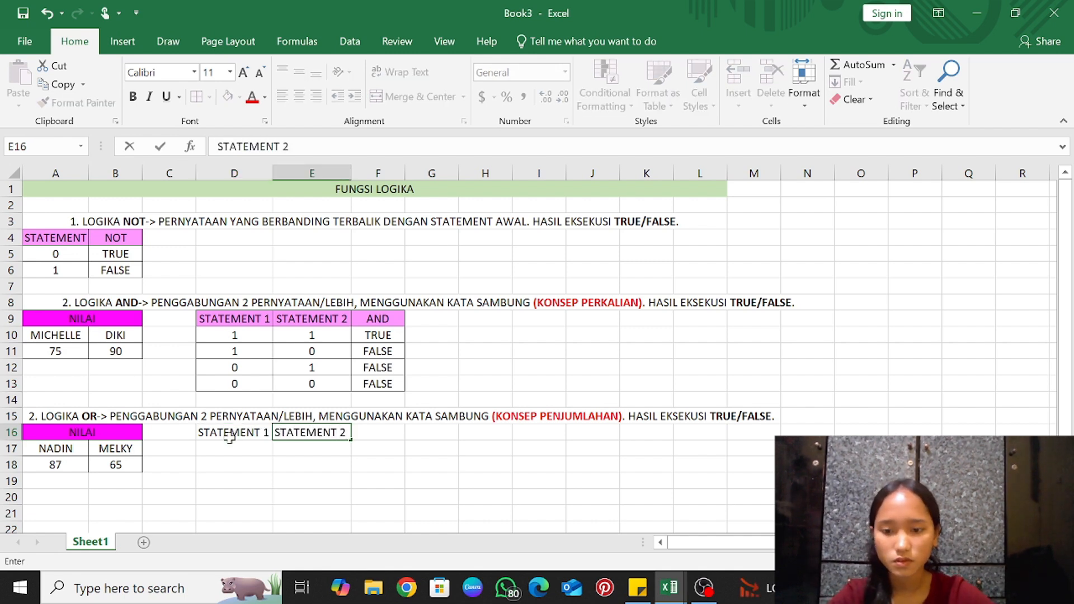
pyautogui.write('T 2')
pyautogui.press('Tab')
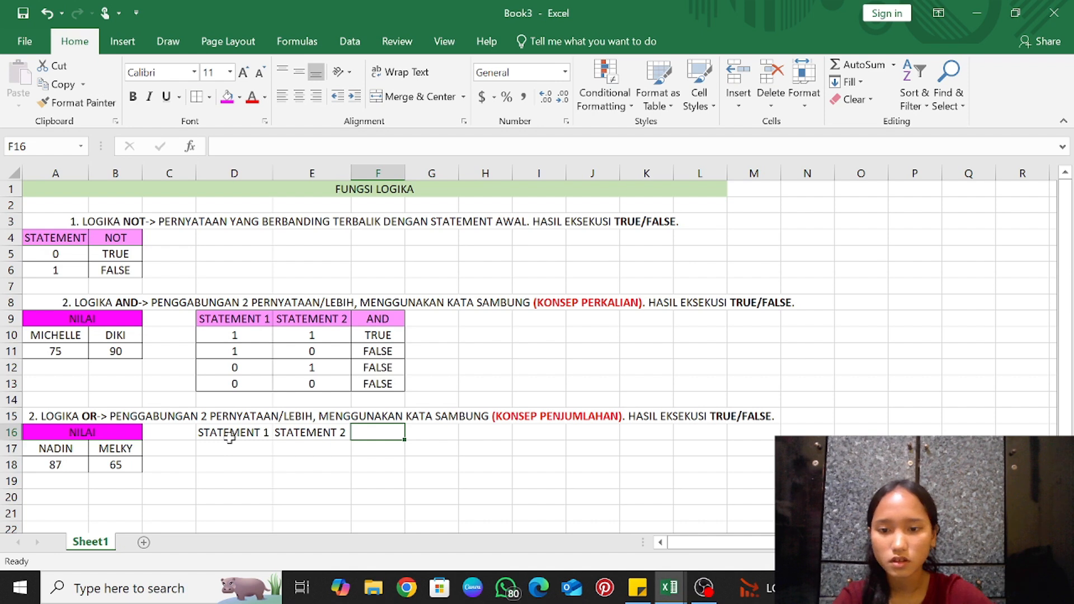
pyautogui.write('OR')
pyautogui.click(233, 432)
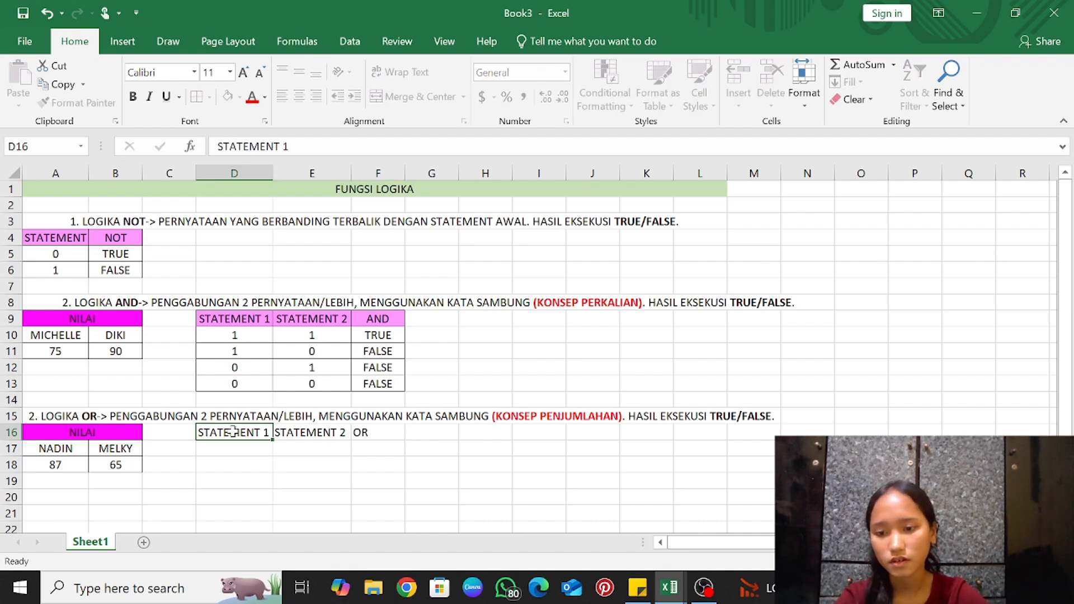
pyautogui.moveTo(233, 432); pyautogui.dragTo(380, 480)
pyautogui.click(381, 482)
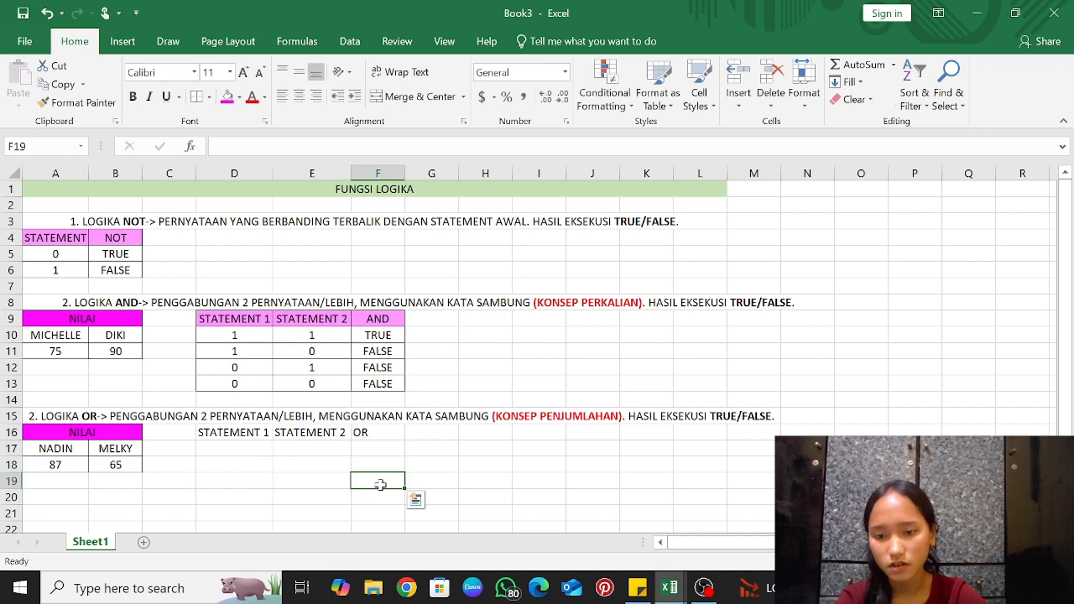
# Fill the first two statement rows of the OR table with 1 and 1 in D17:E17, and 1 and 0 in D18:E18
pyautogui.click(242, 447)
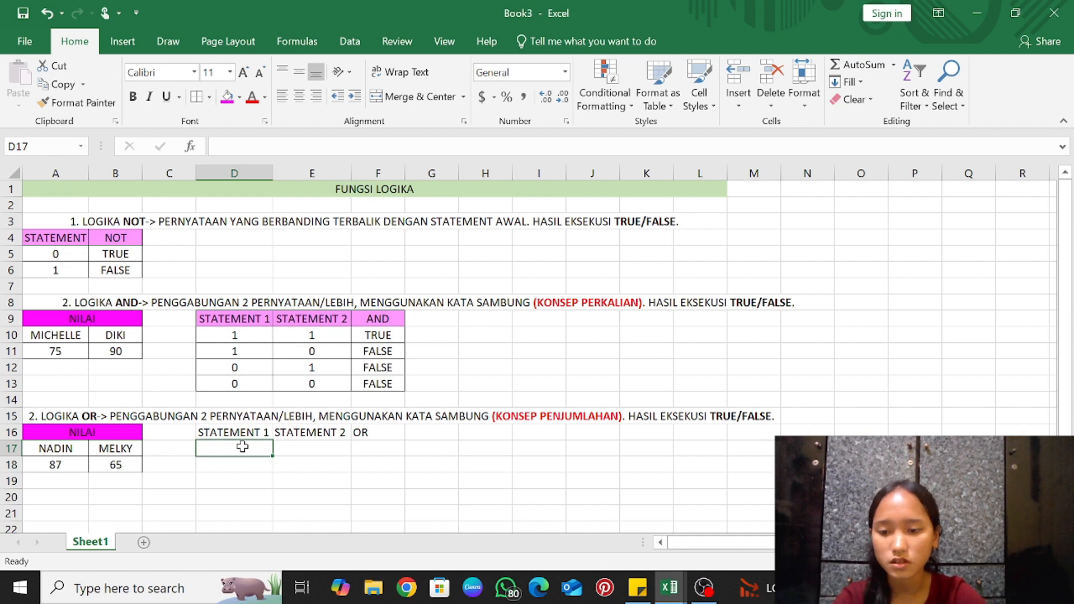
pyautogui.write('1')
pyautogui.press('Tab')
pyautogui.write('1')
pyautogui.press('Return')
pyautogui.press('Left')
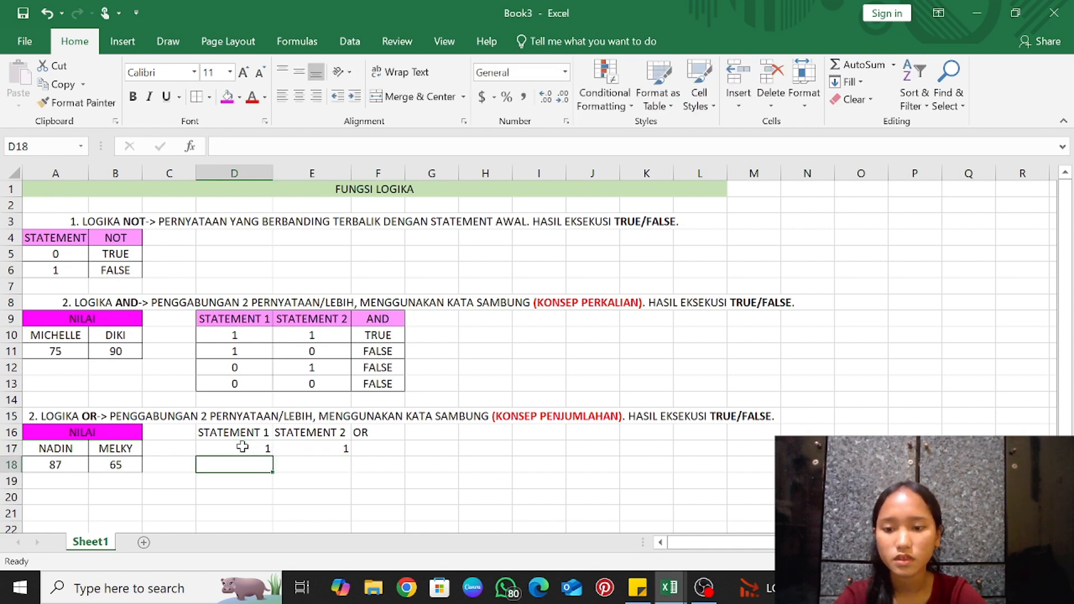
pyautogui.write('1')
pyautogui.press('Tab')
pyautogui.write('0')
pyautogui.press('Return')
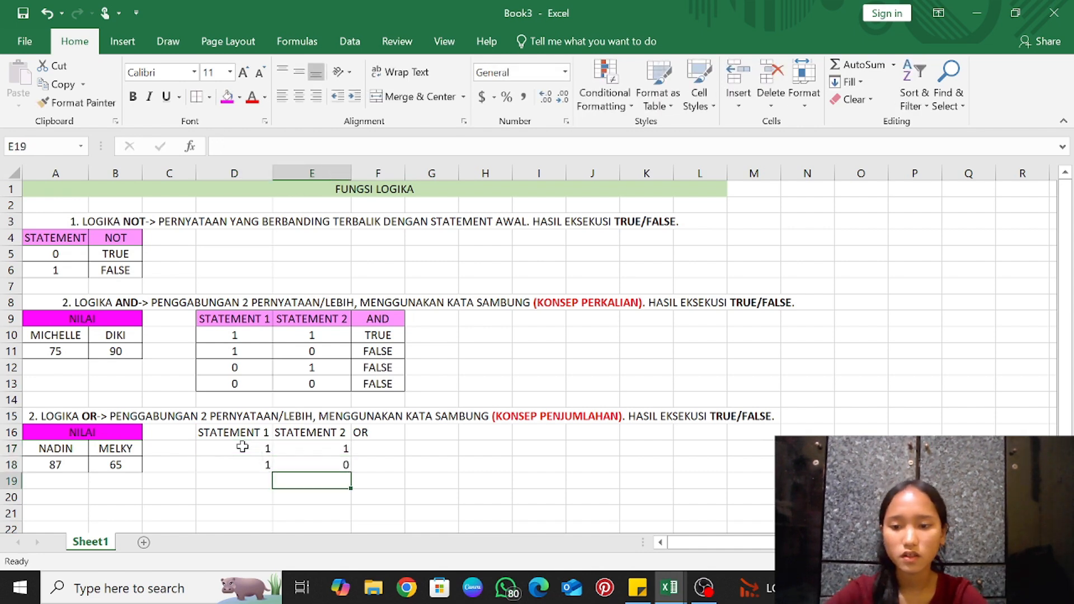
# Fill the last two statement rows of the OR table with 0 and 1 in D19:E19, and 0 and 0 in D20:E20
pyautogui.write('0')
pyautogui.press('Tab')
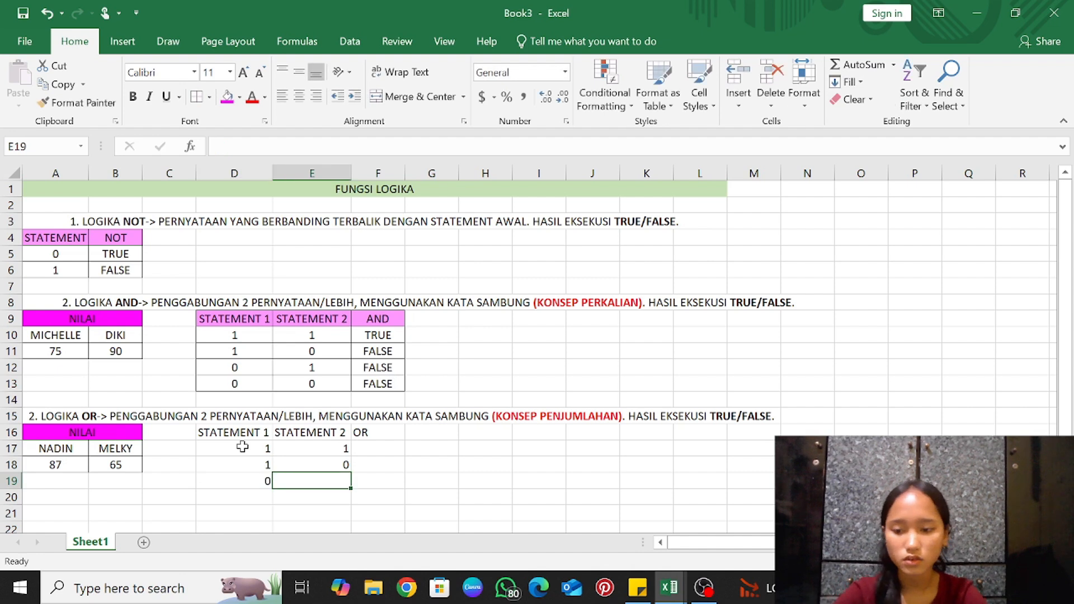
pyautogui.write('1')
pyautogui.press('Return')
pyautogui.write('0')
pyautogui.press('Left')
pyautogui.write('0')
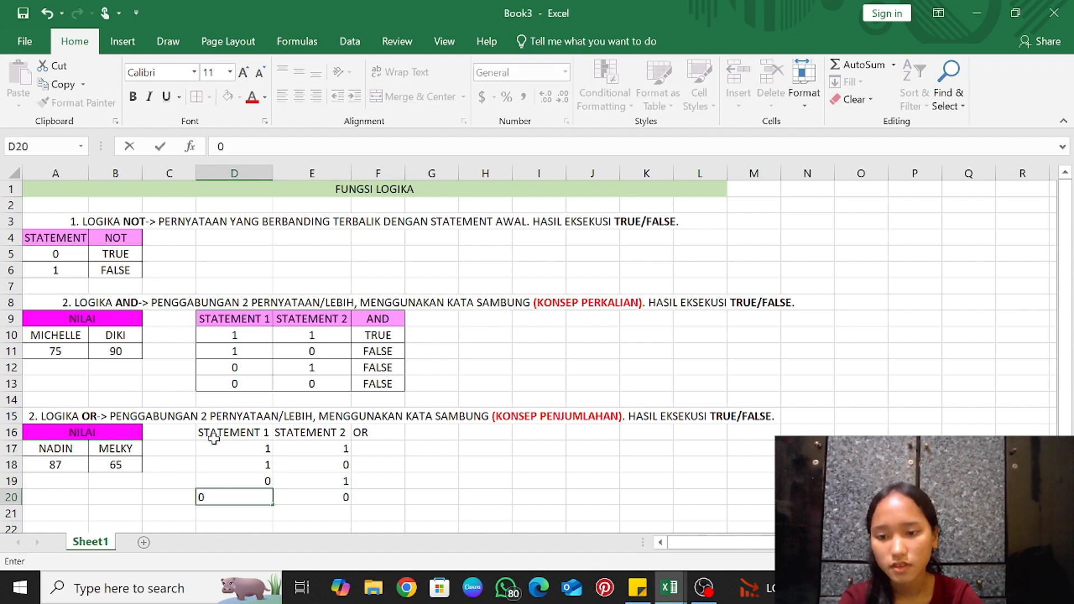
# Add all borders to the OR table D16:F20 and center its contents horizontally
pyautogui.moveTo(214, 435); pyautogui.dragTo(375, 495)
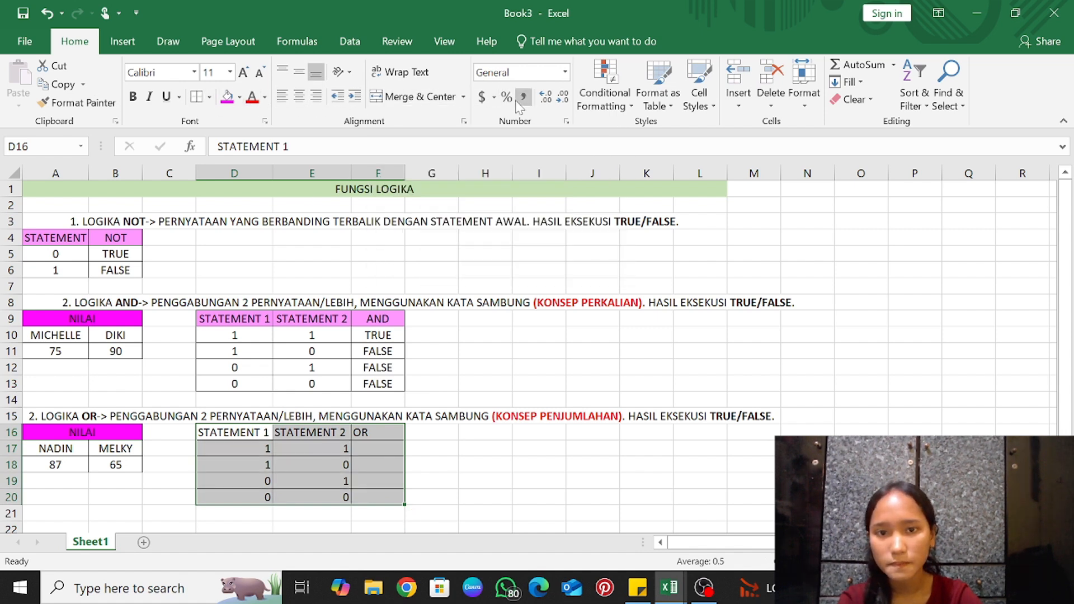
pyautogui.click(300, 96)
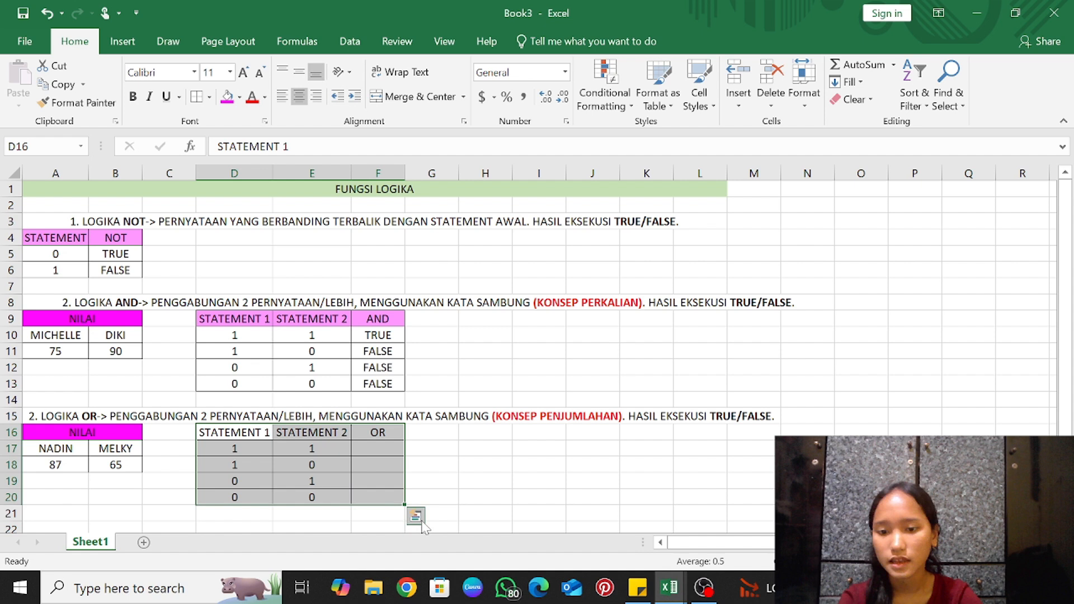
pyautogui.click(380, 448)
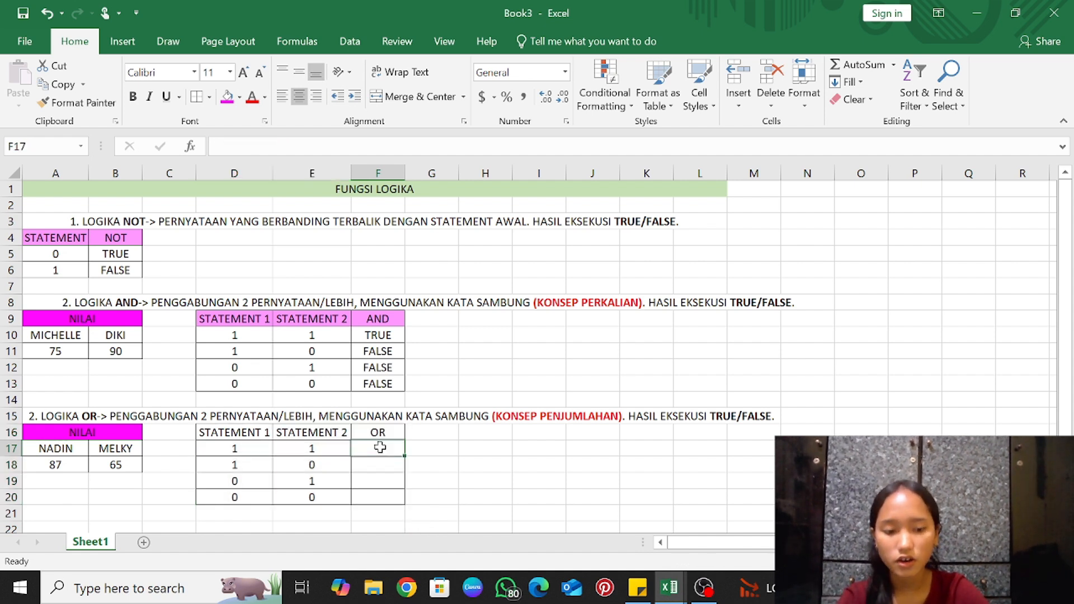
# Enter the formula =OR(A18>B18,B18<A18) in F17 for the 1 and 1 row of the OR table
pyautogui.write('=')
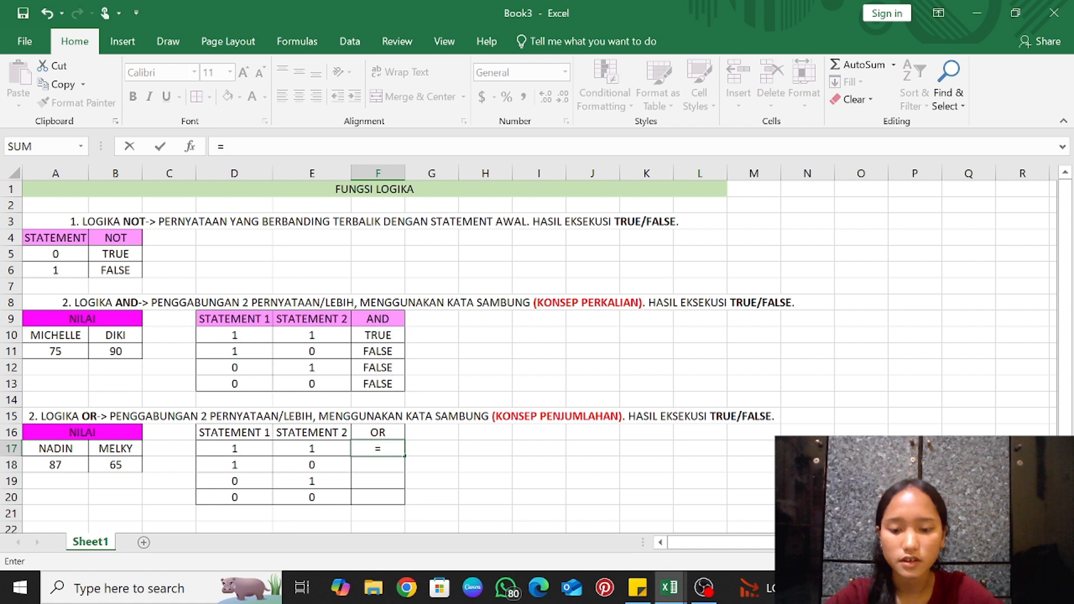
pyautogui.write('OR(')
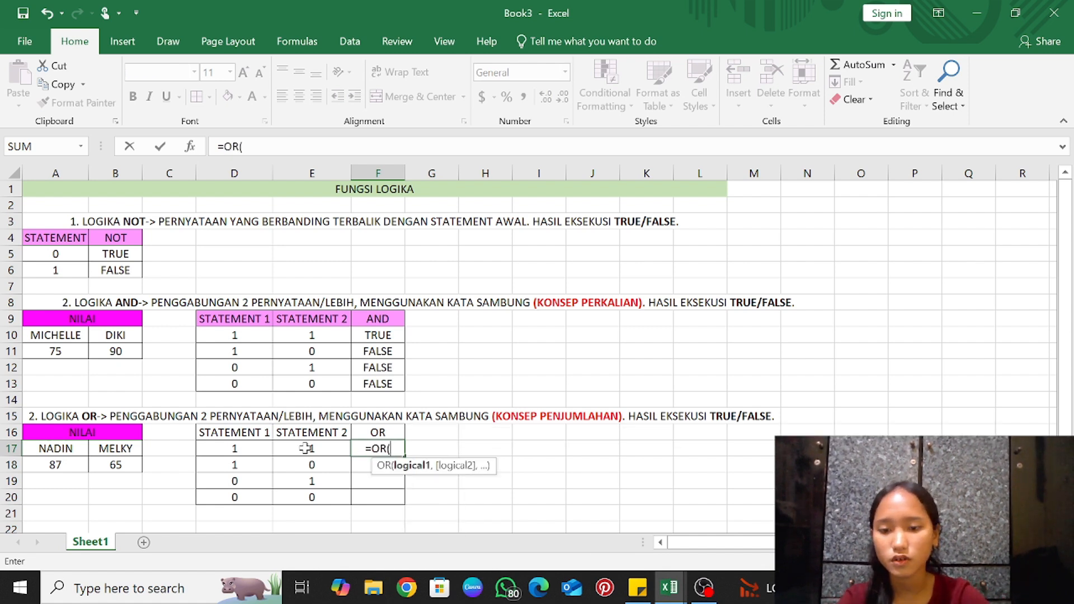
pyautogui.click(76, 469)
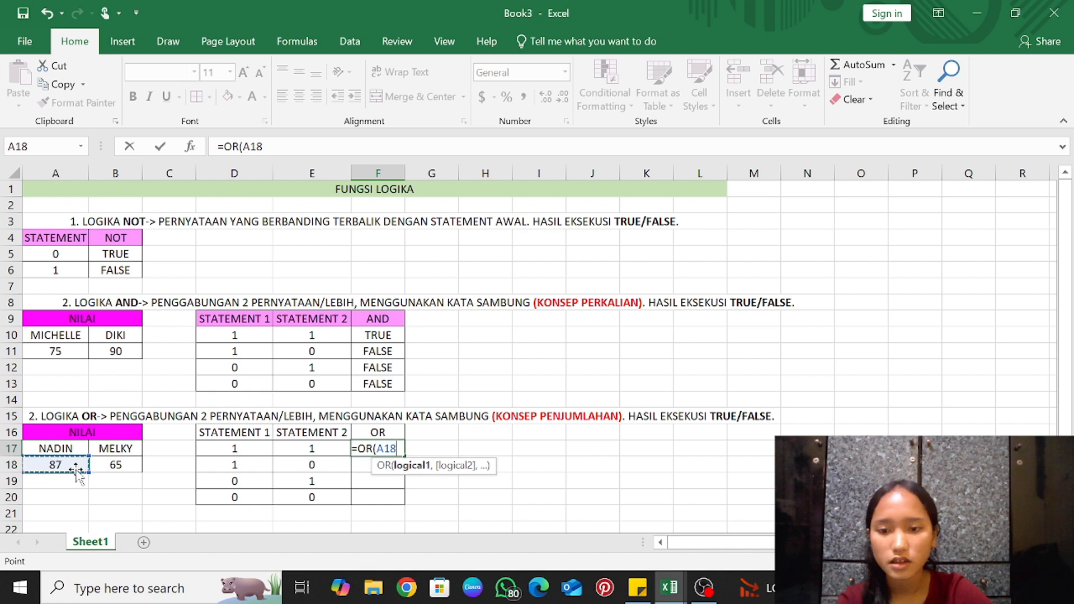
pyautogui.write(',')
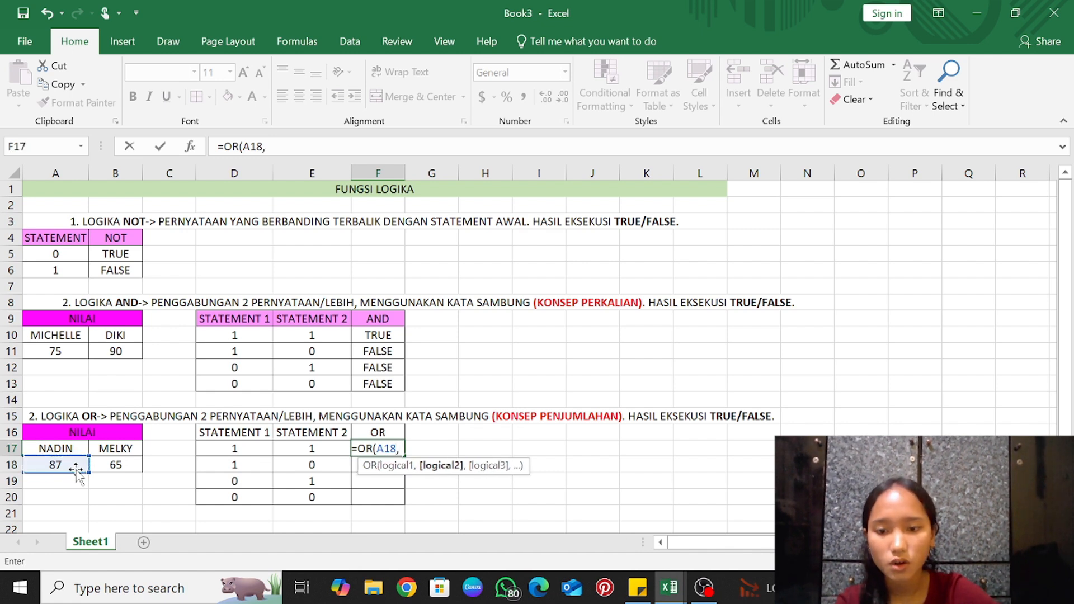
pyautogui.press('BackSpace')
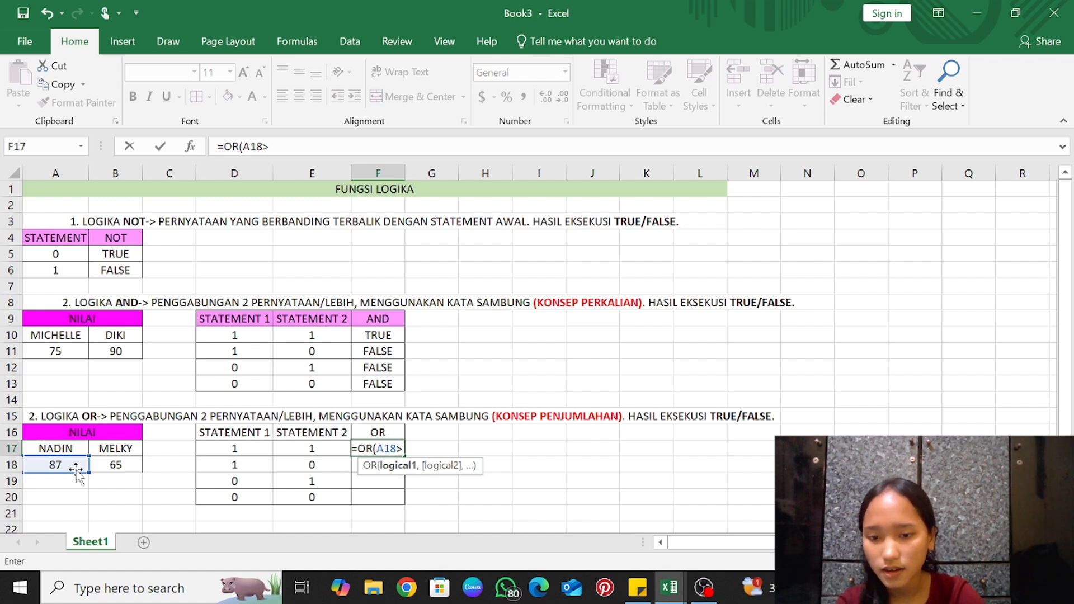
pyautogui.click(131, 468)
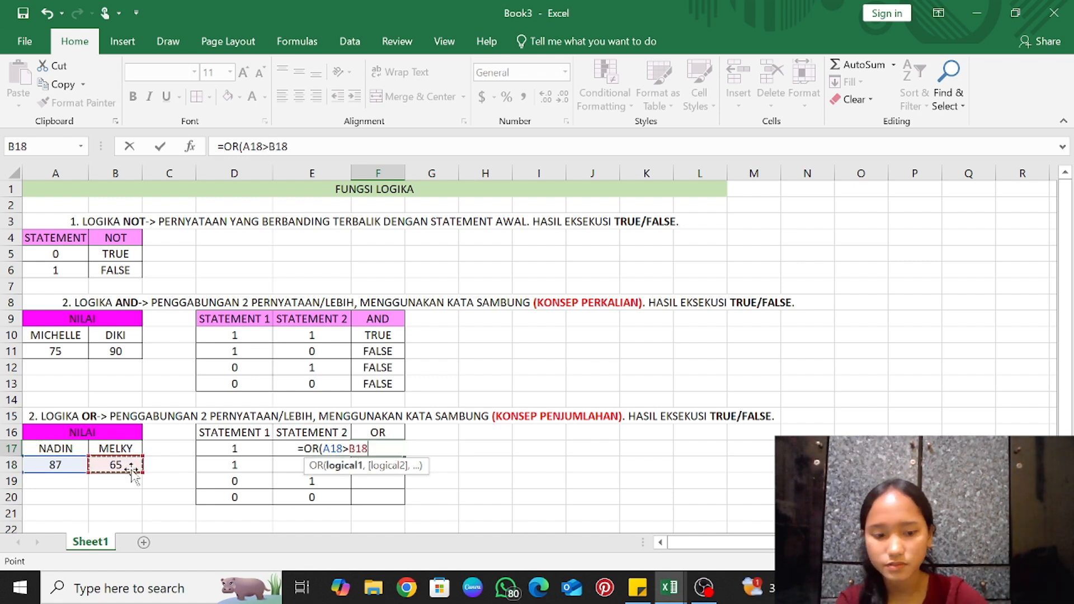
pyautogui.write(',')
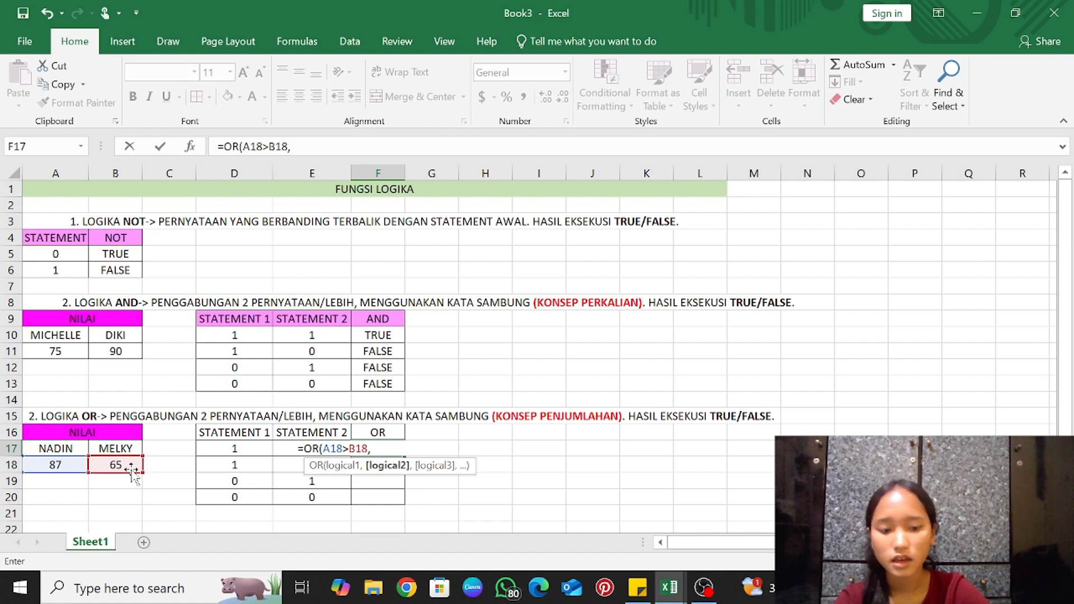
pyautogui.click(119, 465)
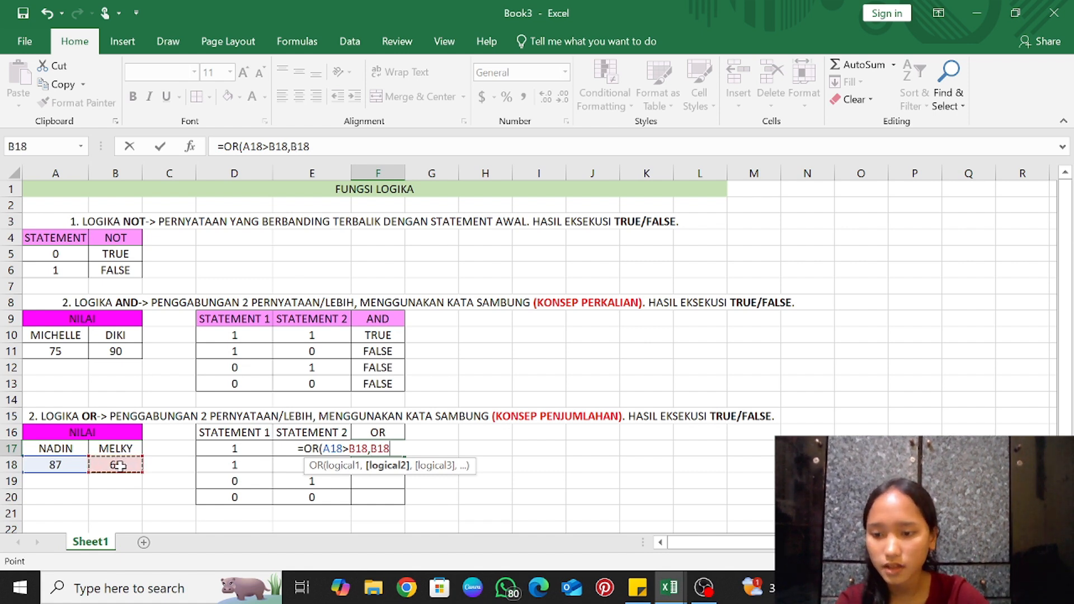
pyautogui.write('<')
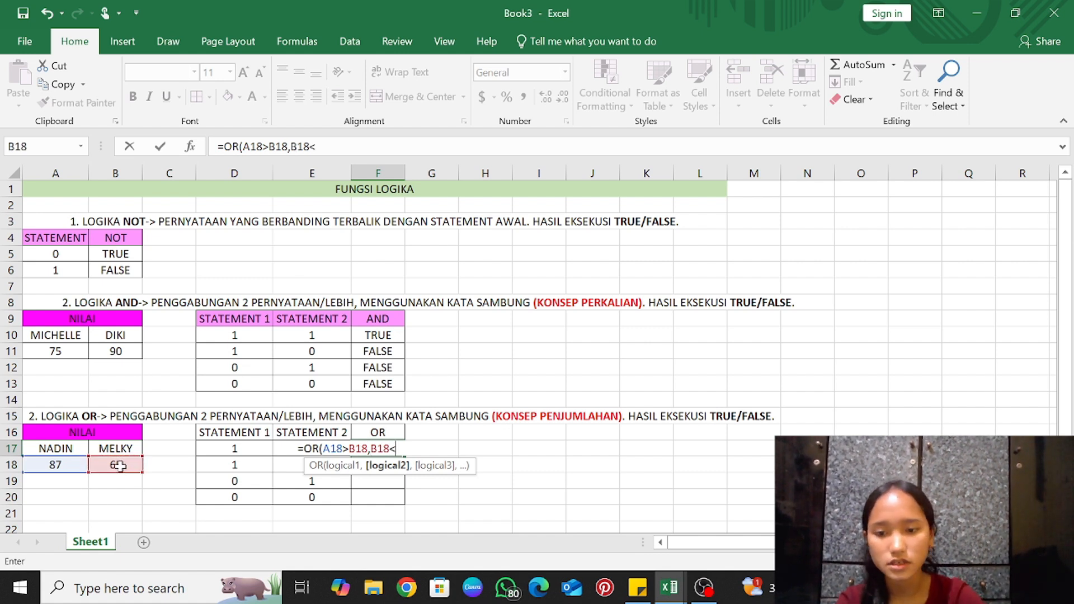
pyautogui.click(71, 463)
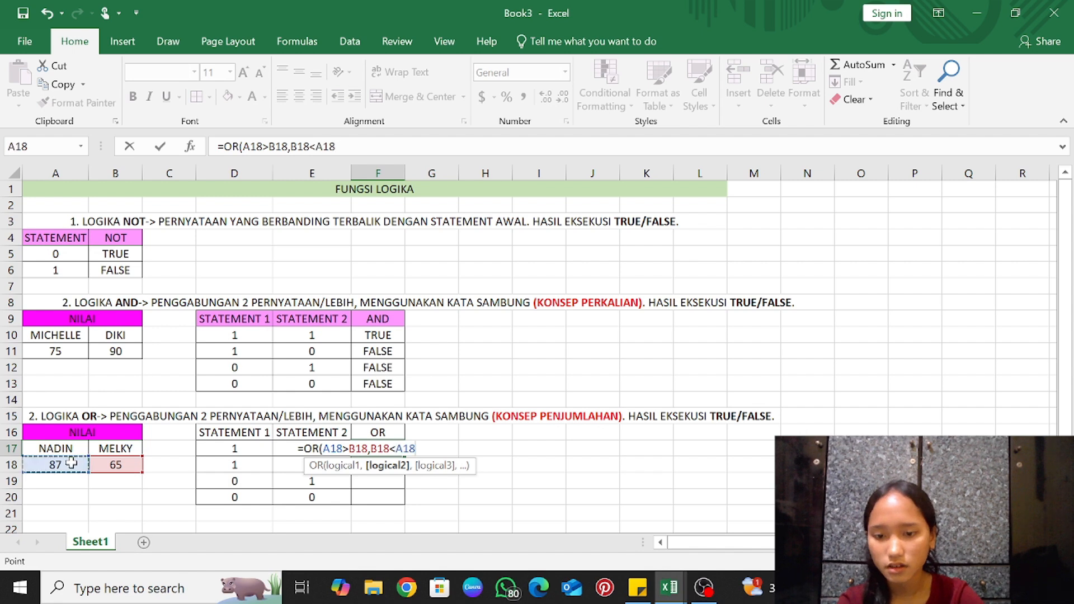
pyautogui.write(')')
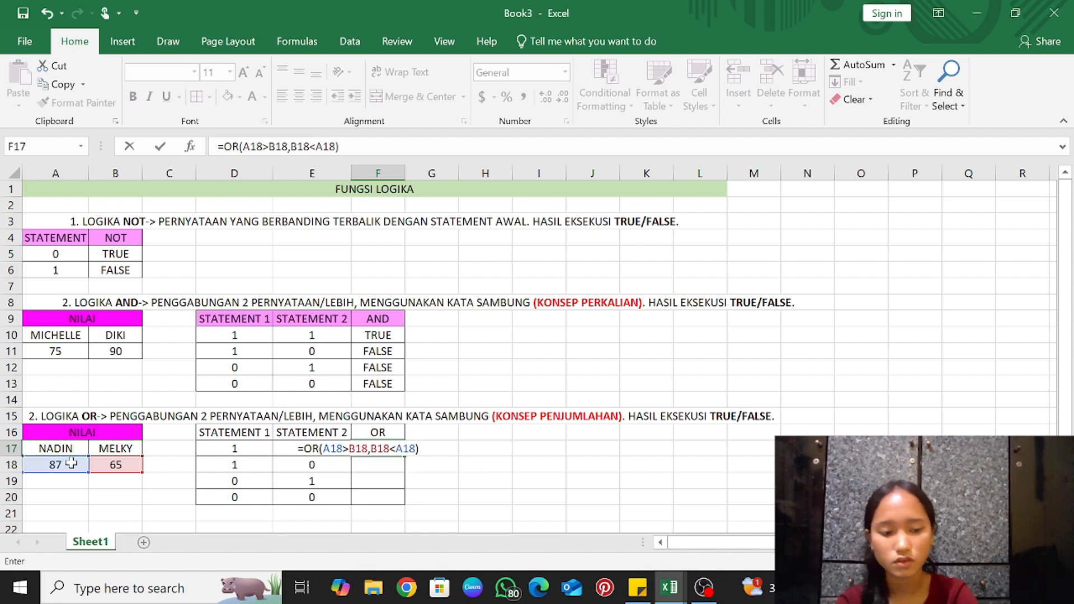
pyautogui.press('Return')
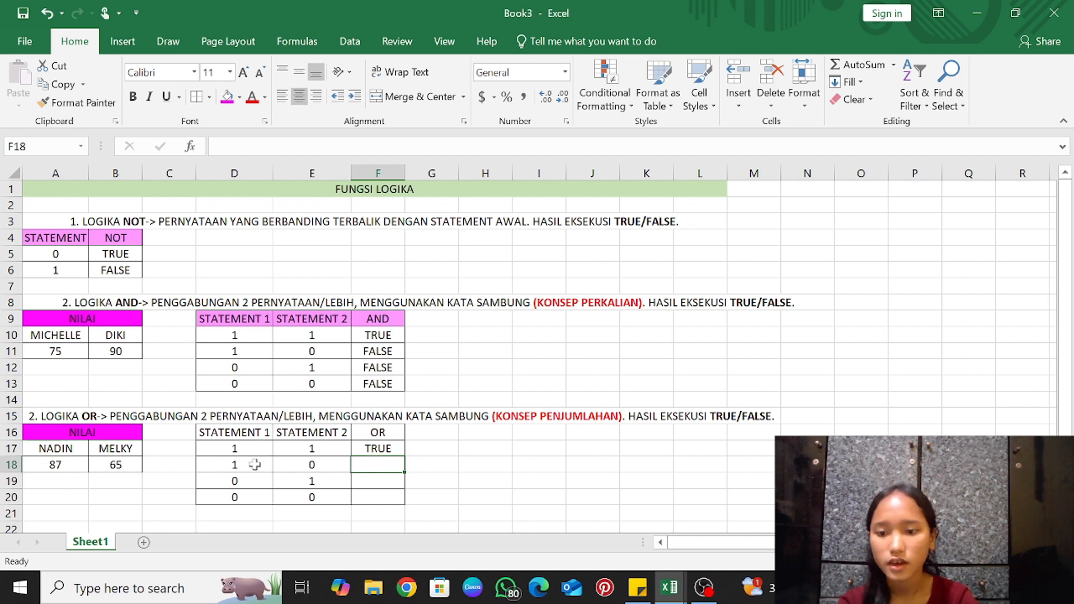
# Enter the formula =OR(B18<A18,B18>A18) in F18 for the 1 and 0 row and review it
pyautogui.write('=OR(')
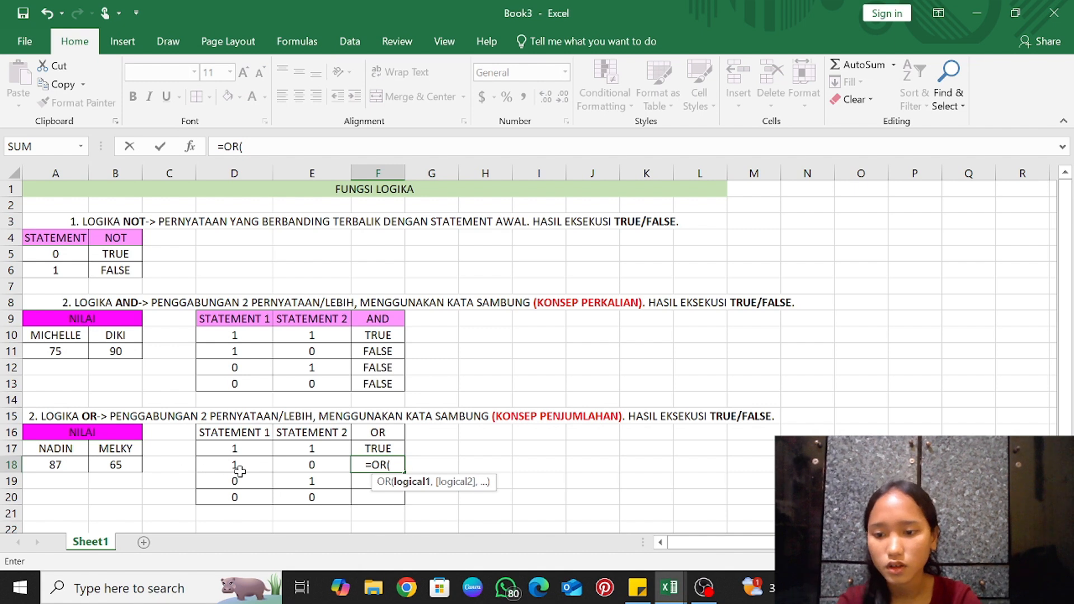
pyautogui.click(103, 467)
pyautogui.write('<')
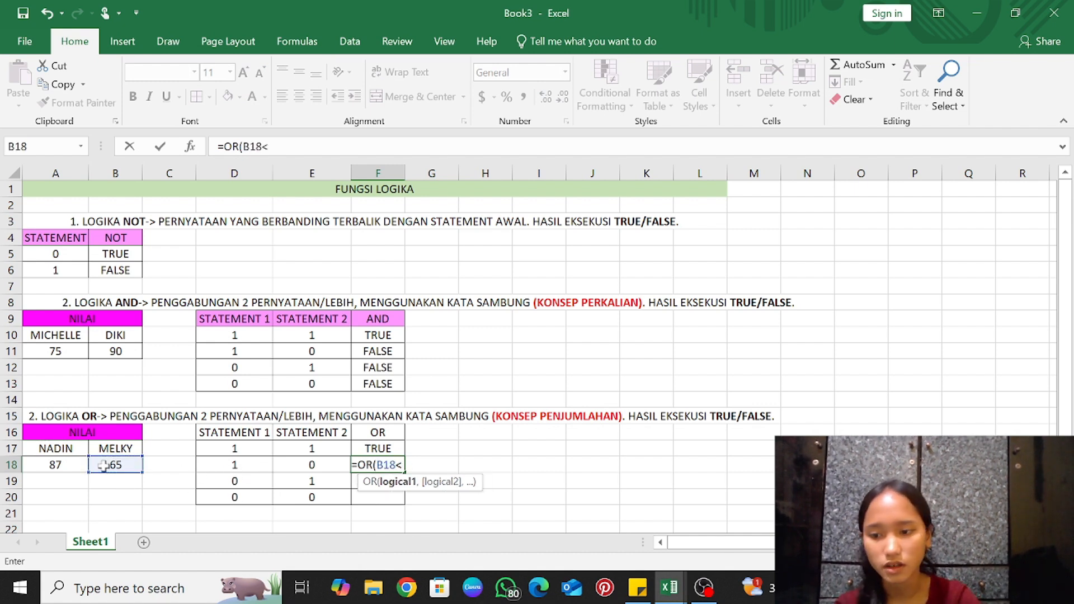
pyautogui.click(73, 464)
pyautogui.write(',')
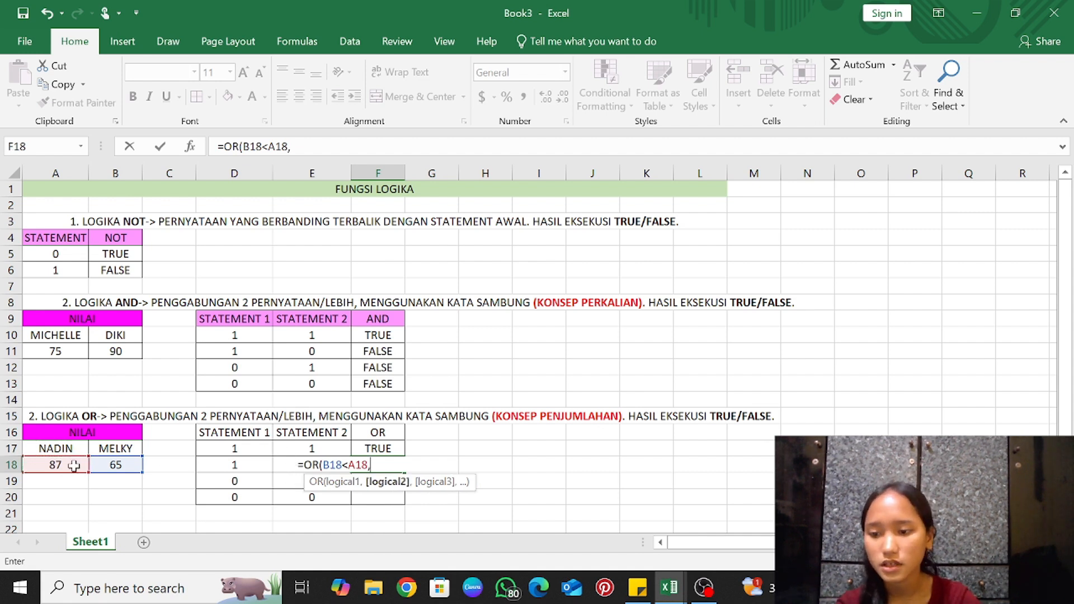
pyautogui.click(107, 466)
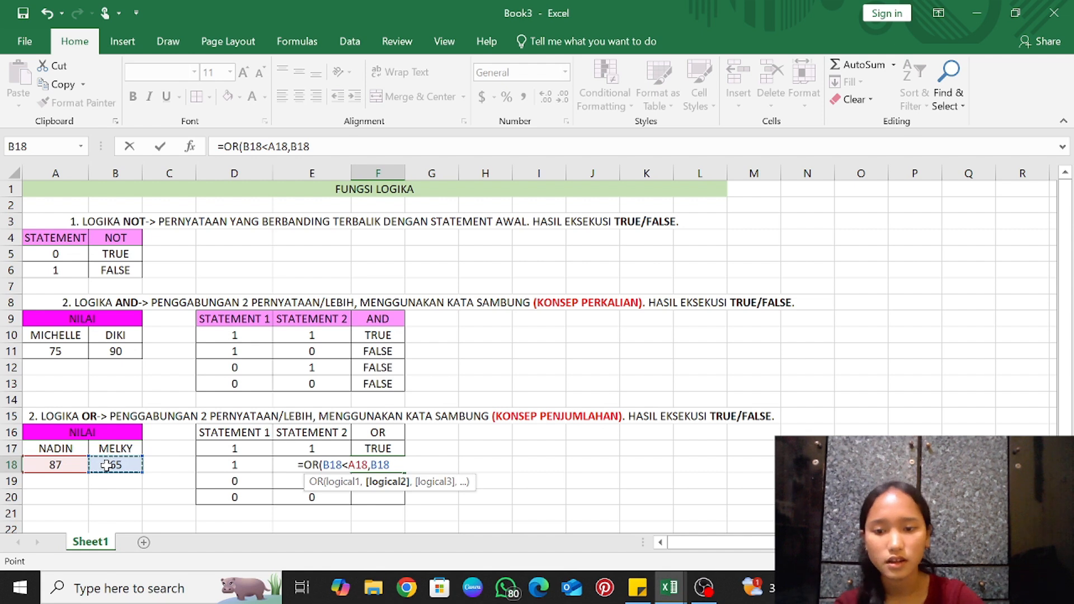
pyautogui.write('>')
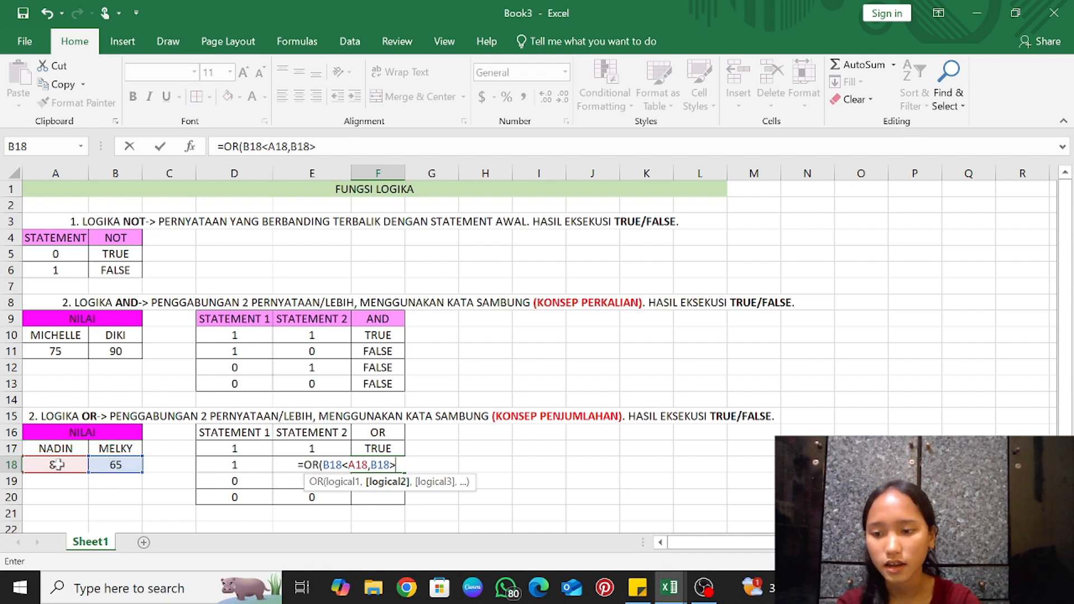
pyautogui.click(56, 465)
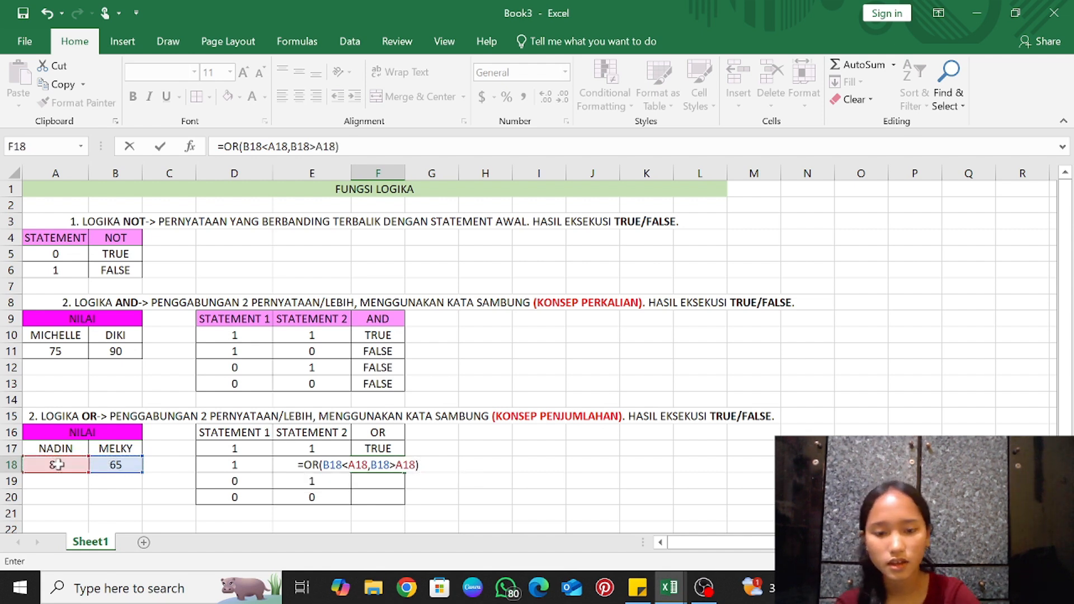
pyautogui.press('Return')
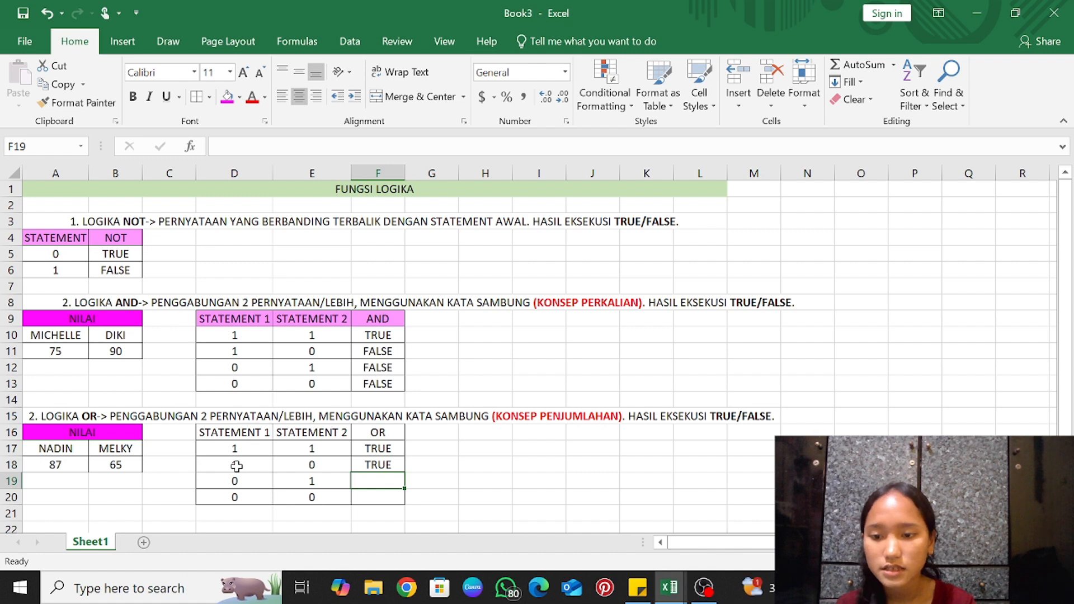
pyautogui.click(373, 466)
pyautogui.click(250, 147)
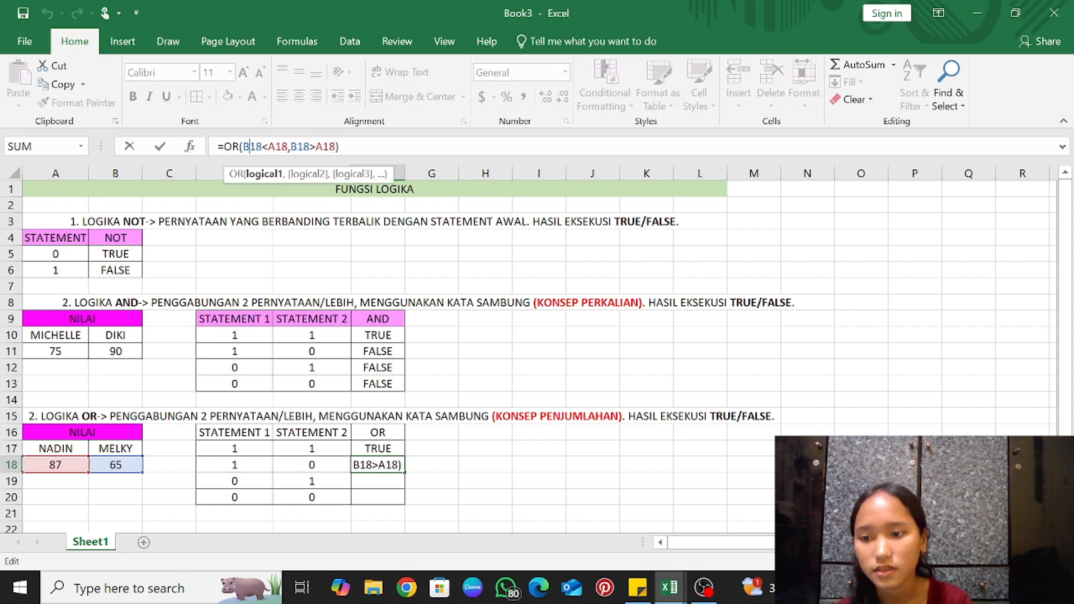
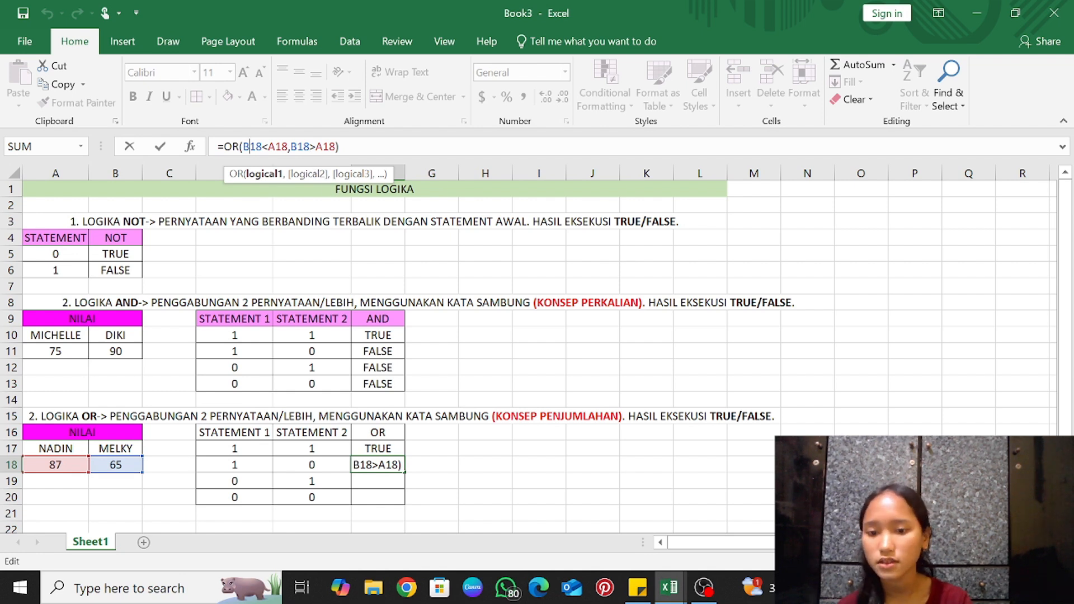
pyautogui.press('Return')
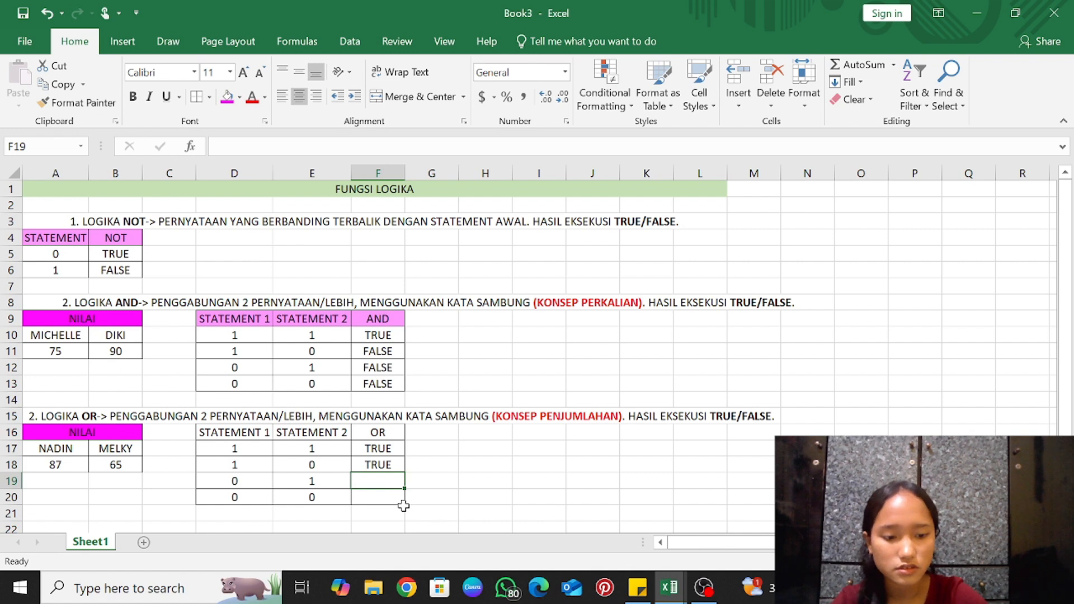
# Enter the formula =OR(A18<B18,B18<A18) in F19 for the 0 and 1 row of the OR table
pyautogui.write('=OR')
pyautogui.doubleClick(399, 498)
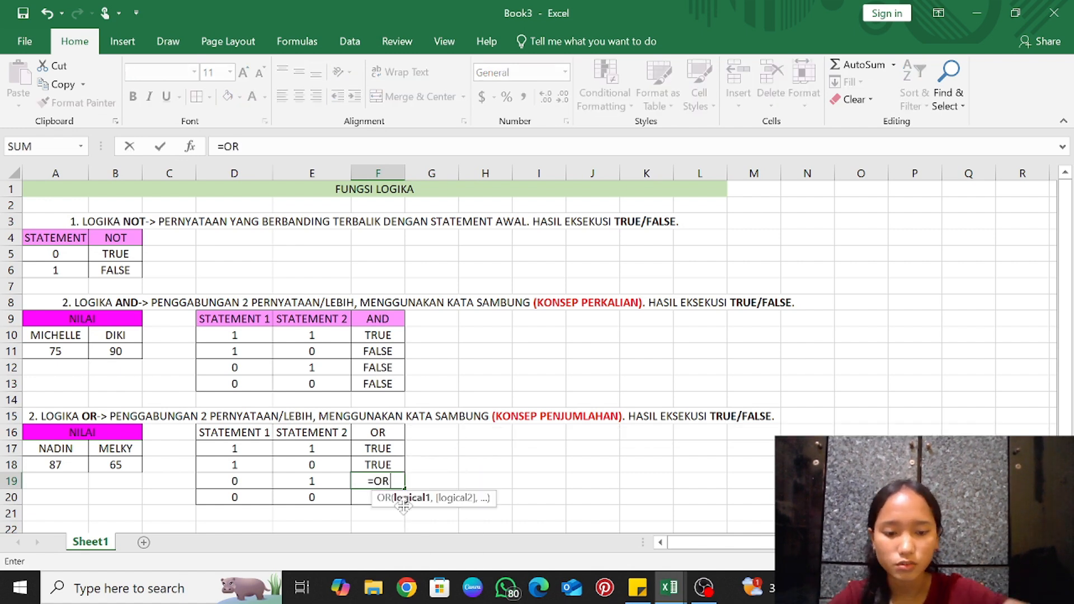
pyautogui.click(74, 465)
pyautogui.write('<')
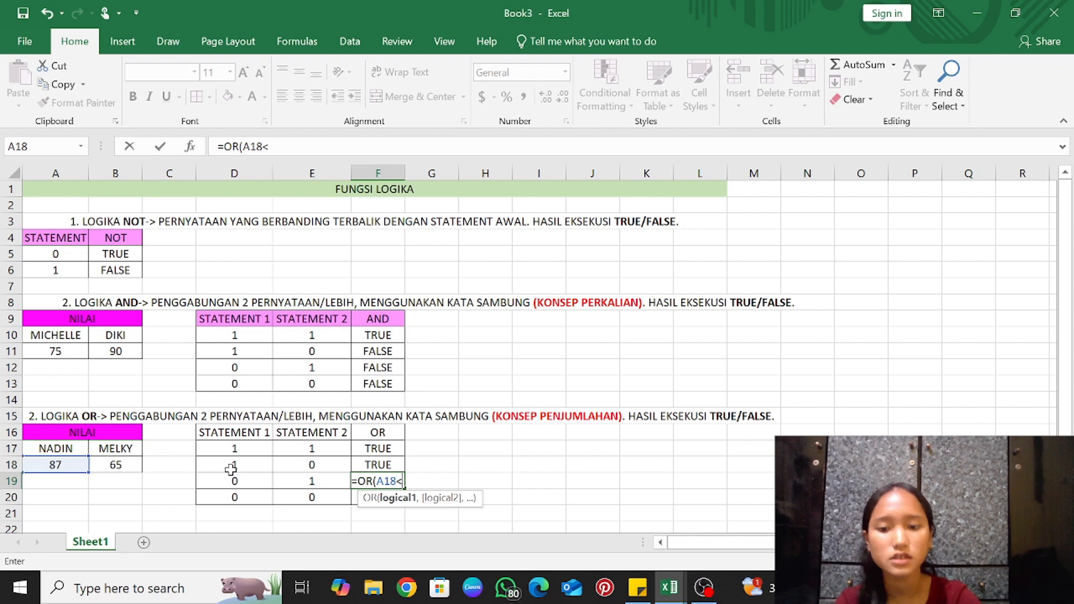
pyautogui.click(115, 465)
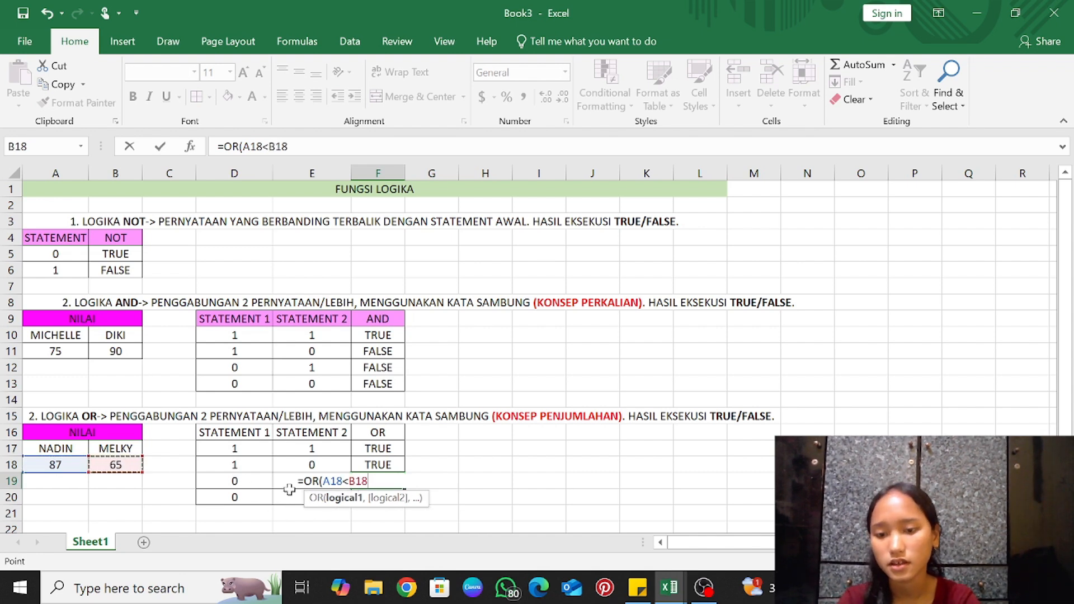
pyautogui.write(',')
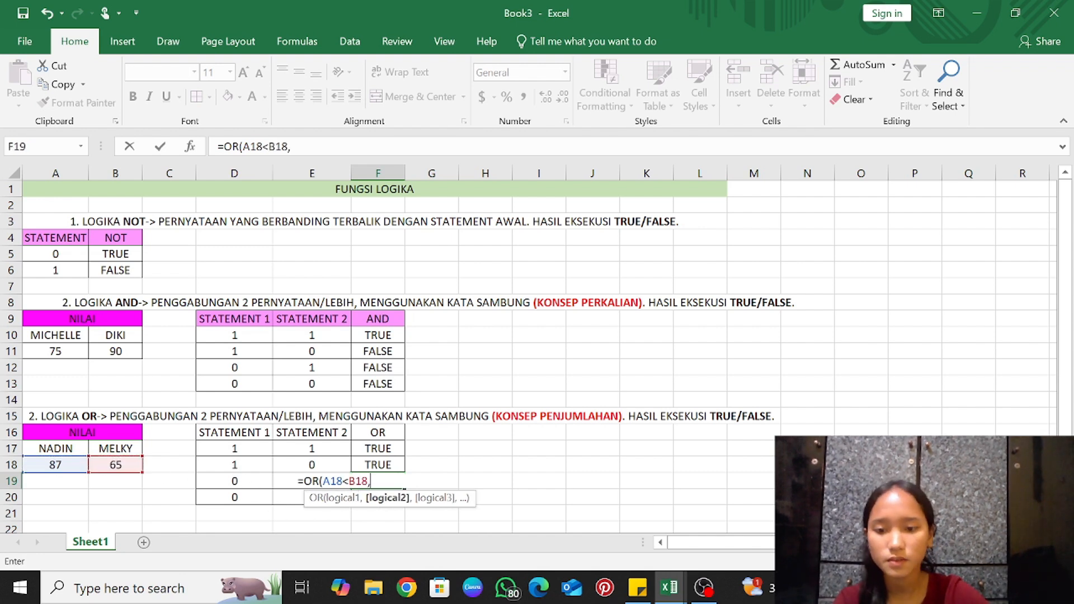
pyautogui.click(130, 465)
pyautogui.write('<')
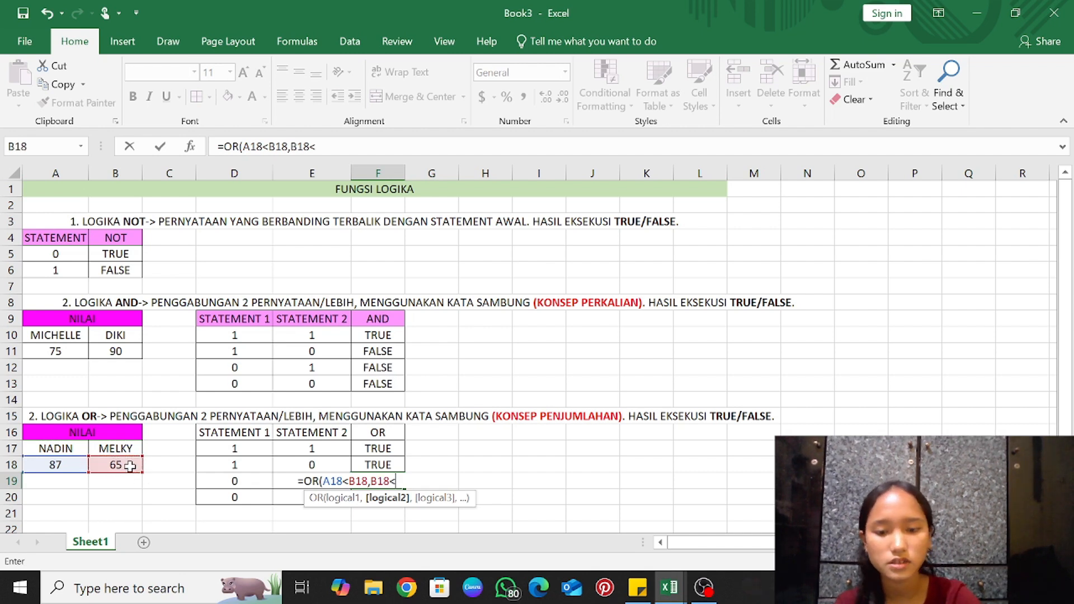
pyautogui.click(53, 462)
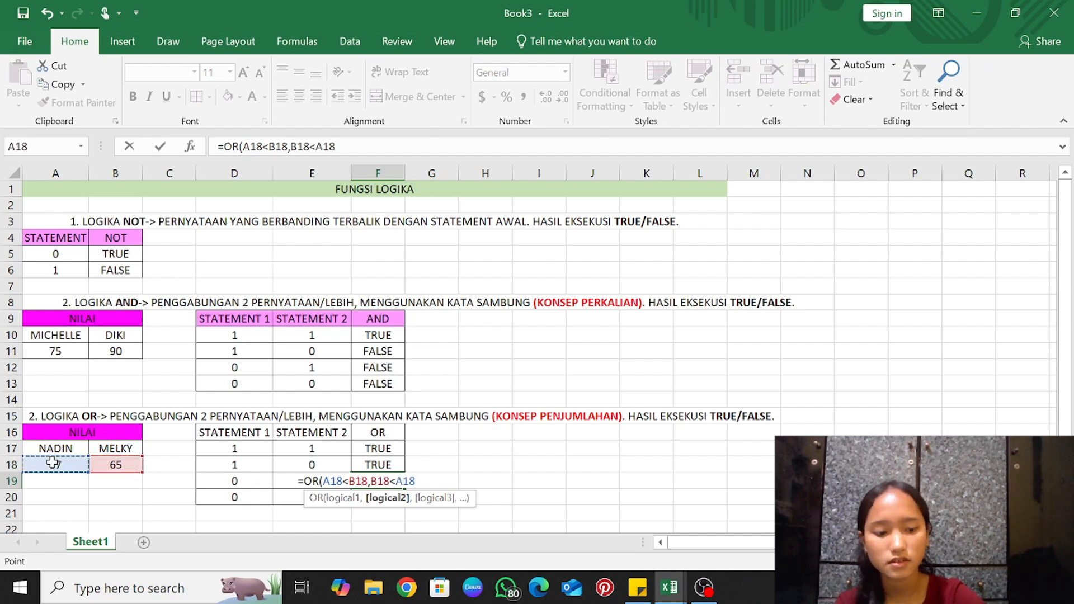
pyautogui.press('Return')
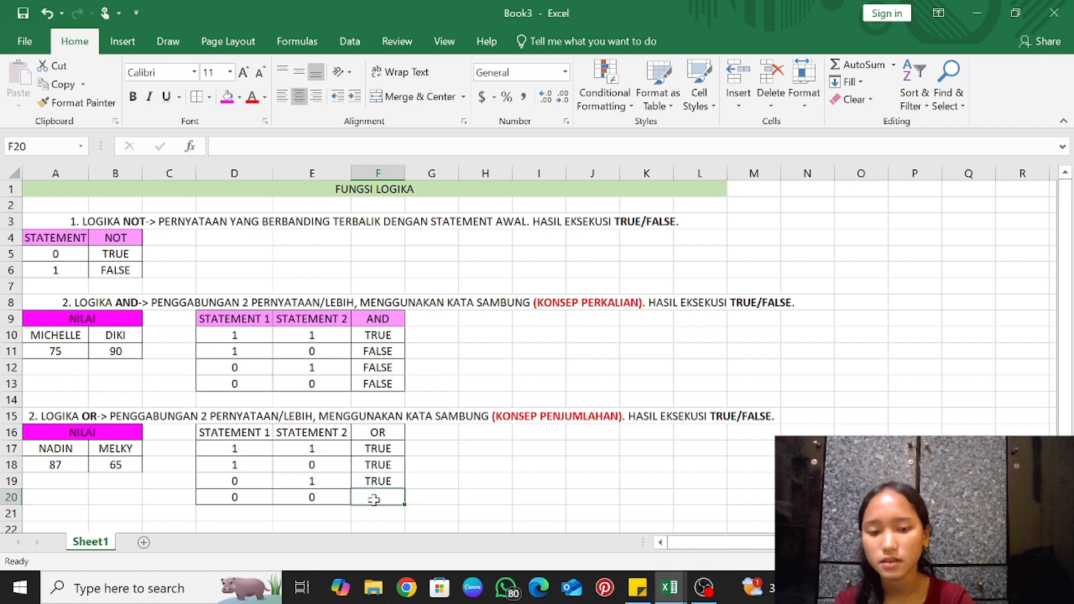
# Enter the formula =OR(A18=B18,A18<B18) in F20 for the 0 and 0 row of the OR table
pyautogui.write('=OR')
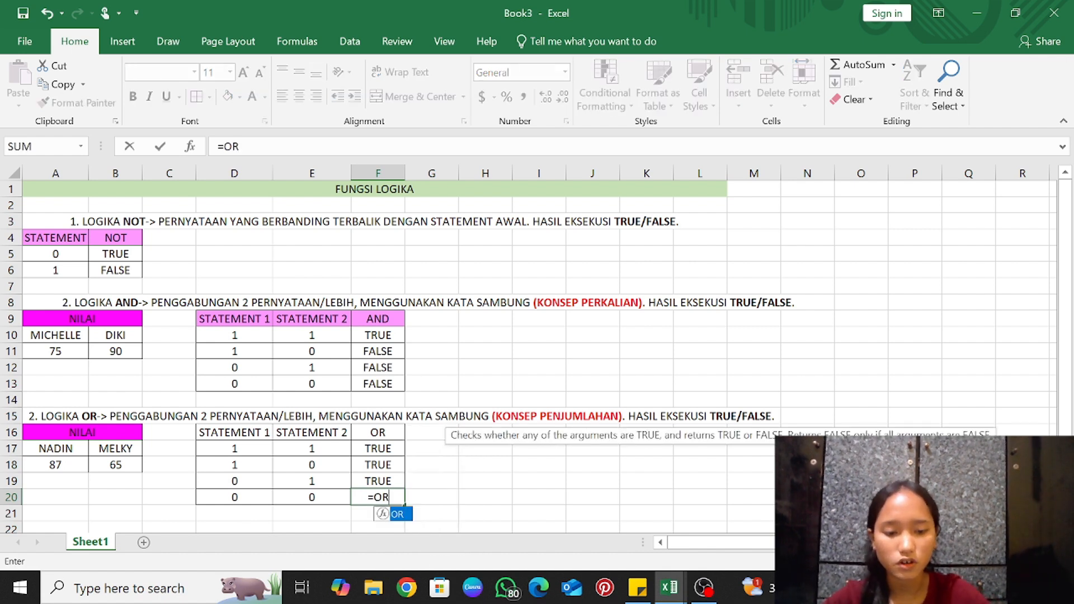
pyautogui.write('(')
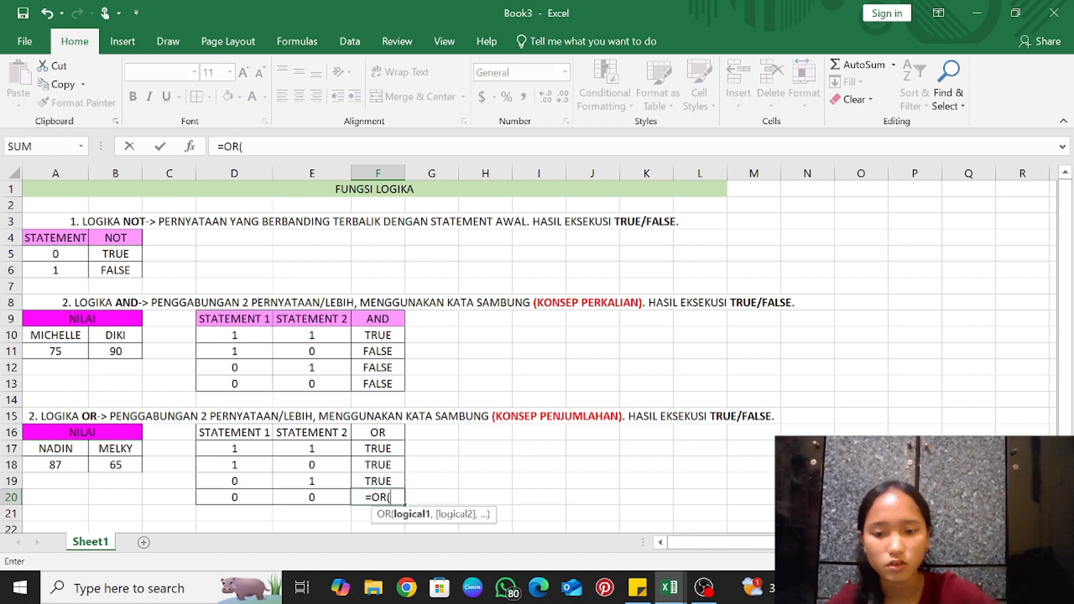
pyautogui.click(77, 464)
pyautogui.write('=')
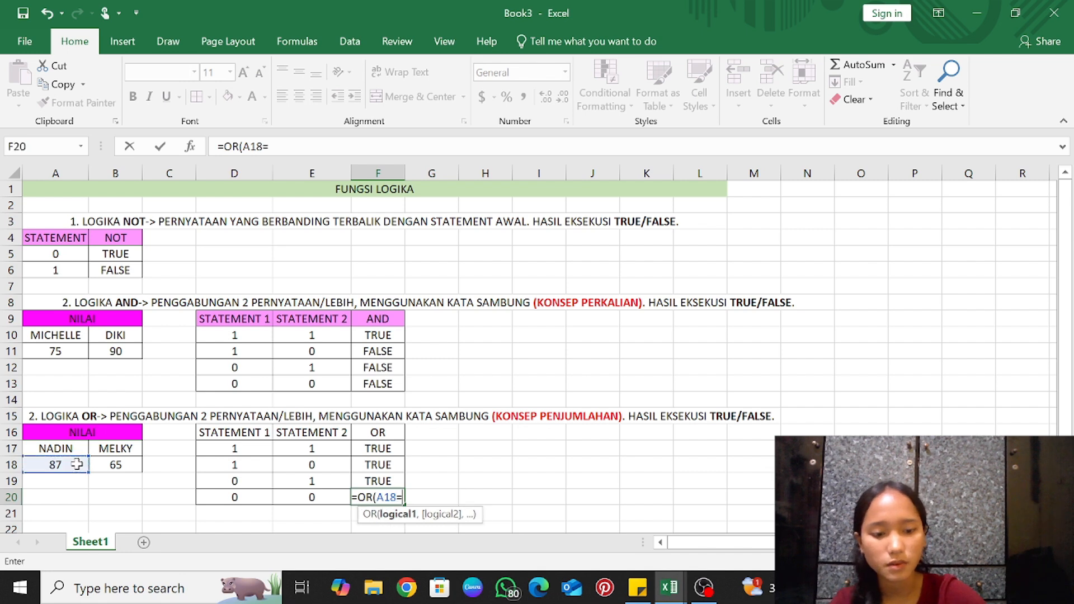
pyautogui.click(103, 465)
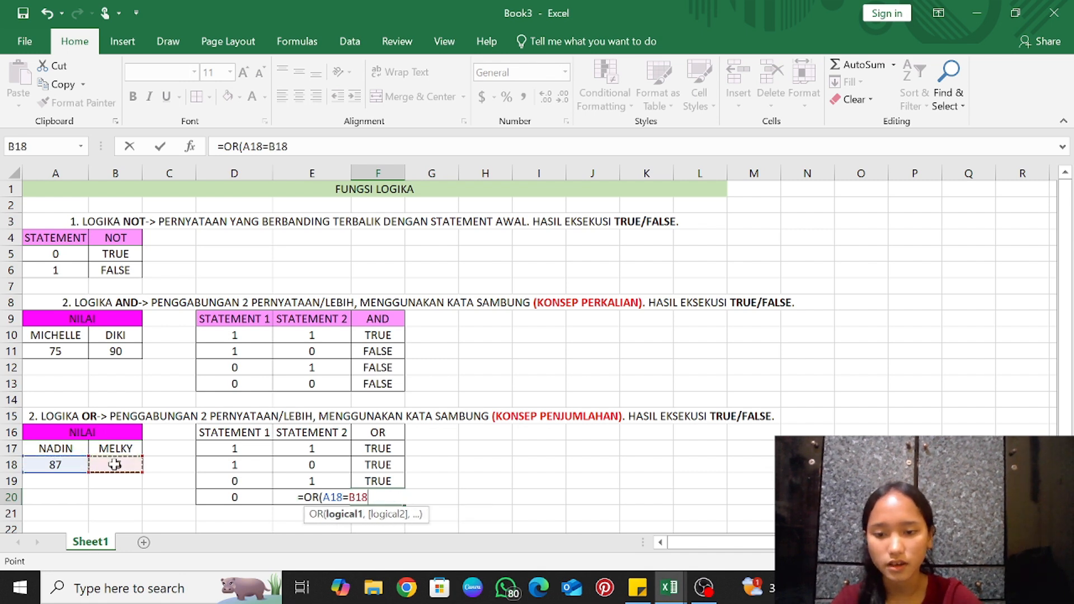
pyautogui.write(',')
pyautogui.click(77, 465)
pyautogui.write('<')
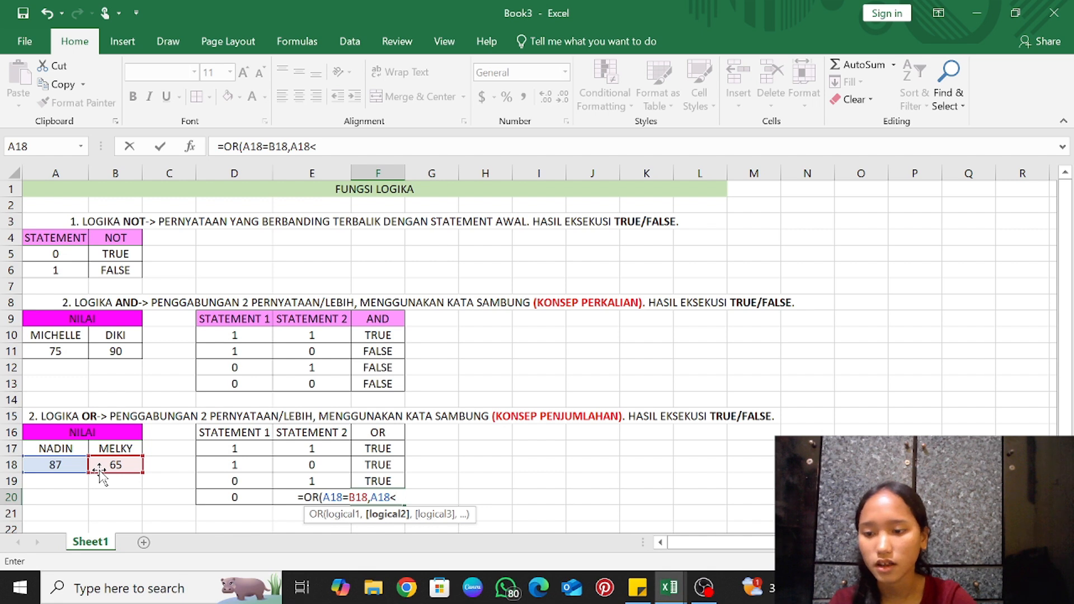
pyautogui.click(103, 464)
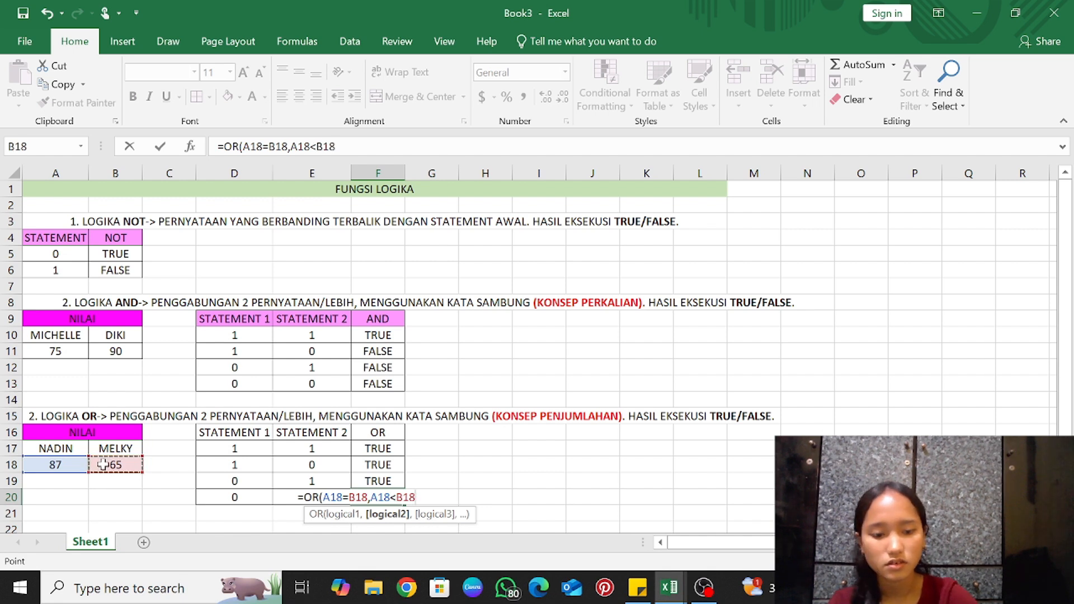
pyautogui.write(')')
pyautogui.press('Return')
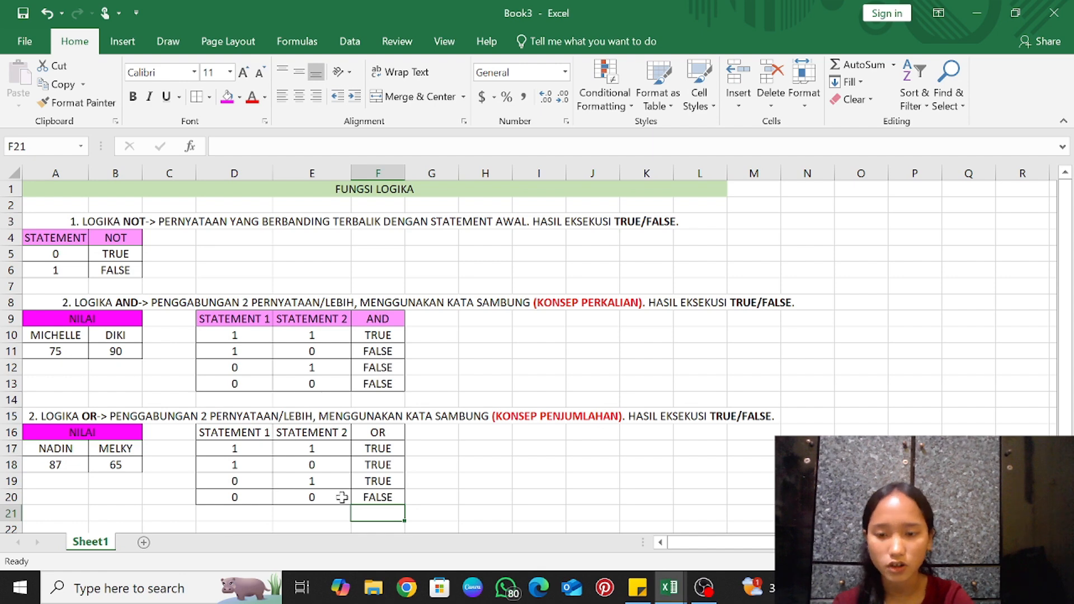
# Change the number at the start of the OR description in A15 to 3
pyautogui.scroll(-3, 478, 495)
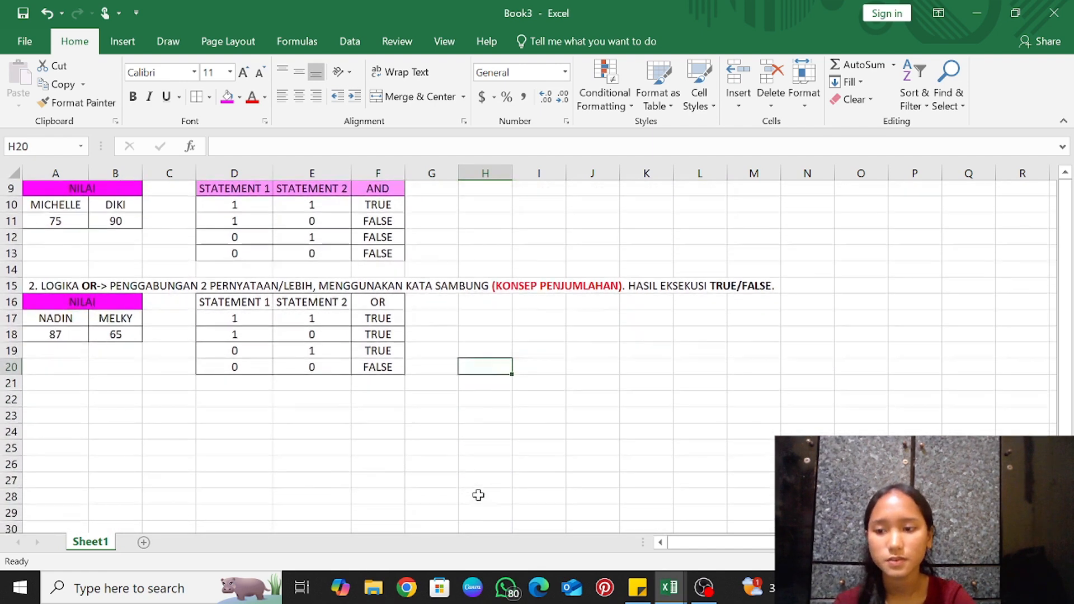
pyautogui.scroll(3, 479, 495)
pyautogui.click(32, 418)
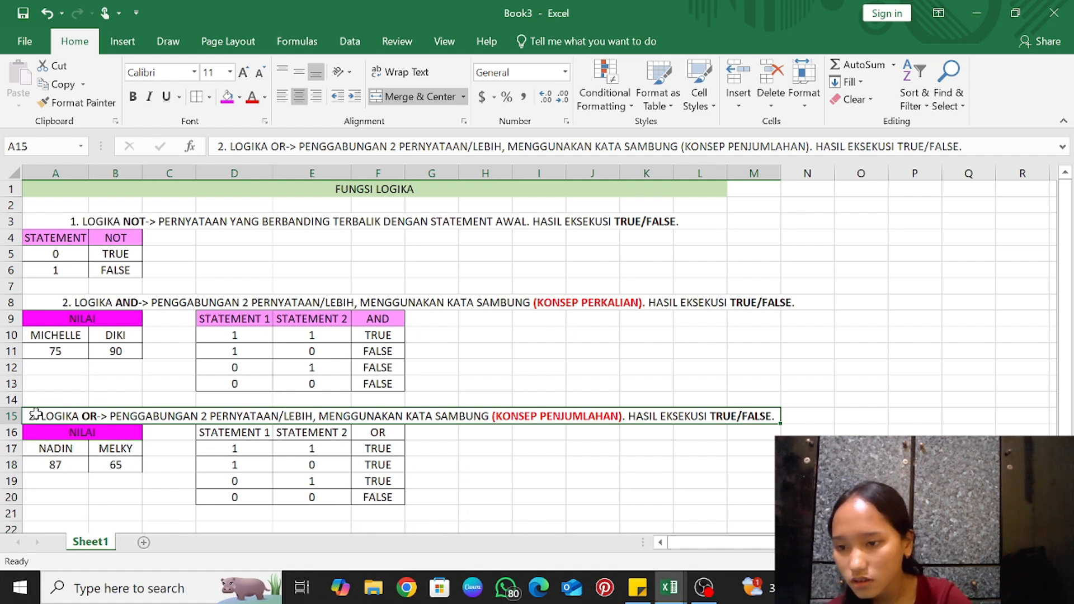
pyautogui.doubleClick(35, 414)
pyautogui.press('BackSpace')
pyautogui.write('3')
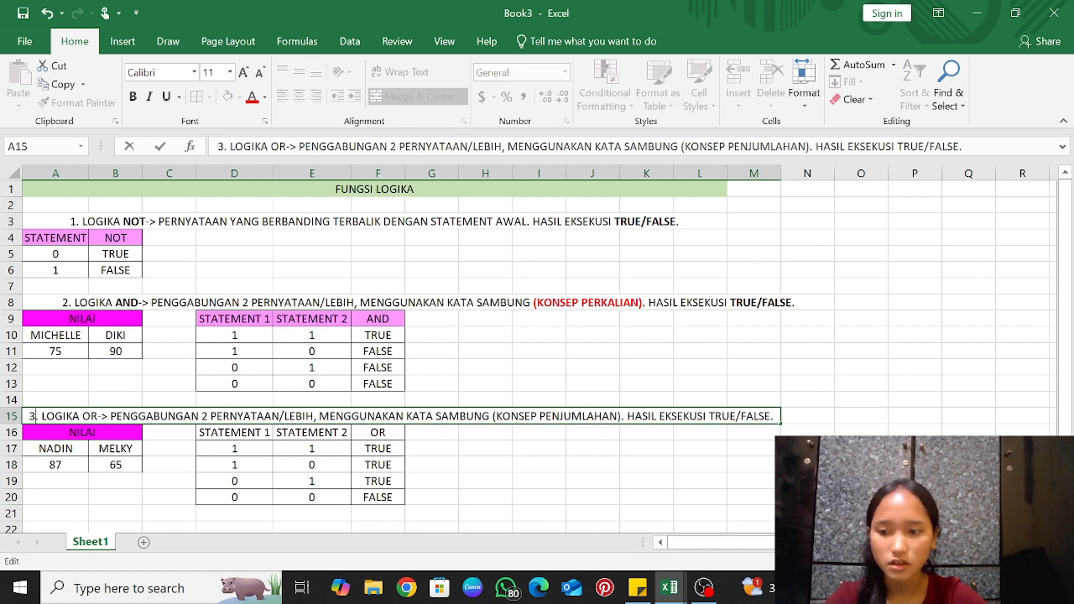
pyautogui.click(147, 495)
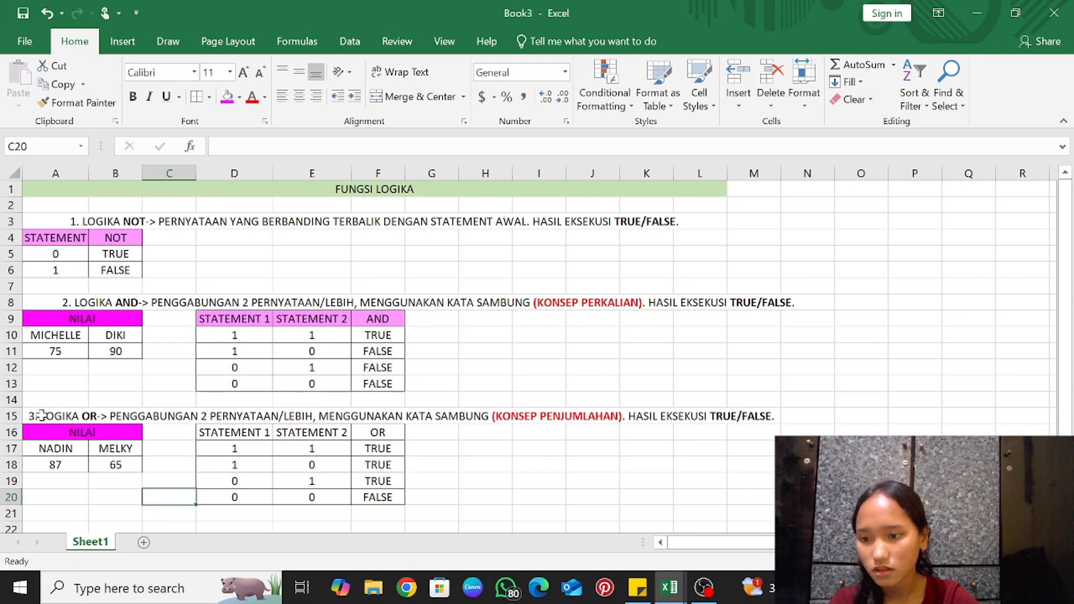
# Delete and retype the opening "3. L" of the OR description in A15
pyautogui.doubleClick(43, 416)
pyautogui.press('BackSpace')
pyautogui.press('BackSpace')
pyautogui.press('BackSpace')
pyautogui.press('BackSpace')
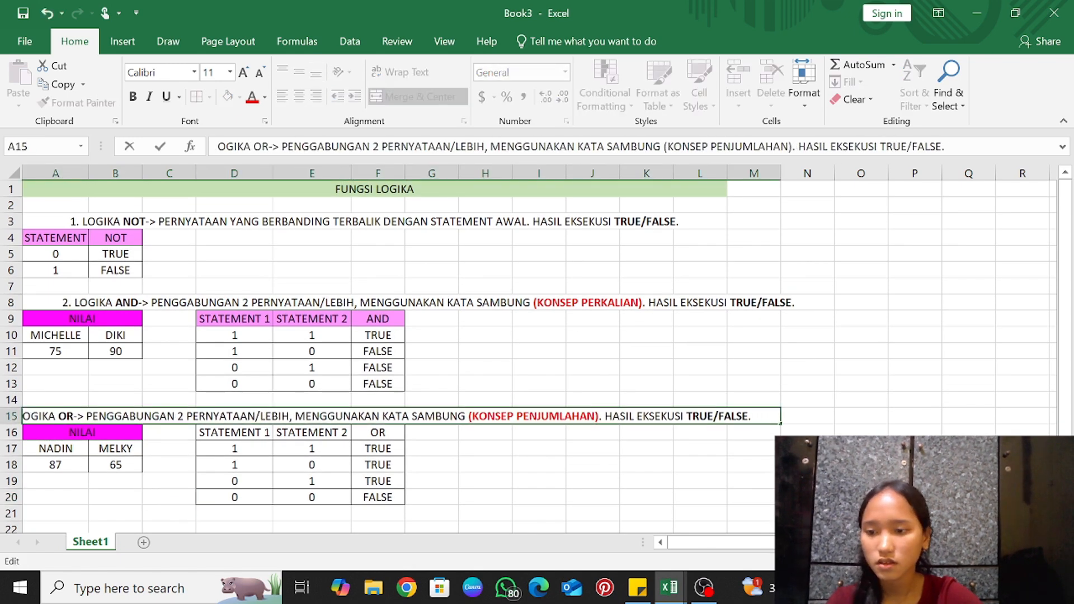
pyautogui.write('3. L')
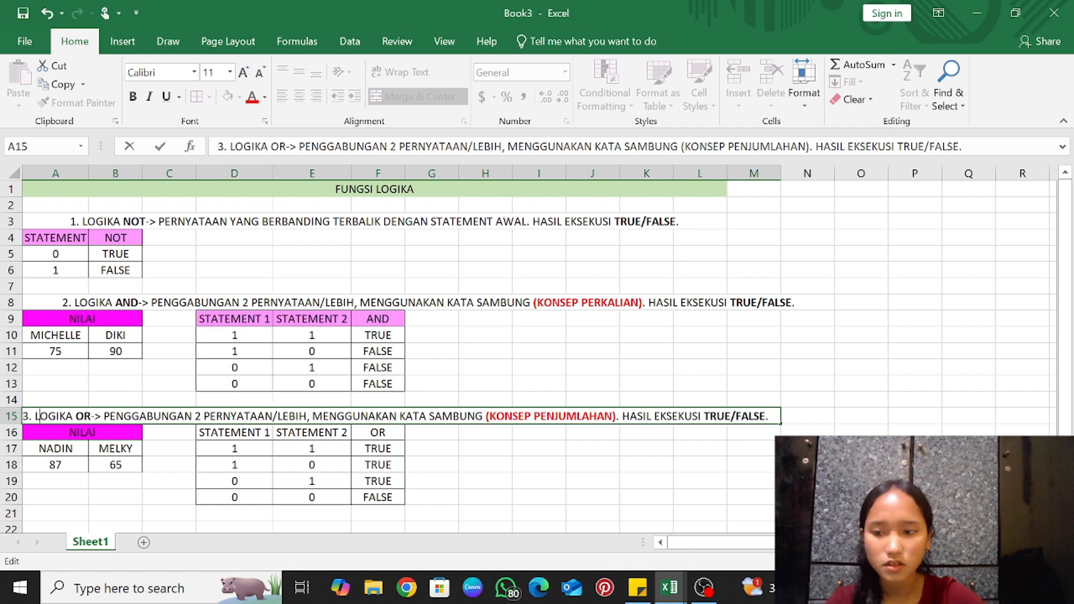
pyautogui.click(215, 490)
# Fill the OR table's header cells D16:F16 with the same light pink as the AND table's header
pyautogui.scroll(-4, 224, 392)
pyautogui.moveTo(234, 238); pyautogui.dragTo(378, 238)
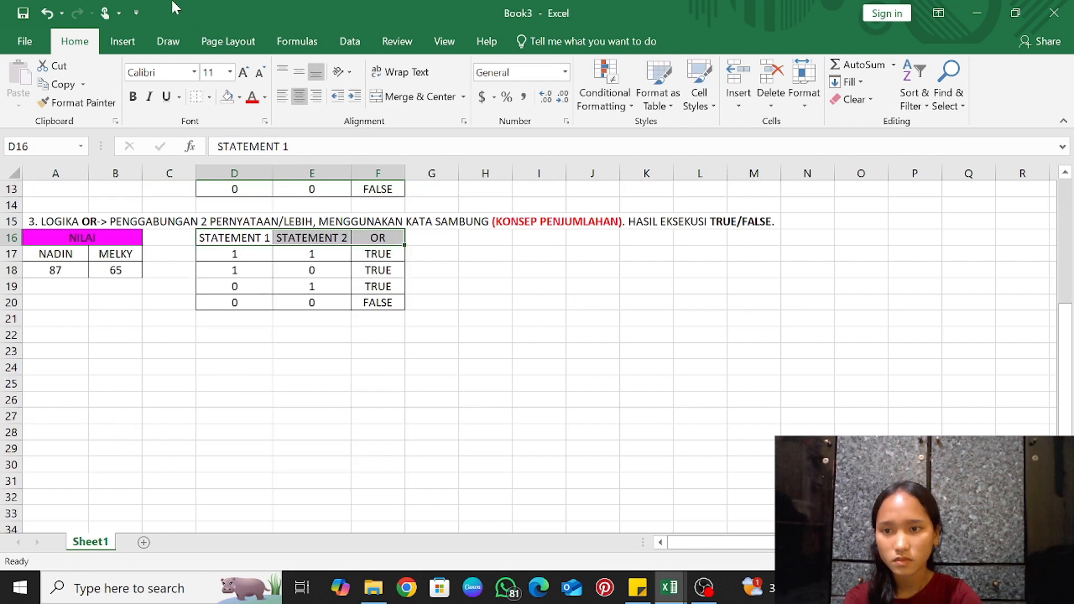
pyautogui.click(238, 101)
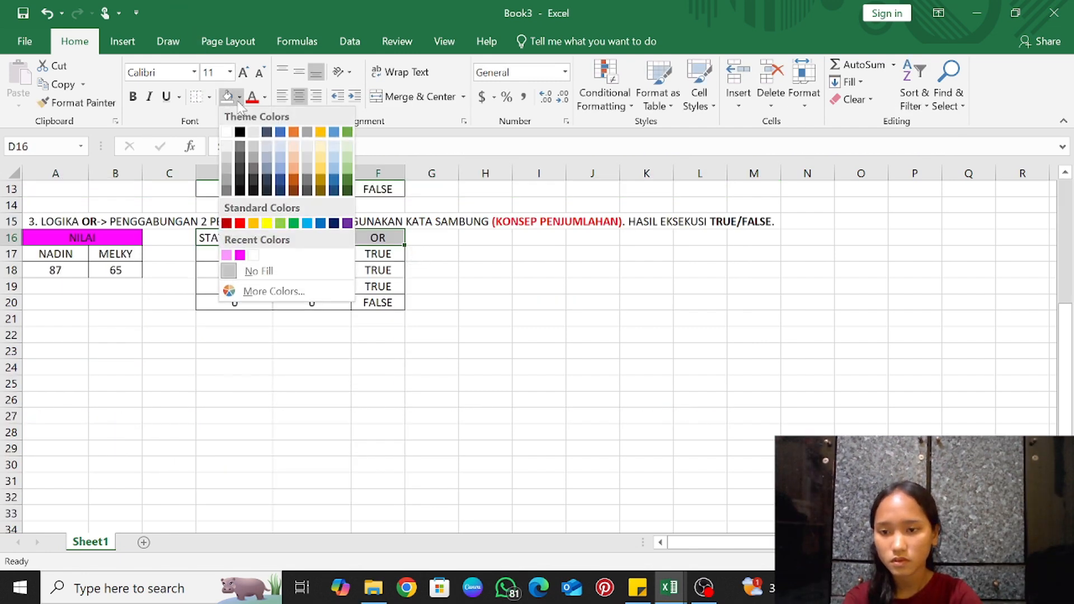
pyautogui.click(228, 256)
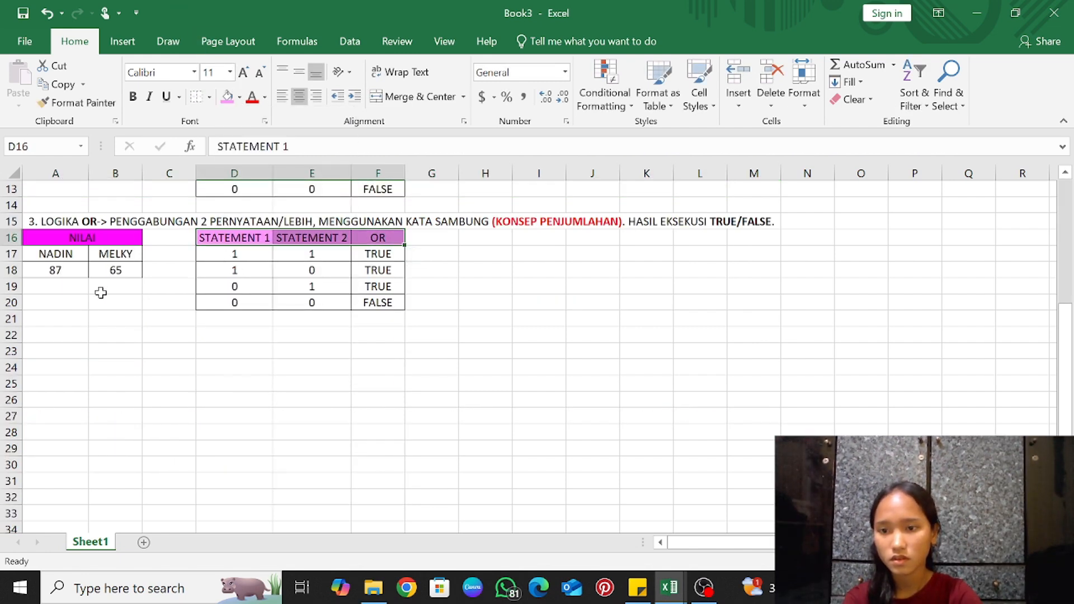
pyautogui.click(48, 335)
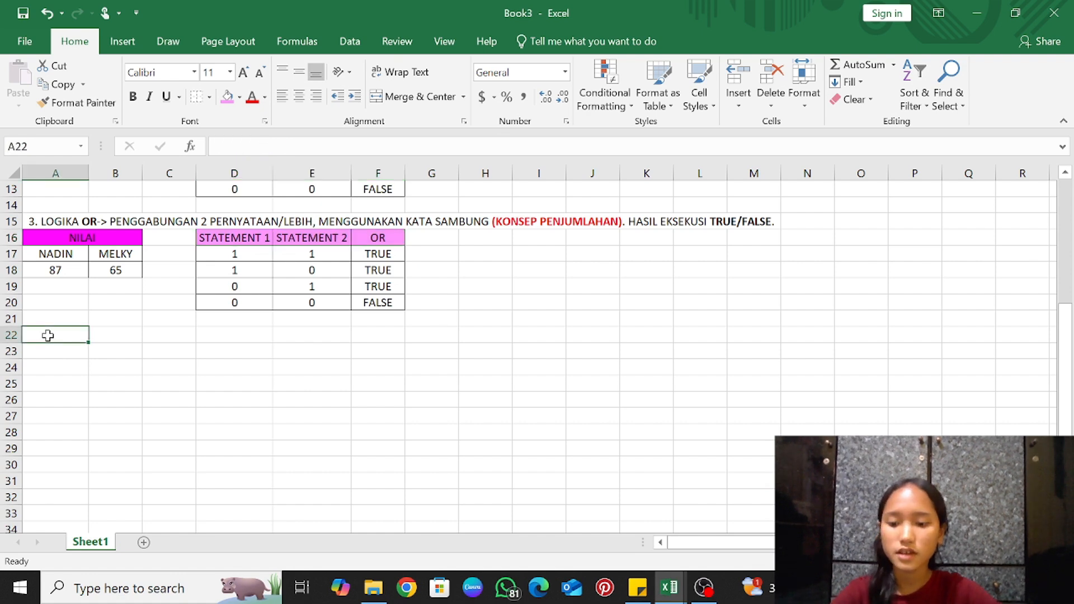
# Enter "4. LOGIKA IF-> MENENTUKAN KESIMPULAN DARI BEBERAPA KONDISI/KEADAAN. HASIL EKSEKUSI TRUE/FALSE." as the section heading in cell A22
pyautogui.write('4. LOGIKA IF')
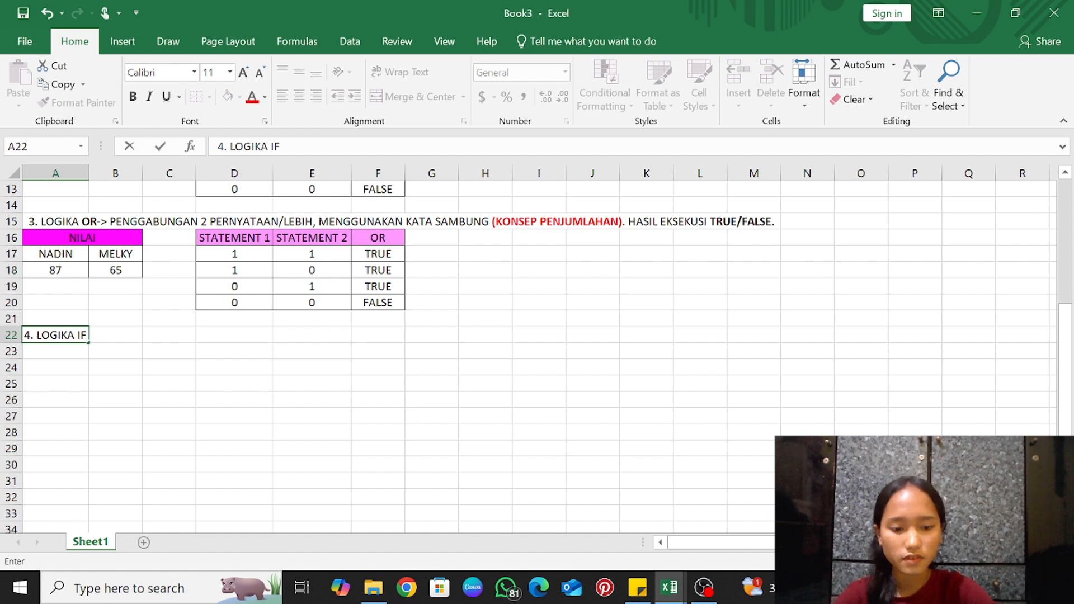
pyautogui.write('->')
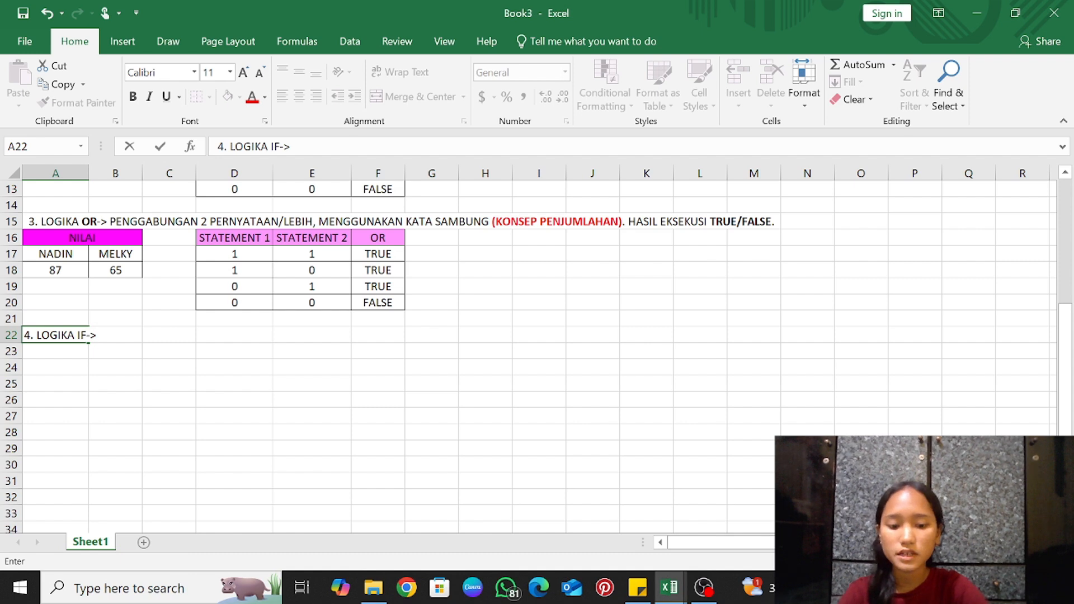
pyautogui.write(' MENENTU')
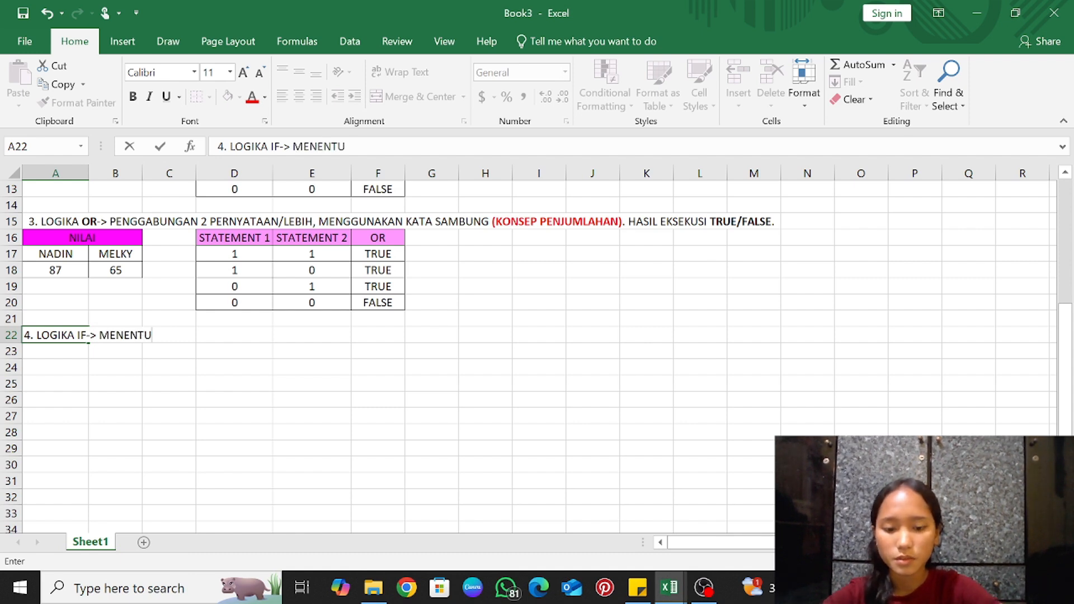
pyautogui.write('KAN K')
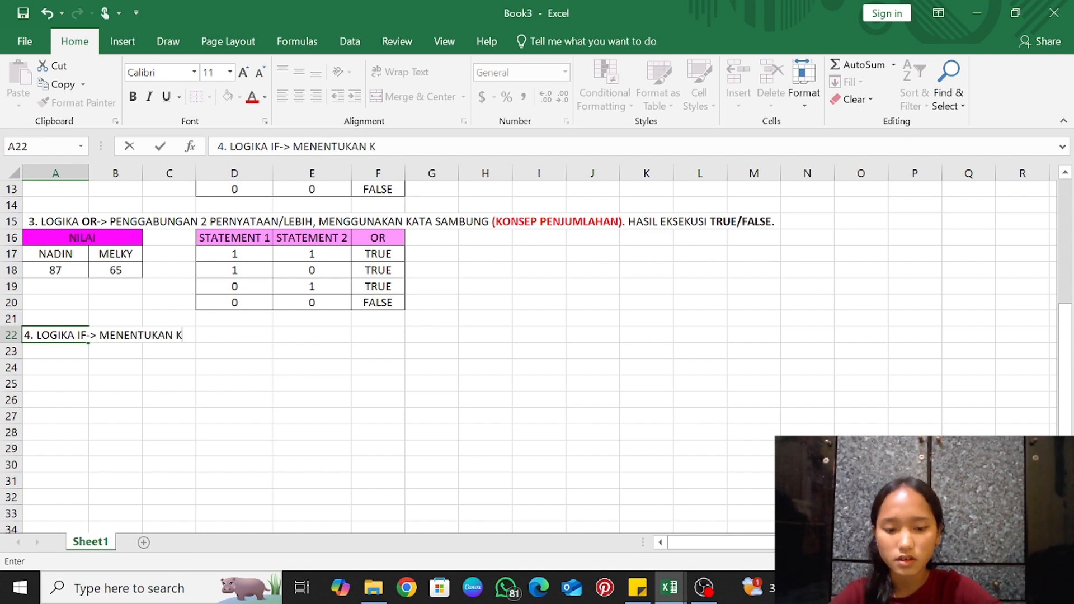
pyautogui.write('ESIMPULAN')
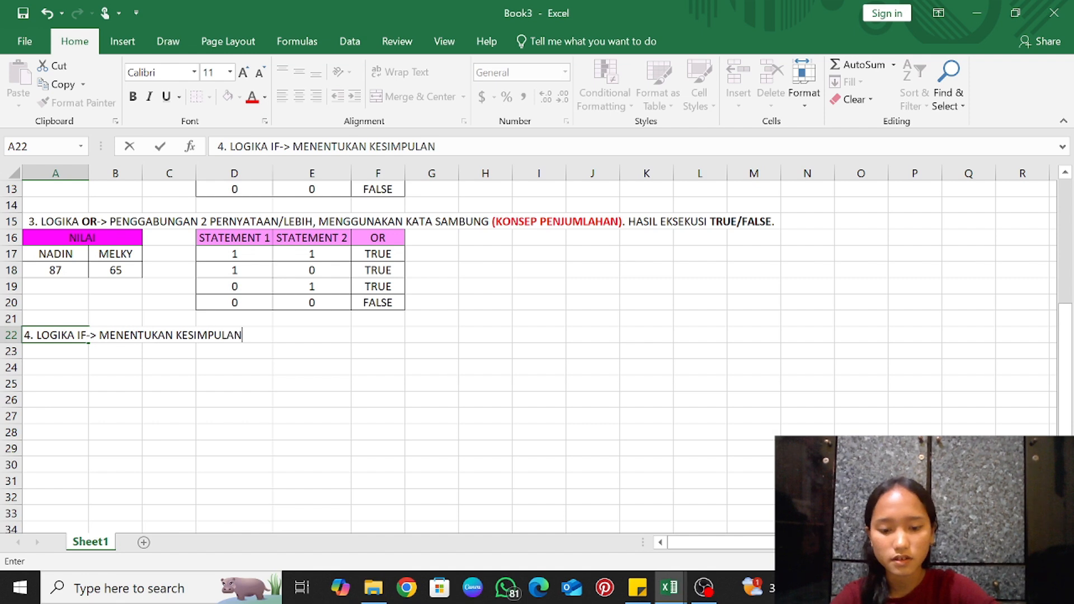
pyautogui.write(' DARI BEBR')
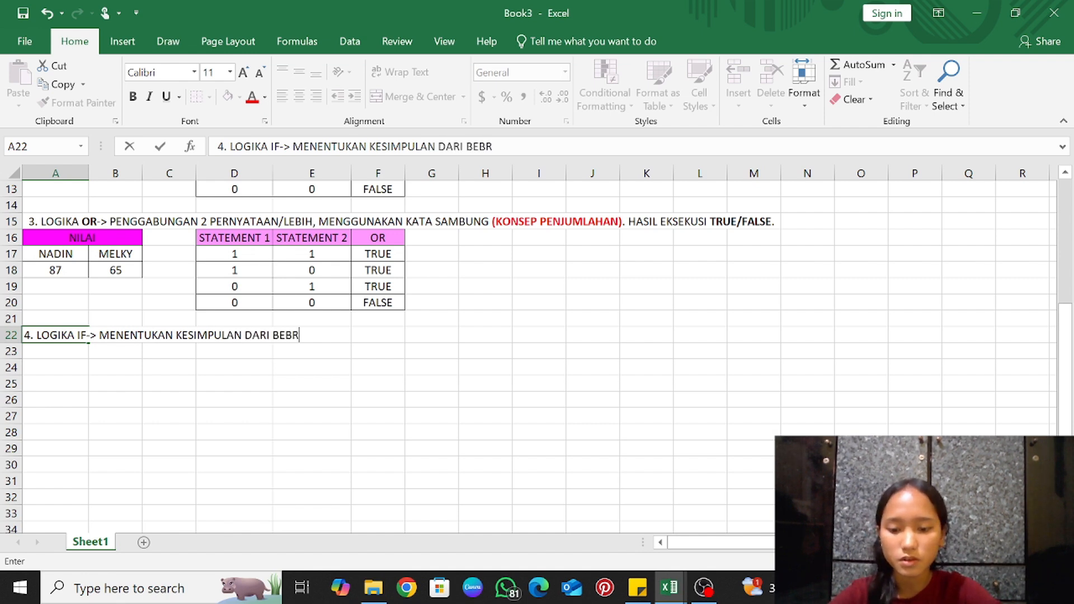
pyautogui.press('BackSpace')
pyautogui.write('ERA')
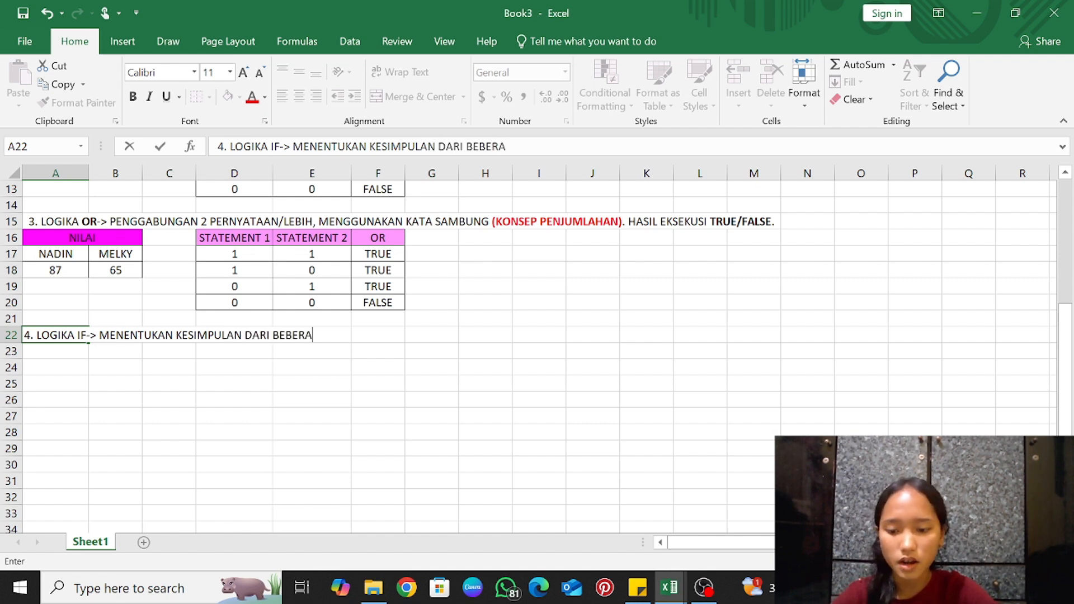
pyautogui.write('PA KON')
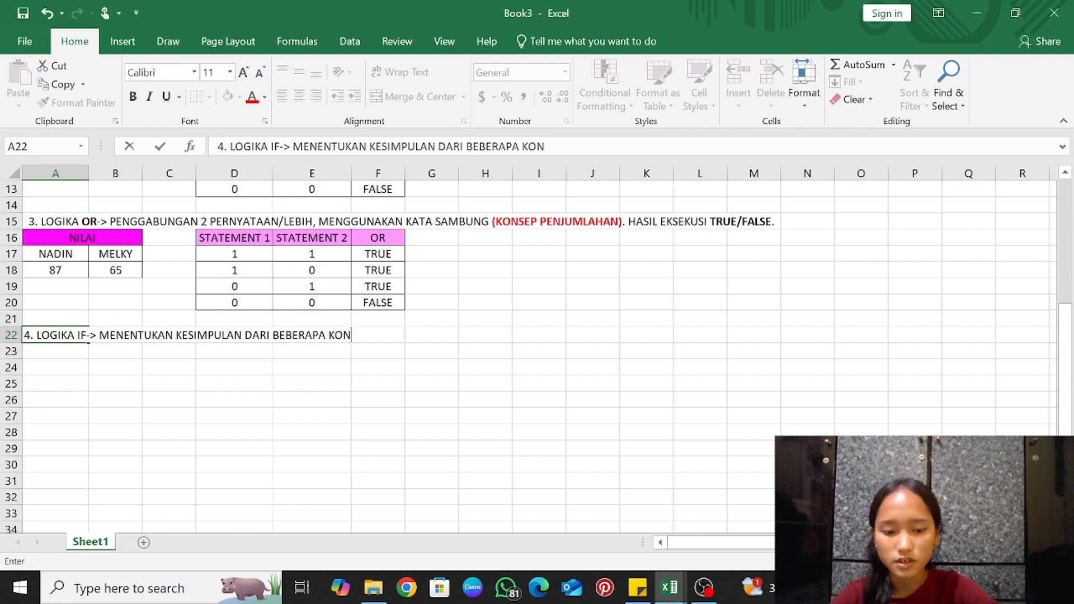
pyautogui.write('DISI/')
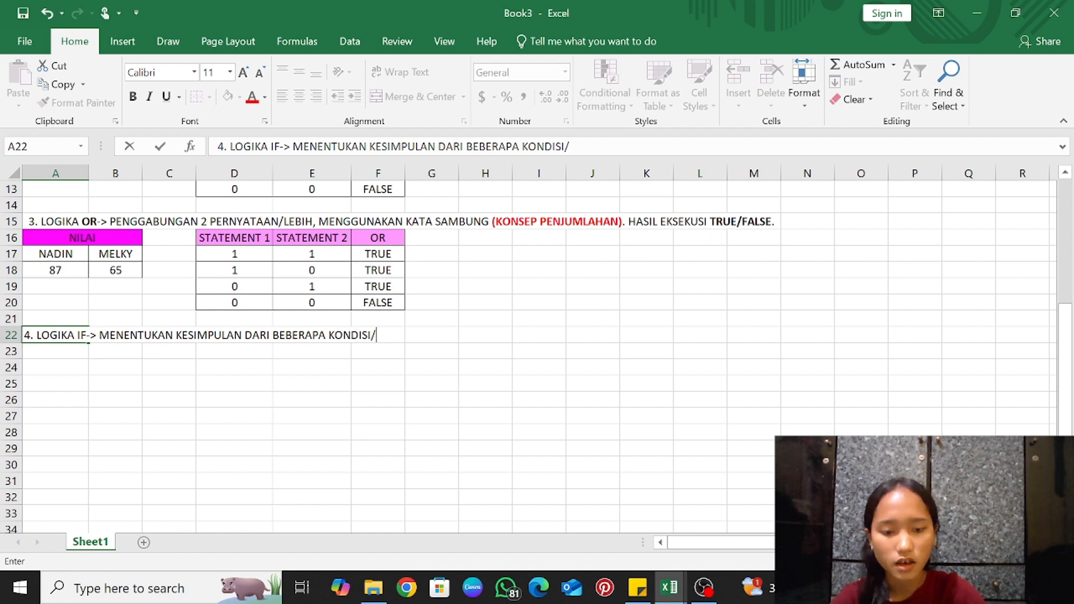
pyautogui.write('KEADAAN')
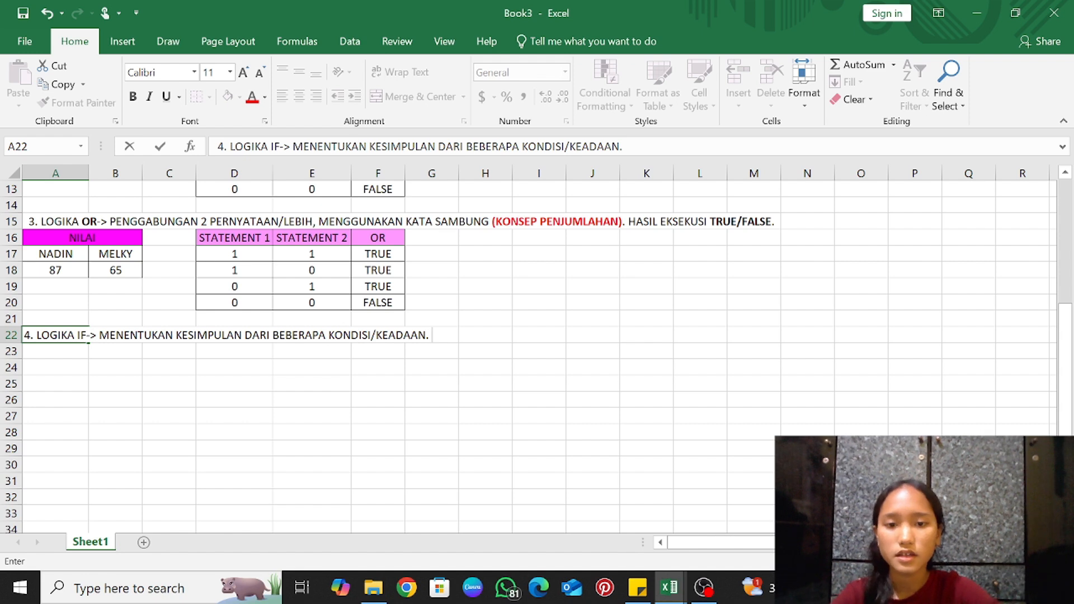
pyautogui.write('. HE')
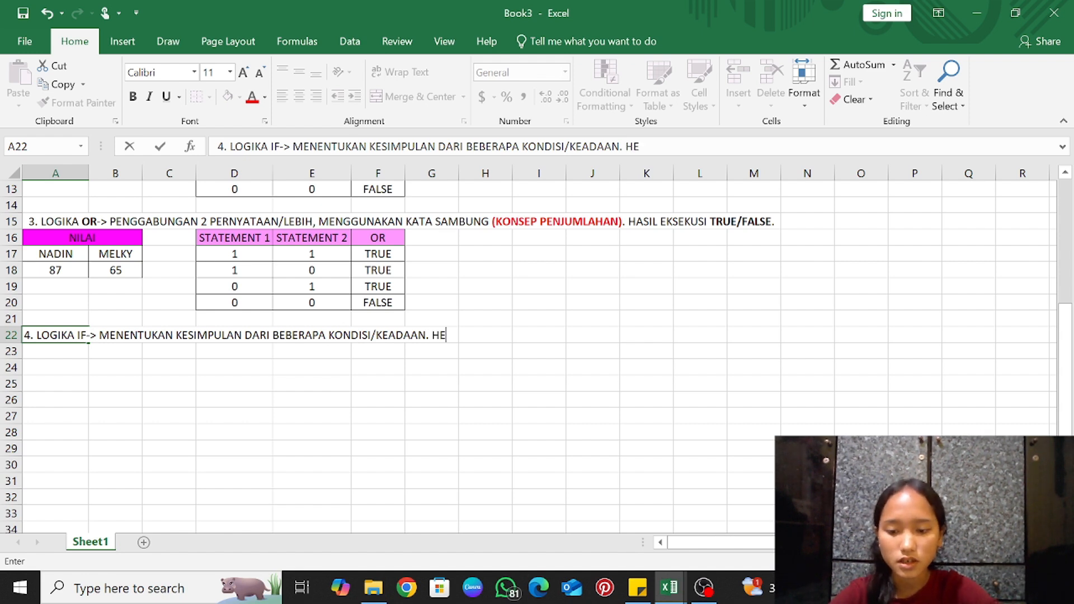
pyautogui.press('BackSpace')
pyautogui.write('ASIL EKS')
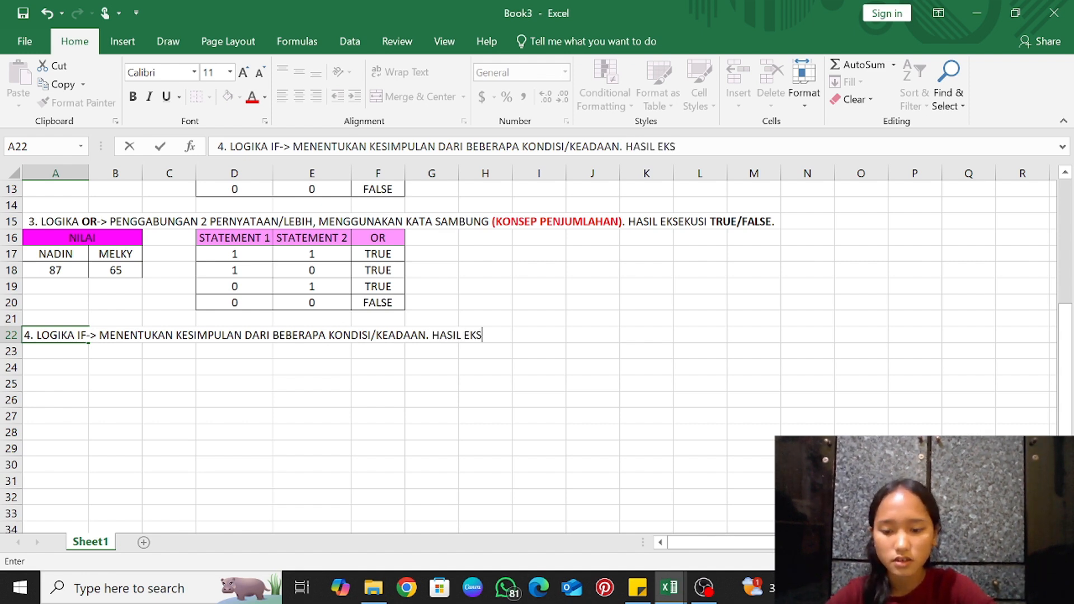
pyautogui.write('EKUSI')
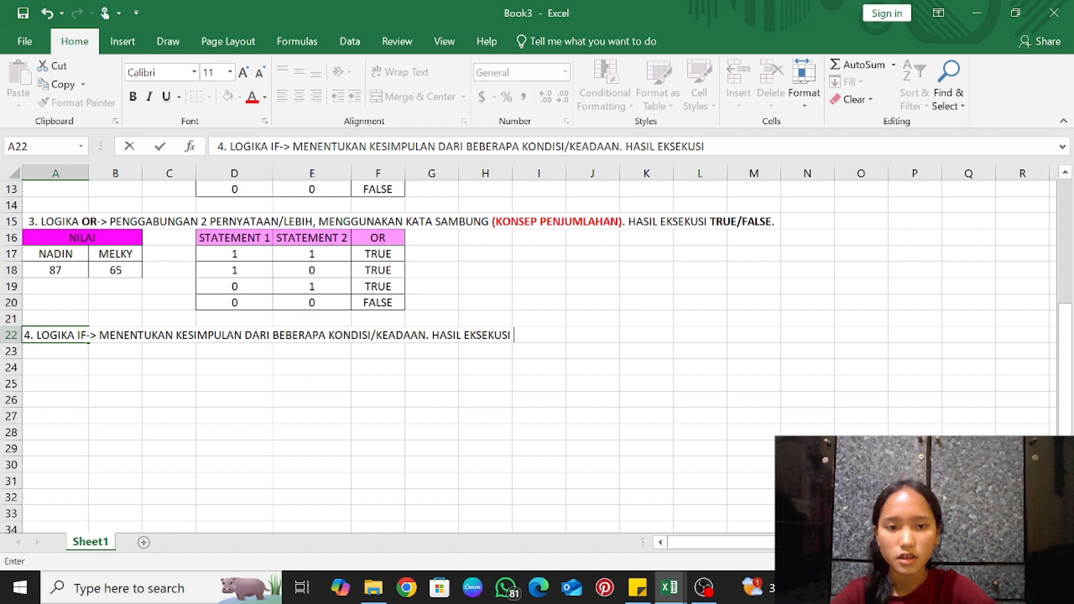
pyautogui.write(' T')
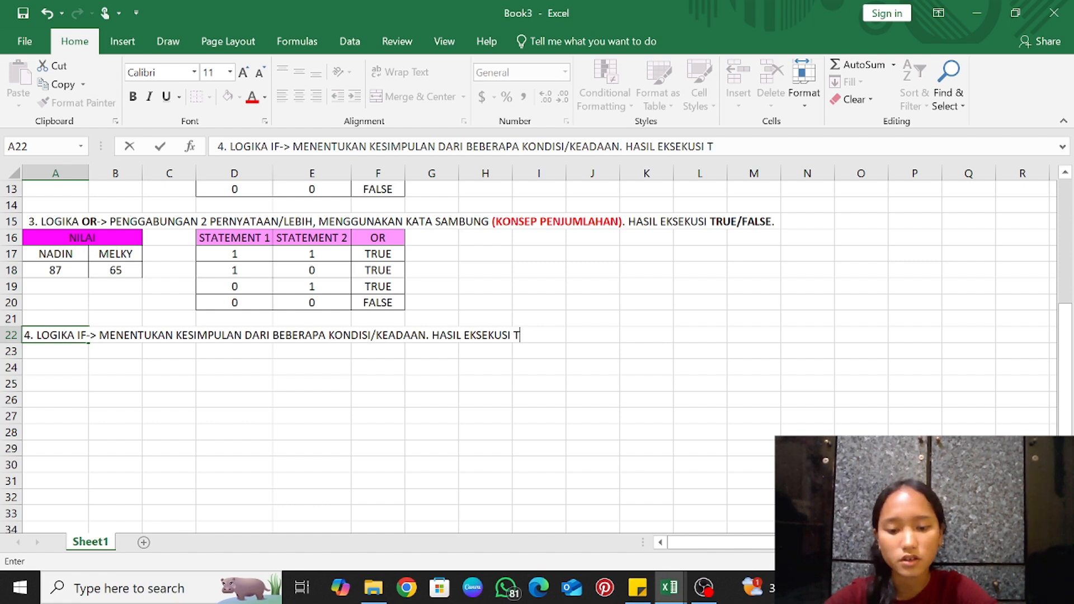
pyautogui.write('RUE/')
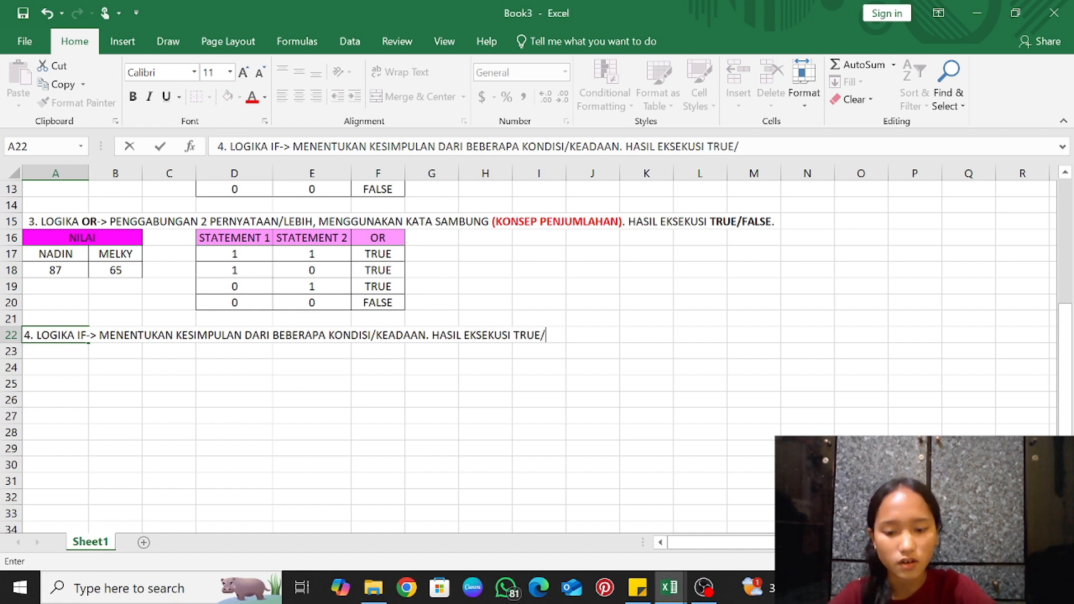
pyautogui.write('FALSE.')
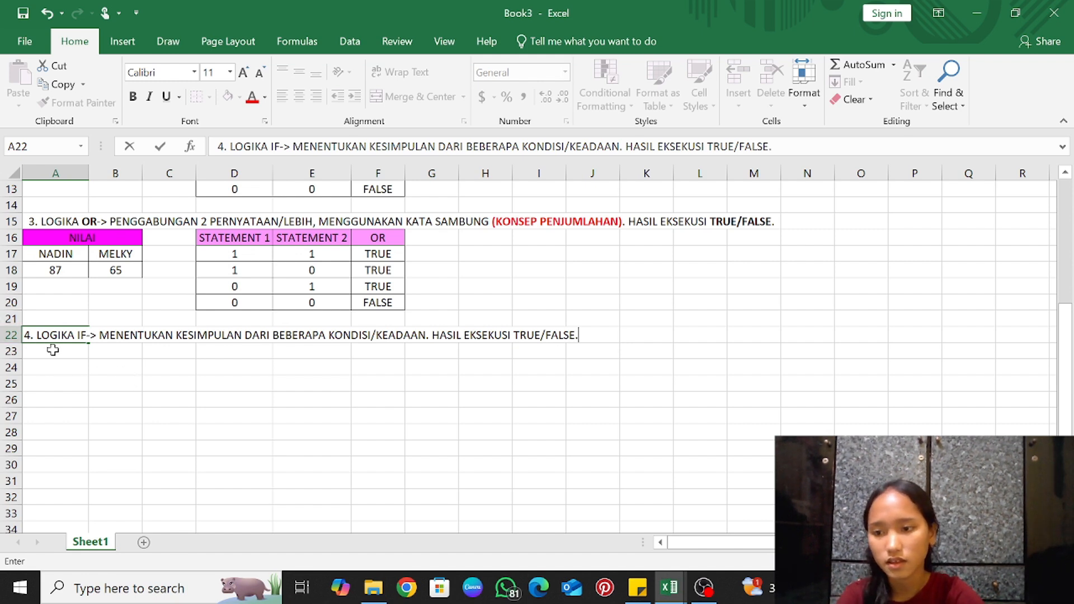
# Merge and center the LOGIKA IF heading across cells A22 to J22
pyautogui.moveTo(66, 368); pyautogui.dragTo(607, 334)
pyautogui.click(43, 337)
pyautogui.click(417, 97)
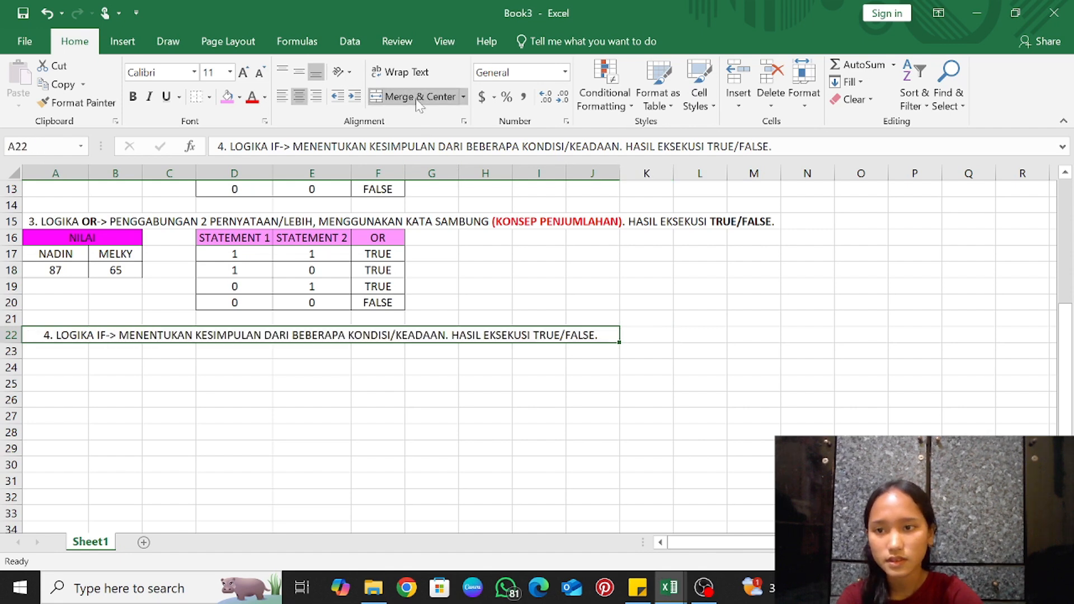
pyautogui.click(398, 352)
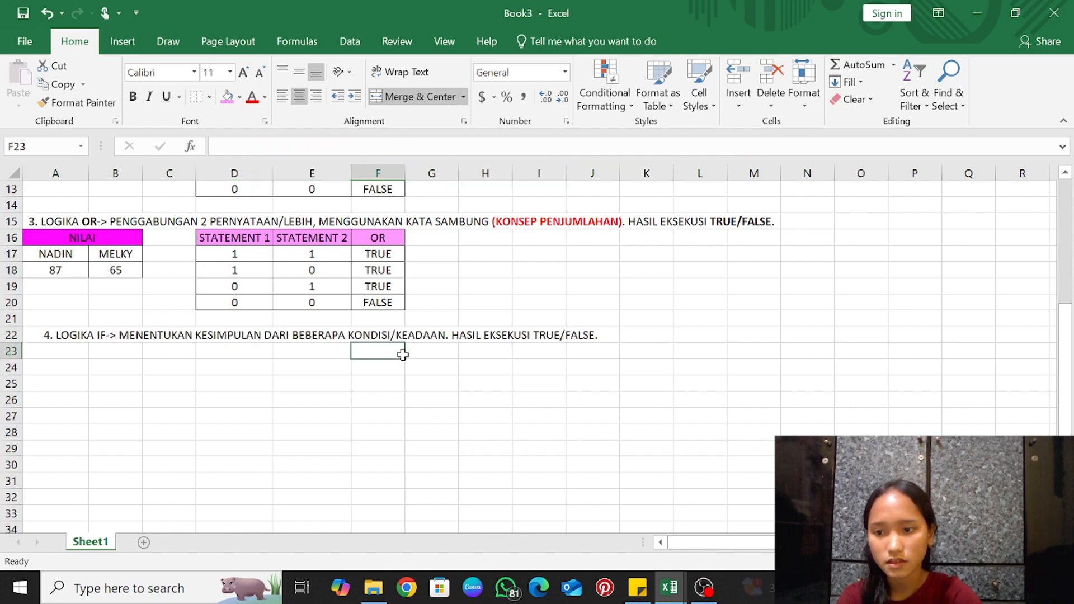
# Make the words "IF" and "TRUE/FALSE" bold within the row 22 heading
pyautogui.doubleClick(97, 335)
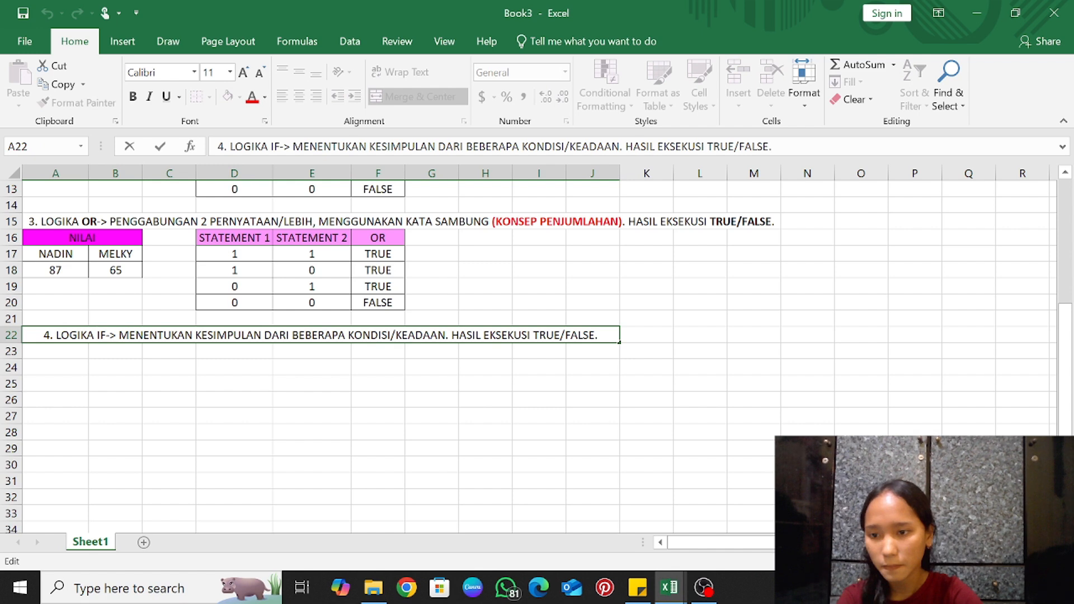
pyautogui.moveTo(96, 336); pyautogui.dragTo(106, 335)
pyautogui.click(133, 96)
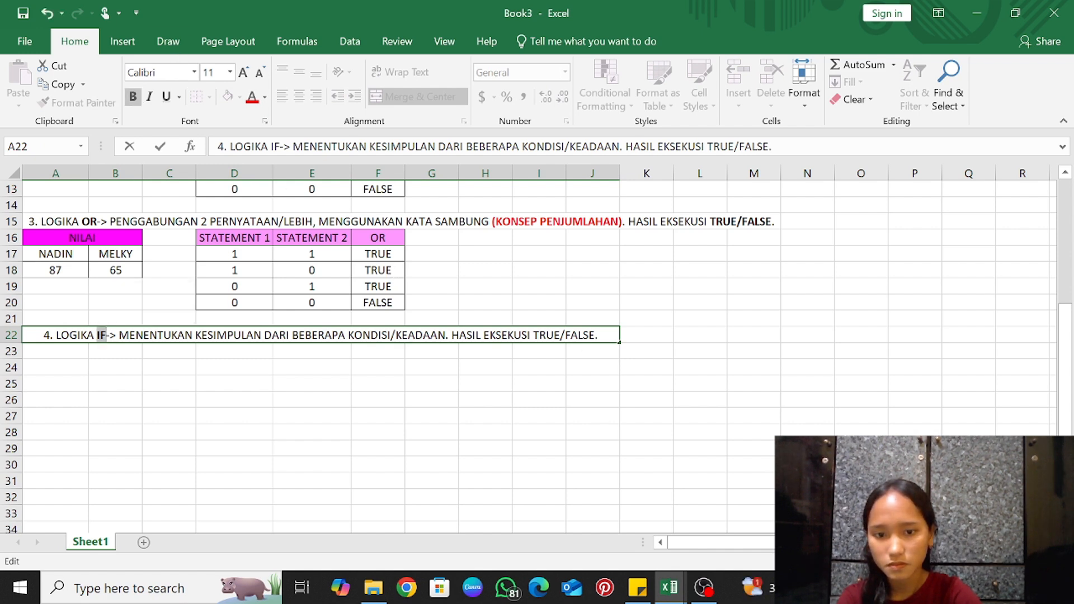
pyautogui.moveTo(532, 335); pyautogui.dragTo(595, 335)
pyautogui.hotkey('ctrl', 'b')
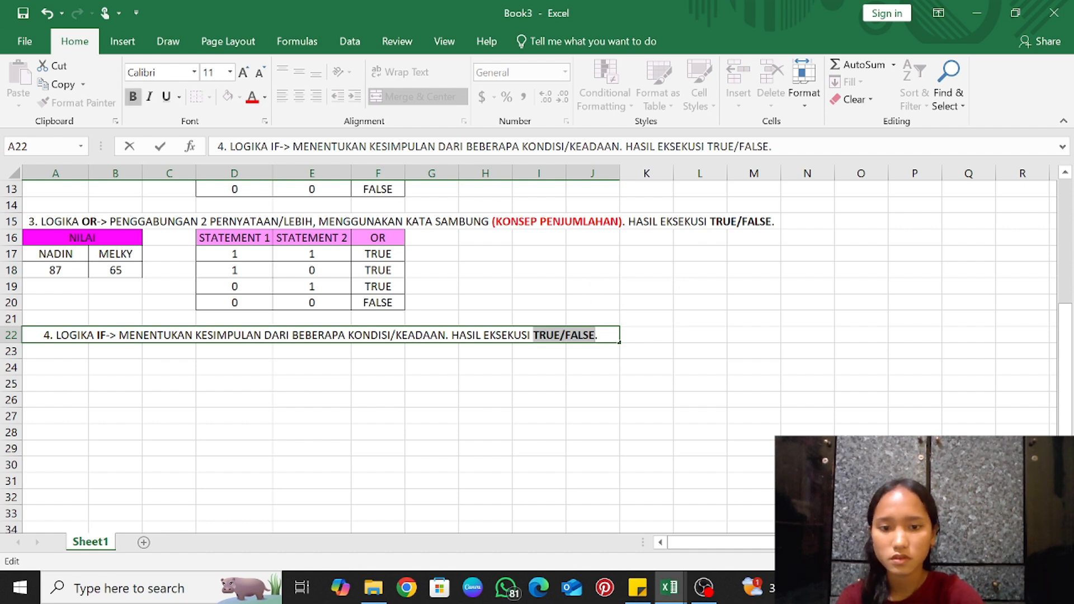
pyautogui.click(449, 433)
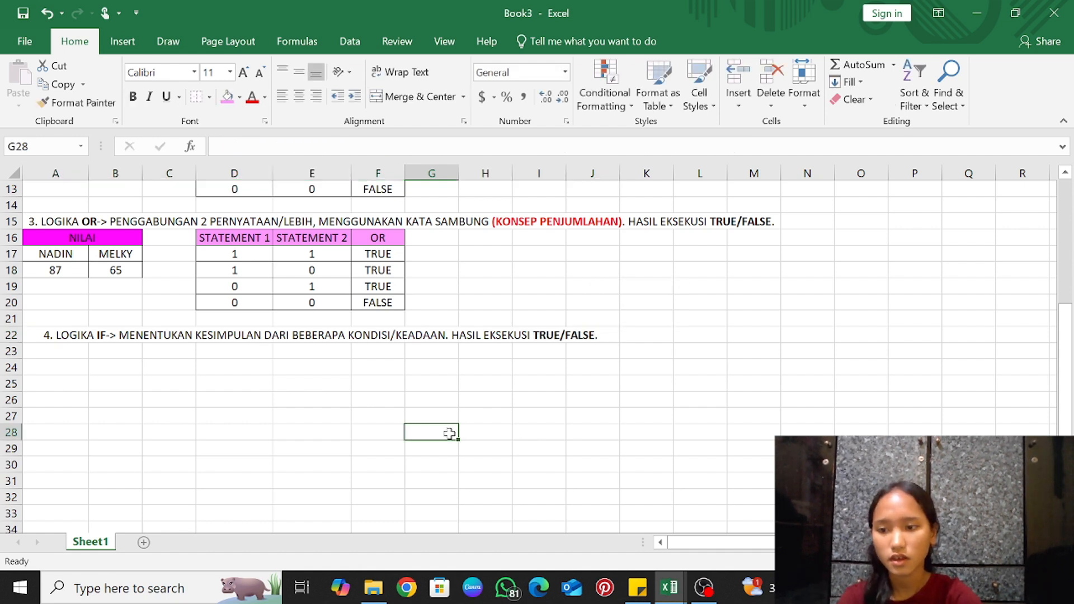
# Enter the column headers NO, NAMA, NILAI, STATUS, GRADE and PERINGKAT in cells A23 to F23
pyautogui.click(66, 358)
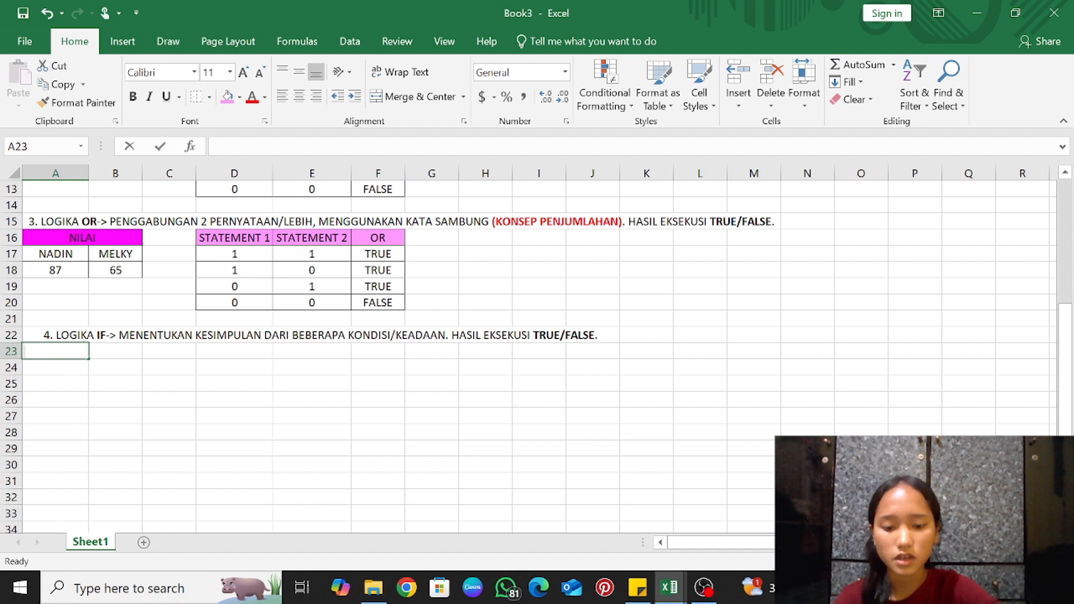
pyautogui.write('NO')
pyautogui.press('Tab')
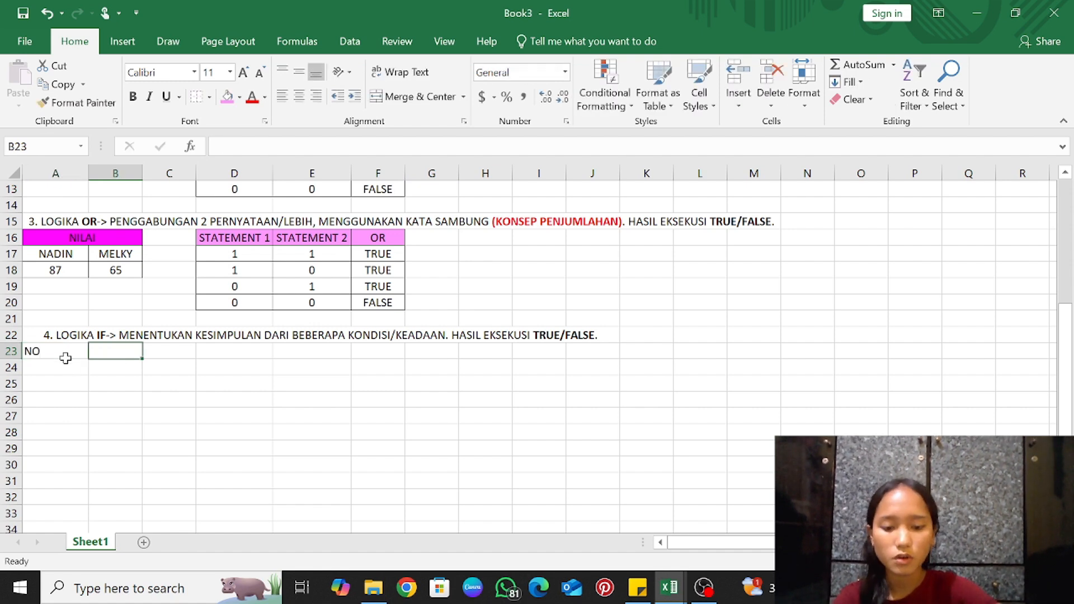
pyautogui.write('NAME')
pyautogui.press('BackSpace')
pyautogui.write('A')
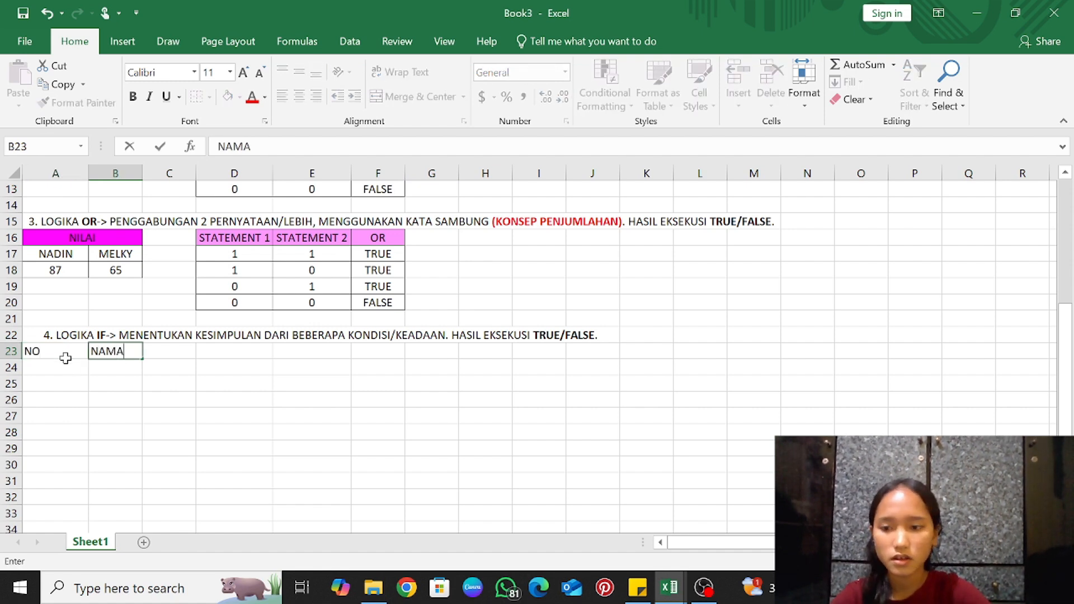
pyautogui.press('Tab')
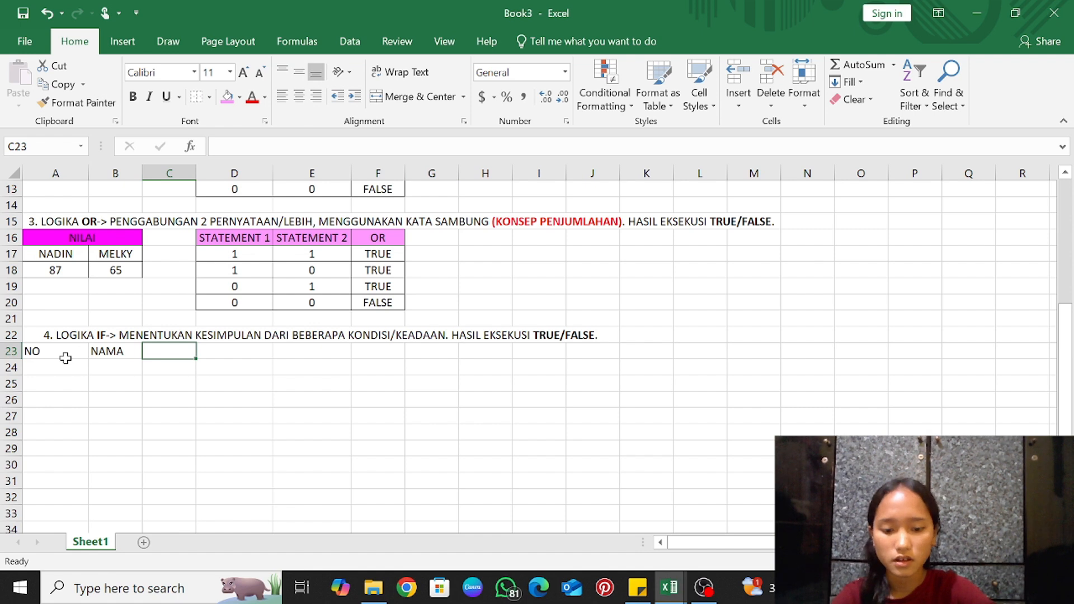
pyautogui.write('NILAI')
pyautogui.press('Tab')
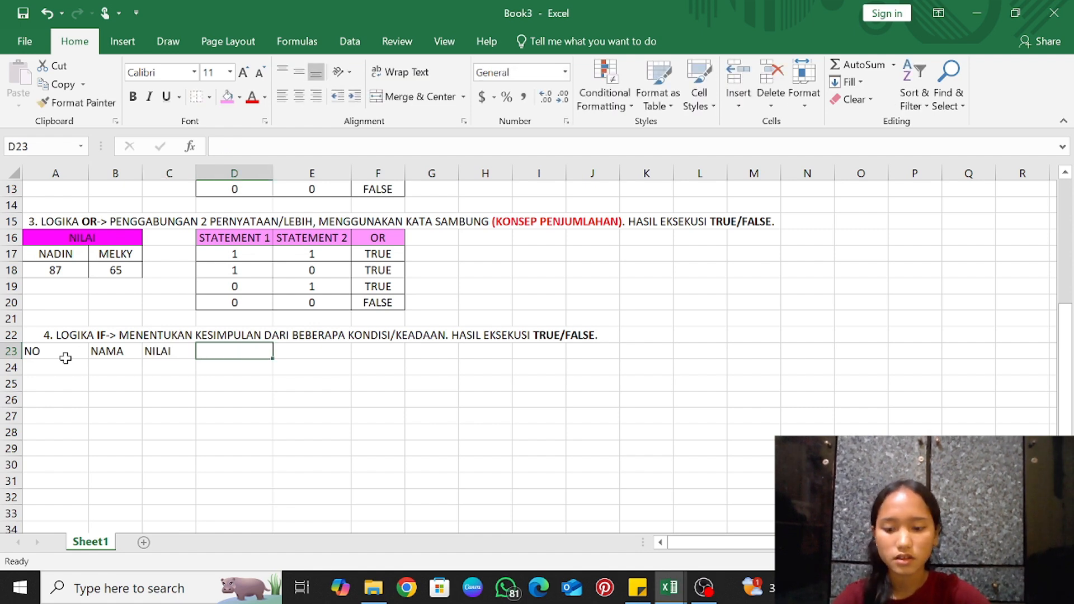
pyautogui.write('STAS')
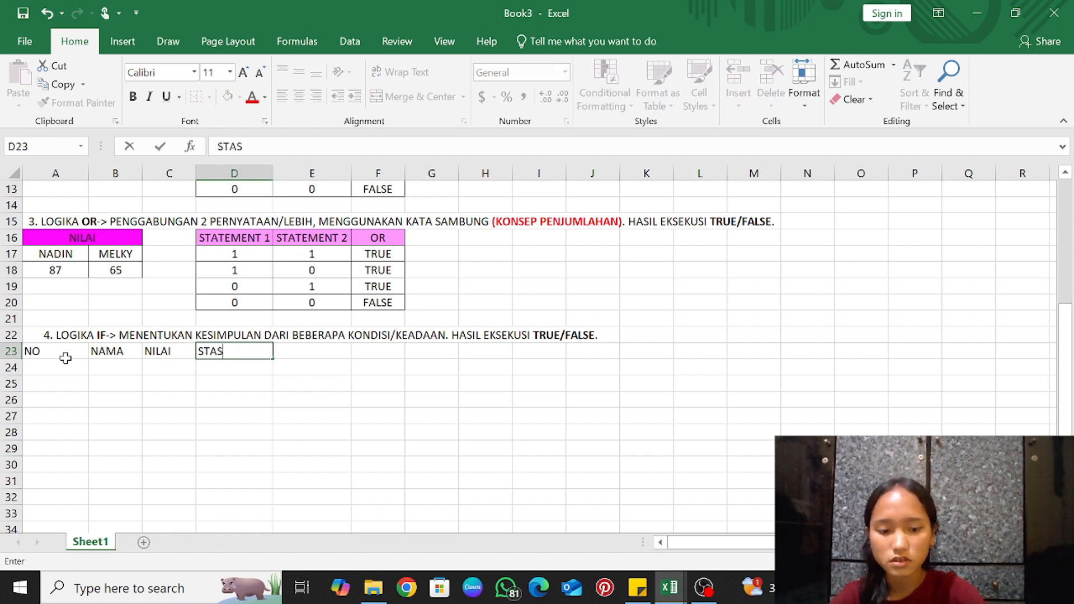
pyautogui.press('BackSpace')
pyautogui.write('TUS')
pyautogui.press('Tab')
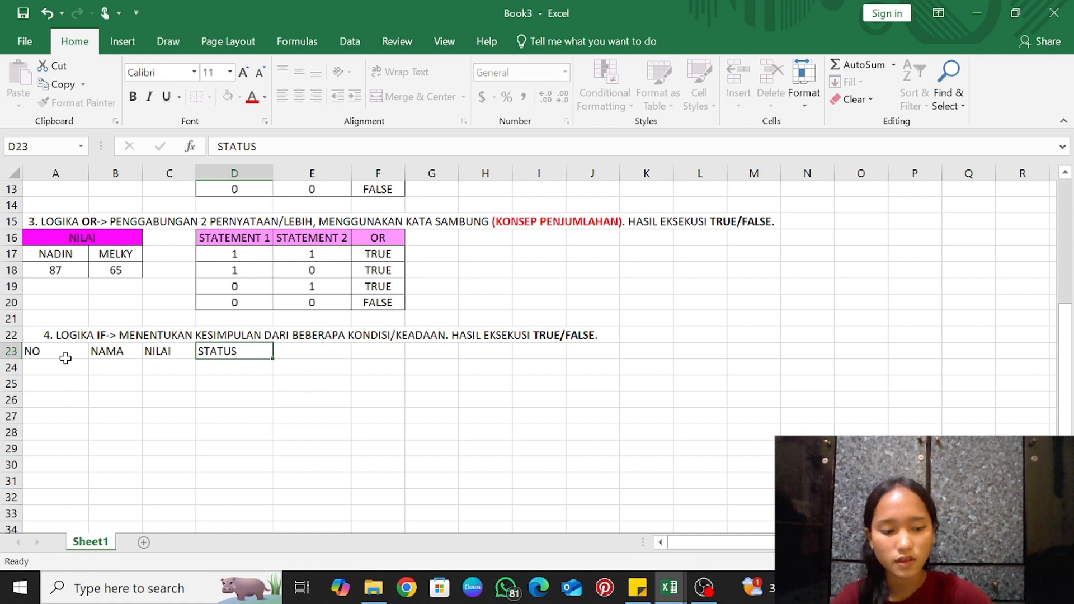
pyautogui.write('GRADE')
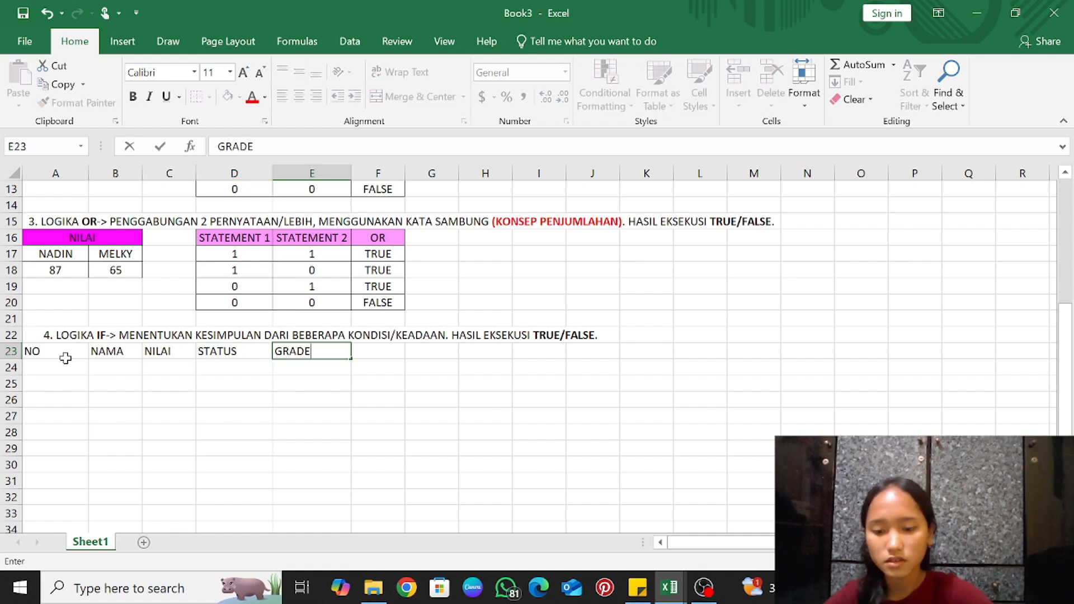
pyautogui.press('Tab')
pyautogui.write('PER')
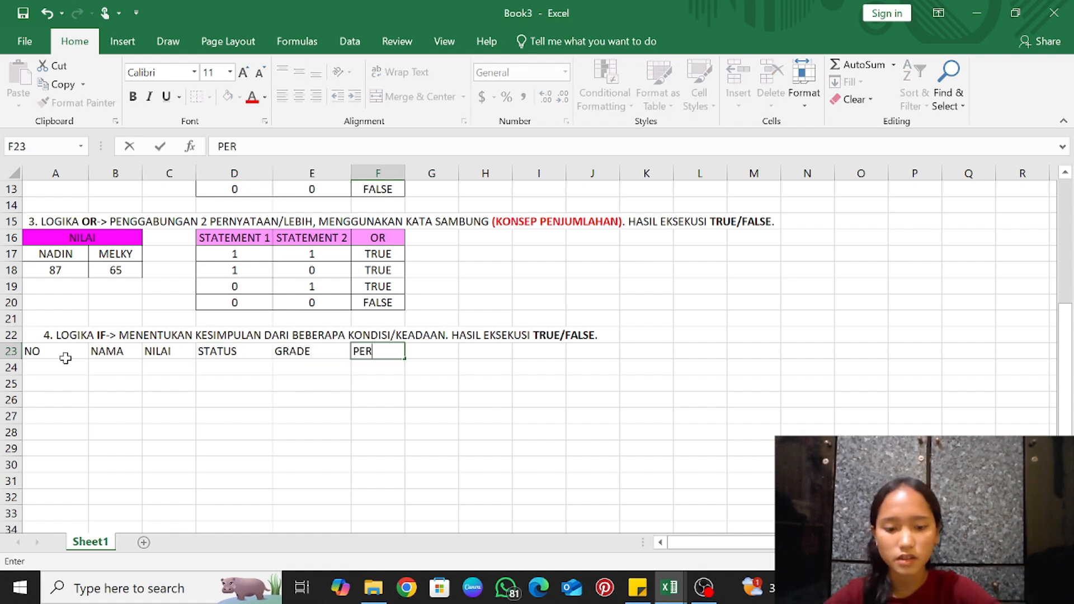
pyautogui.write('INGKAT')
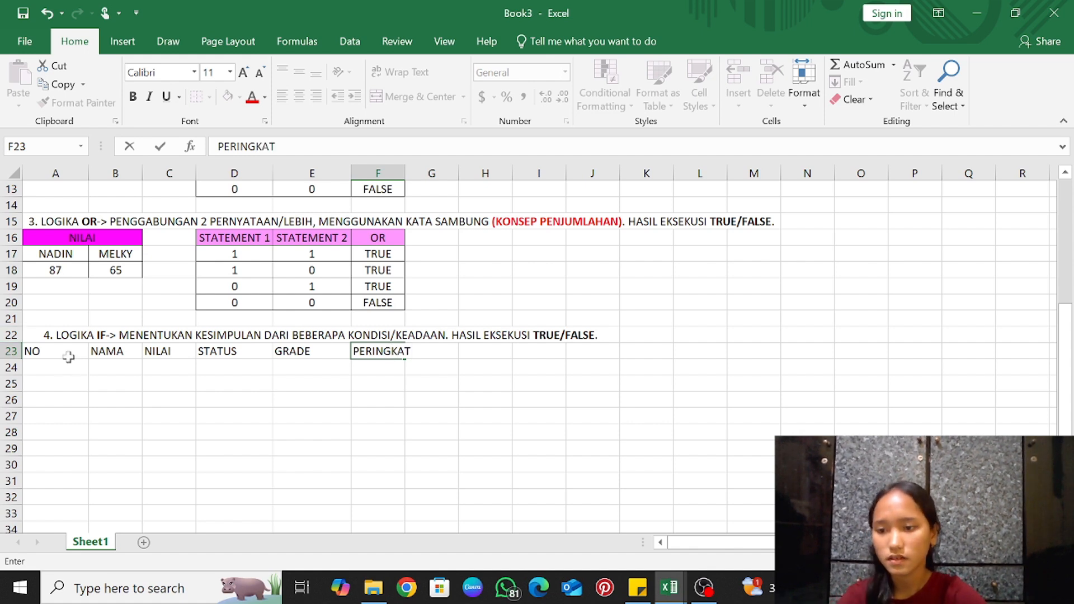
pyautogui.click(69, 367)
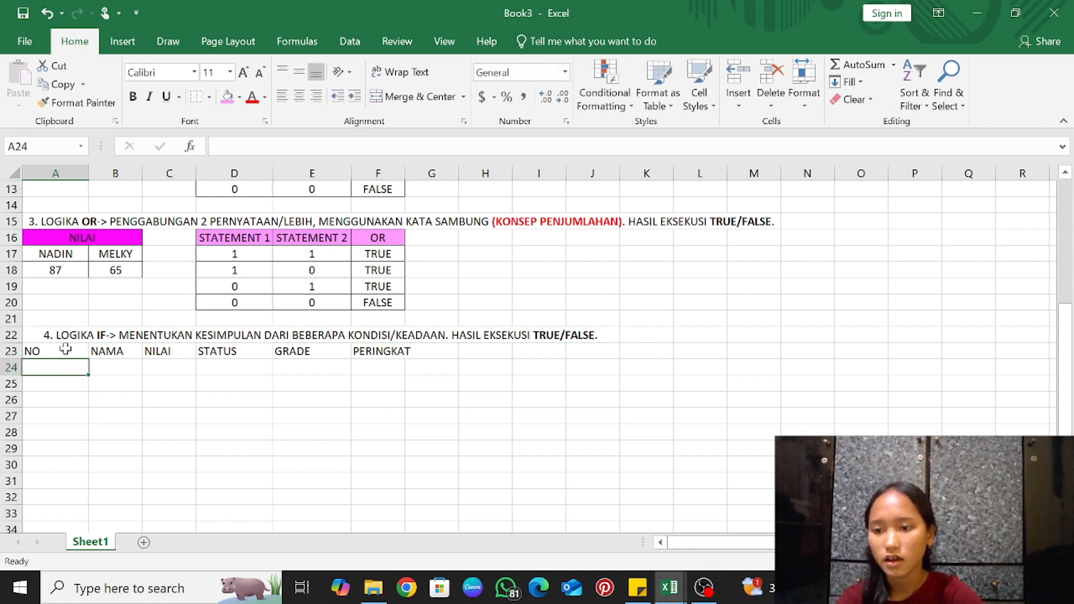
# Center the text of the header cells A23 to F23 horizontally
pyautogui.moveTo(67, 348); pyautogui.dragTo(404, 361)
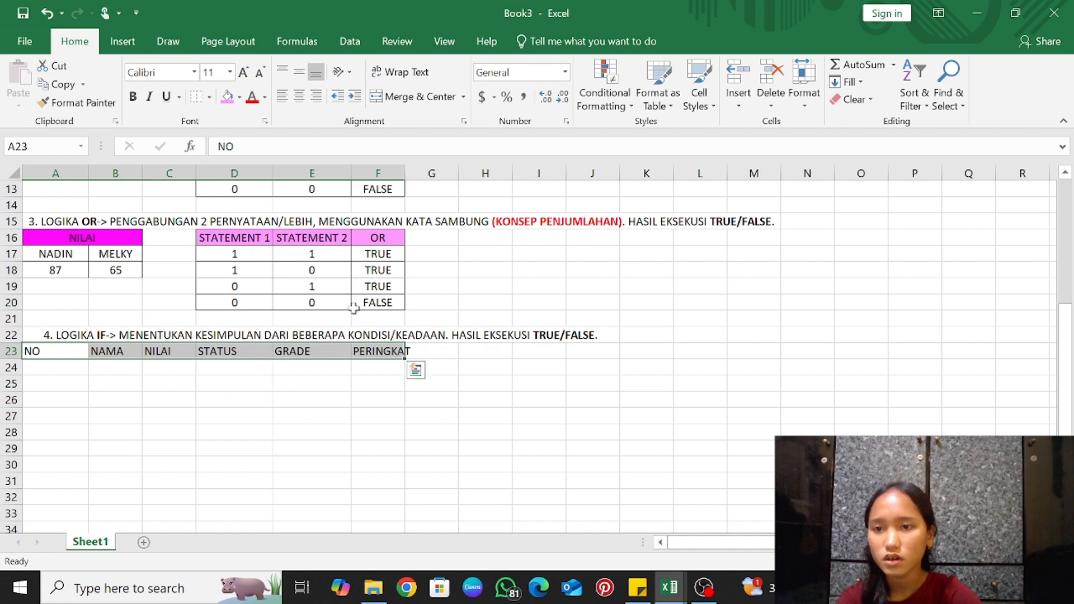
pyautogui.click(300, 97)
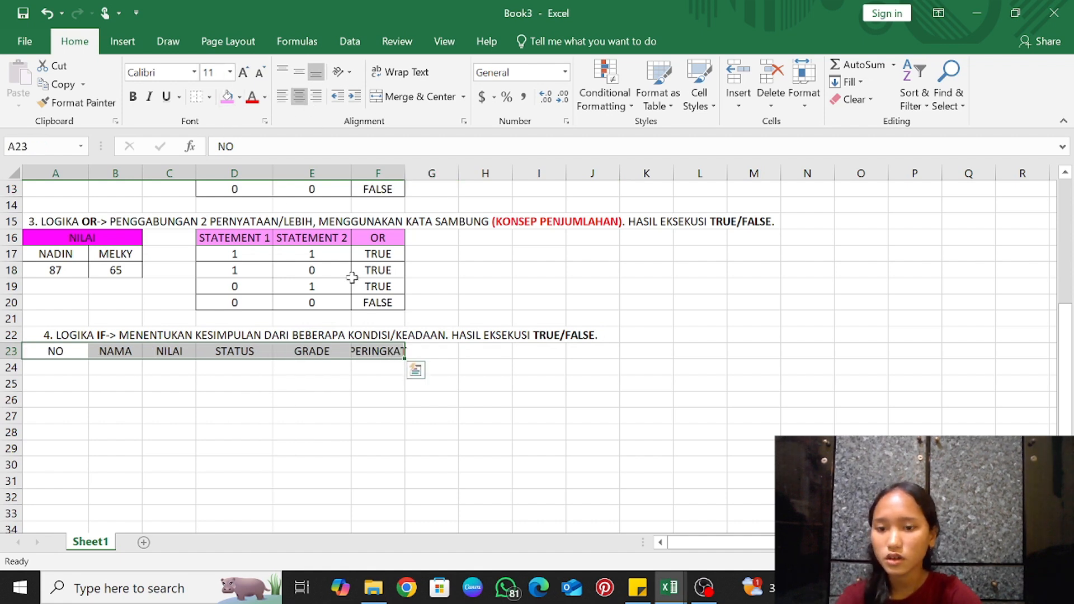
# Widen column F so that the PERINGKAT header fits inside its cell
pyautogui.click(487, 389)
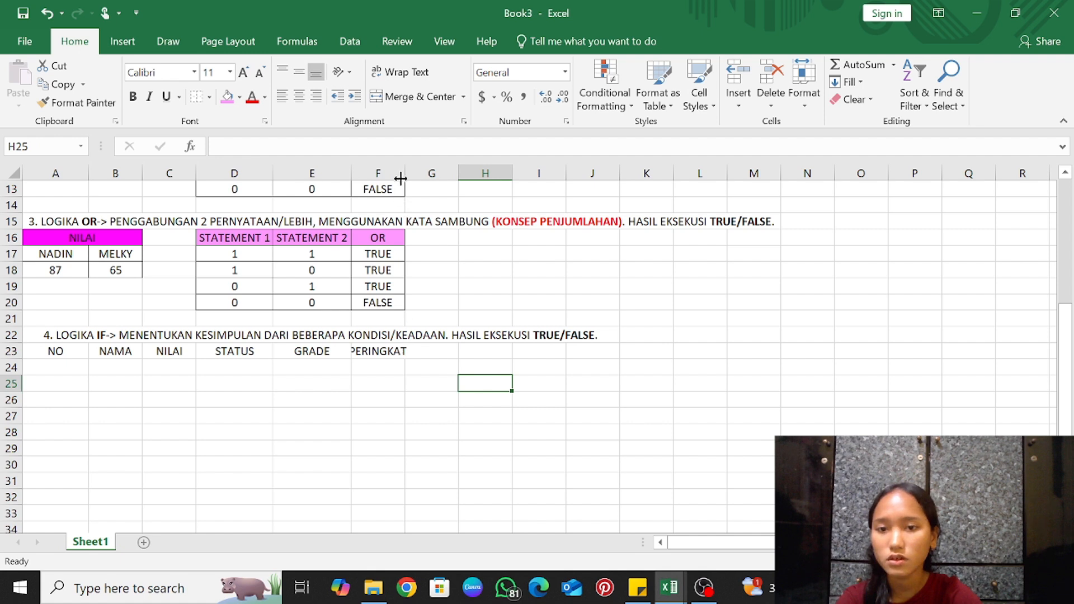
pyautogui.moveTo(405, 178); pyautogui.dragTo(414, 179)
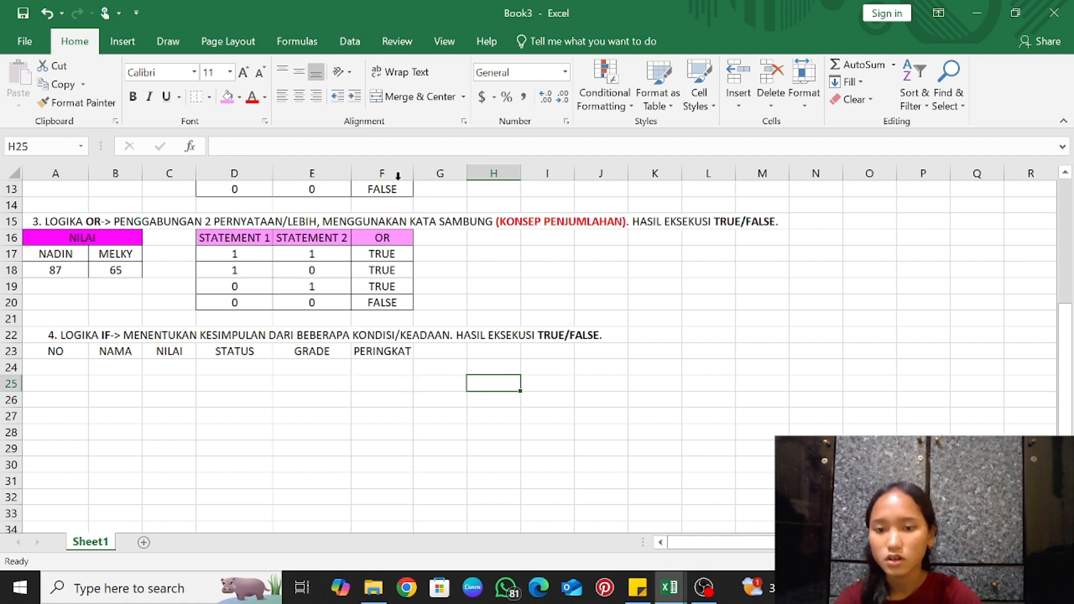
# Enter the automatic numbering formula =ROW()-ROW($A$23) in cell A24 under the NO header
pyautogui.click(85, 366)
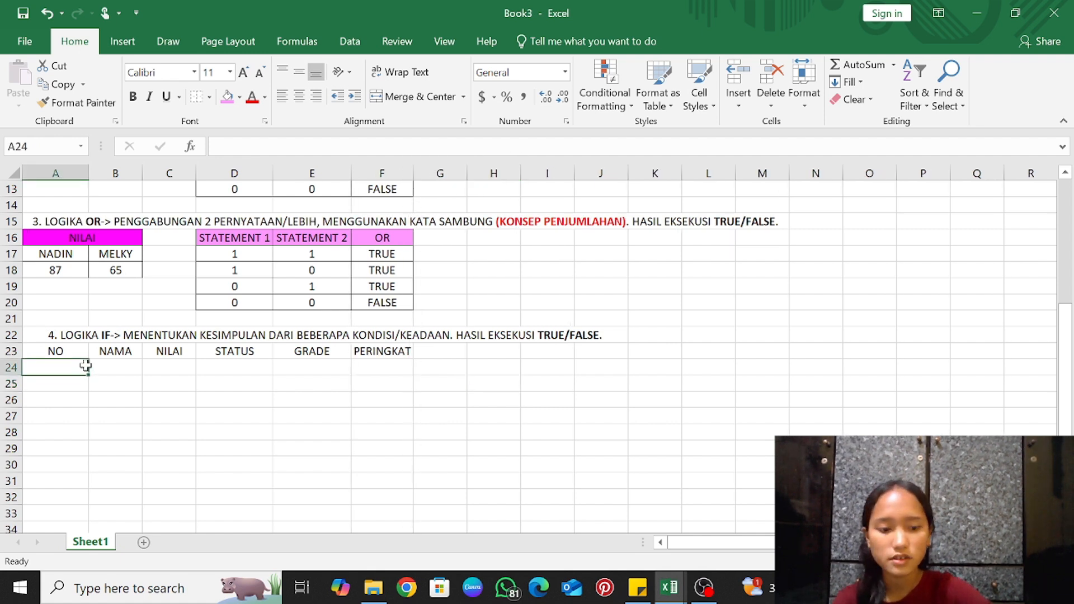
pyautogui.write('=ROW')
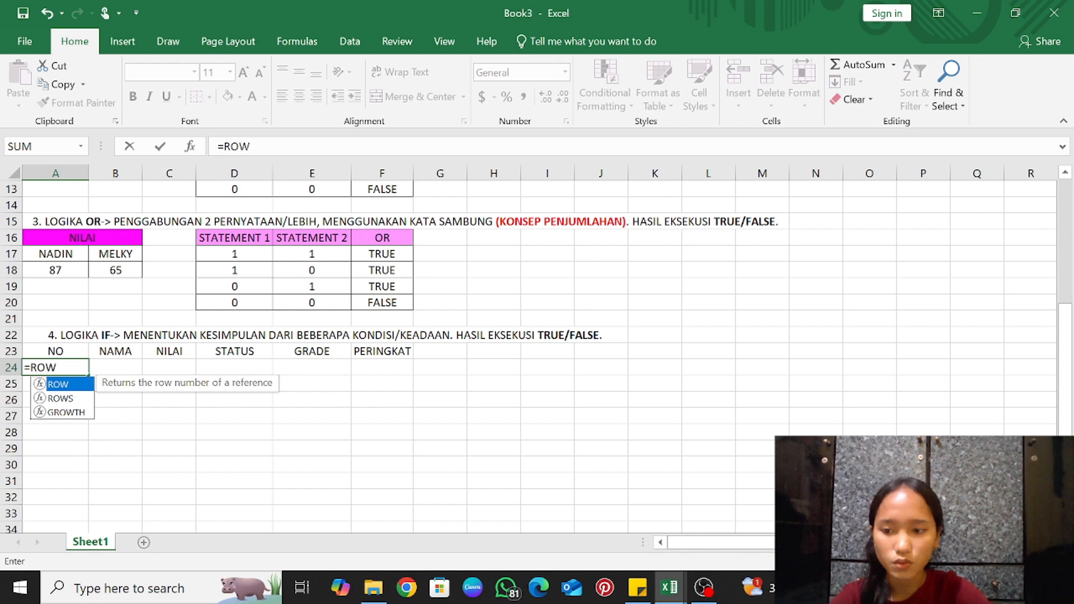
pyautogui.write('(')
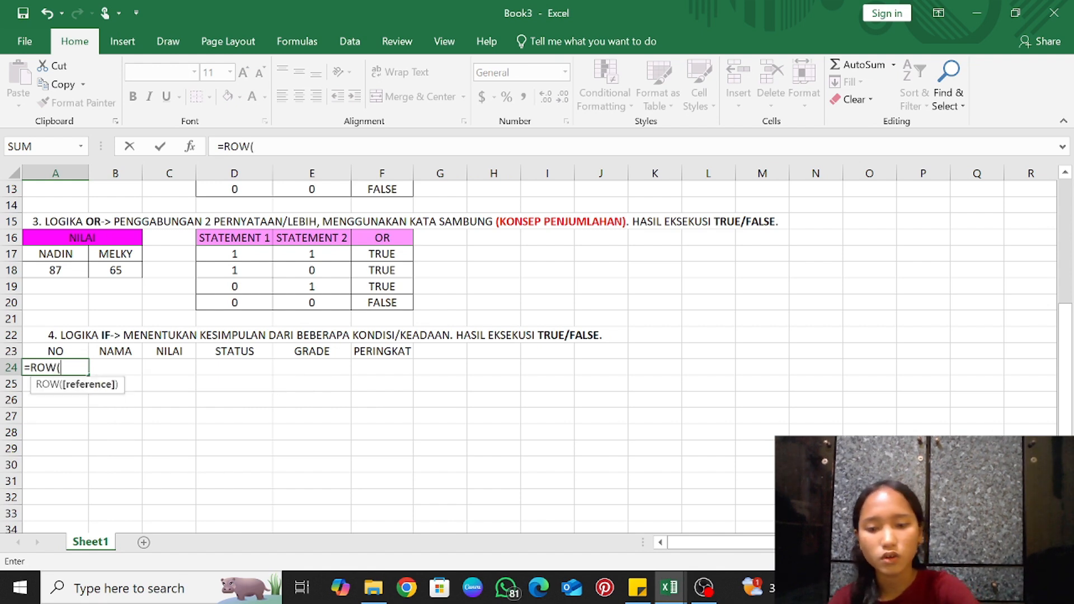
pyautogui.write(')-')
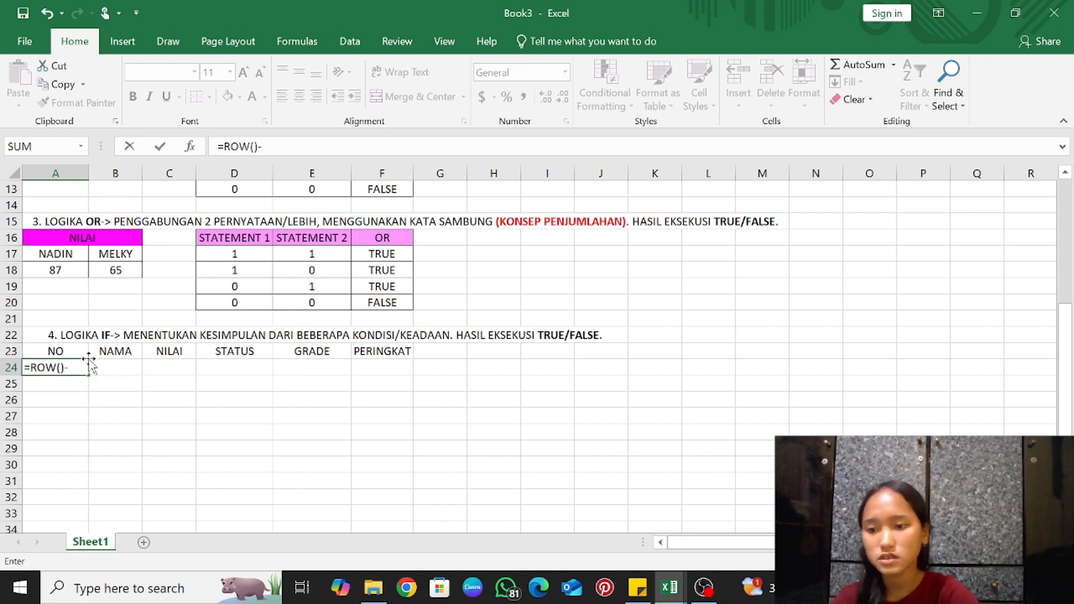
pyautogui.write('ROW')
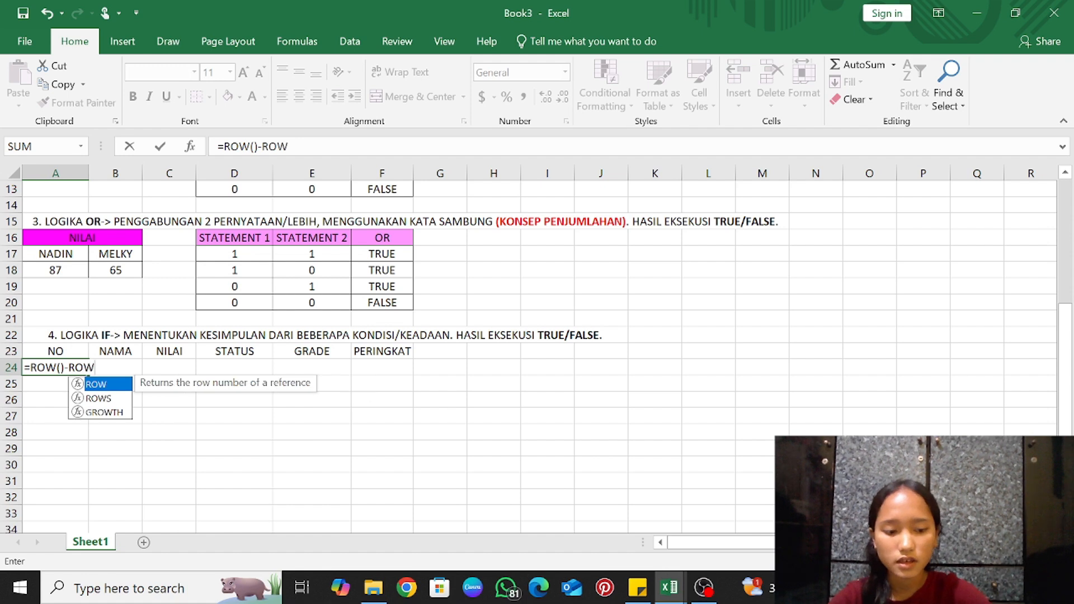
pyautogui.write('(')
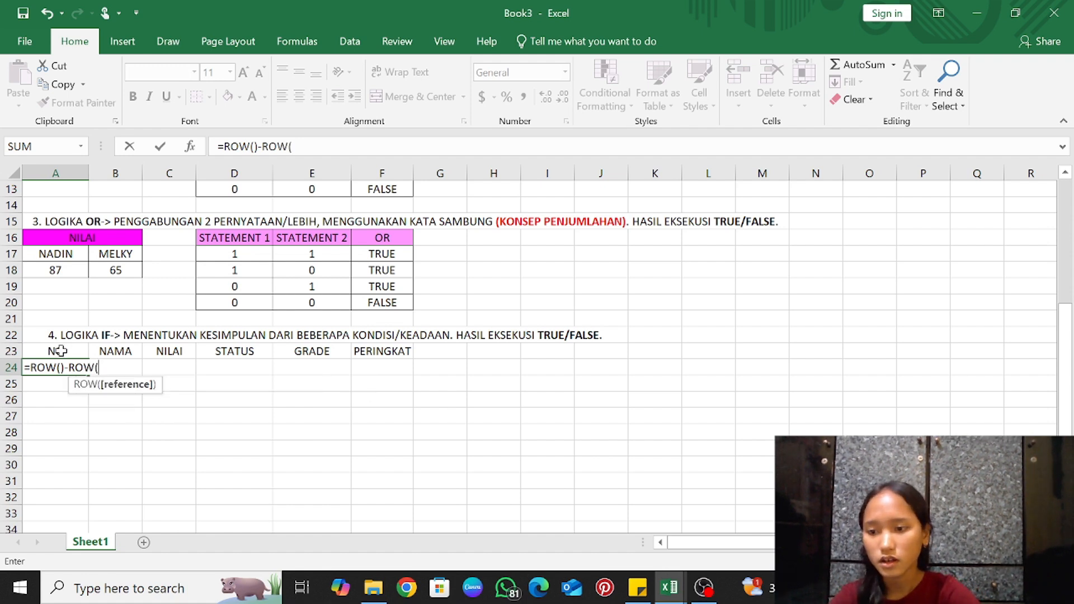
pyautogui.click(58, 351)
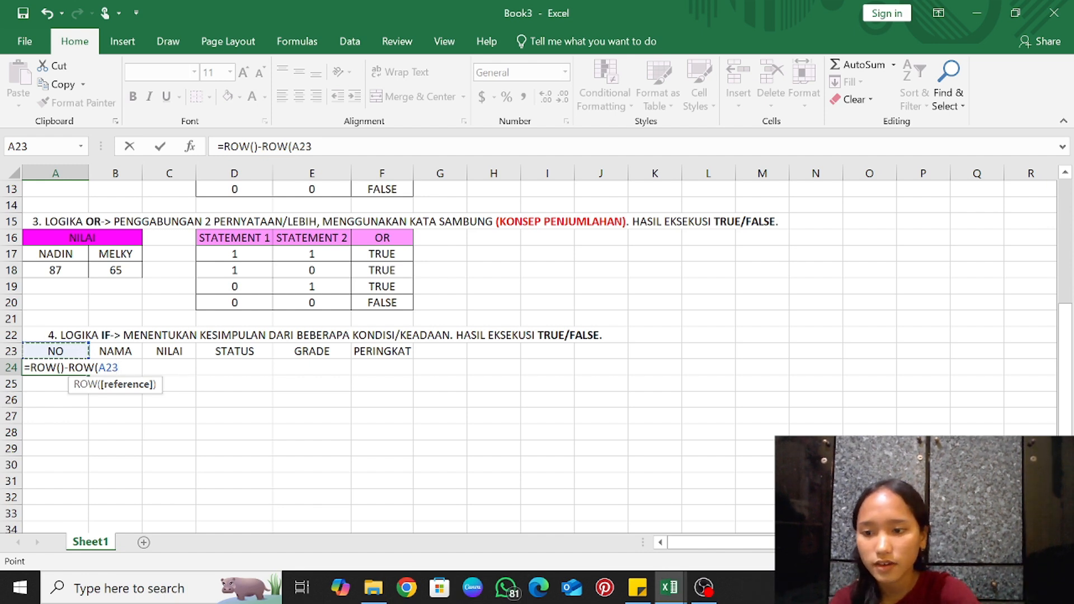
pyautogui.press('F4')
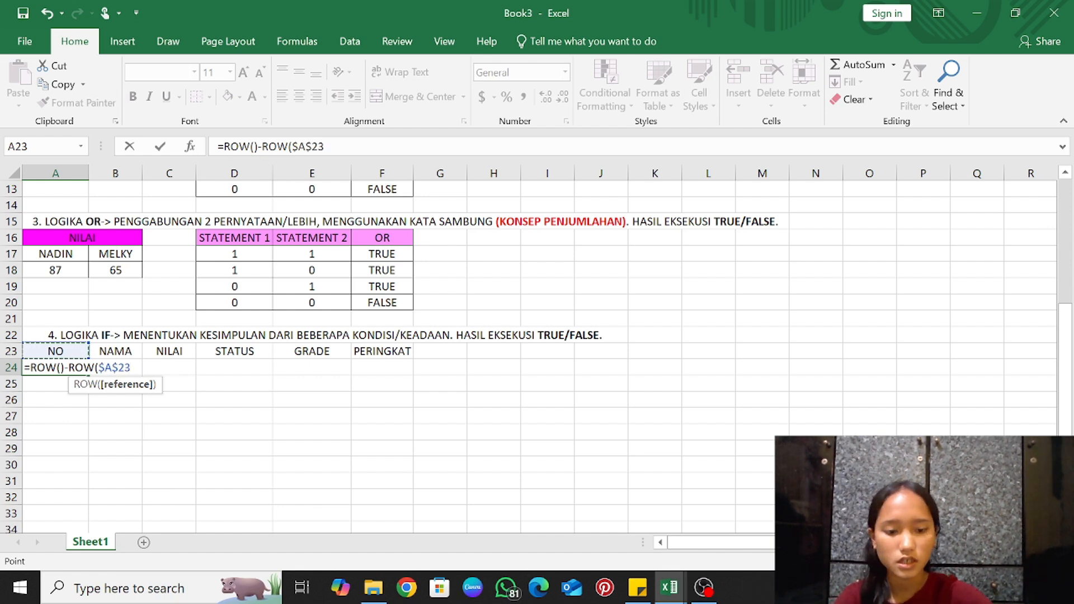
pyautogui.write(')')
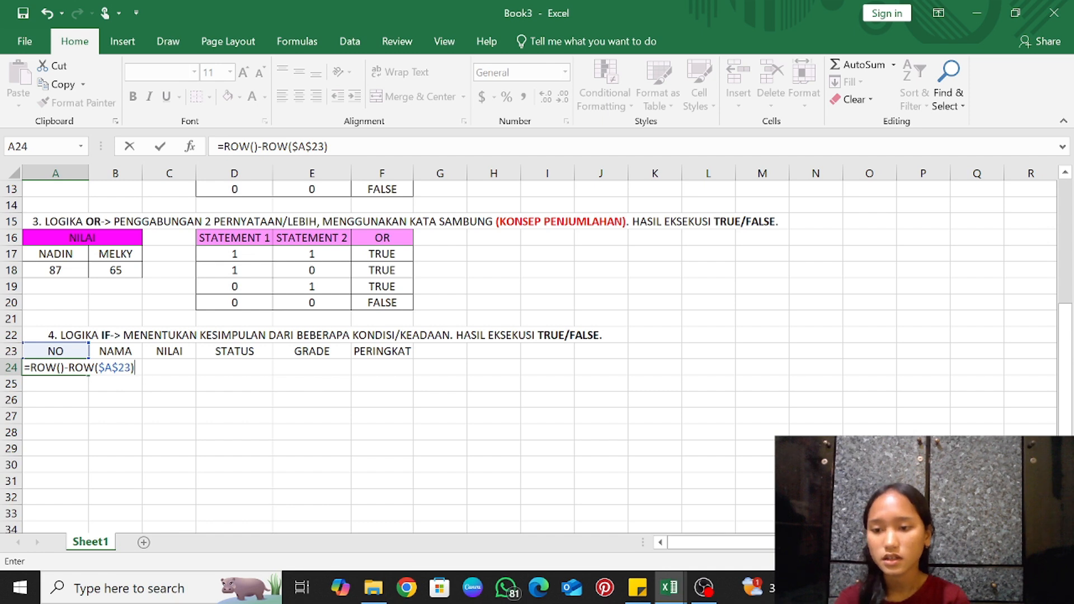
pyautogui.press('Return')
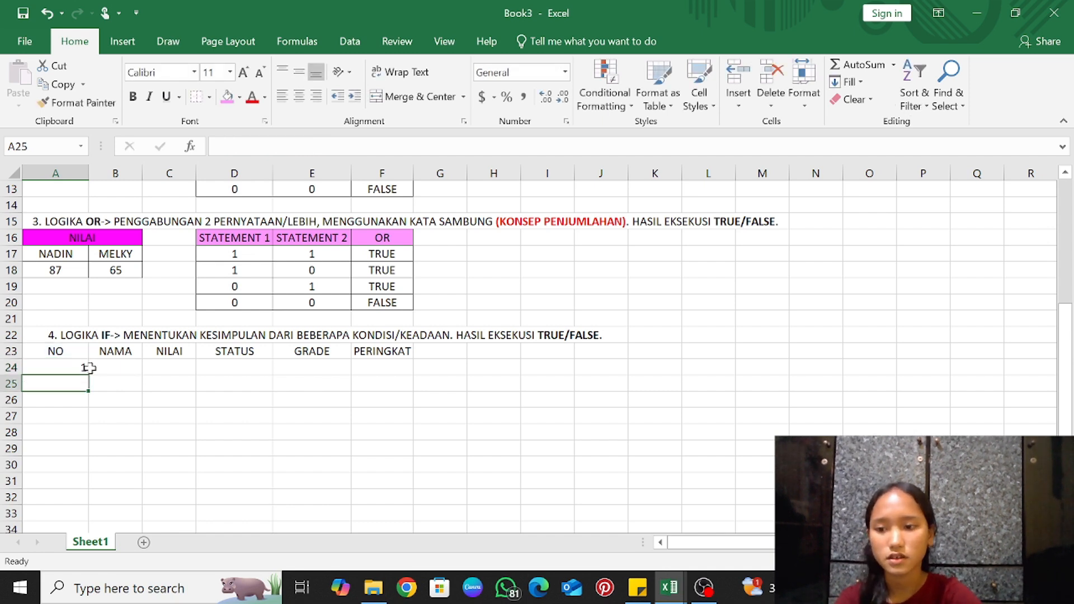
# Fill the numbering formula from A24 down through cell A33
pyautogui.click(68, 368)
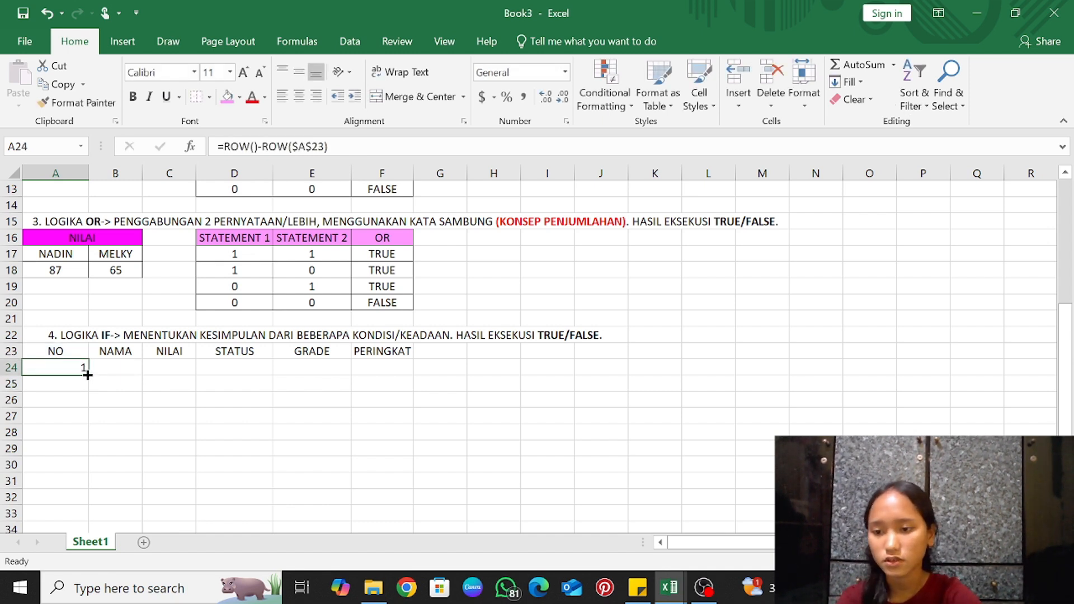
pyautogui.moveTo(88, 375); pyautogui.dragTo(79, 482)
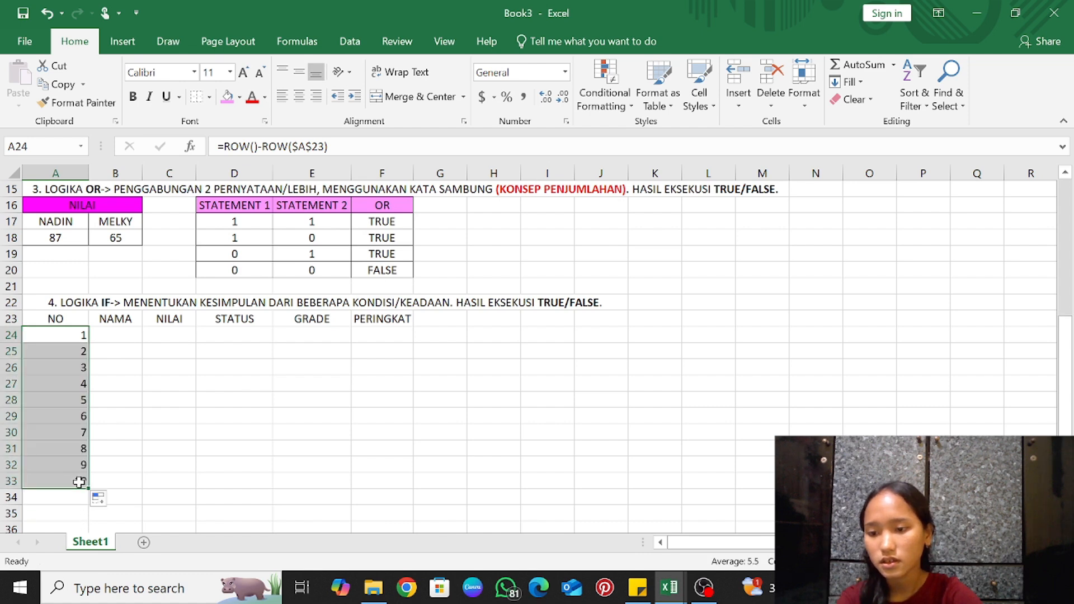
pyautogui.click(128, 334)
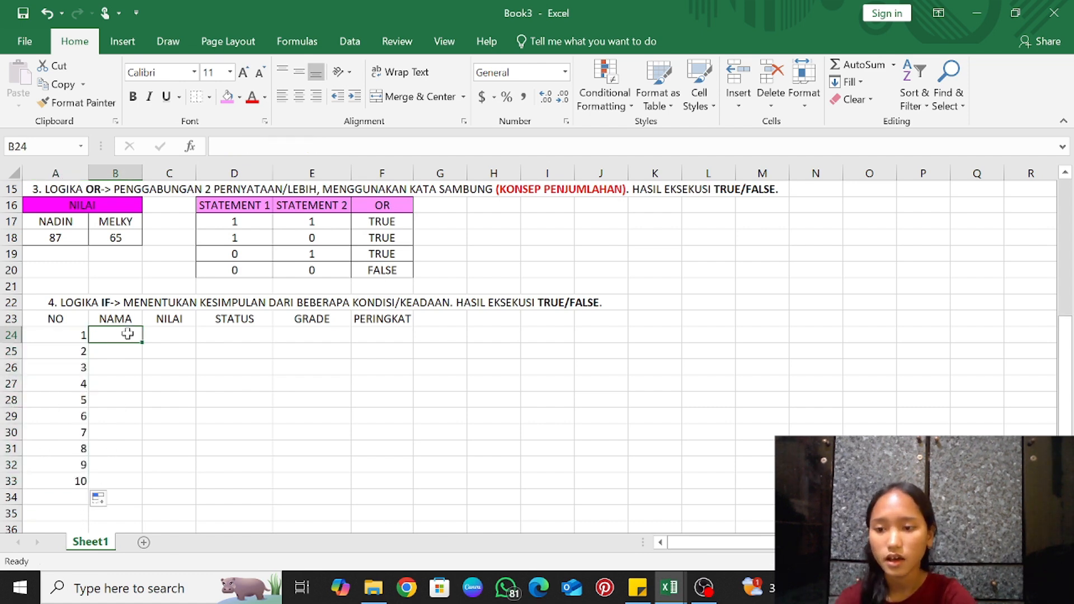
# Apply borders around all cells of the table range A23 to F33
pyautogui.moveTo(61, 317); pyautogui.dragTo(381, 480)
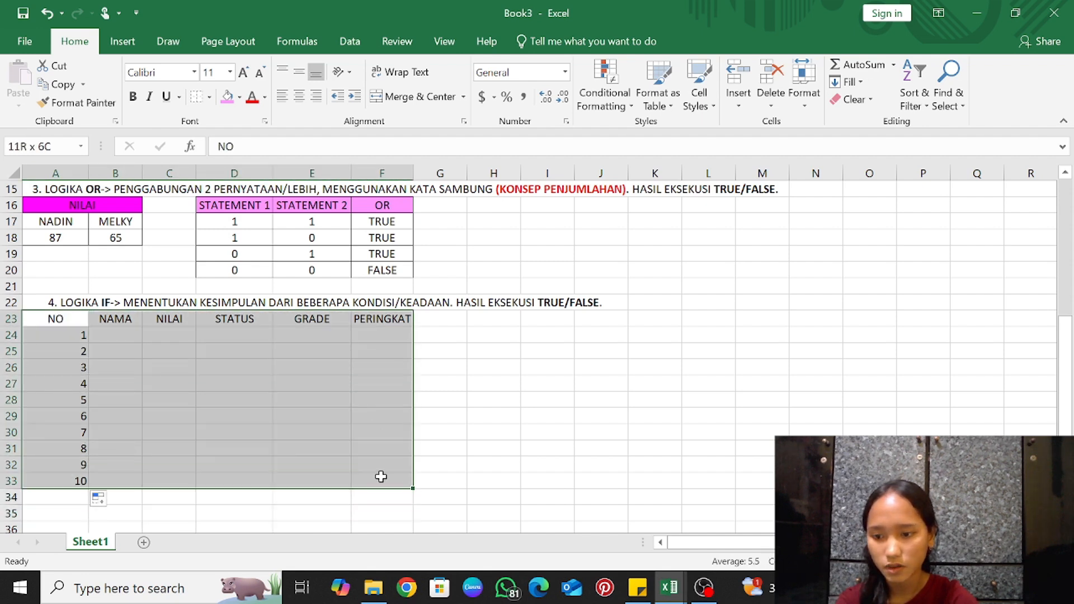
pyautogui.click(209, 97)
pyautogui.click(238, 239)
pyautogui.click(236, 239)
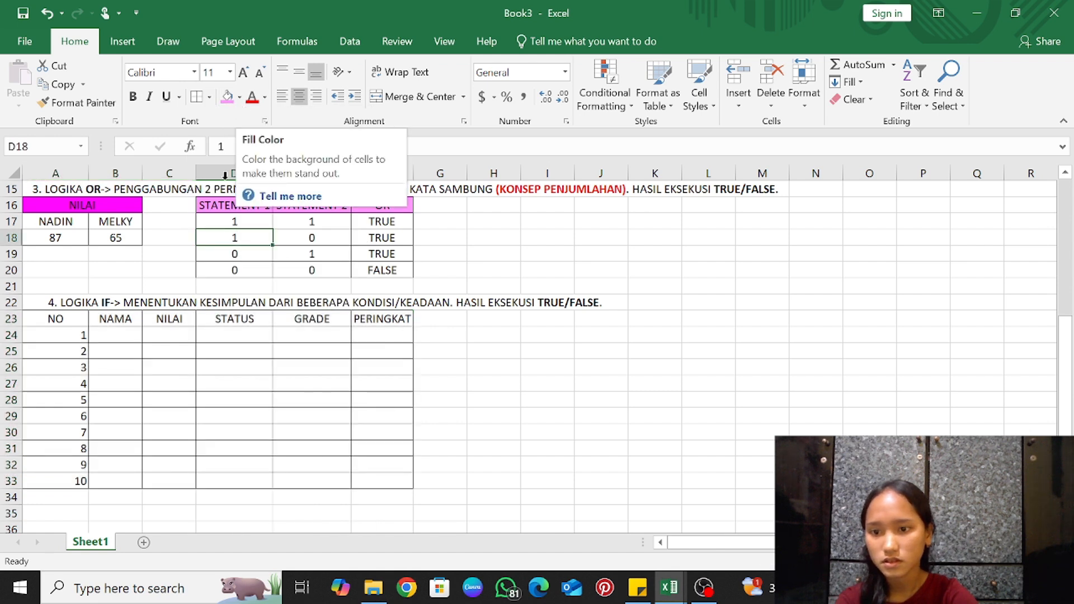
# Fill the header cells A23 to F23 with light pink and center the contents of cells A24 to F33 horizontally
pyautogui.moveTo(59, 323); pyautogui.dragTo(359, 319)
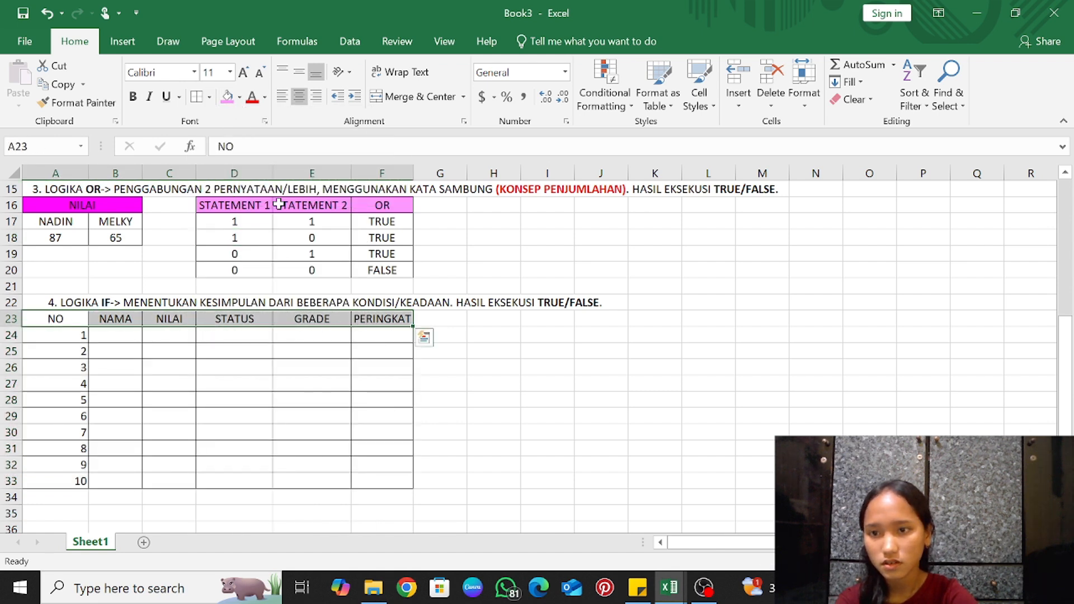
pyautogui.click(227, 97)
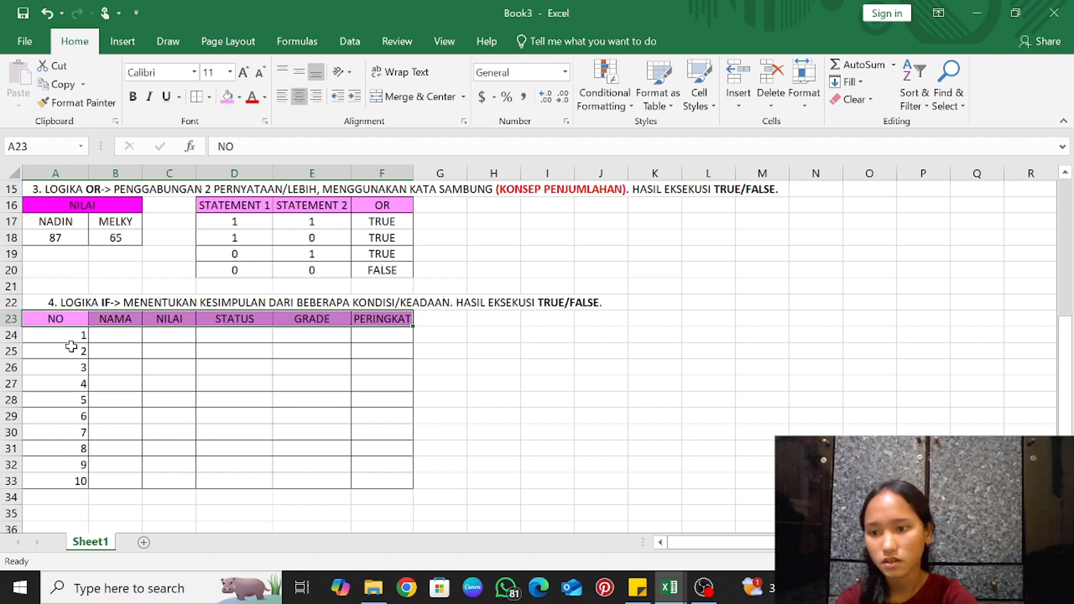
pyautogui.moveTo(73, 337); pyautogui.dragTo(397, 474)
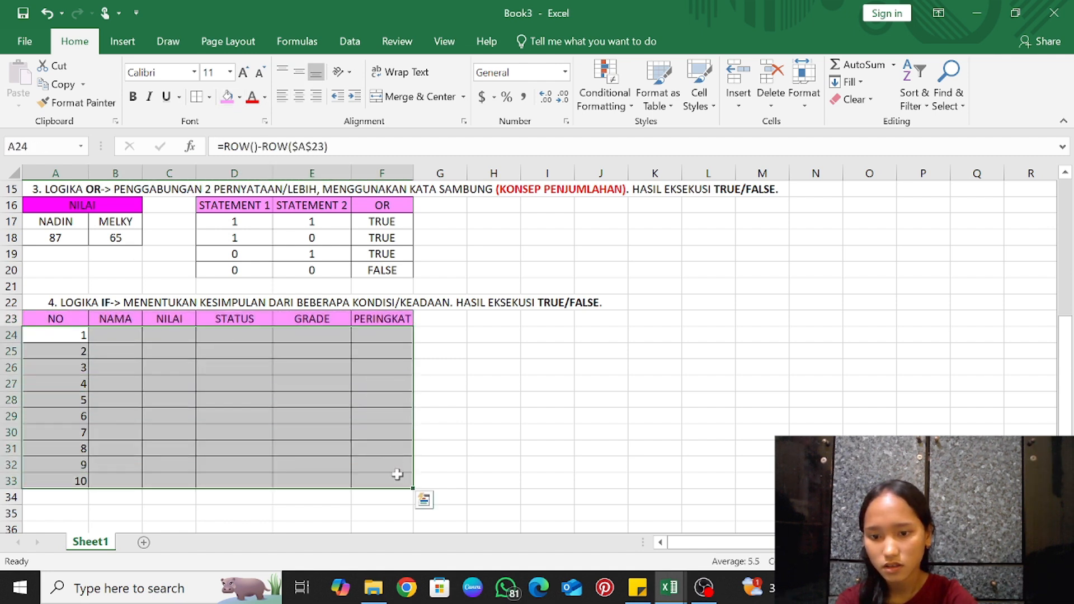
pyautogui.click(299, 97)
# Enter the student's name followed by the number 1 in cell B24 and fill the series down to B33
pyautogui.click(130, 334)
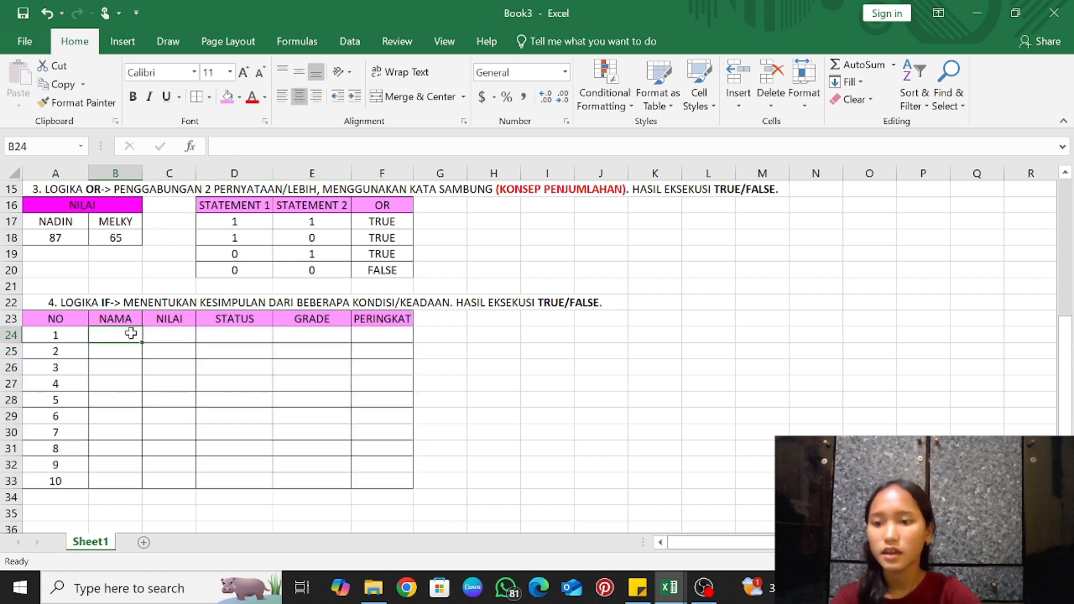
pyautogui.write('G')
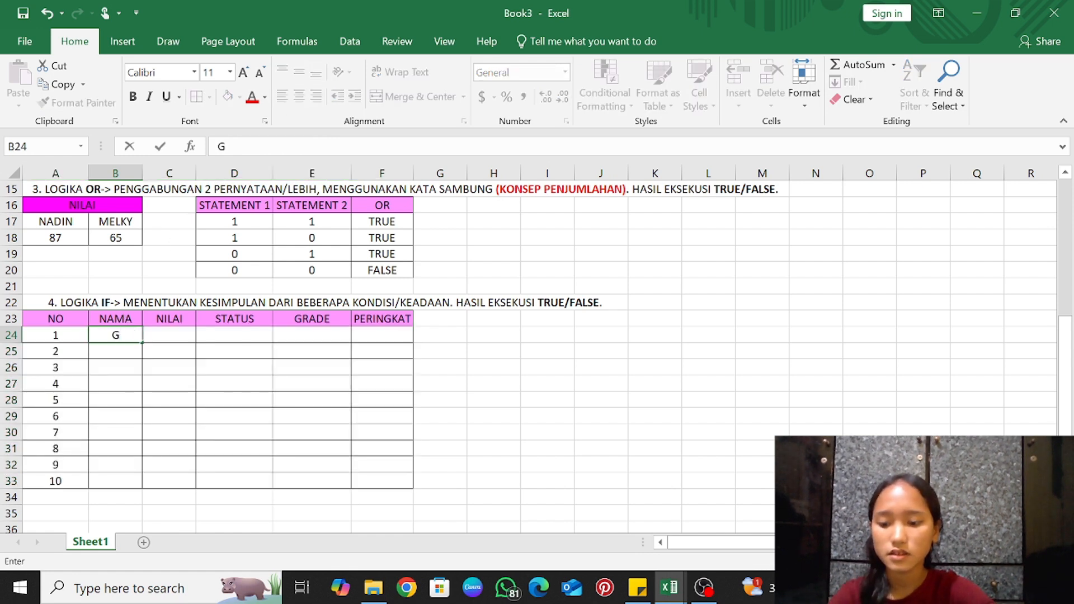
pyautogui.write('RASEL')
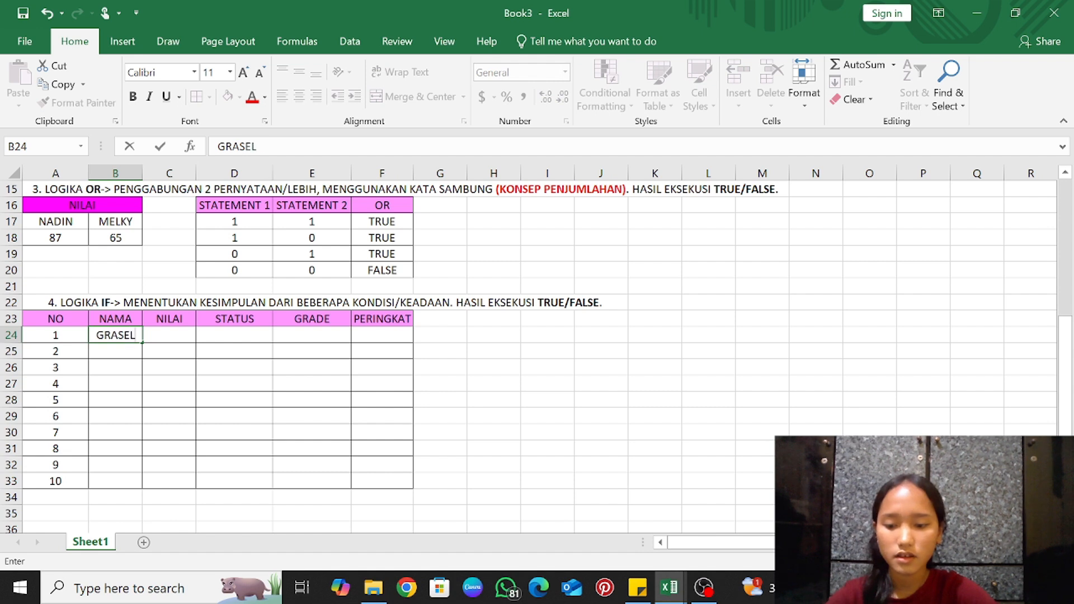
pyautogui.write('A 1')
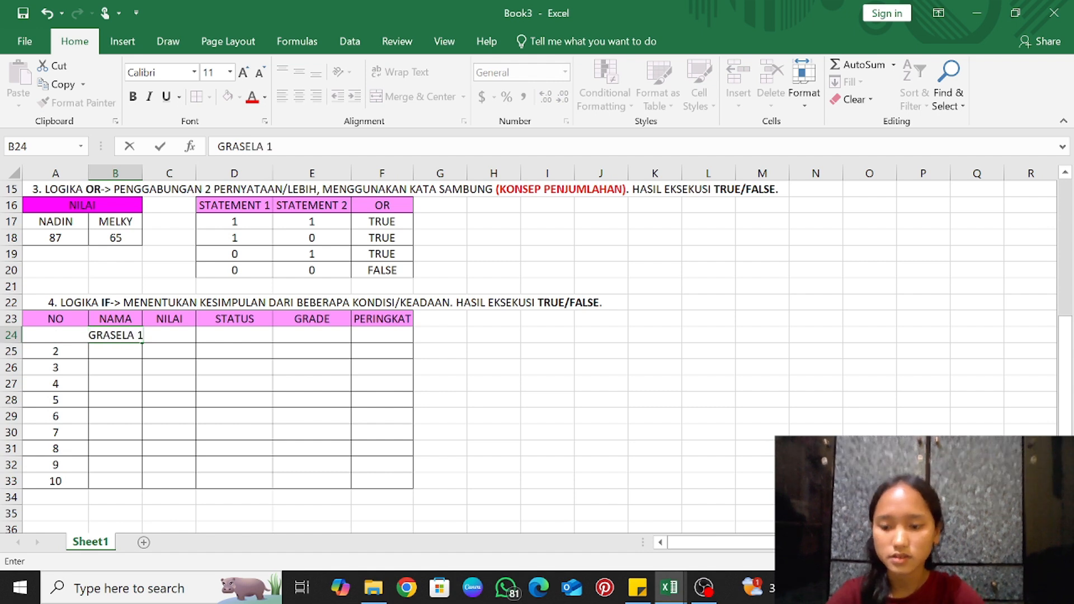
pyautogui.click(180, 367)
pyautogui.click(140, 338)
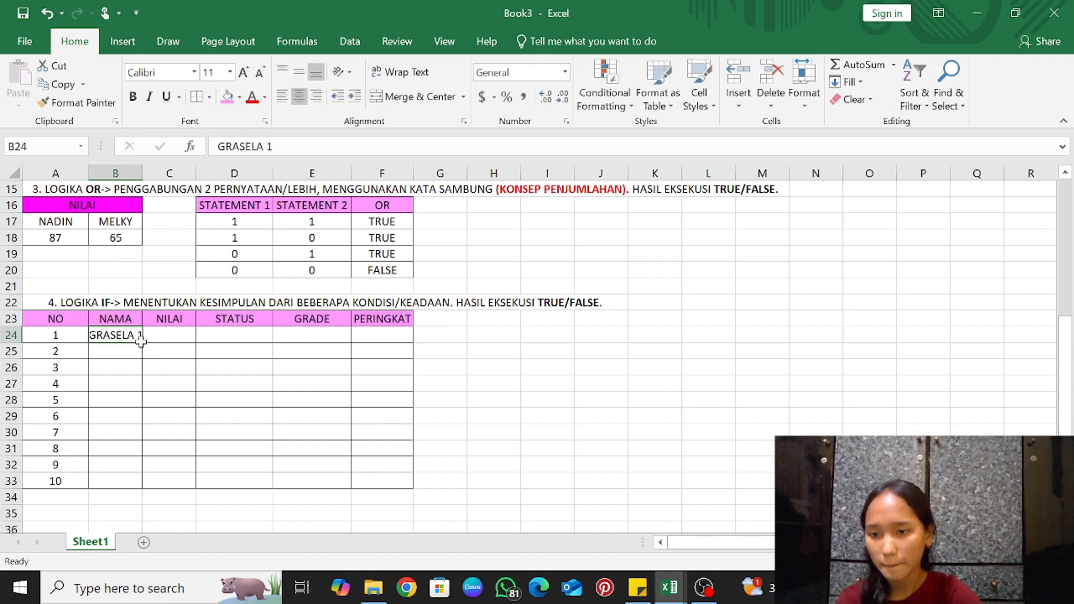
pyautogui.moveTo(140, 341); pyautogui.dragTo(137, 483)
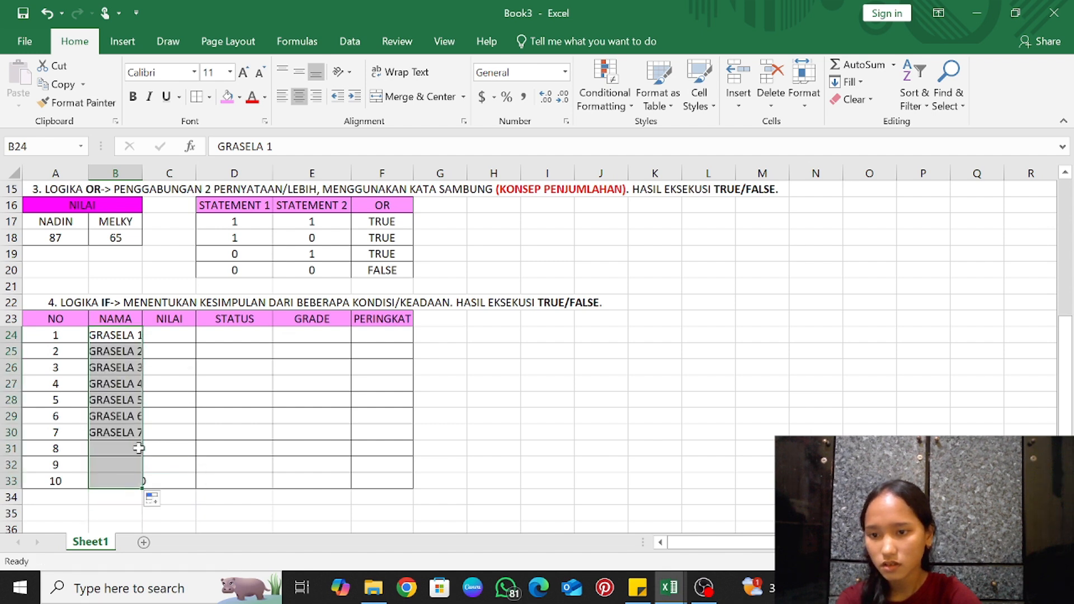
# Enter the scores 90, 89, 67, 70 and 77 in cells C24 to C28 of the NILAI column
pyautogui.click(177, 336)
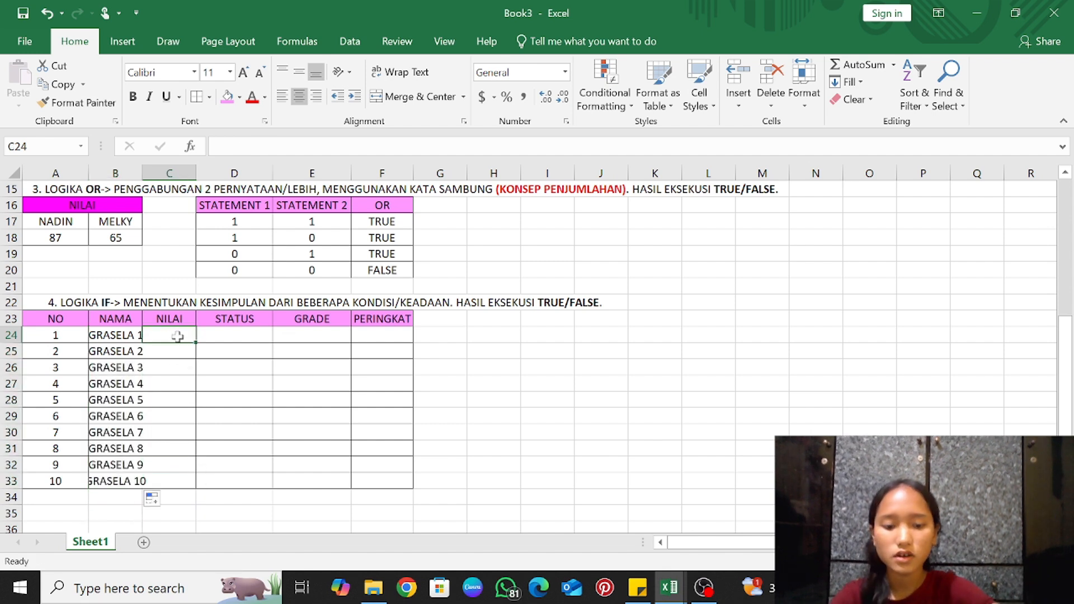
pyautogui.write('90')
pyautogui.press('Return')
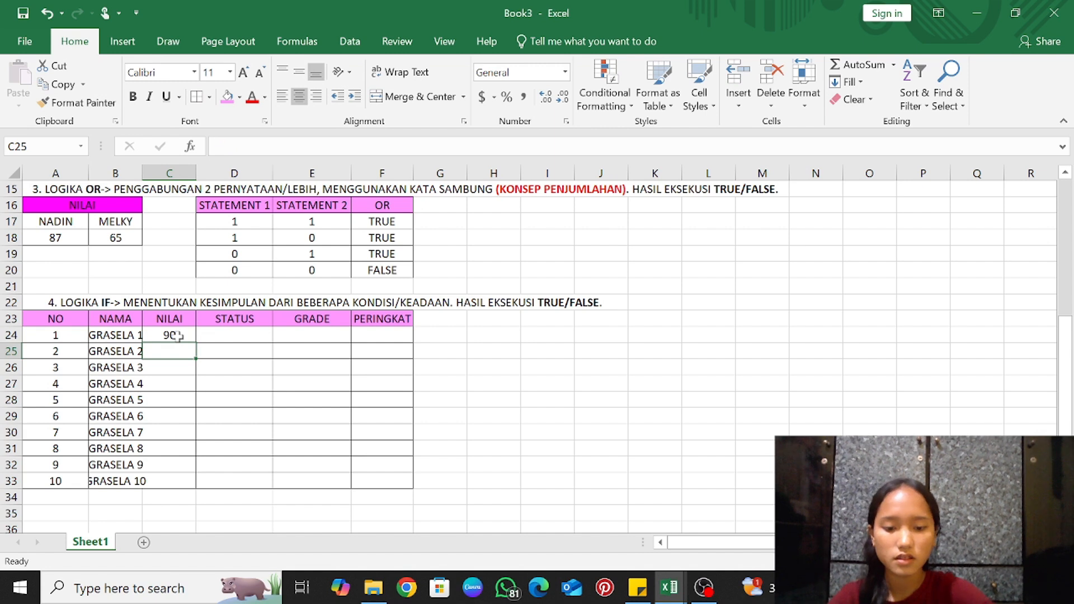
pyautogui.write('89')
pyautogui.press('Return')
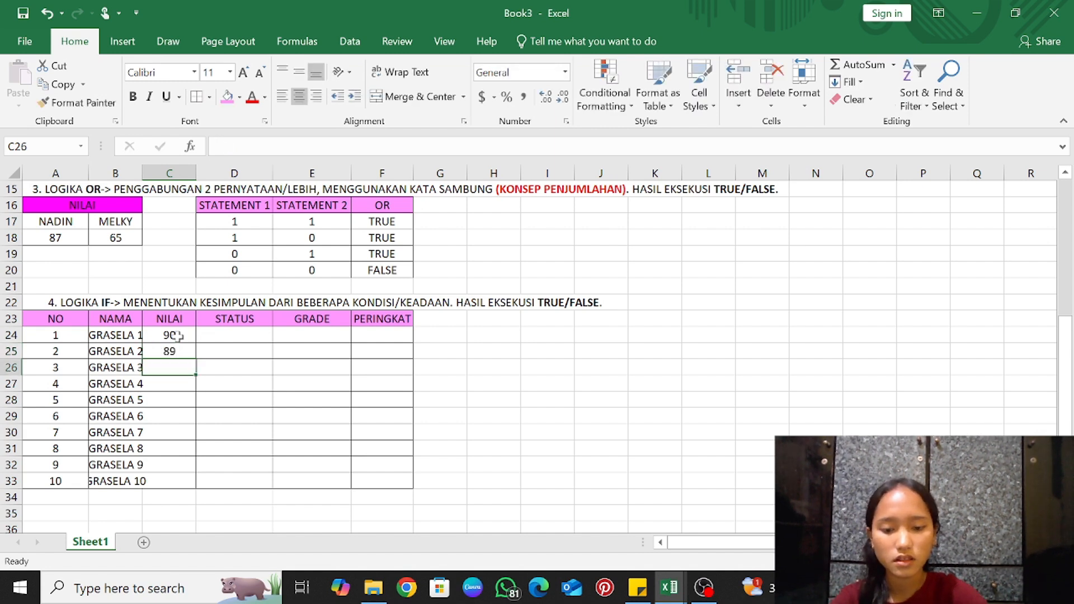
pyautogui.write('67')
pyautogui.press('Return')
pyautogui.write('70')
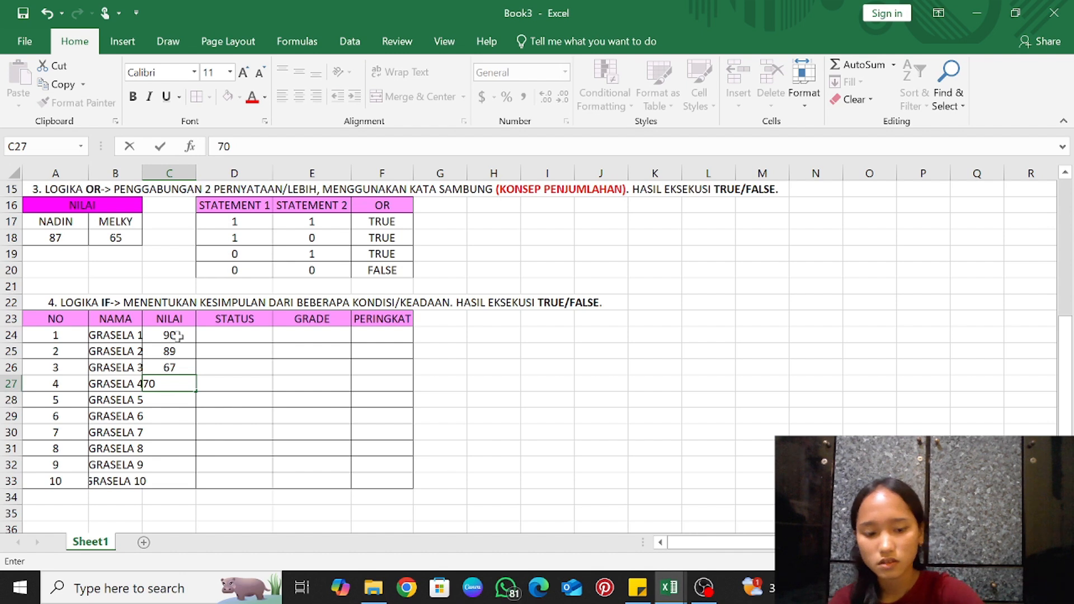
pyautogui.press('Return')
pyautogui.write('77')
pyautogui.press('Return')
# Enter the scores 56, 65, 98, 70 and 75 in cells C29 to C33 of the NILAI column
pyautogui.write('6')
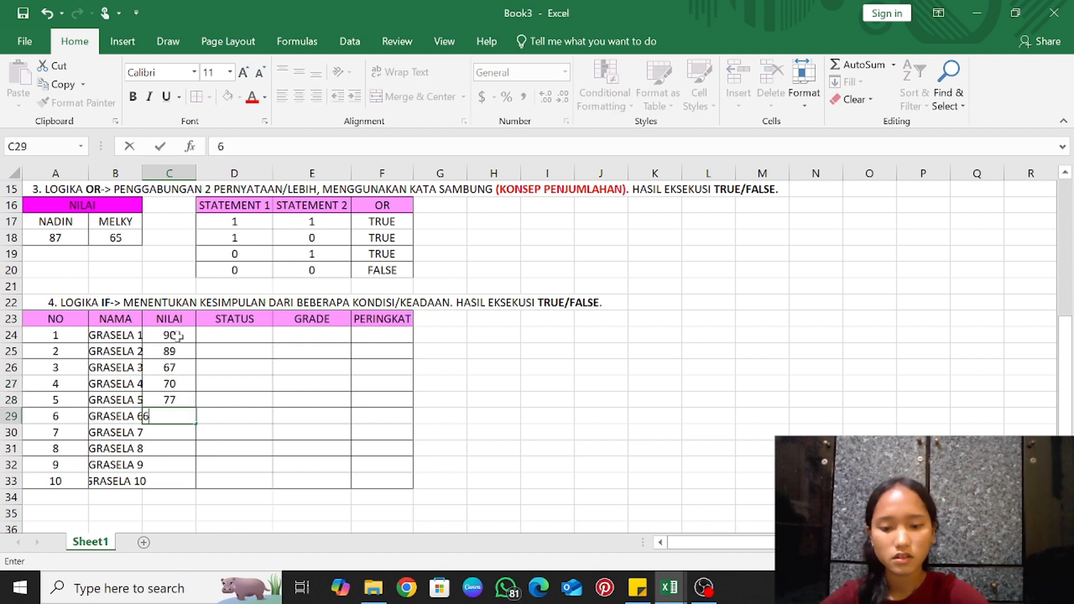
pyautogui.press('BackSpace')
pyautogui.write('56')
pyautogui.press('Return')
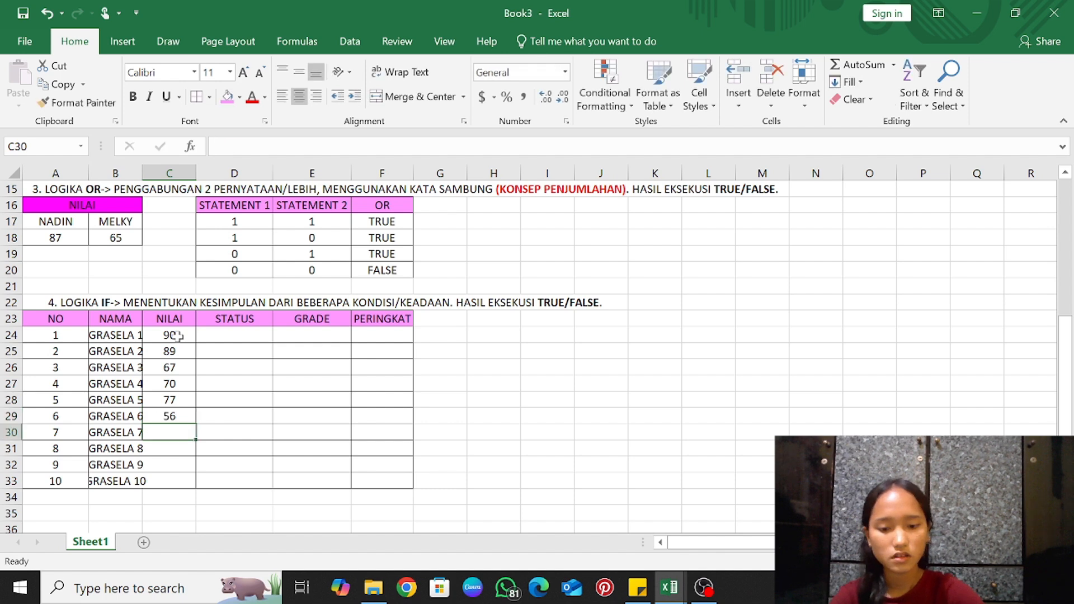
pyautogui.write('65')
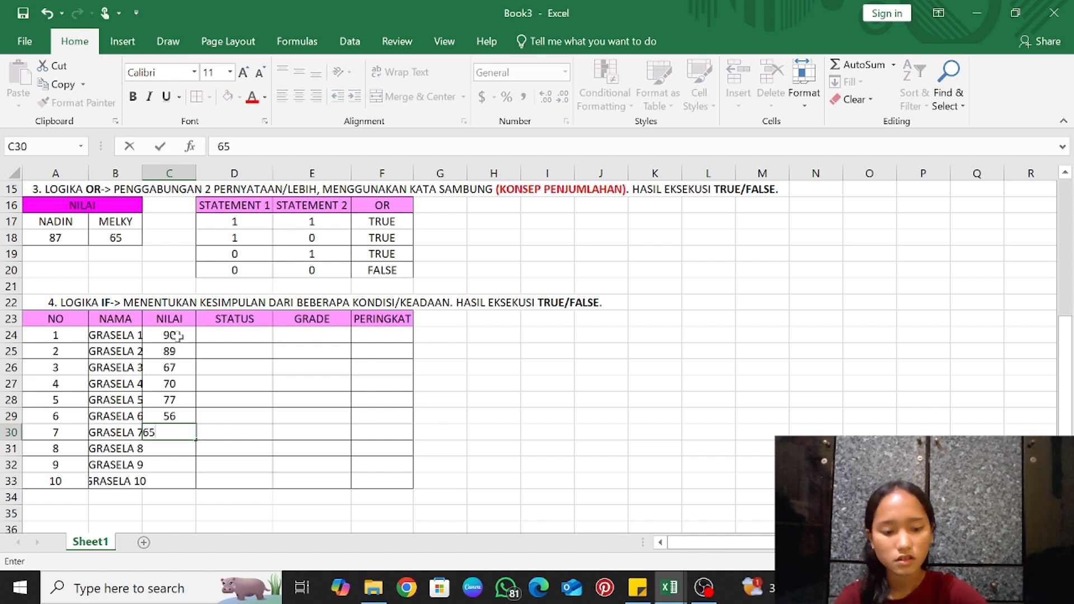
pyautogui.press('Return')
pyautogui.write('98')
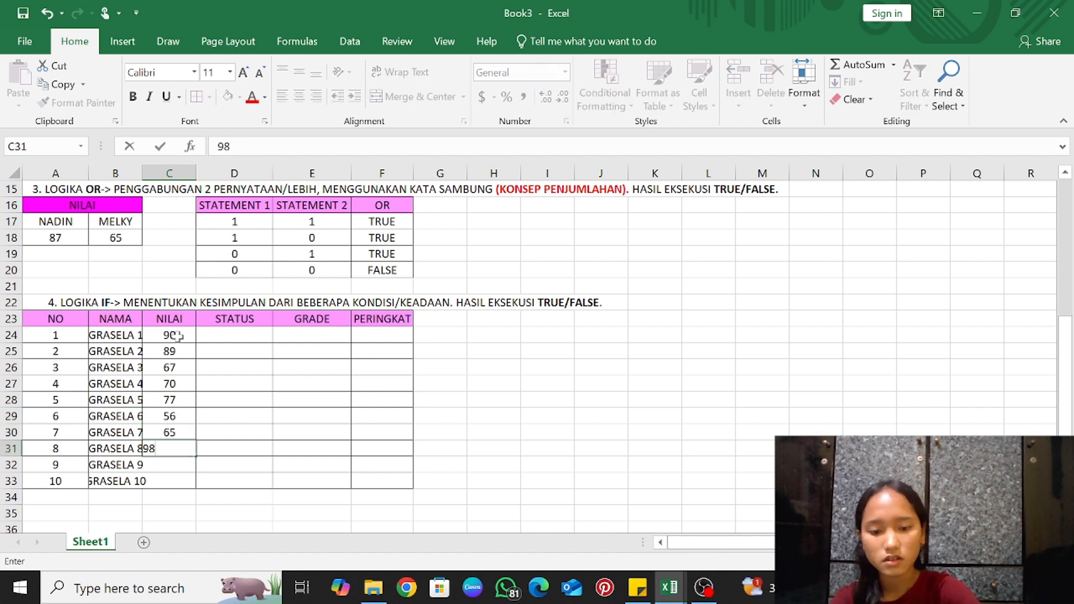
pyautogui.press('Return')
pyautogui.write('70')
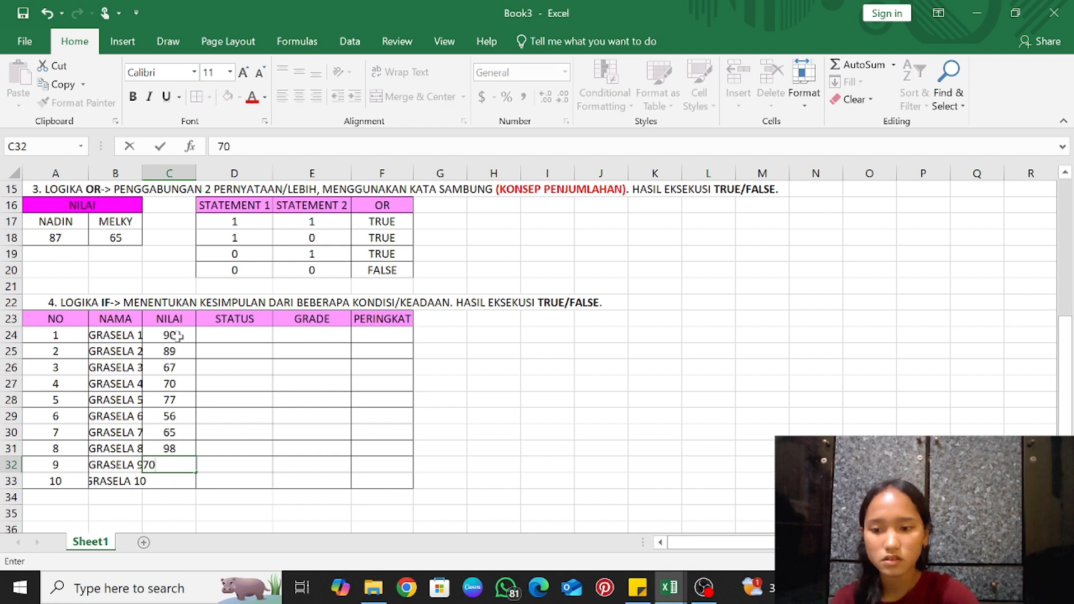
pyautogui.press('Return')
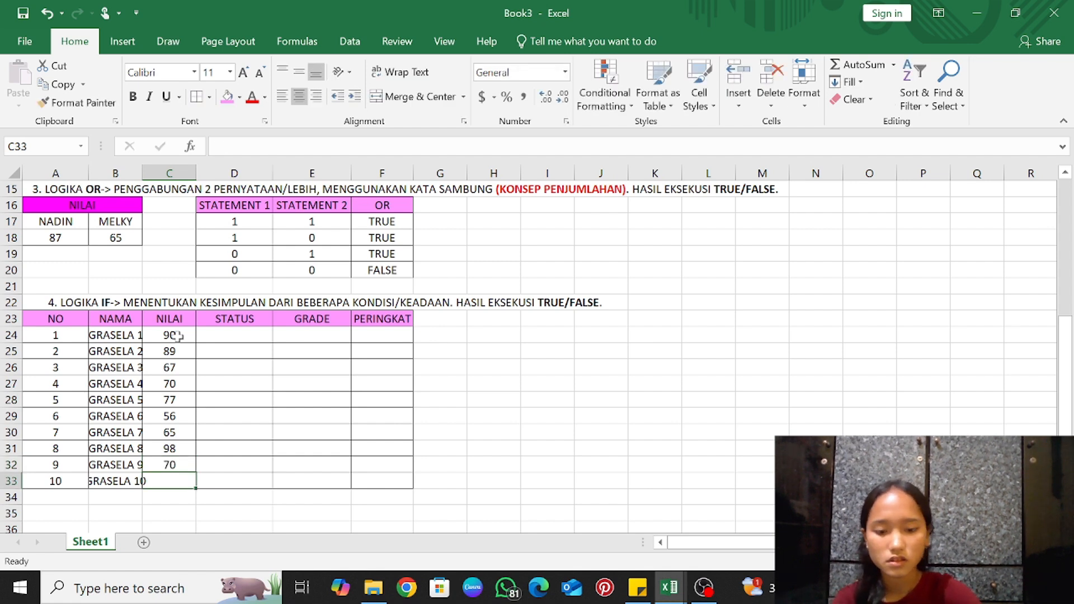
pyautogui.write('75')
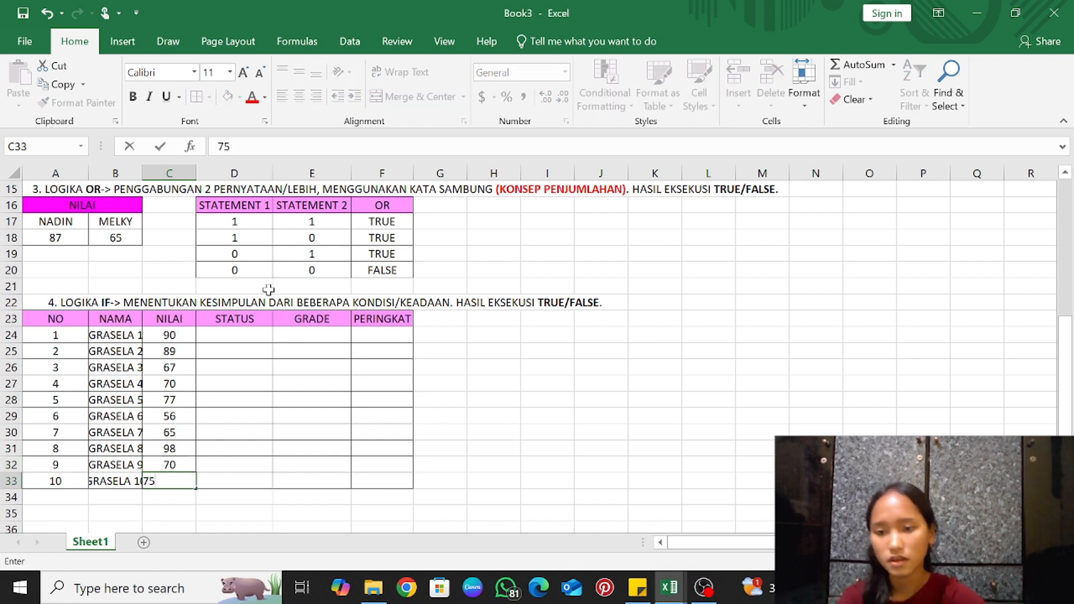
pyautogui.click(267, 336)
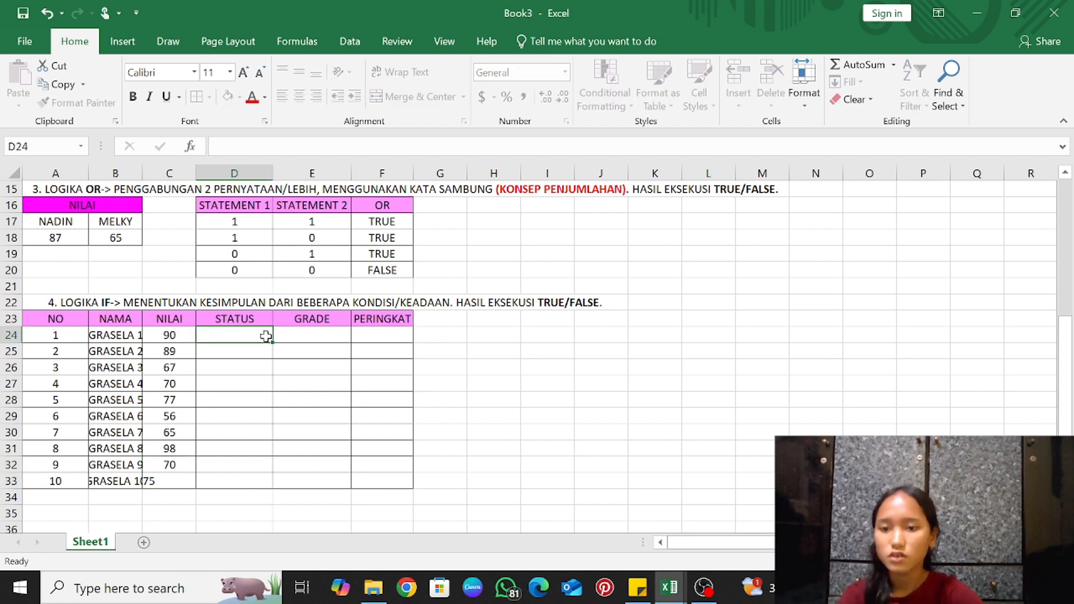
# Enter the heading STATUS in cell I23, beside the student table
pyautogui.click(544, 319)
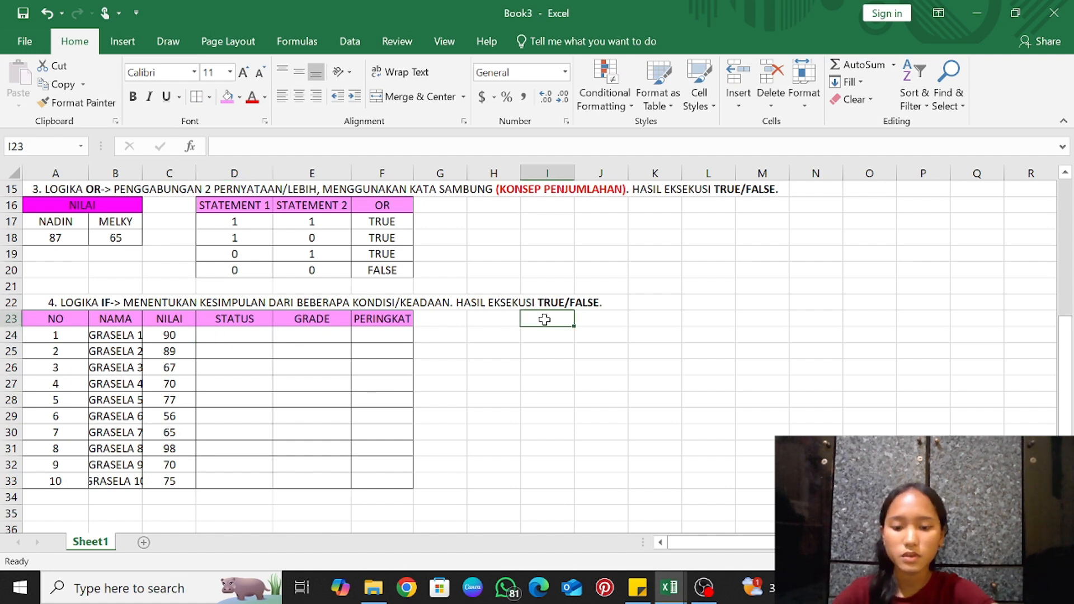
pyautogui.write('STASUS')
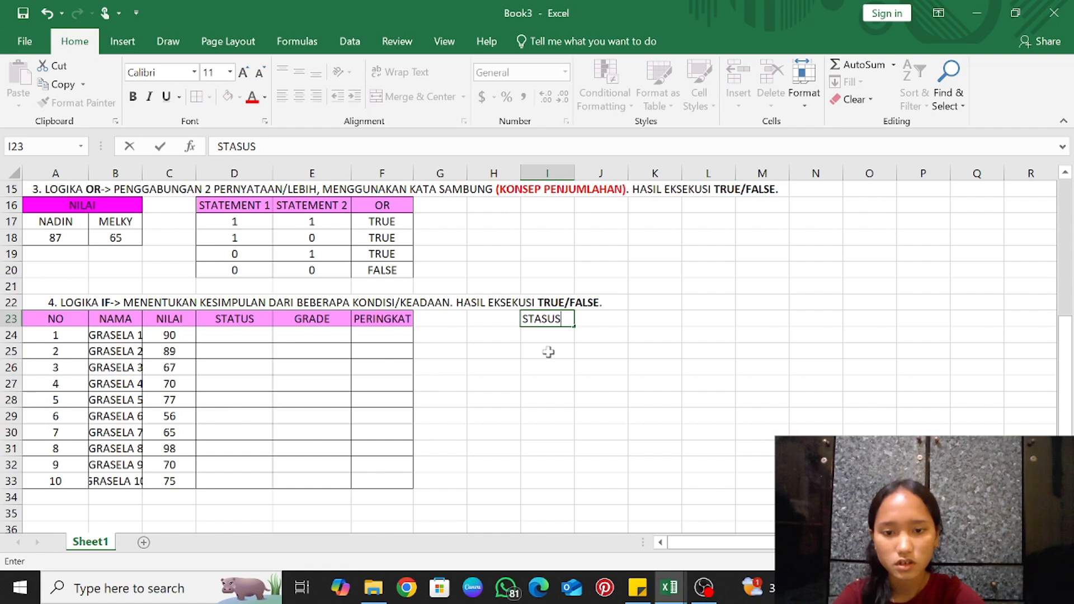
pyautogui.press('BackSpace')
pyautogui.press('BackSpace')
pyautogui.press('BackSpace')
pyautogui.write('T')
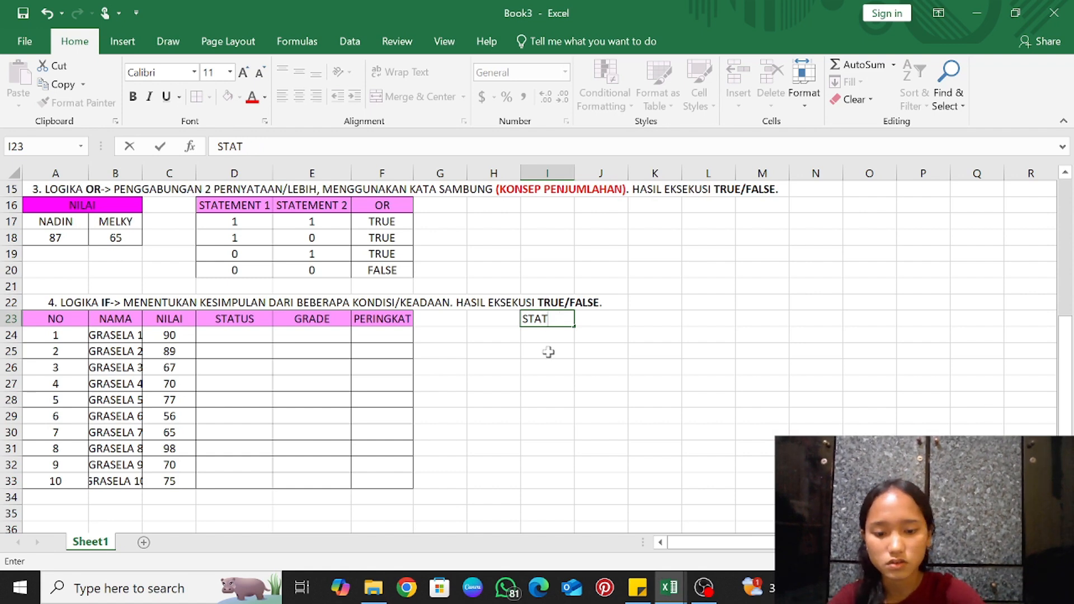
pyautogui.write('US')
pyautogui.press('Return')
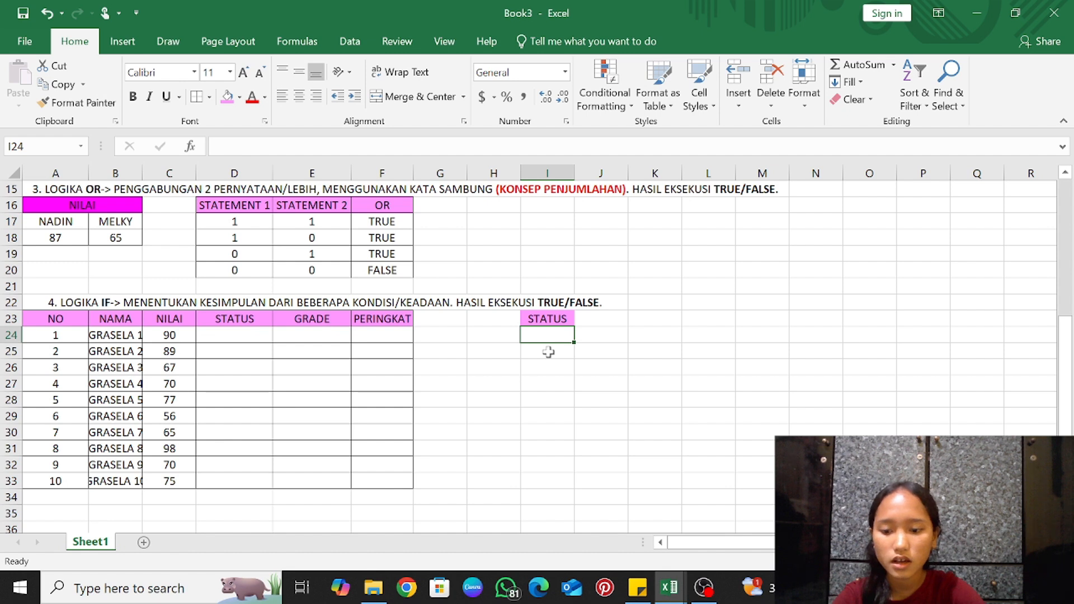
# List the status options LULUS in cell I24 and REMEDIAL in cell I25
pyautogui.write('LULUS')
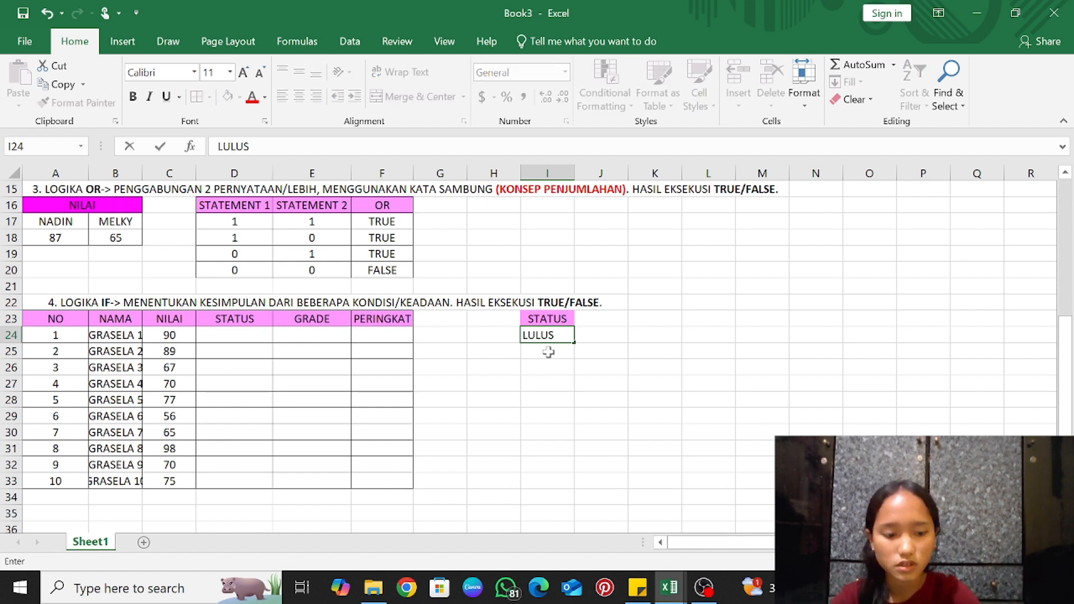
pyautogui.press('Return')
pyautogui.write('REME')
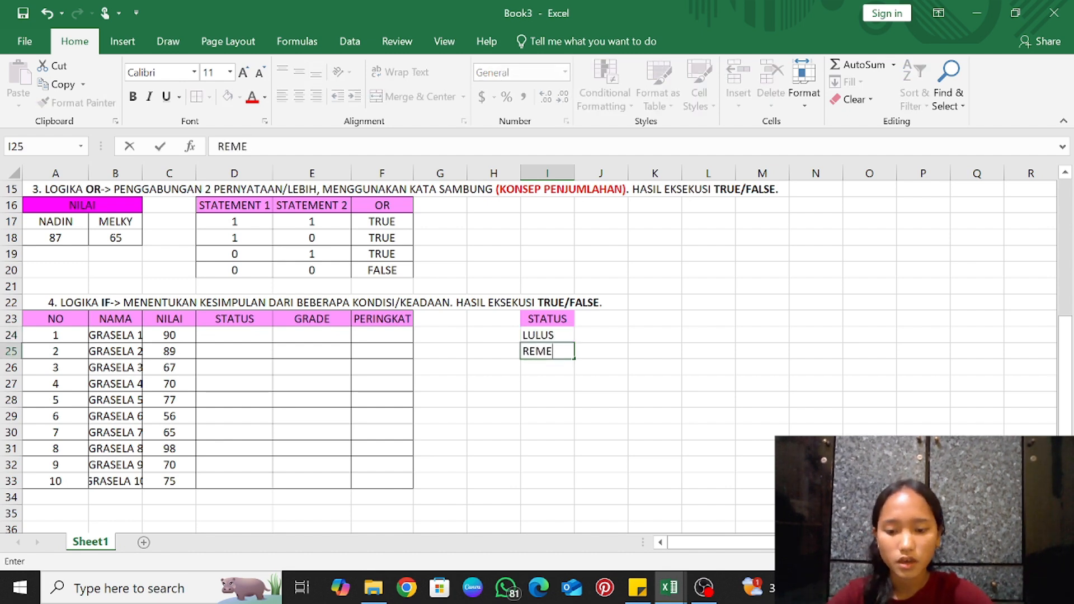
pyautogui.write('DIAL')
pyautogui.press('Tab')
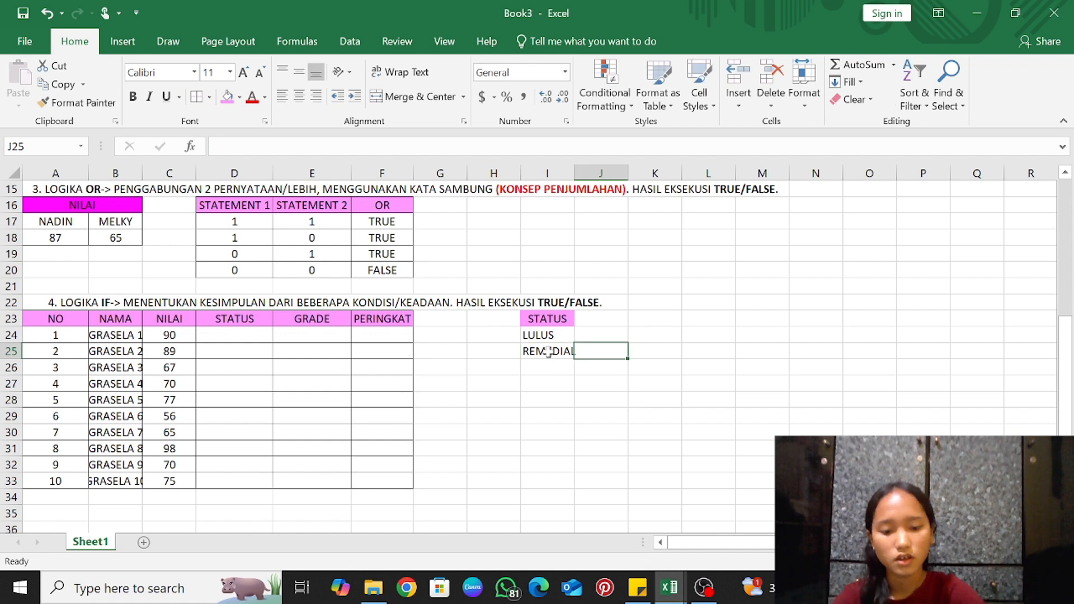
# Enter the criterion NILAI<75 for REMEDIAL in cell J25 and NILAI>75 for LULUS in cell J24
pyautogui.write('NILAI<')
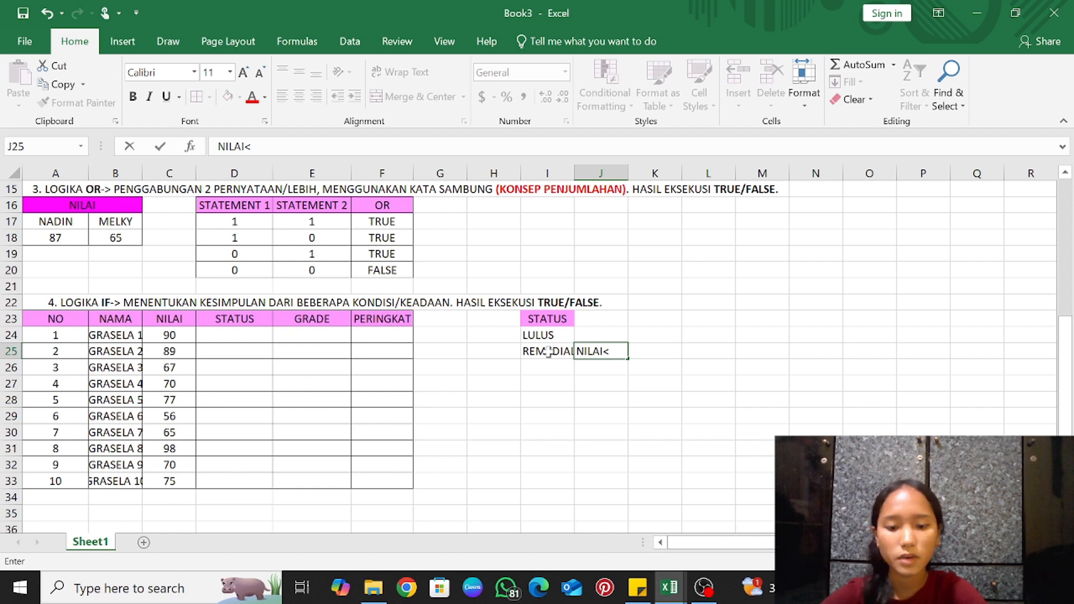
pyautogui.write('75')
pyautogui.press('Up')
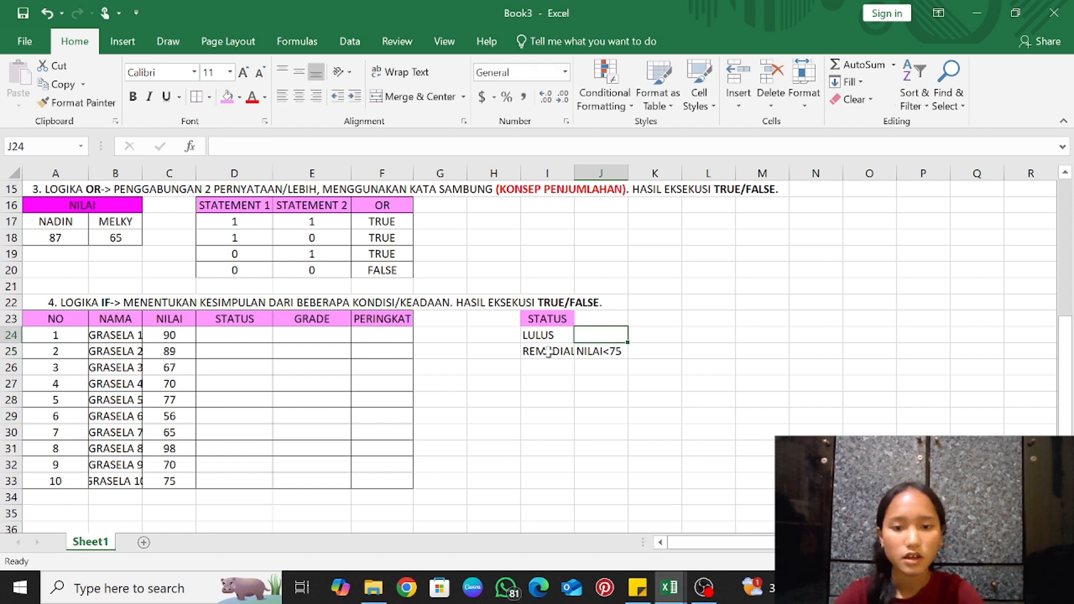
pyautogui.write('M')
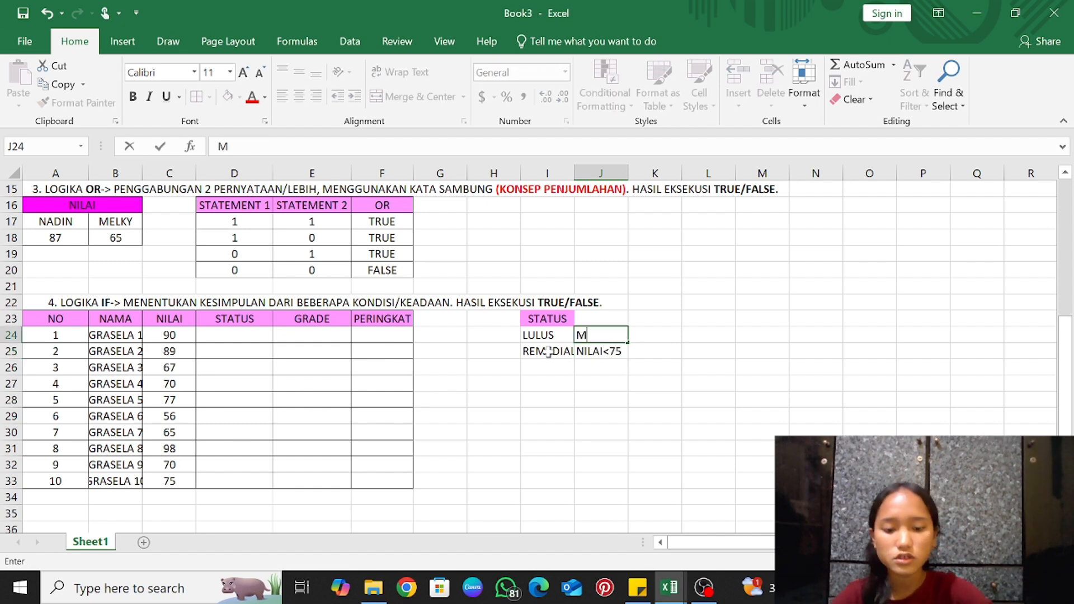
pyautogui.press('BackSpace')
pyautogui.write('NILAI')
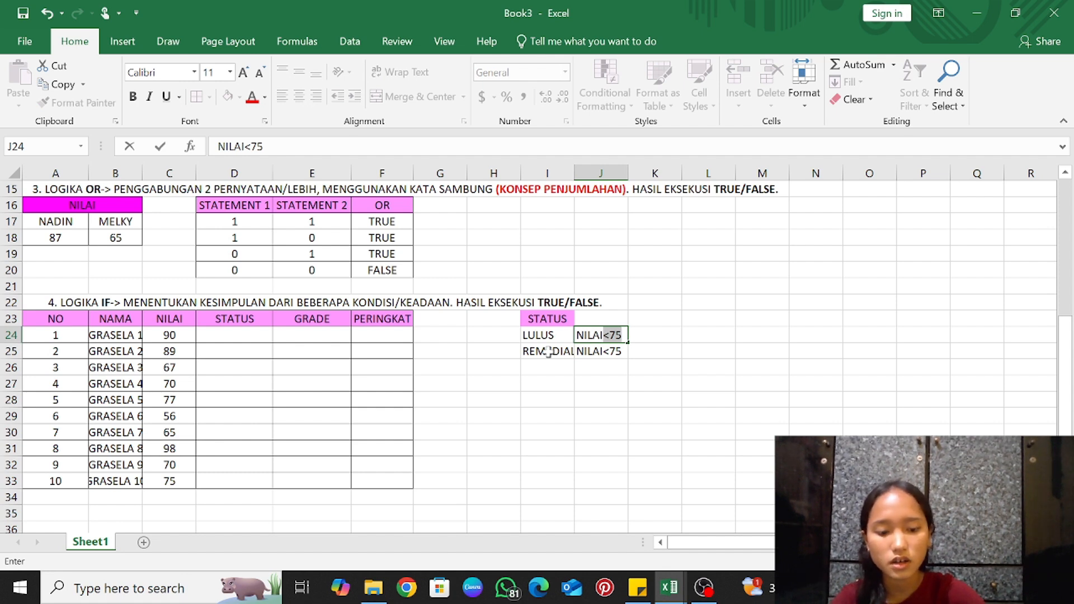
pyautogui.write('>')
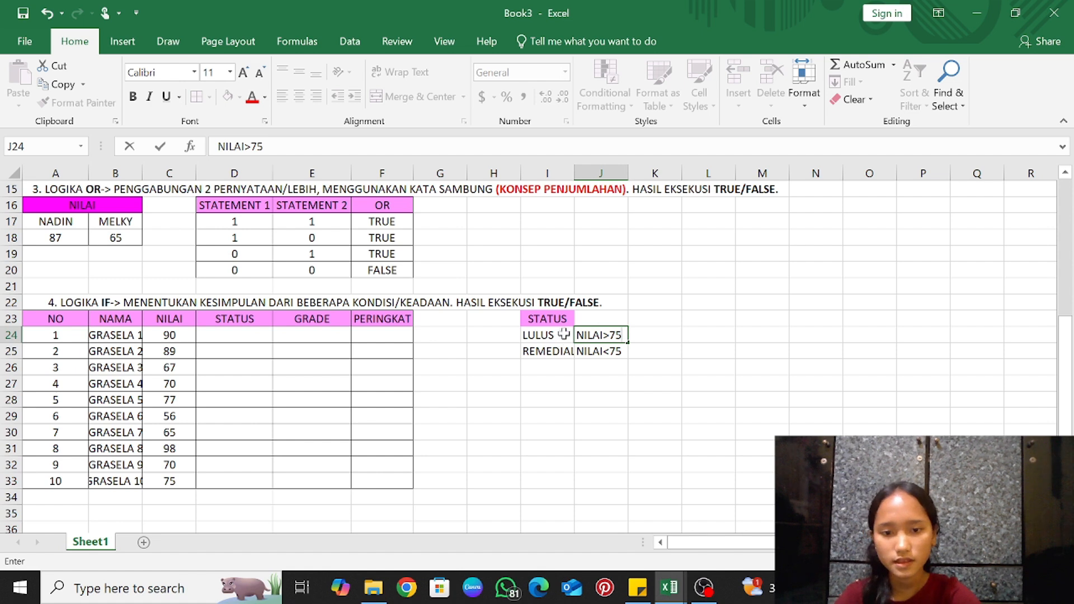
# Format the status key I23 to J25 with a heading merged across both columns, centered contents and borders around all cells
pyautogui.moveTo(548, 318)
pyautogui.mouseDown()
pyautogui.moveTo(595, 317)
pyautogui.moveTo(571, 336)
pyautogui.moveTo(572, 351)
pyautogui.mouseUp()
pyautogui.click(446, 98)
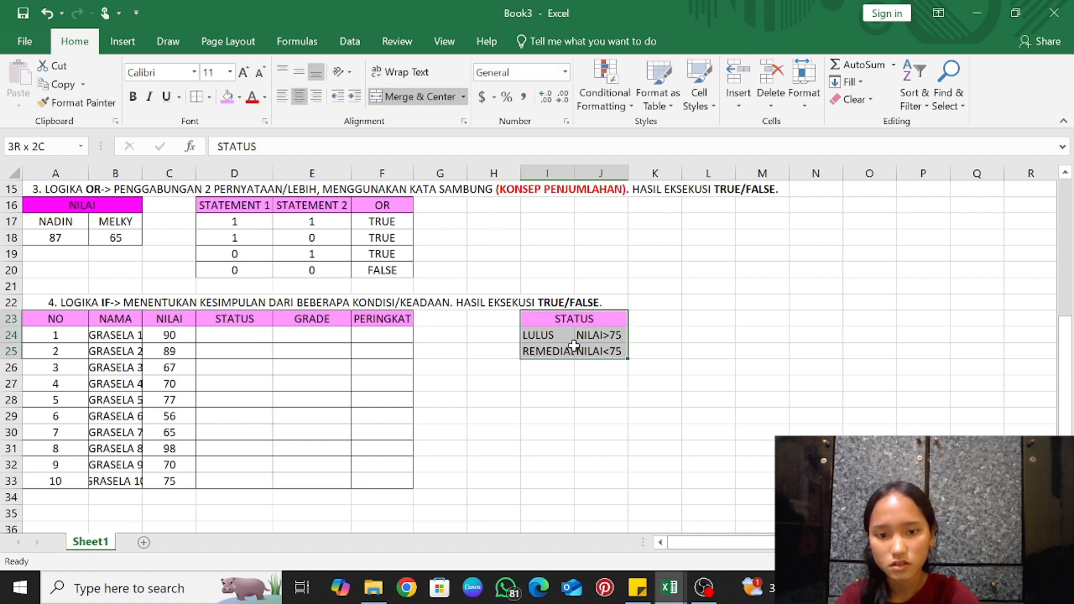
pyautogui.click(301, 95)
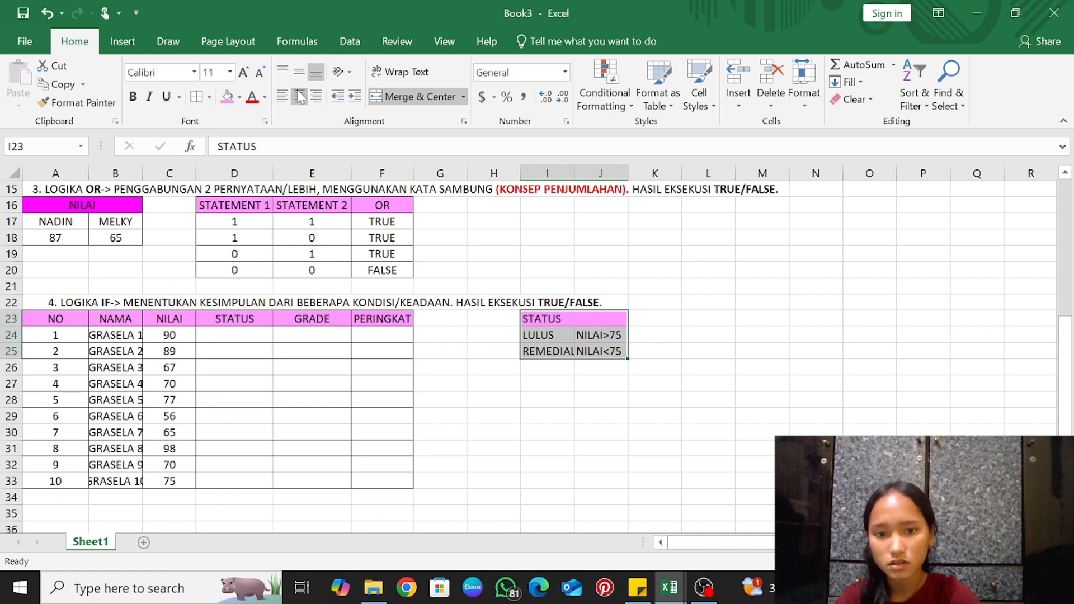
pyautogui.click(196, 99)
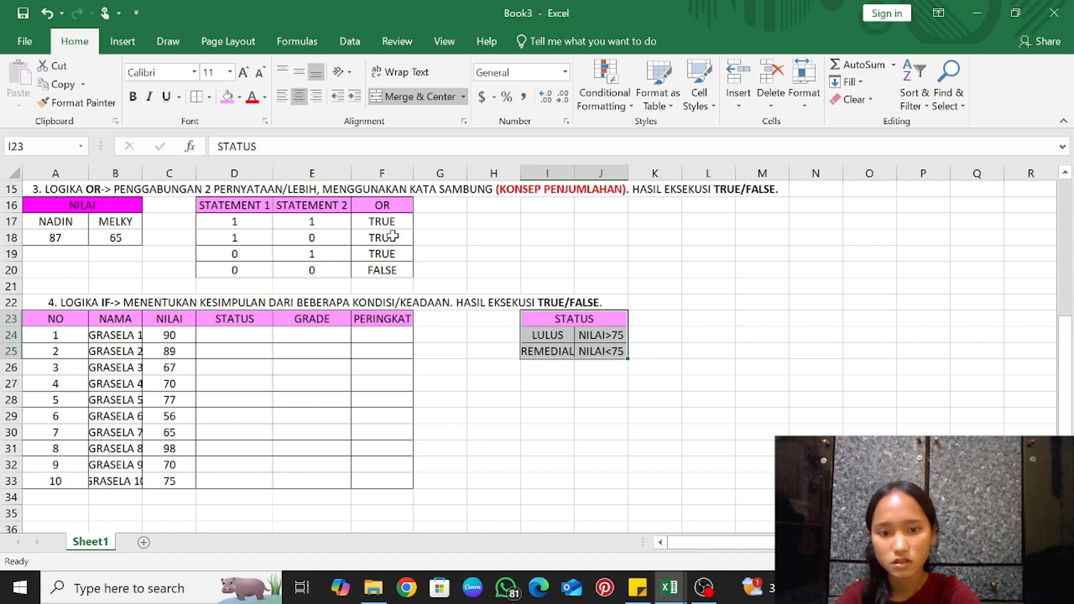
# Enter the heading GRADE in cell L23, beside the status key
pyautogui.click(701, 314)
pyautogui.write('D')
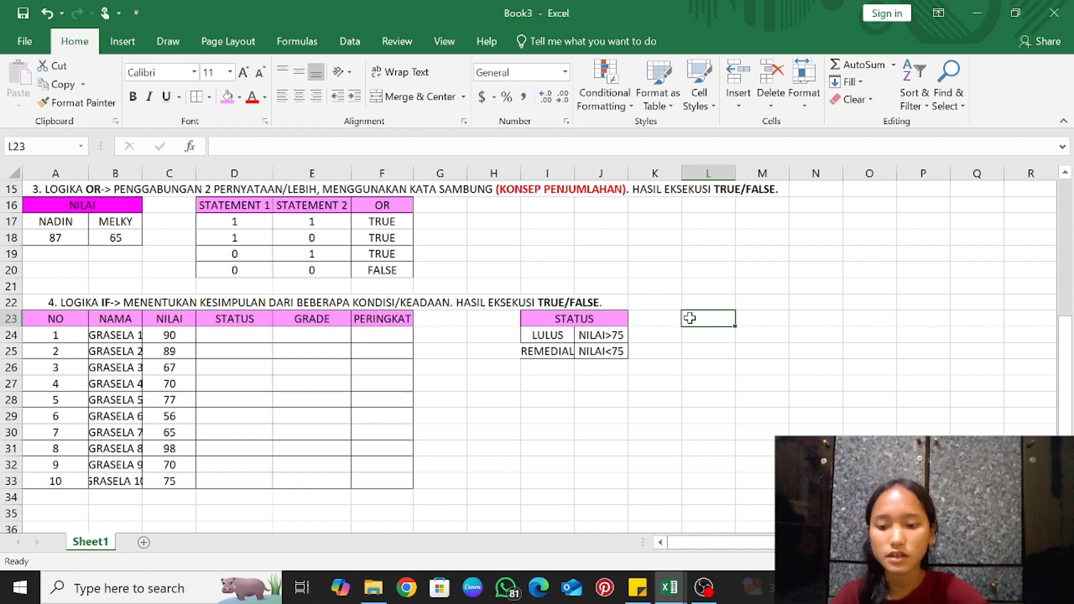
pyautogui.write('RADE')
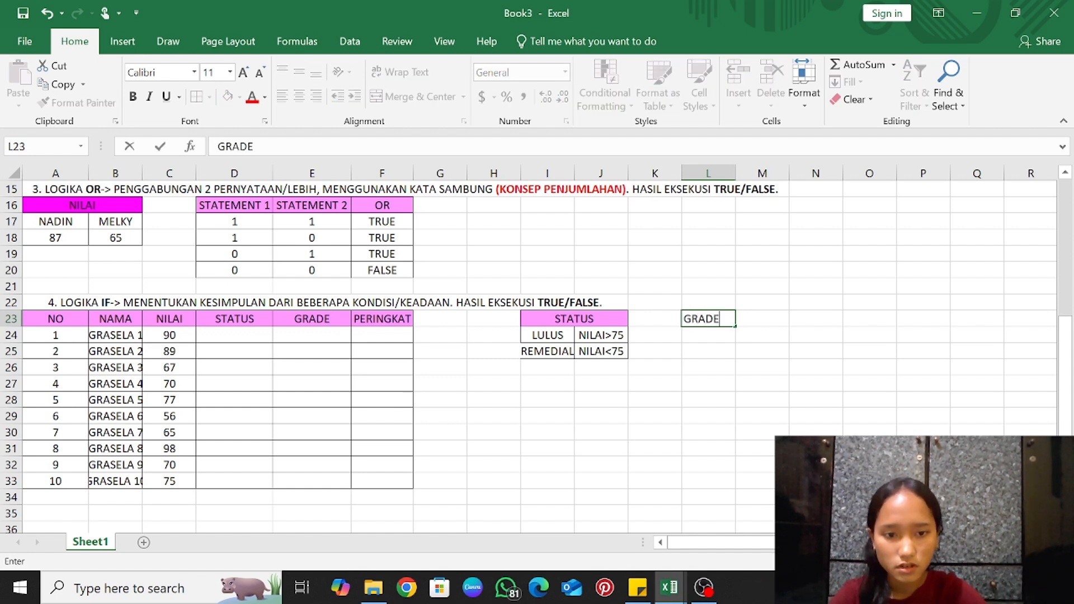
# List the grade letters A, B, C, D and E in cells L24 to L28
pyautogui.click(725, 341)
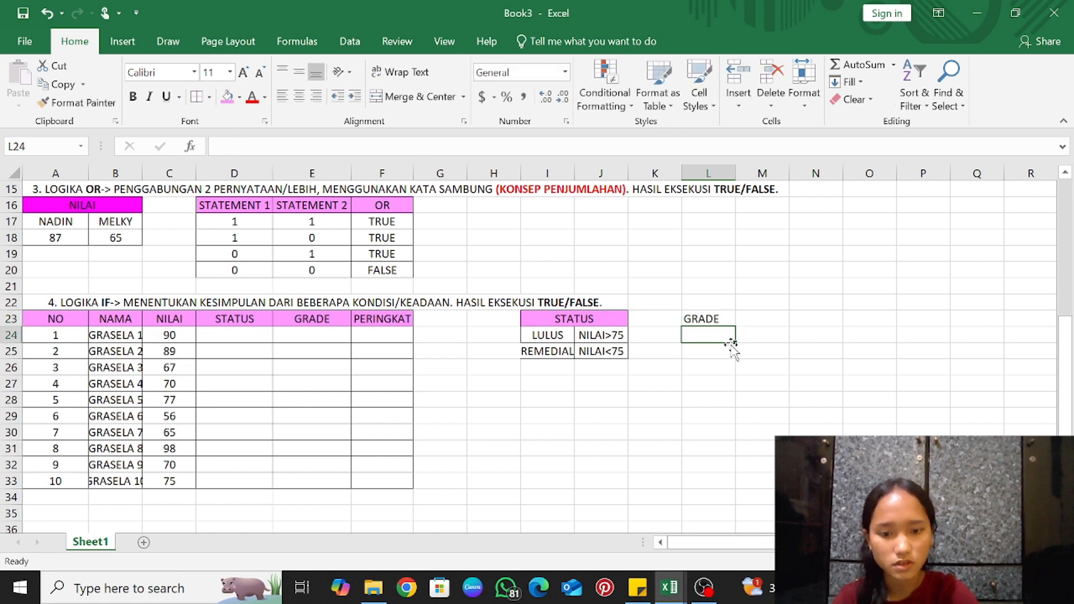
pyautogui.write('A')
pyautogui.press('Return')
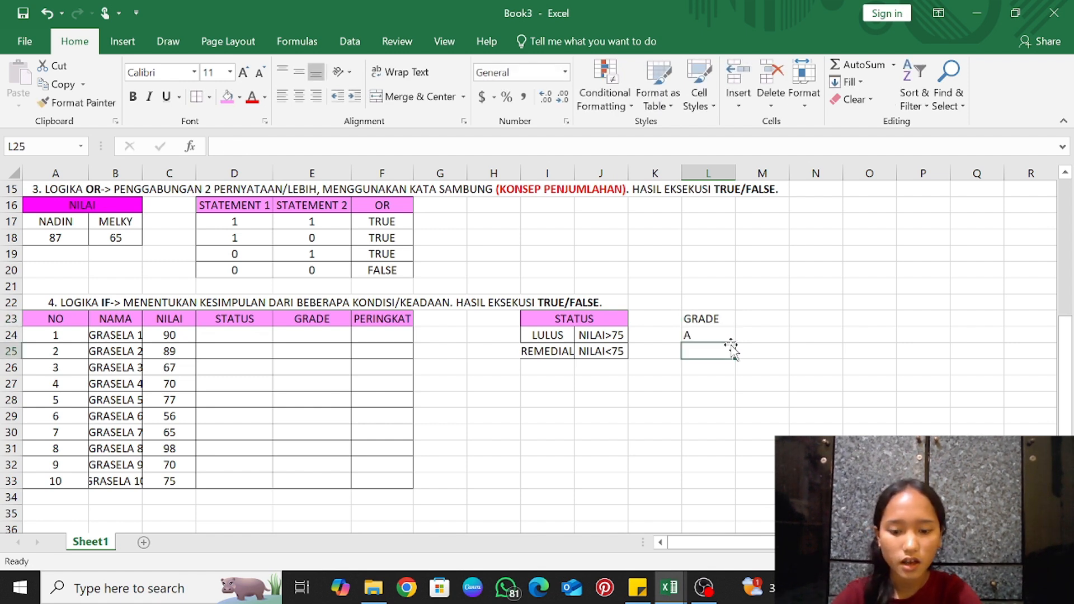
pyautogui.write('B')
pyautogui.press('Return')
pyautogui.write('C')
pyautogui.press('Return')
pyautogui.write('D')
pyautogui.press('Return')
pyautogui.write('E')
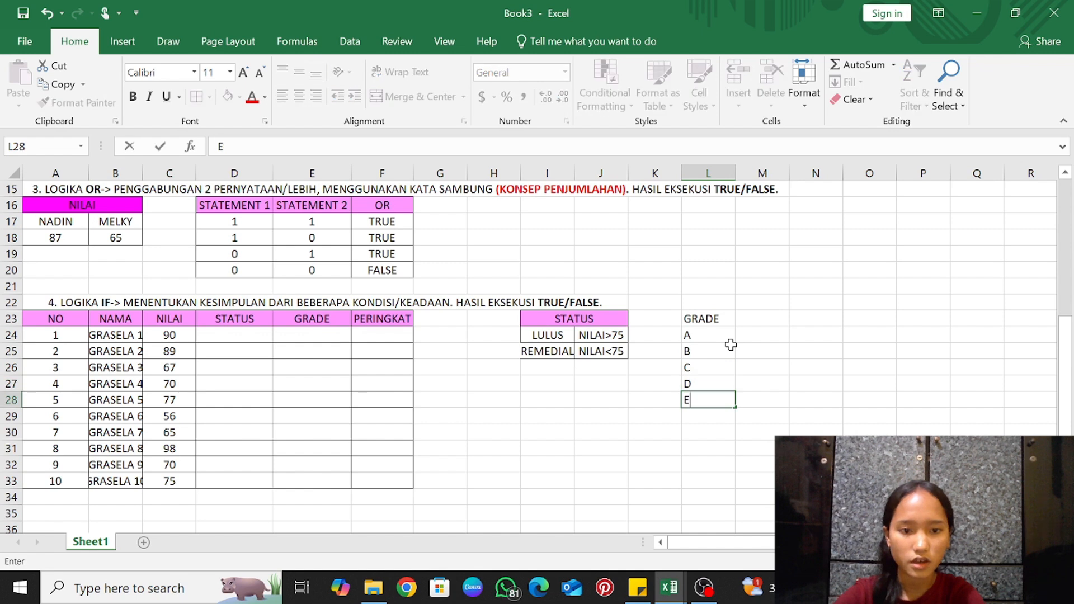
# Enter the score ranges 0-59, 60-69, 70-79, 80-89 and 90-100 for grades E up to A in cells M28 to M24
pyautogui.press('Tab')
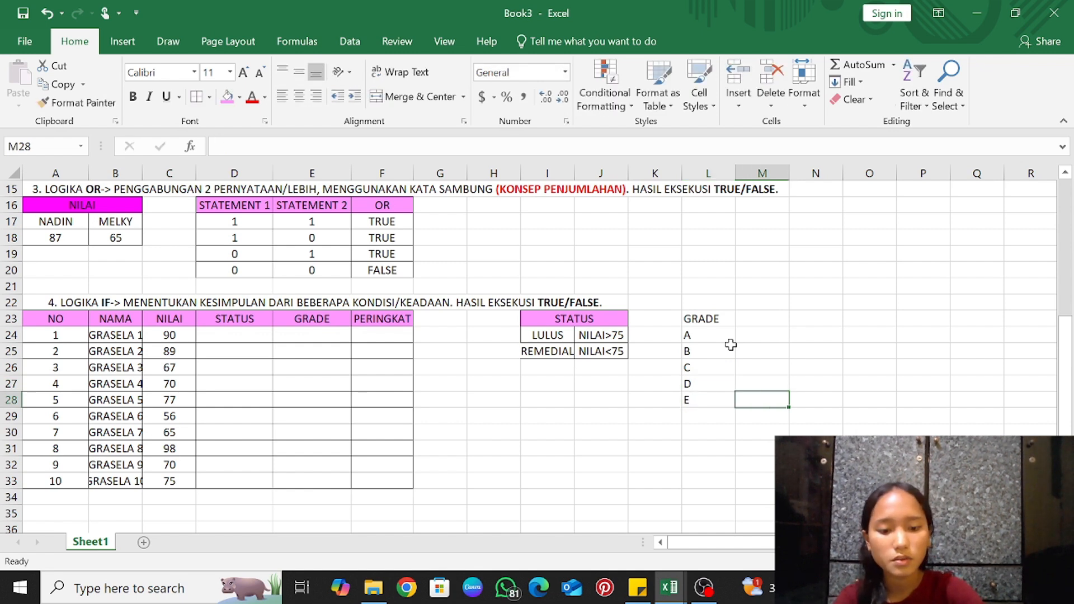
pyautogui.write('0-')
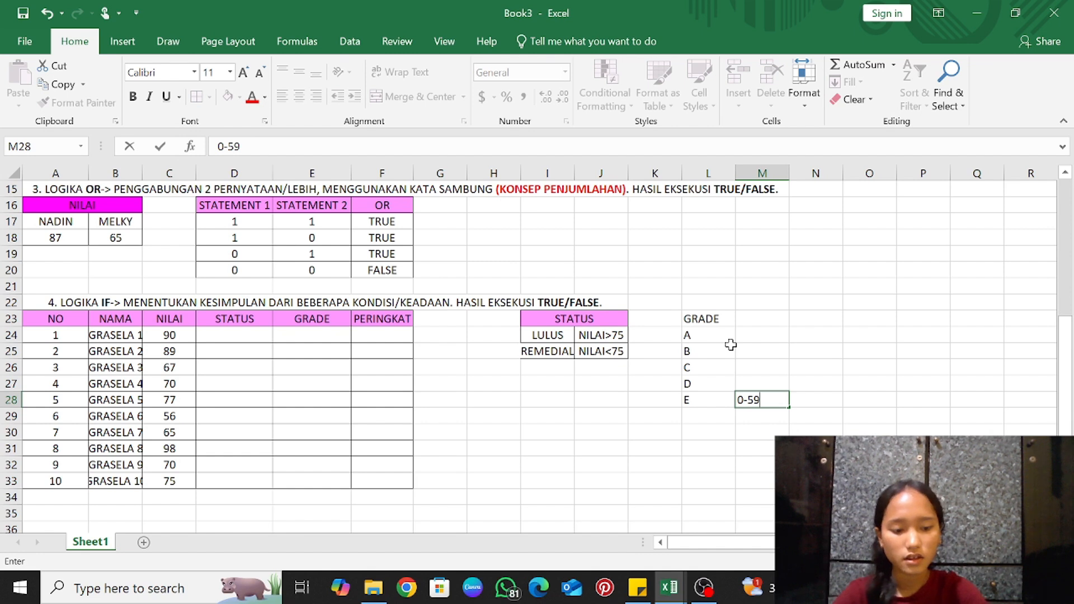
pyautogui.write('59')
pyautogui.press('Up')
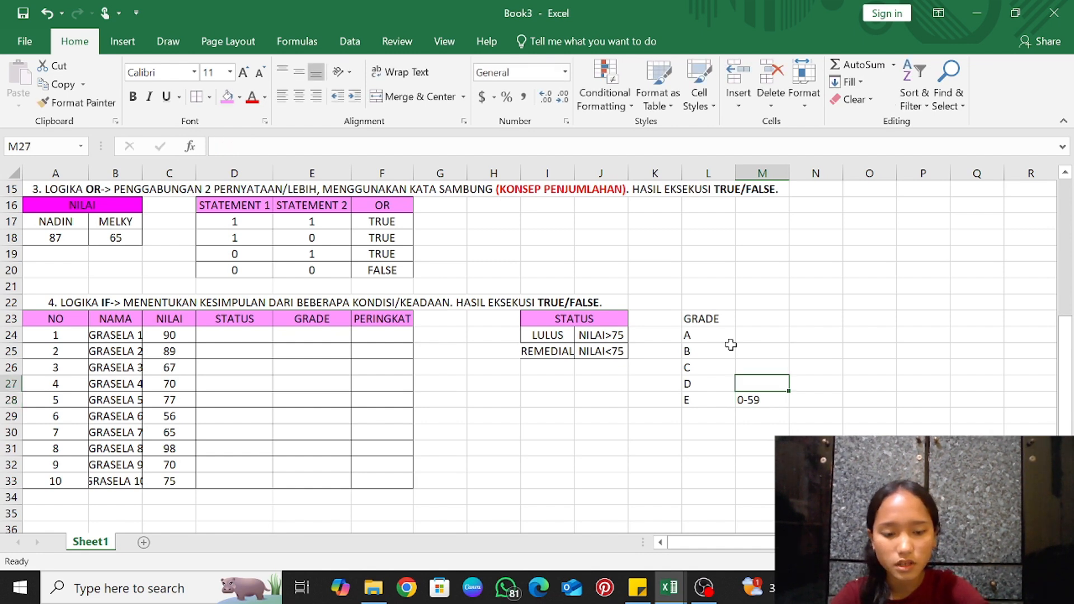
pyautogui.write('60-69')
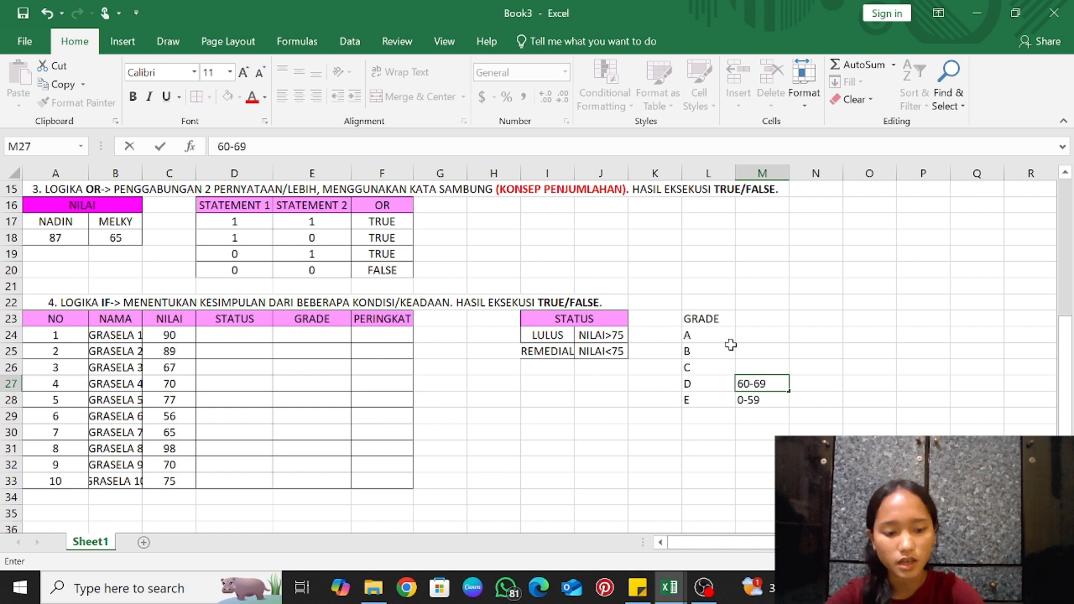
pyautogui.press('Up')
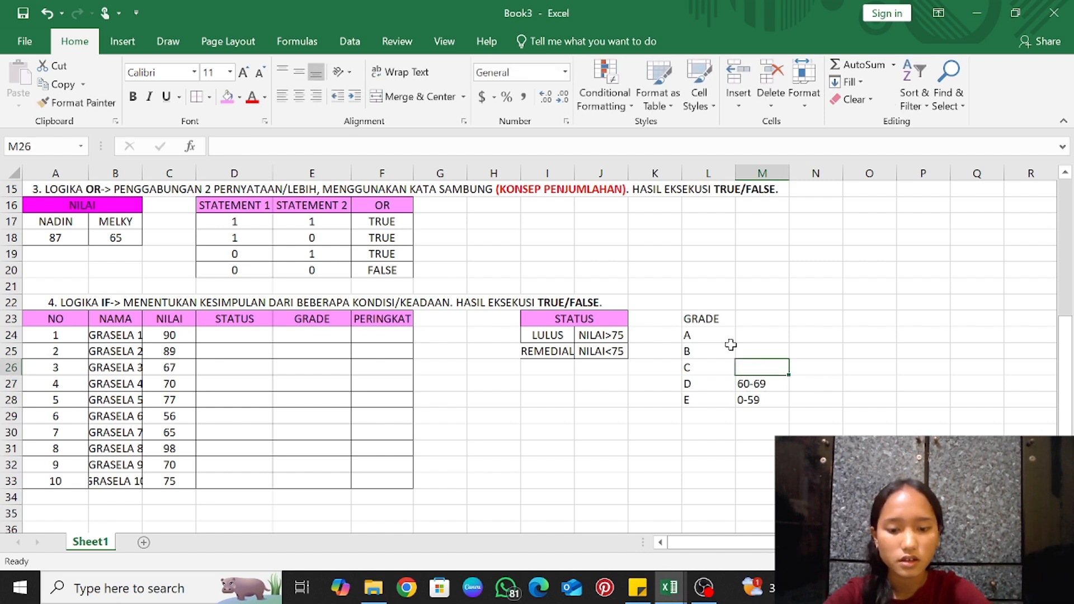
pyautogui.write('70-')
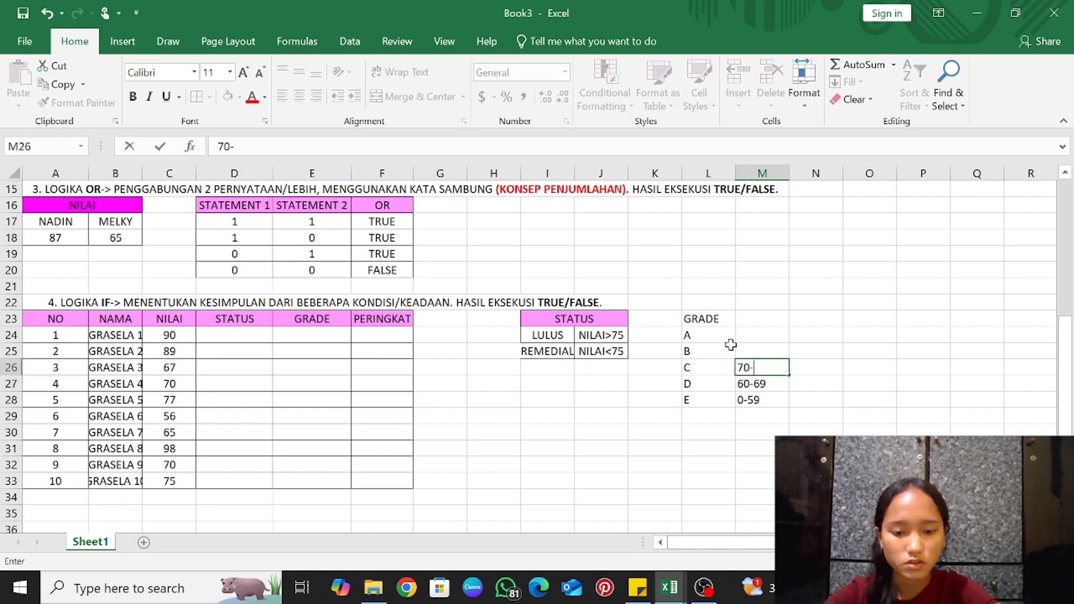
pyautogui.write('79')
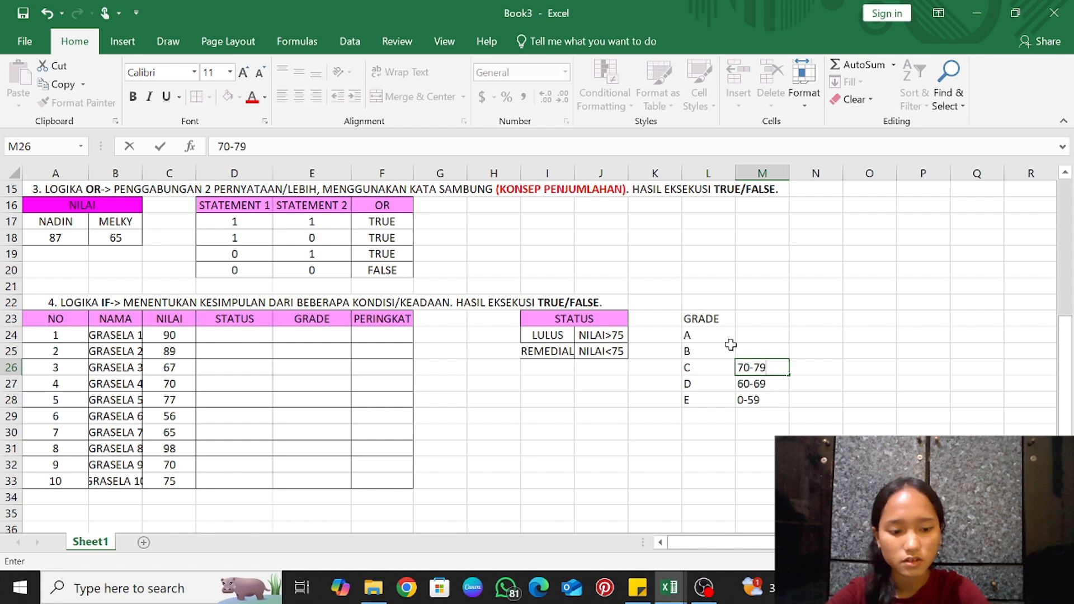
pyautogui.press('Up')
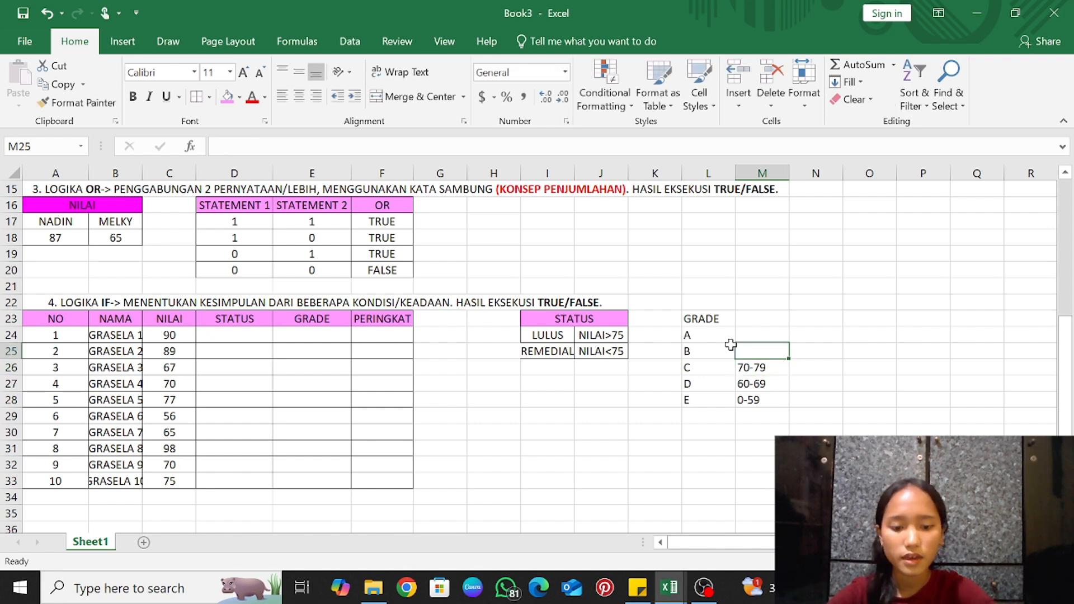
pyautogui.write('80-')
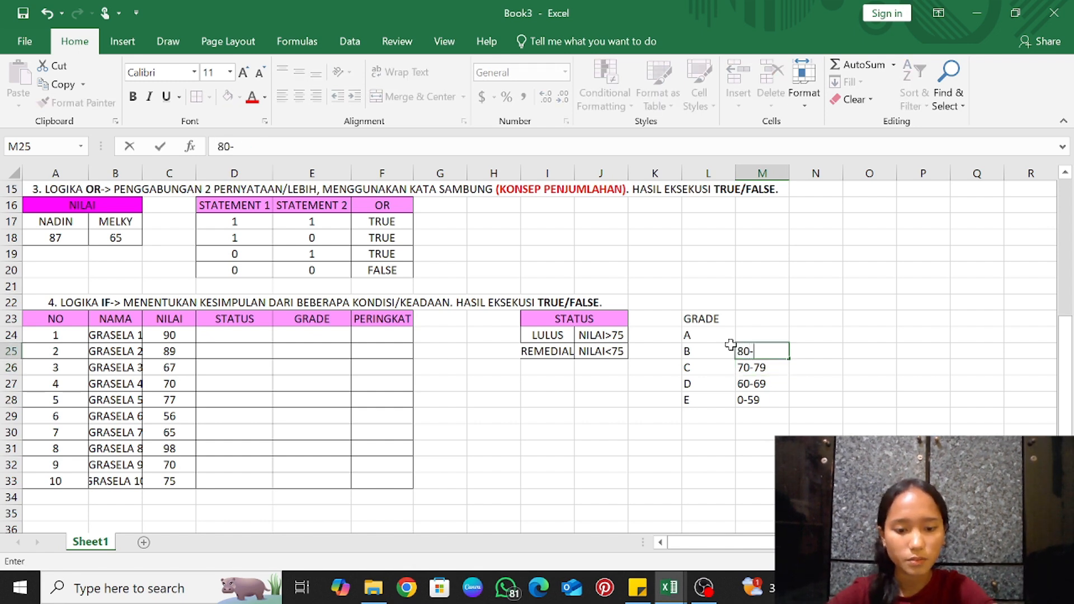
pyautogui.write('89')
pyautogui.press('Up')
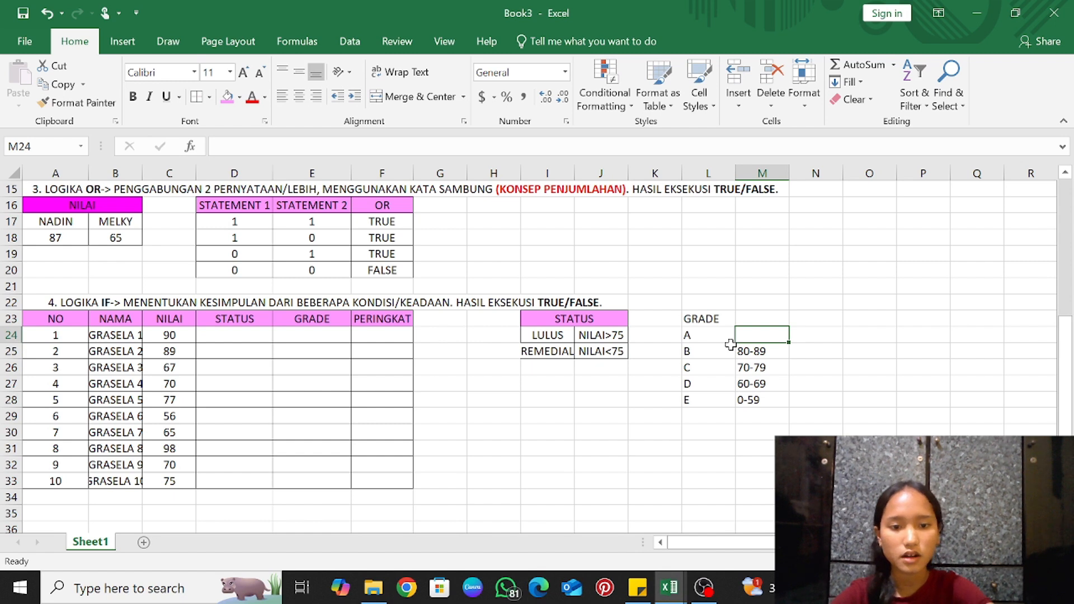
pyautogui.write('90')
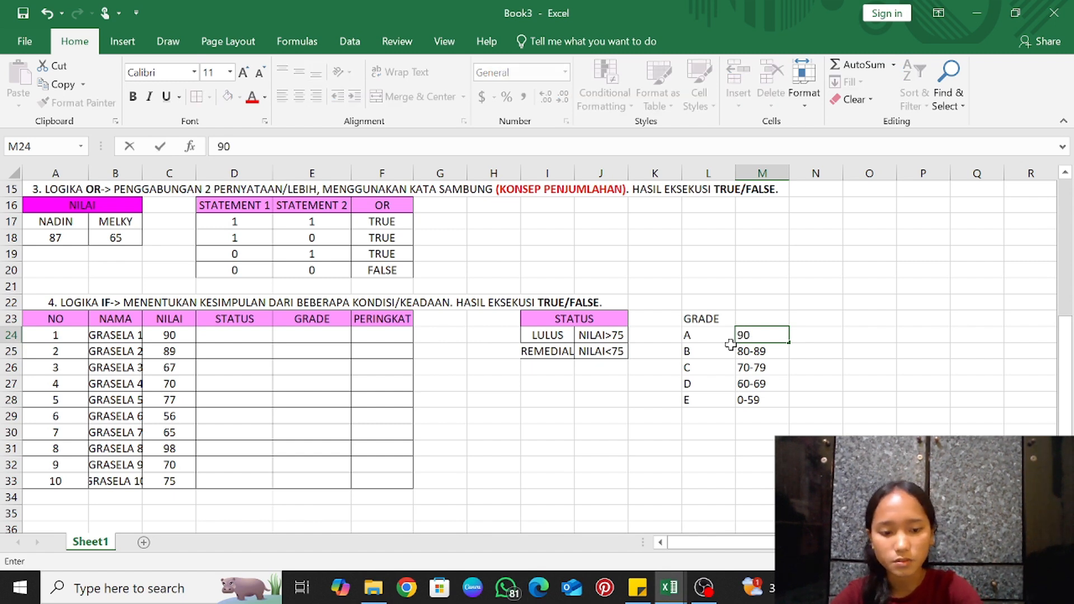
pyautogui.write('-100')
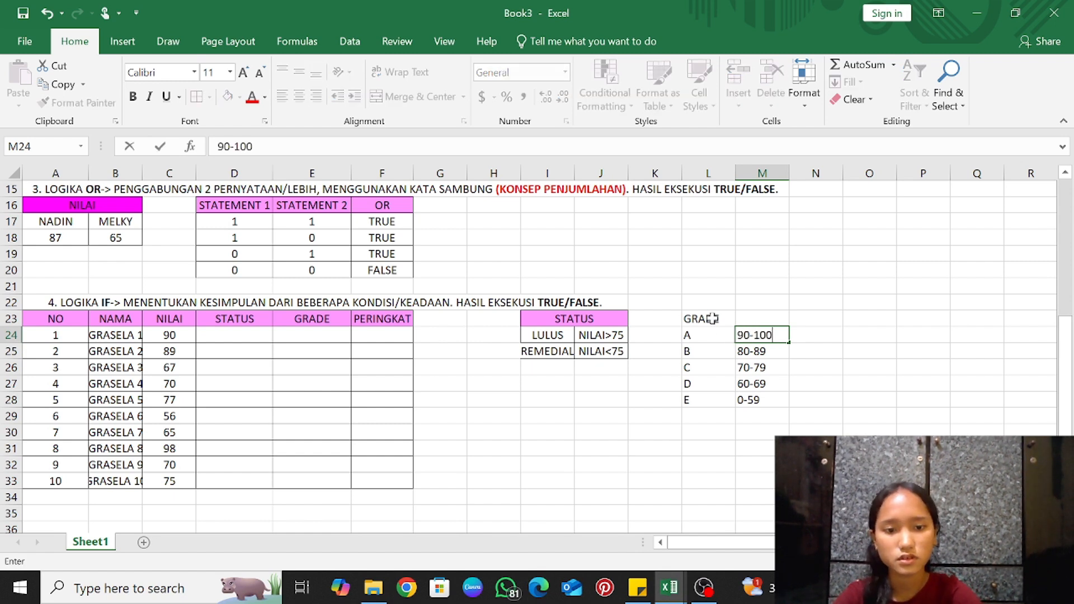
# Merge and center the GRADE heading across L23 and M23, and fill both the GRADE and STATUS key headings with bright magenta
pyautogui.moveTo(716, 318); pyautogui.dragTo(747, 315)
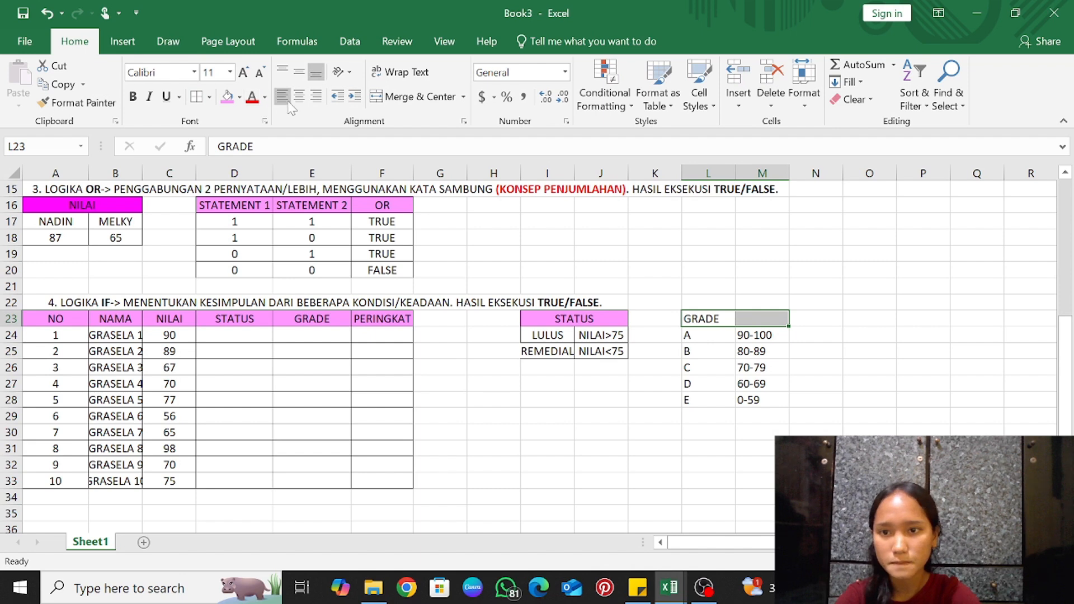
pyautogui.click(395, 96)
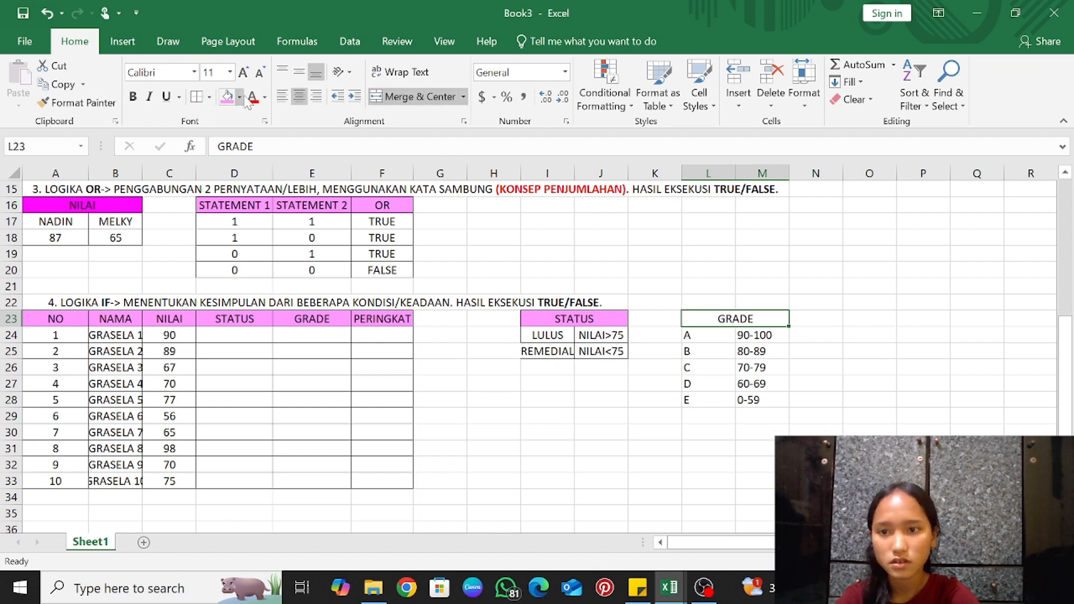
pyautogui.click(265, 98)
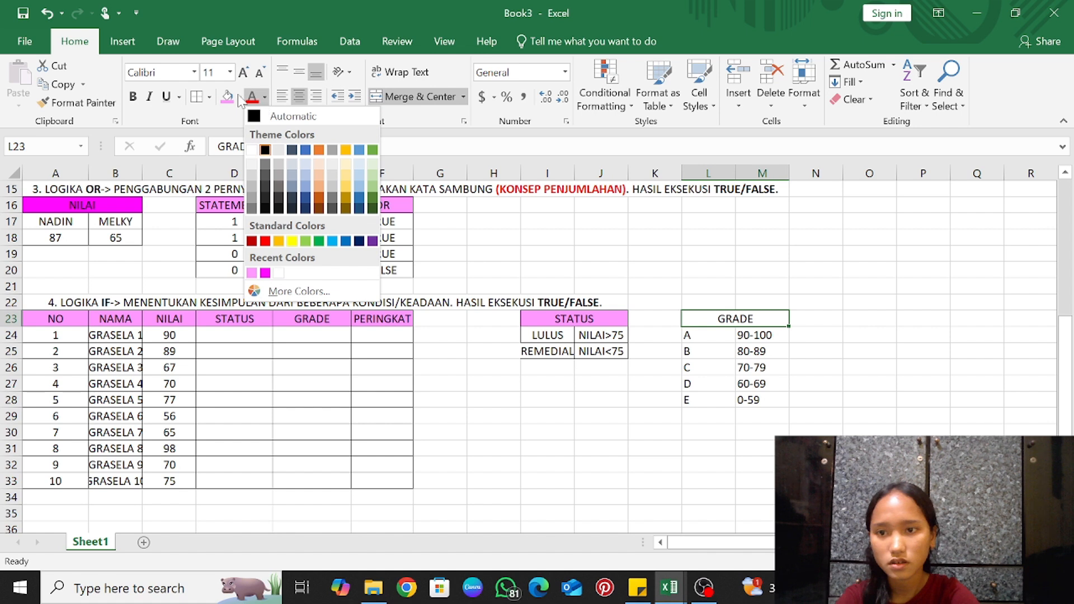
pyautogui.click(239, 98)
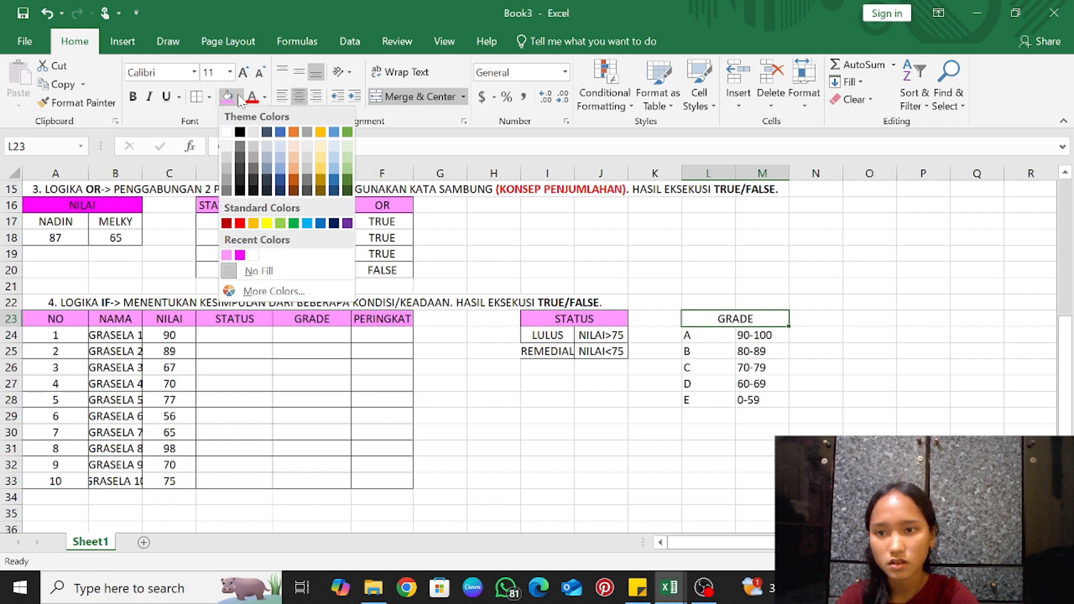
pyautogui.click(240, 256)
pyautogui.click(577, 321)
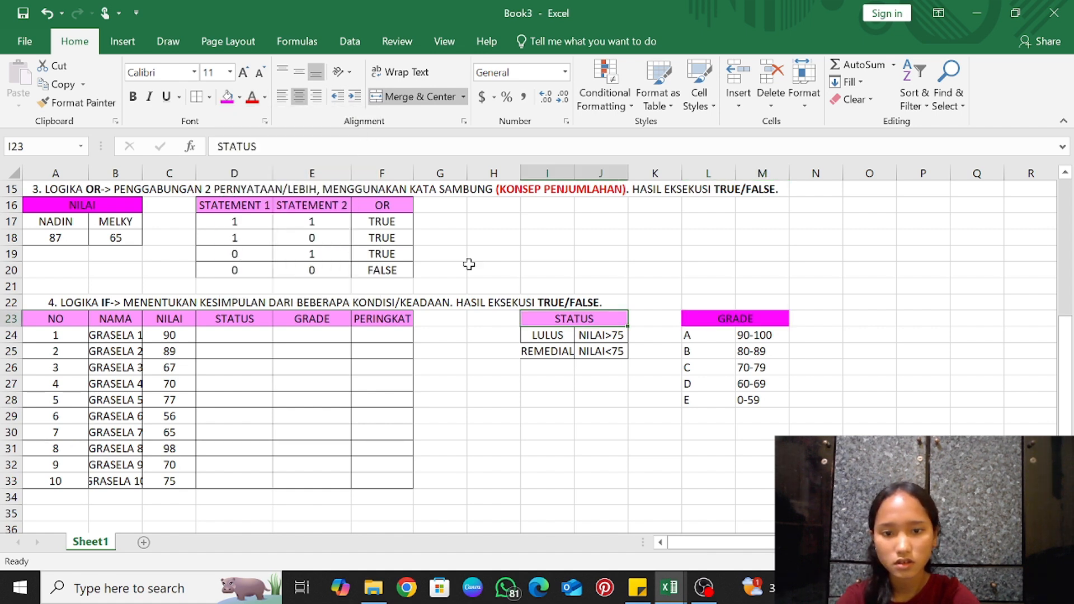
pyautogui.click(228, 96)
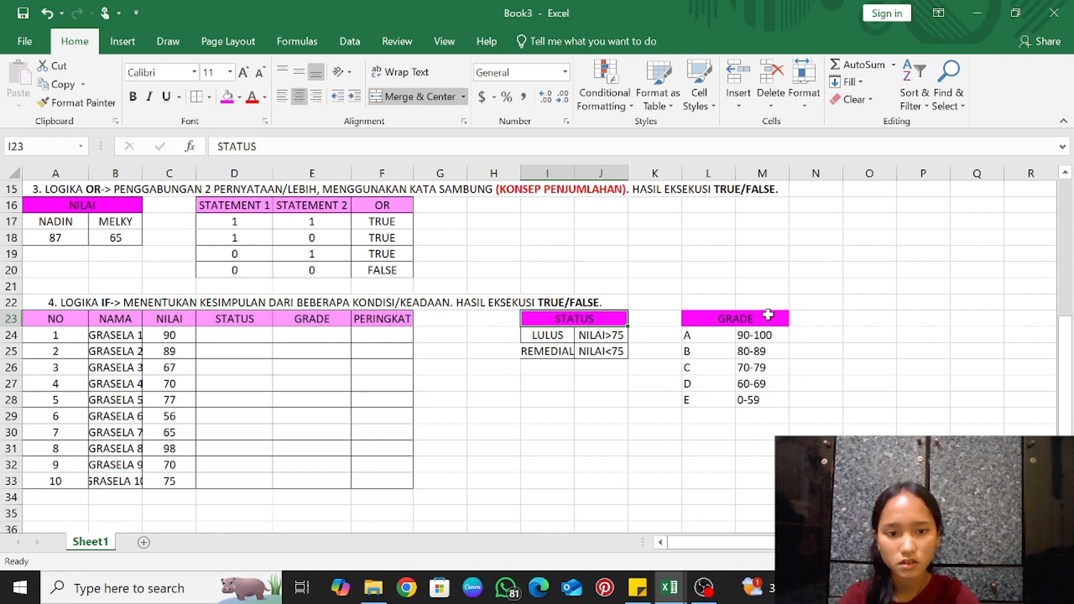
# Add borders around all cells of the grade key L23 to M28 and center its contents
pyautogui.moveTo(768, 315); pyautogui.dragTo(774, 400)
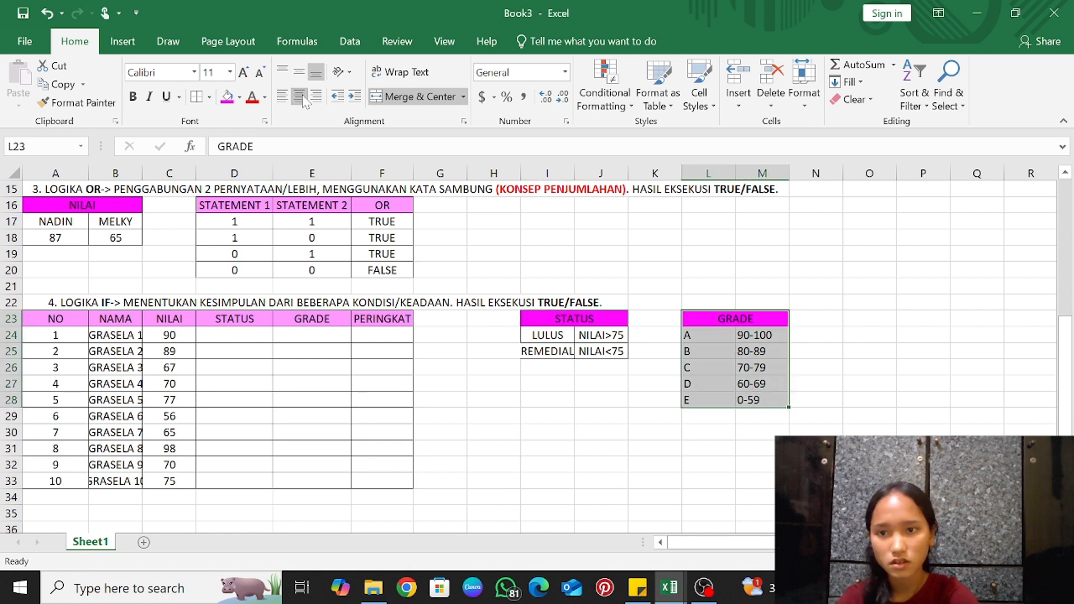
pyautogui.click(196, 96)
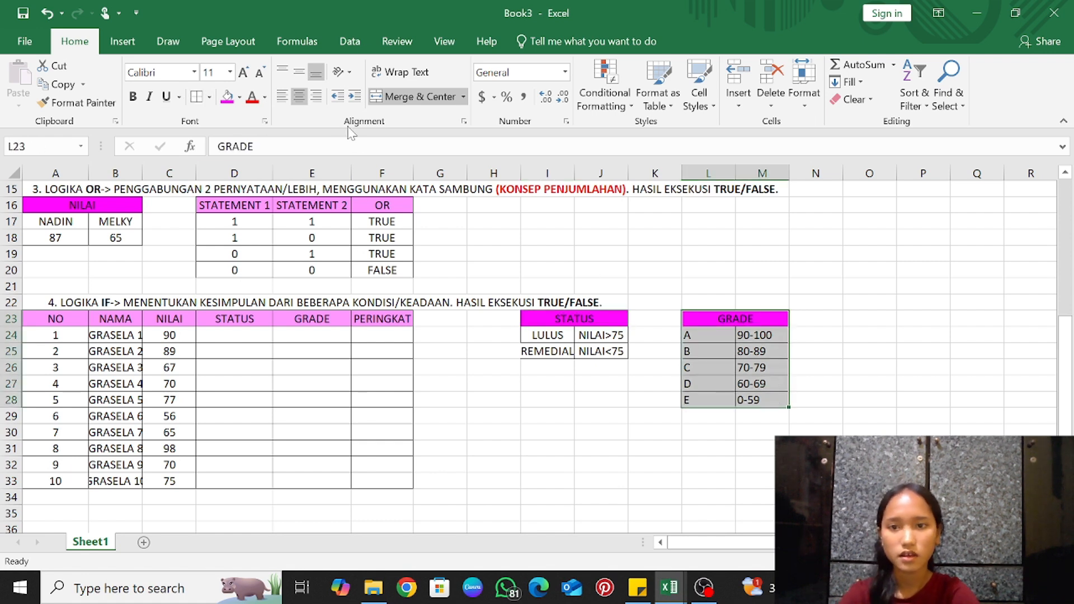
pyautogui.click(300, 96)
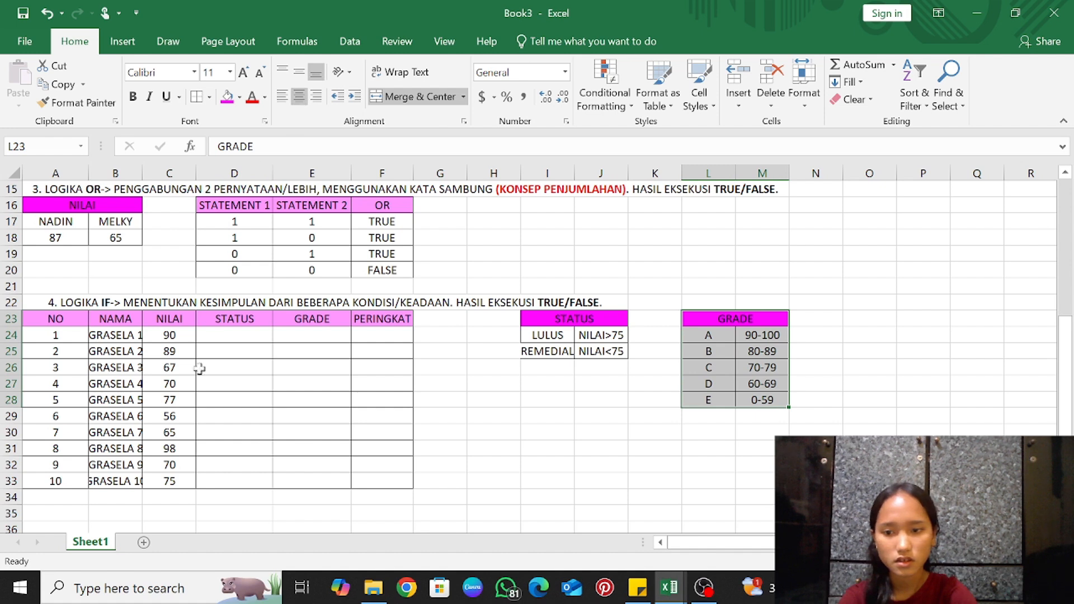
# Enter the formula =IF(C24>=75,"LULUS","REMEDIAL") in cell D24 to determine the first student's status
pyautogui.click(229, 334)
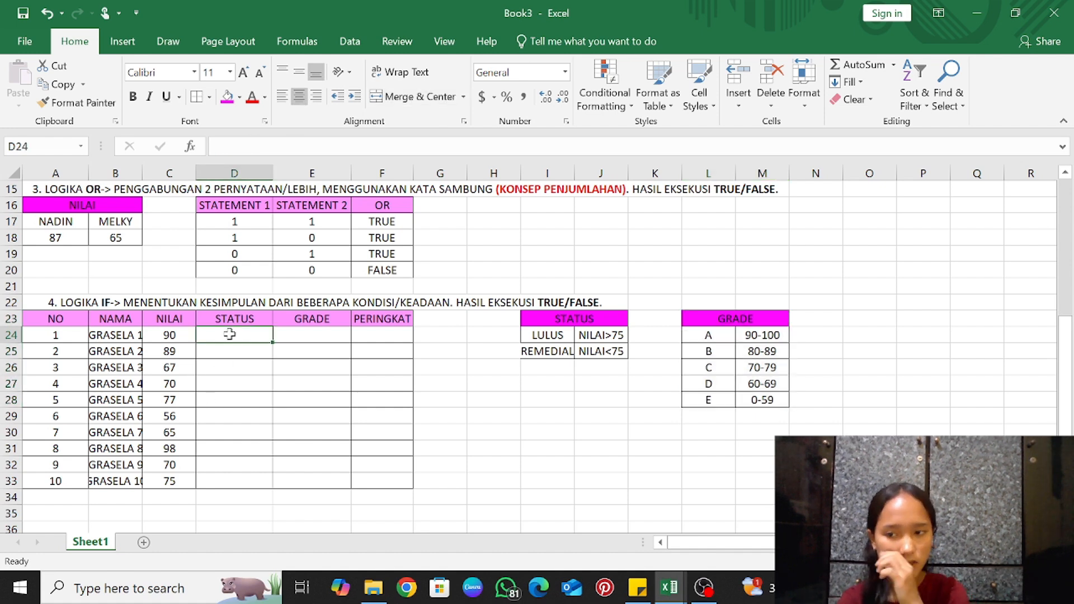
pyautogui.write('=IF')
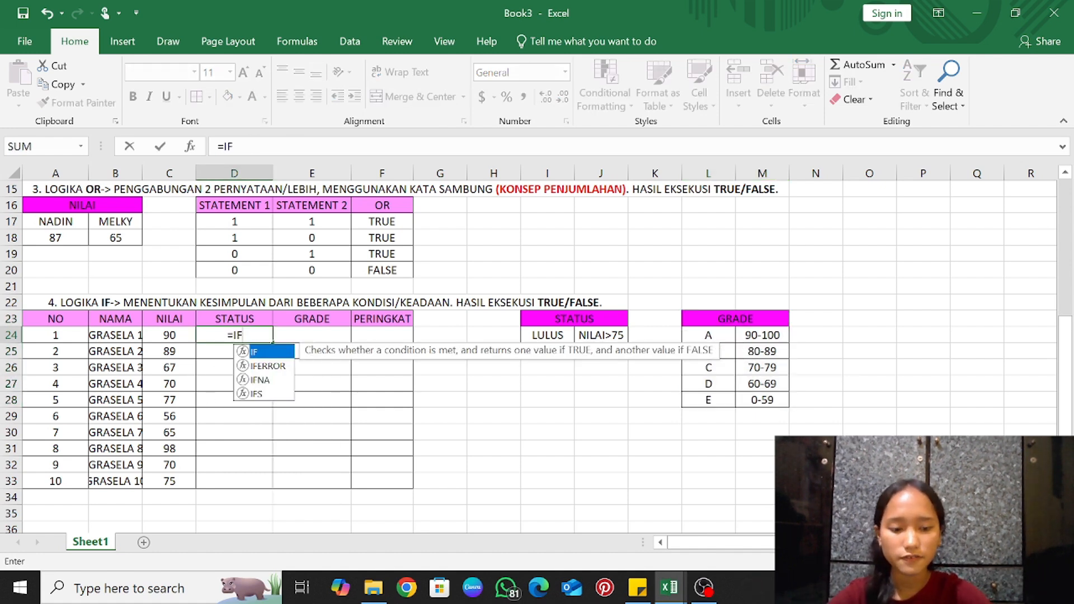
pyautogui.write('(')
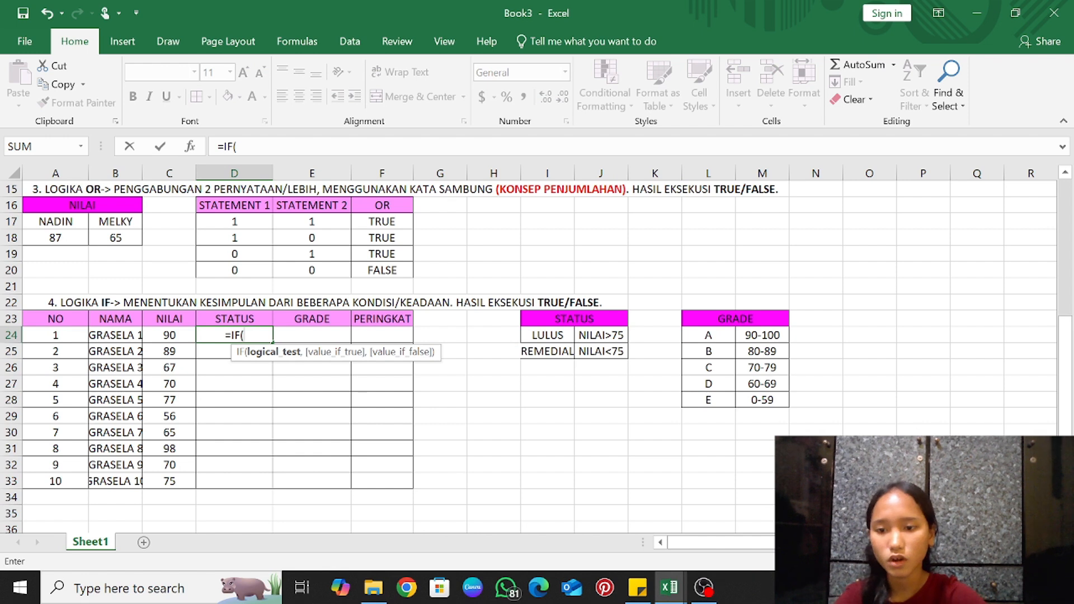
pyautogui.click(170, 335)
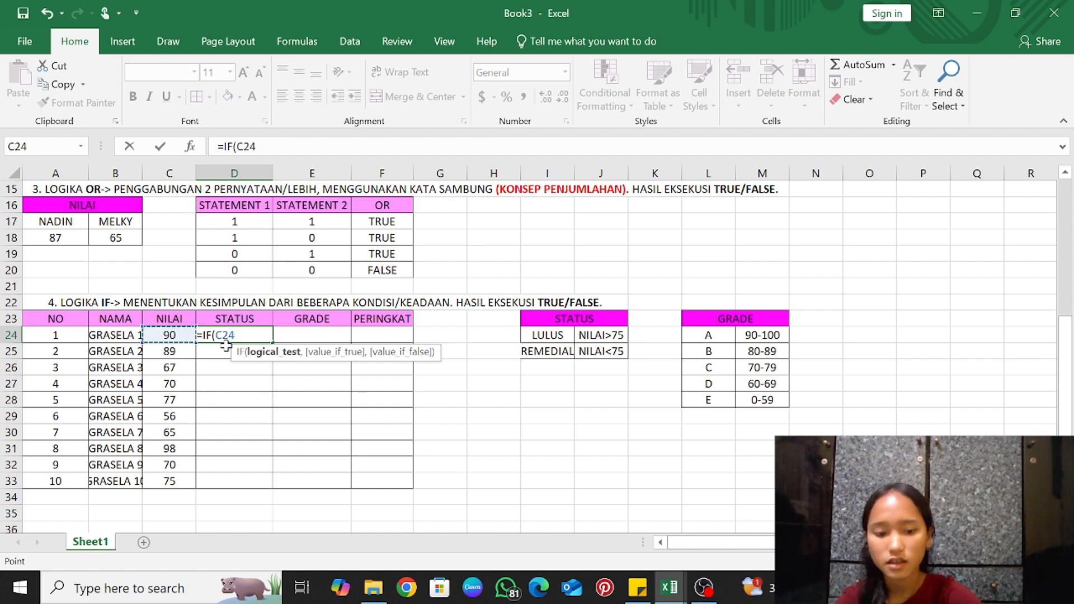
pyautogui.write(',')
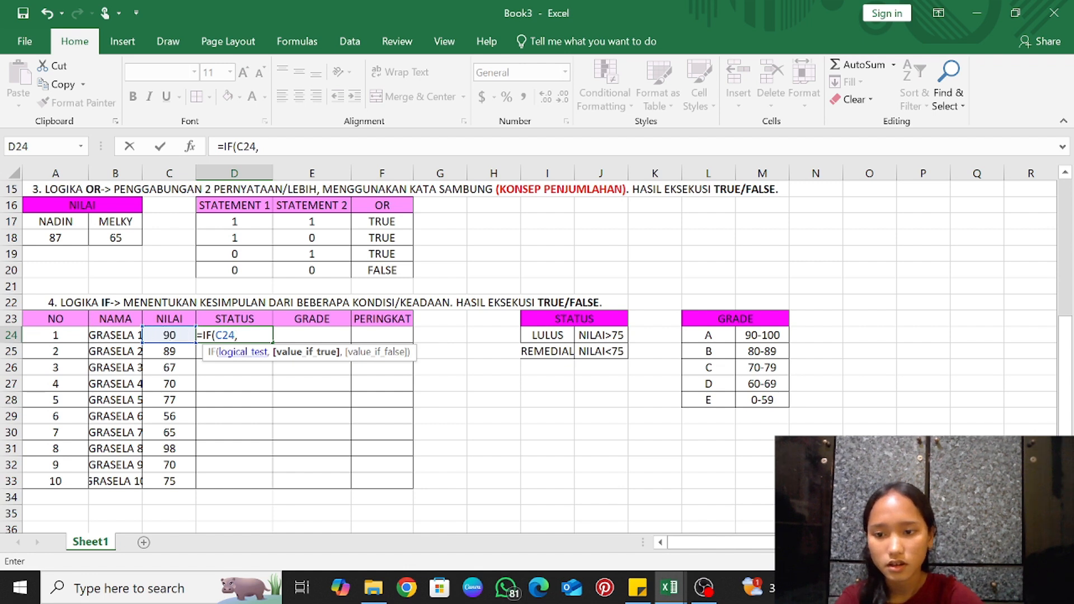
pyautogui.click(233, 336)
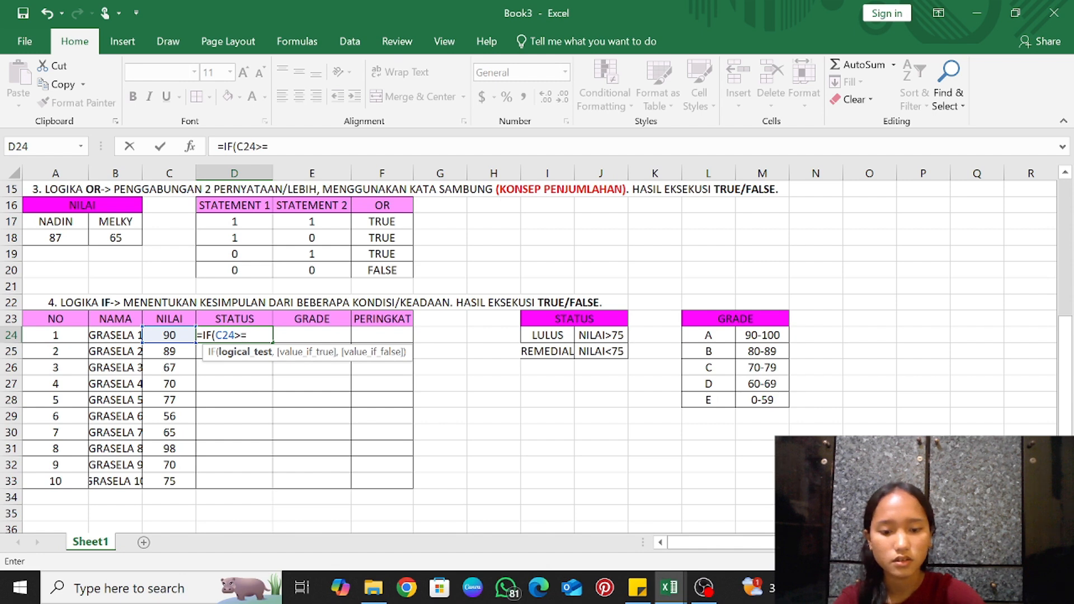
pyautogui.write('>=75,')
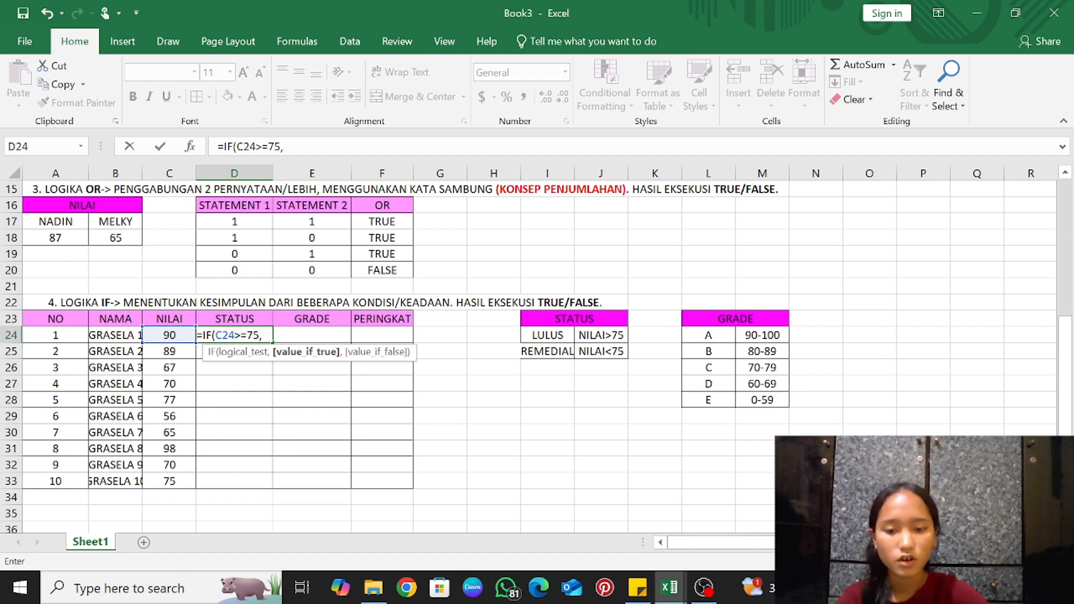
pyautogui.write('"')
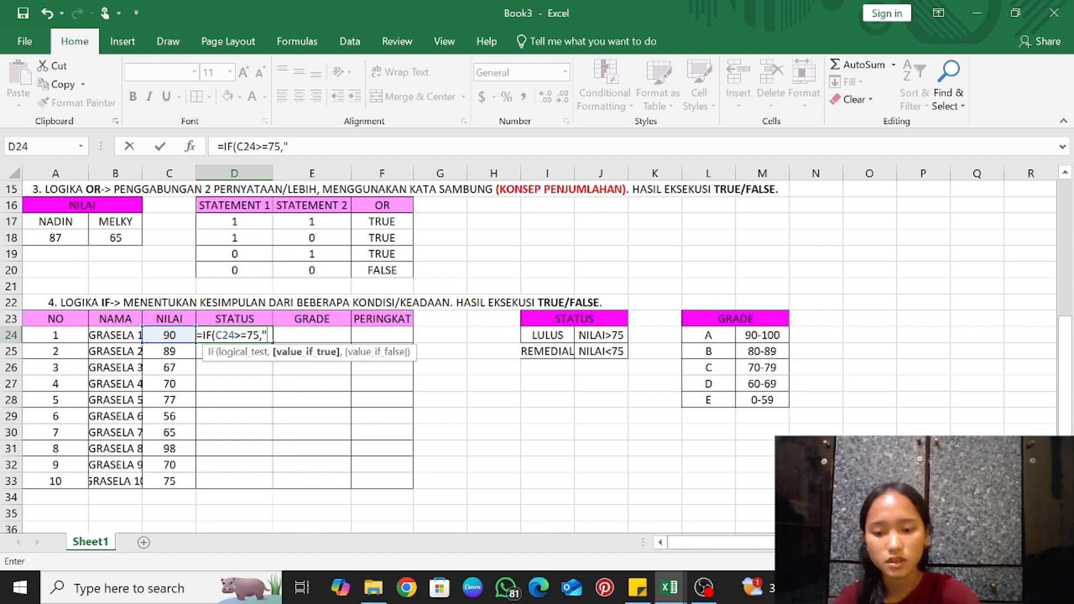
pyautogui.write('LULU')
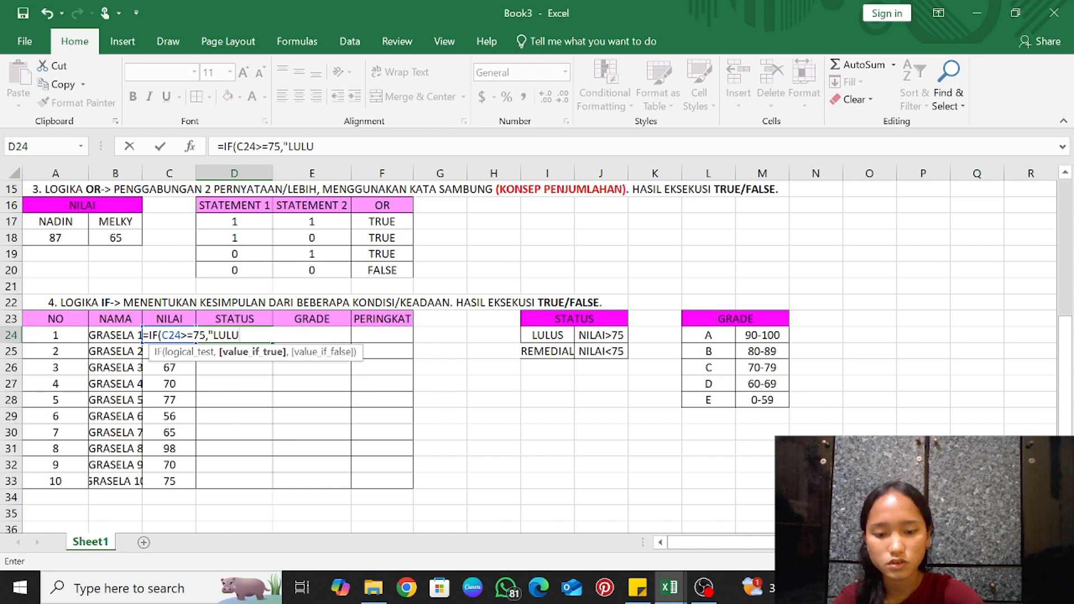
pyautogui.write('S"')
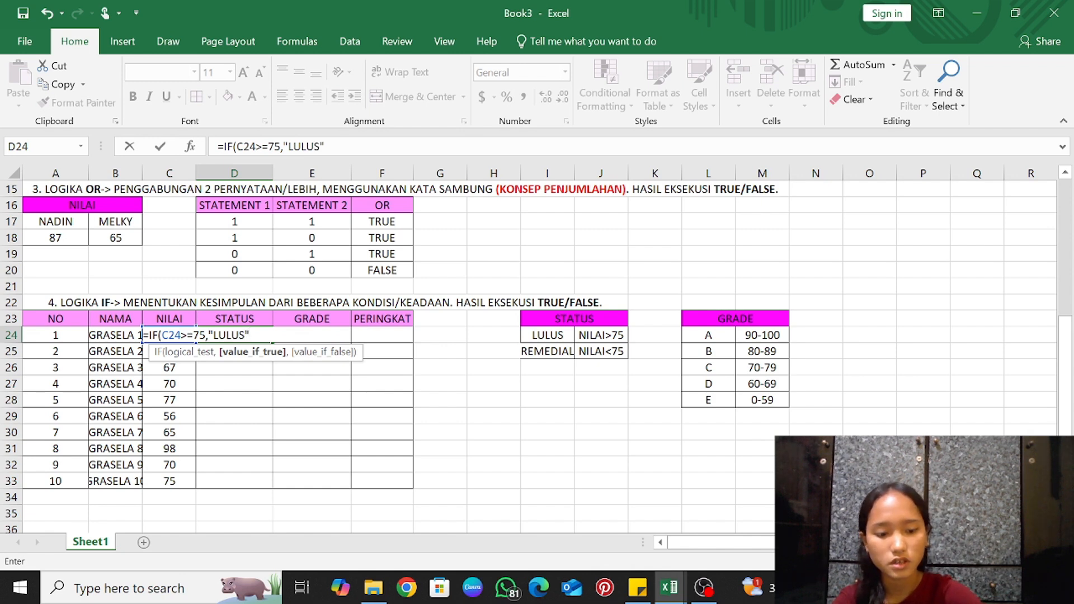
pyautogui.write(',"')
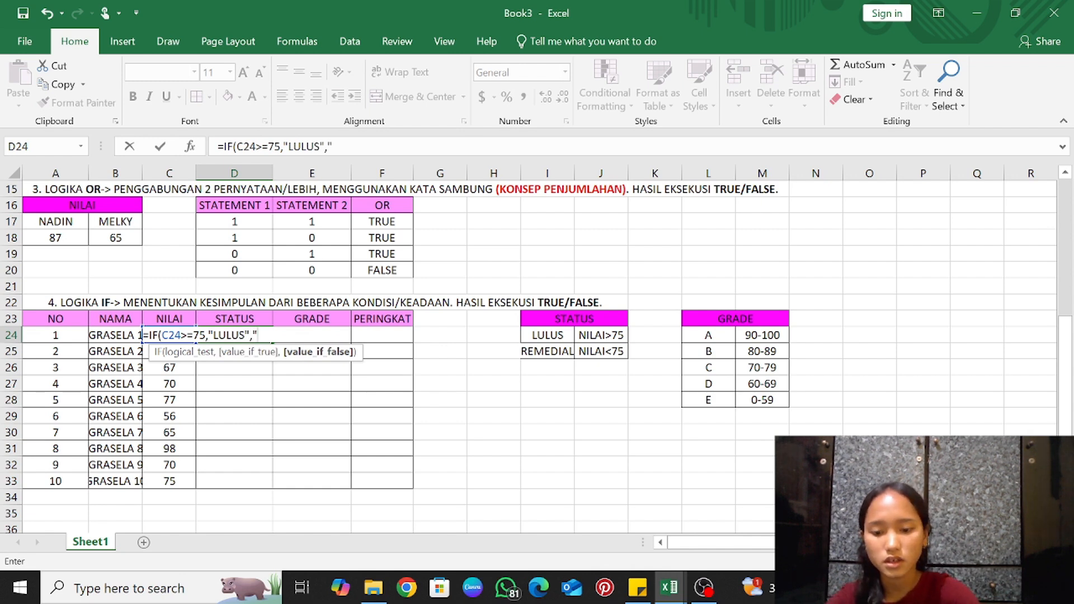
pyautogui.write('REMEDIAL"')
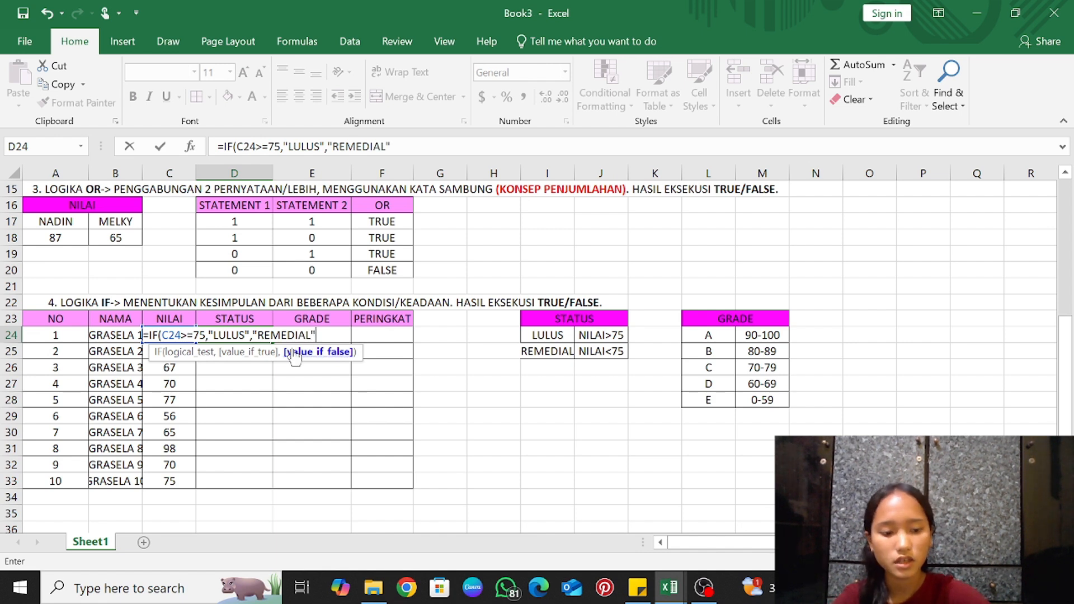
pyautogui.write(')')
pyautogui.press('Return')
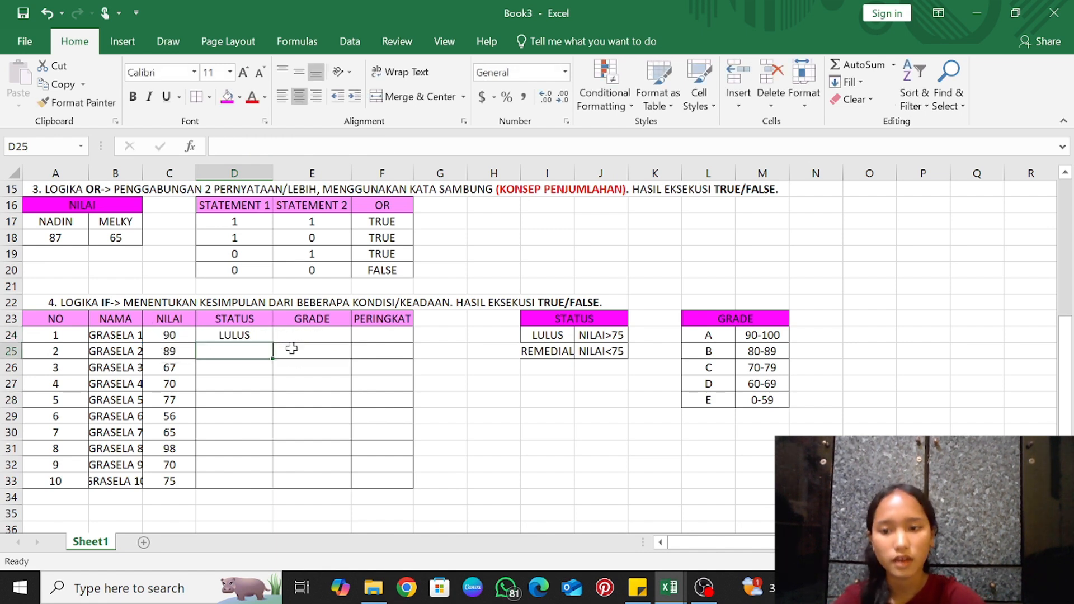
# Copy the status formula from D24 down to D33 and check the results against the scores and the status key
pyautogui.click(249, 334)
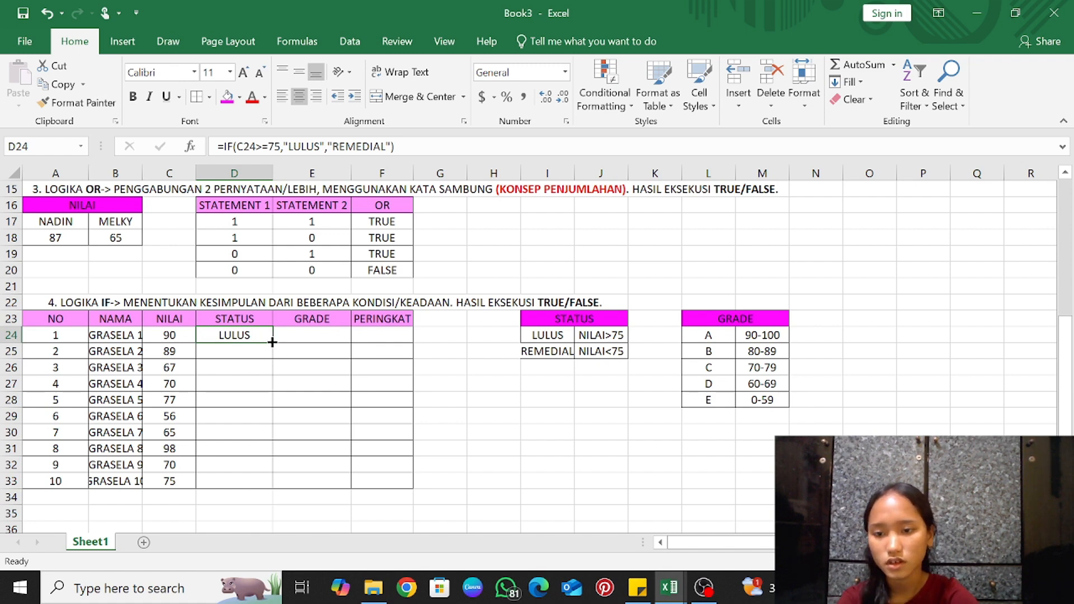
pyautogui.moveTo(272, 343); pyautogui.dragTo(276, 485)
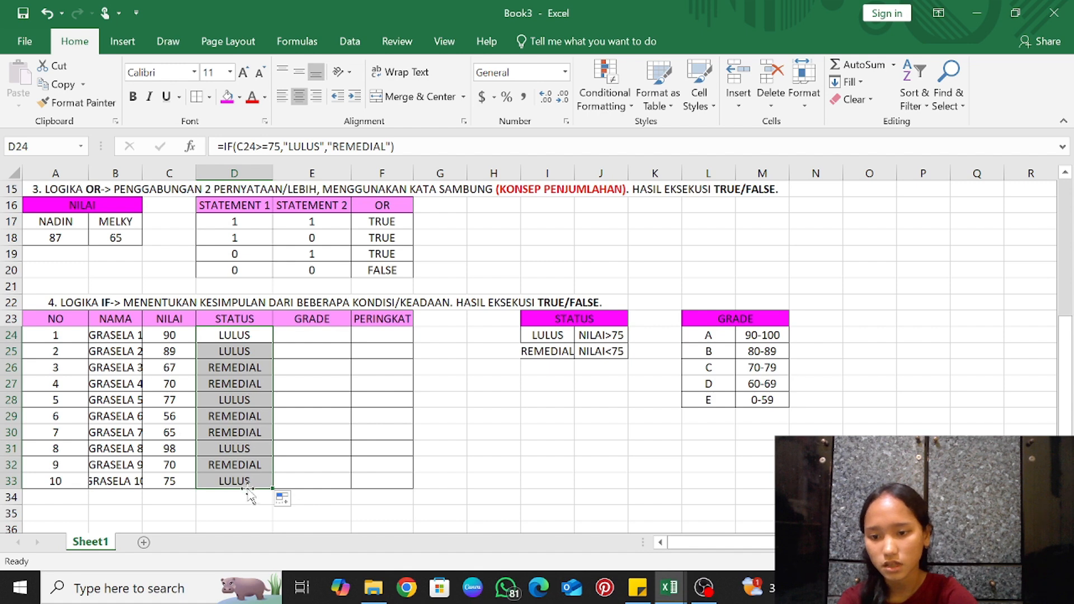
pyautogui.click(242, 334)
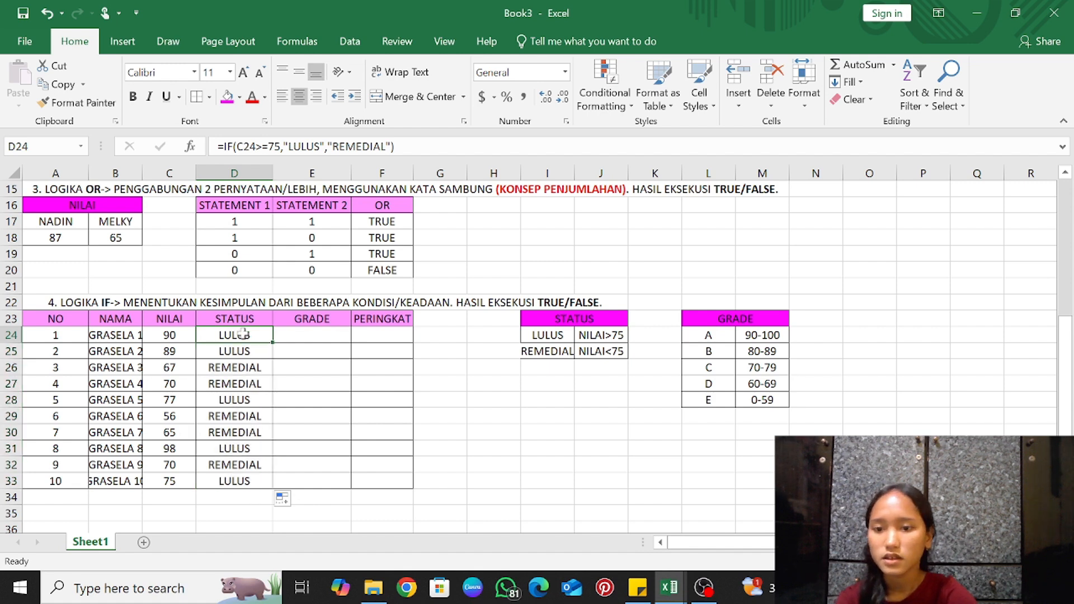
pyautogui.click(186, 334)
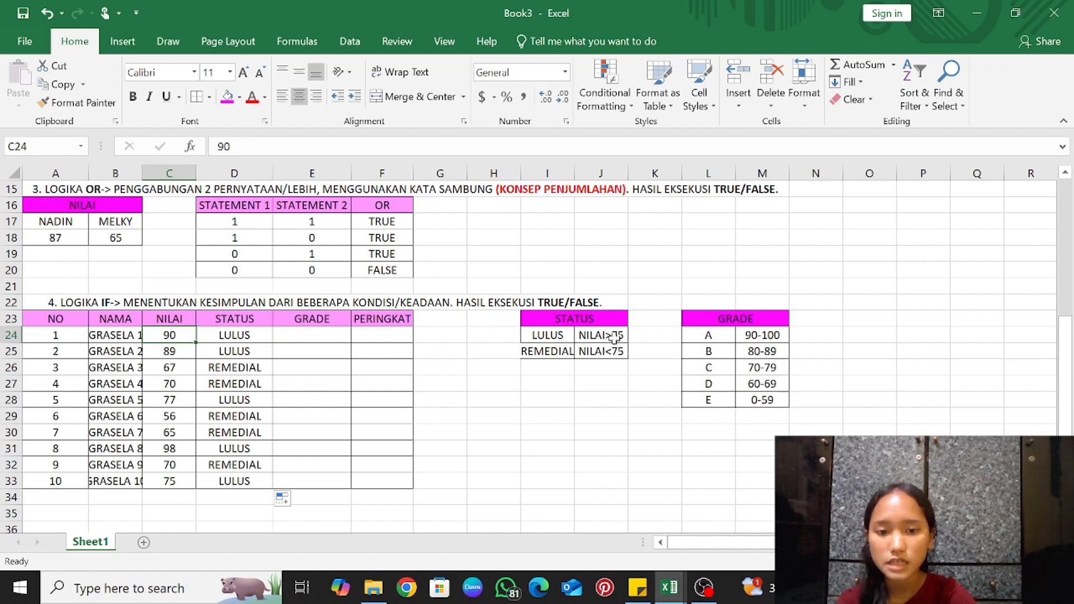
pyautogui.click(263, 368)
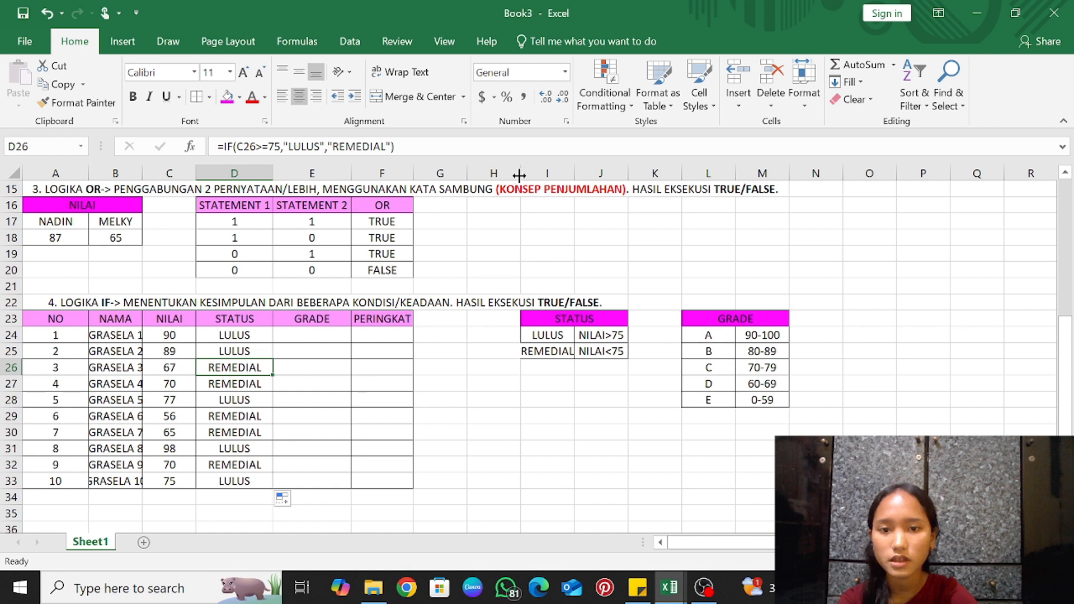
# Narrow column H slightly and widen column I so that REMEDIAL fits within its cell in the status key
pyautogui.moveTo(522, 176); pyautogui.dragTo(519, 177)
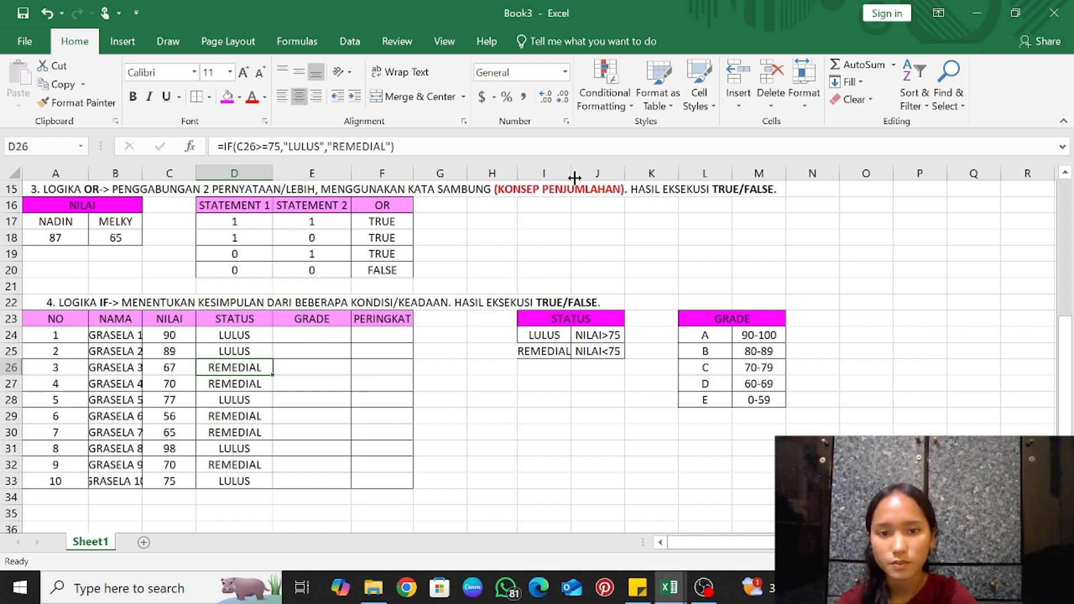
pyautogui.moveTo(573, 176); pyautogui.dragTo(577, 176)
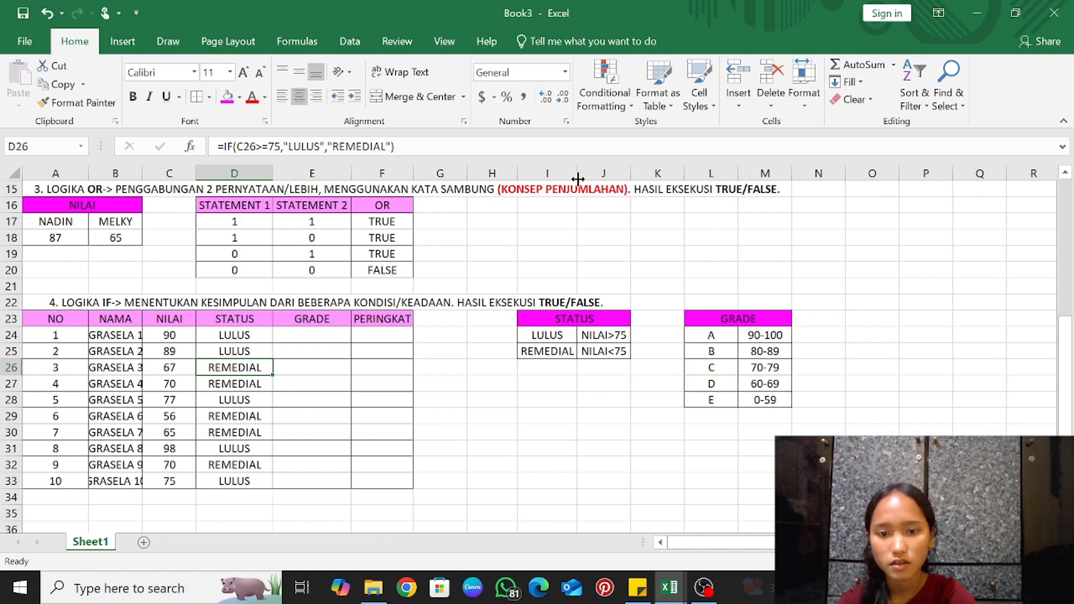
# Start the grade formula in cell E24 with =IF(C24>=90,"A", as its first condition
pyautogui.click(296, 338)
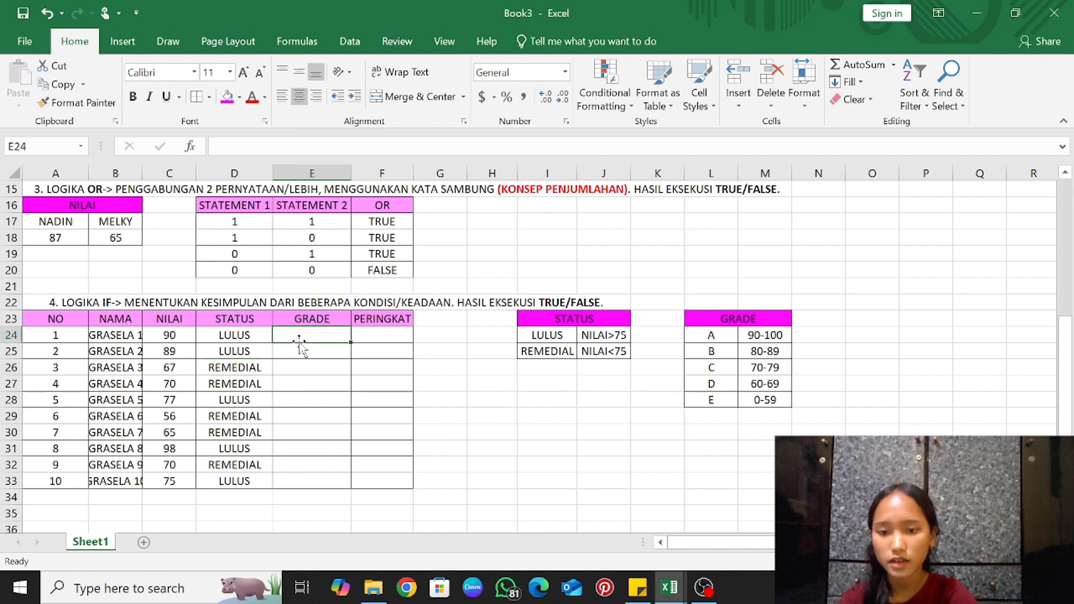
pyautogui.write('=IF')
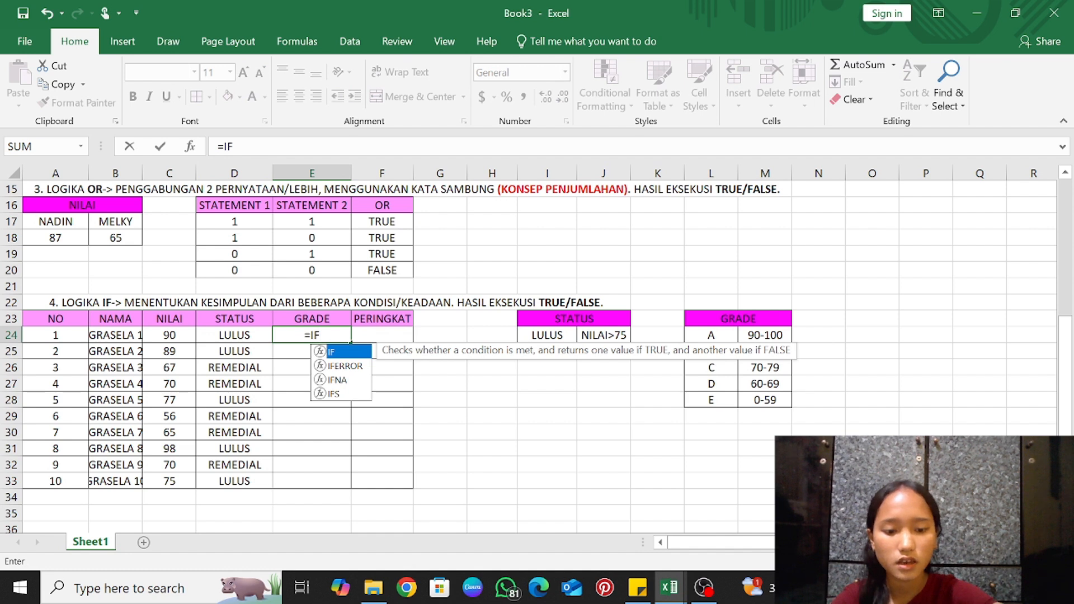
pyautogui.write('(')
pyautogui.click(164, 339)
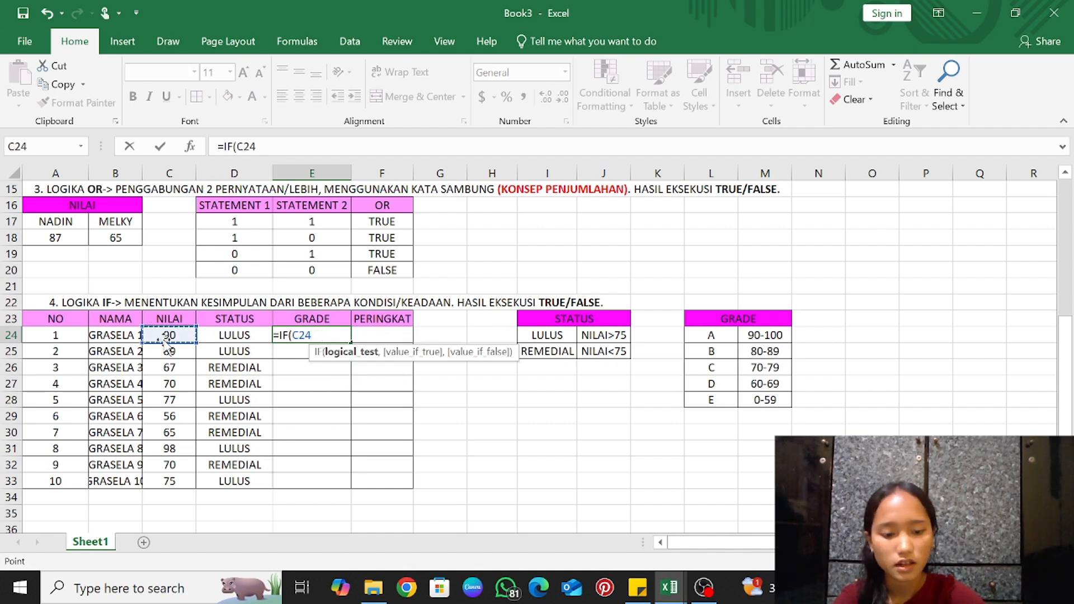
pyautogui.write('>=')
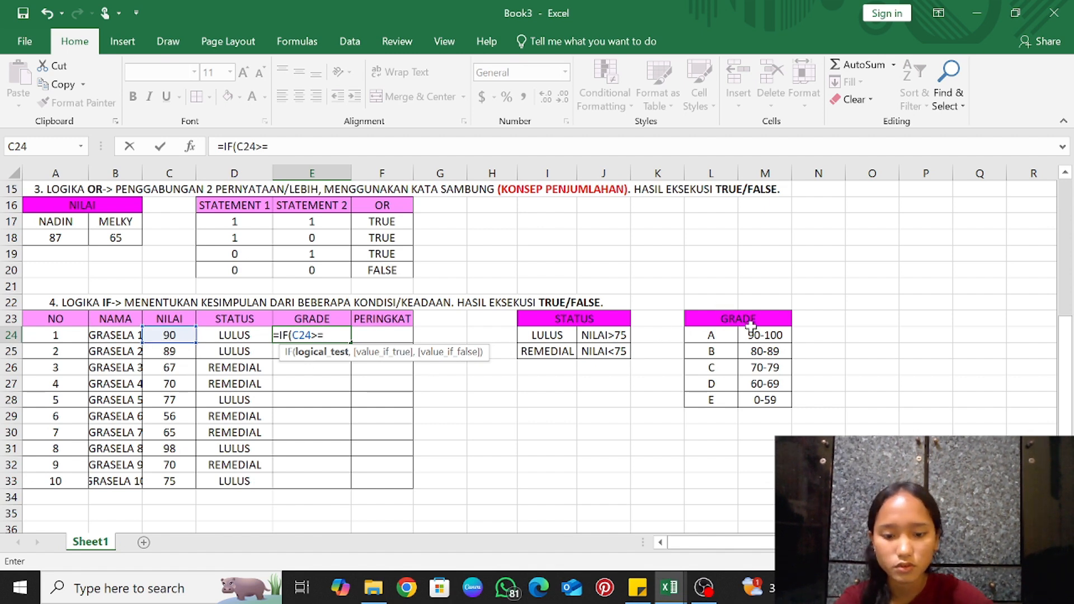
pyautogui.write('90,')
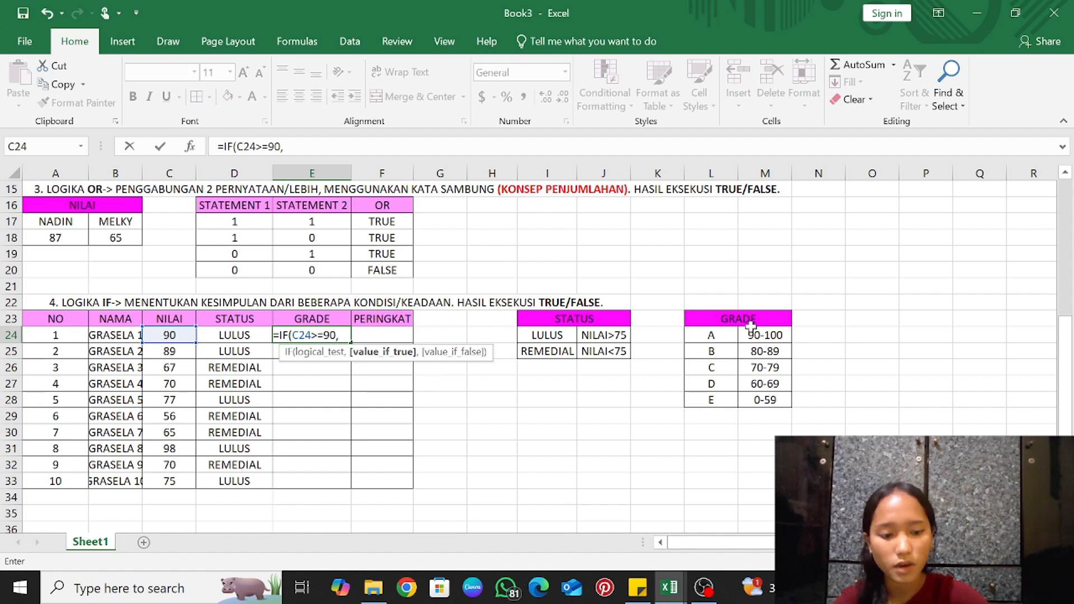
pyautogui.write('"A",')
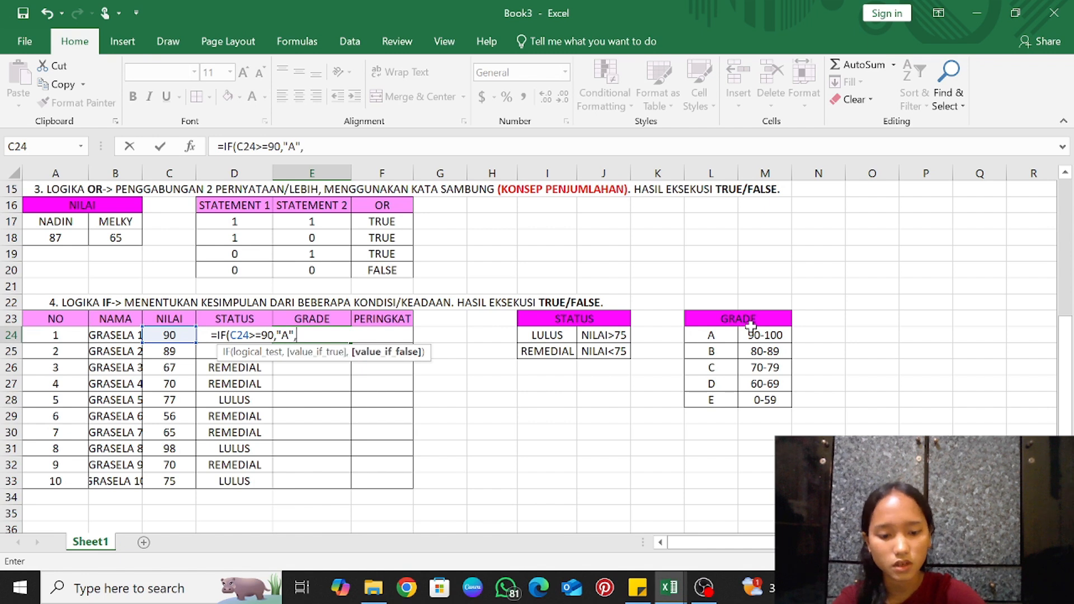
# Nest a second condition in the E24 grade formula, IF(C24>=80,"B", for grade B
pyautogui.write('IF(')
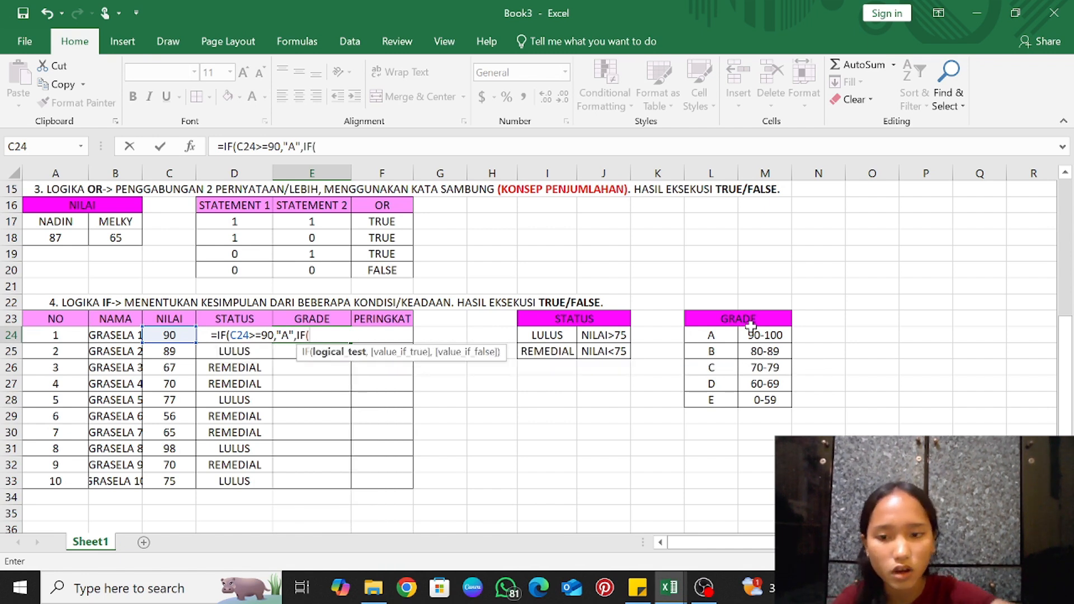
pyautogui.click(159, 335)
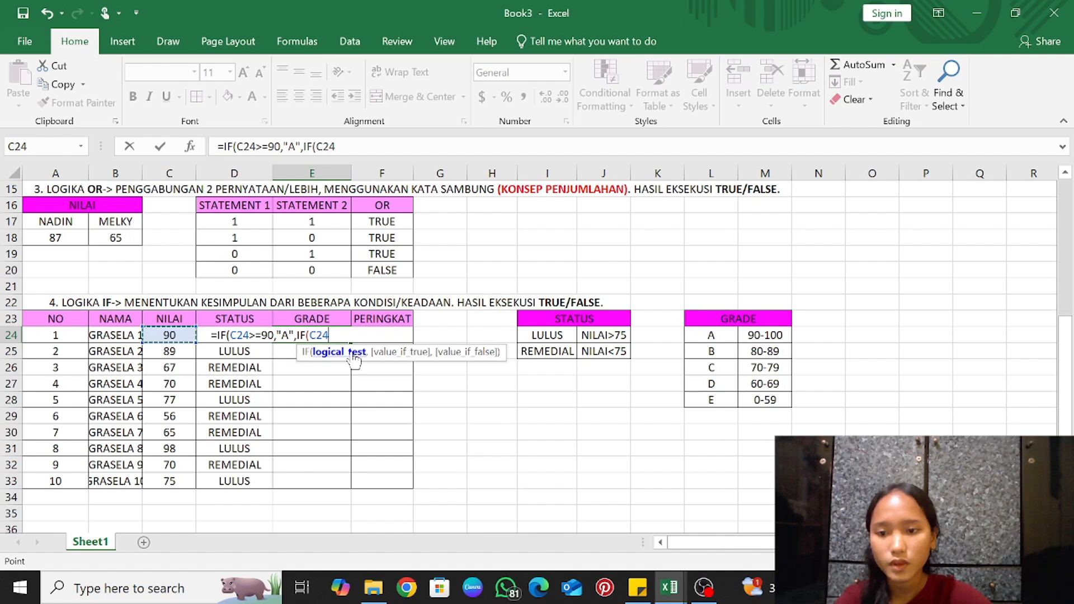
pyautogui.write('>=')
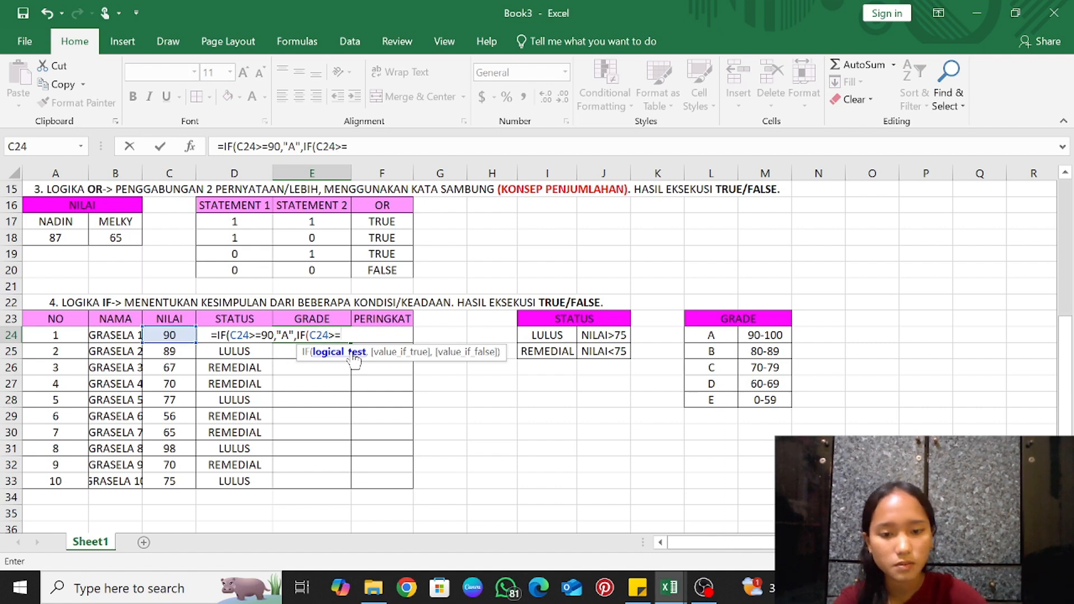
pyautogui.write('8')
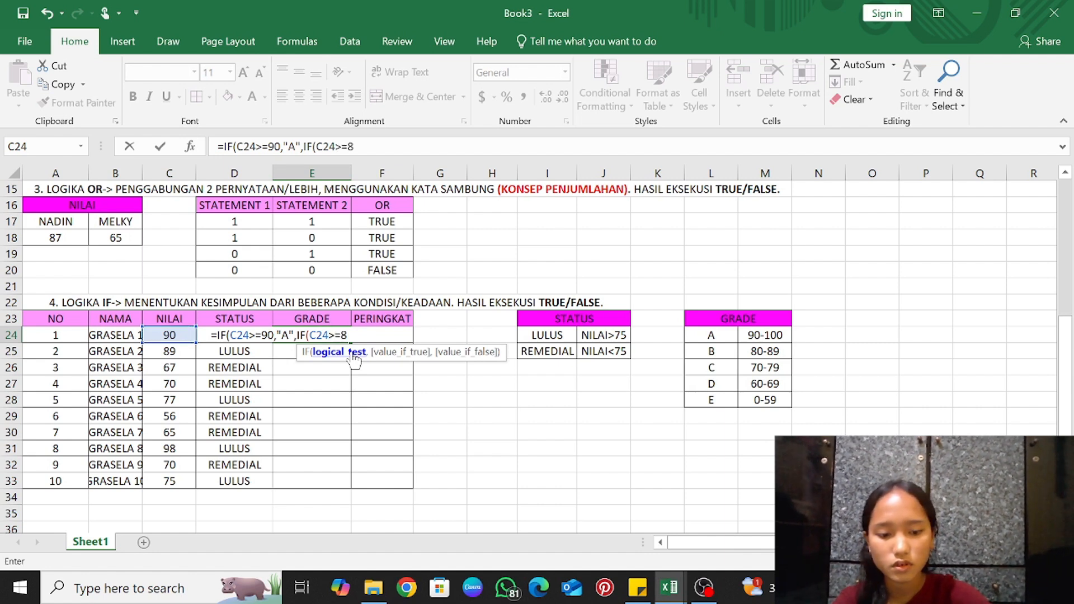
pyautogui.write('0')
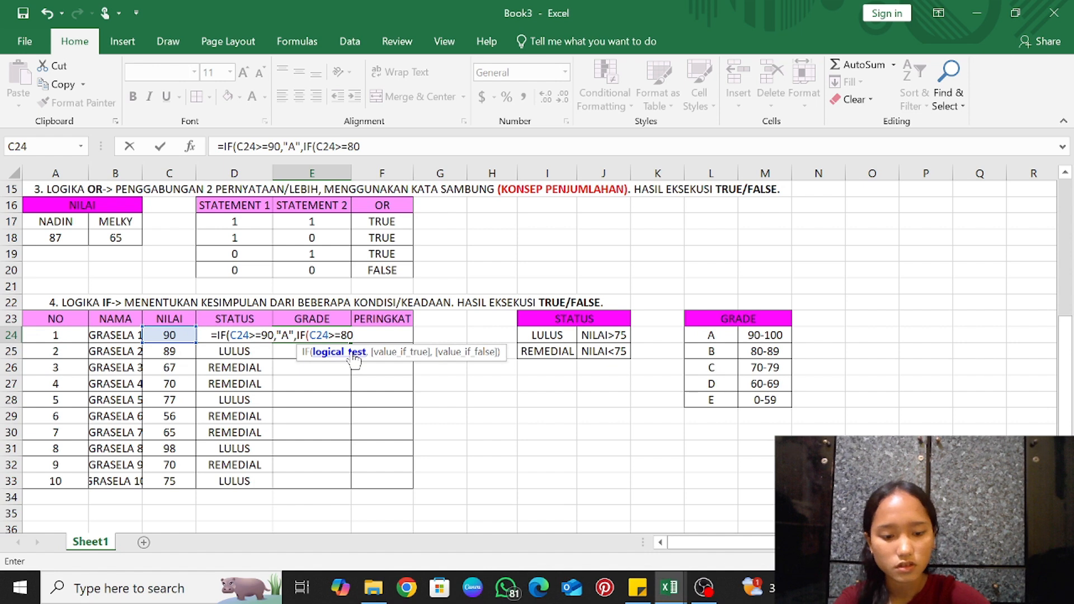
pyautogui.write(',"B"')
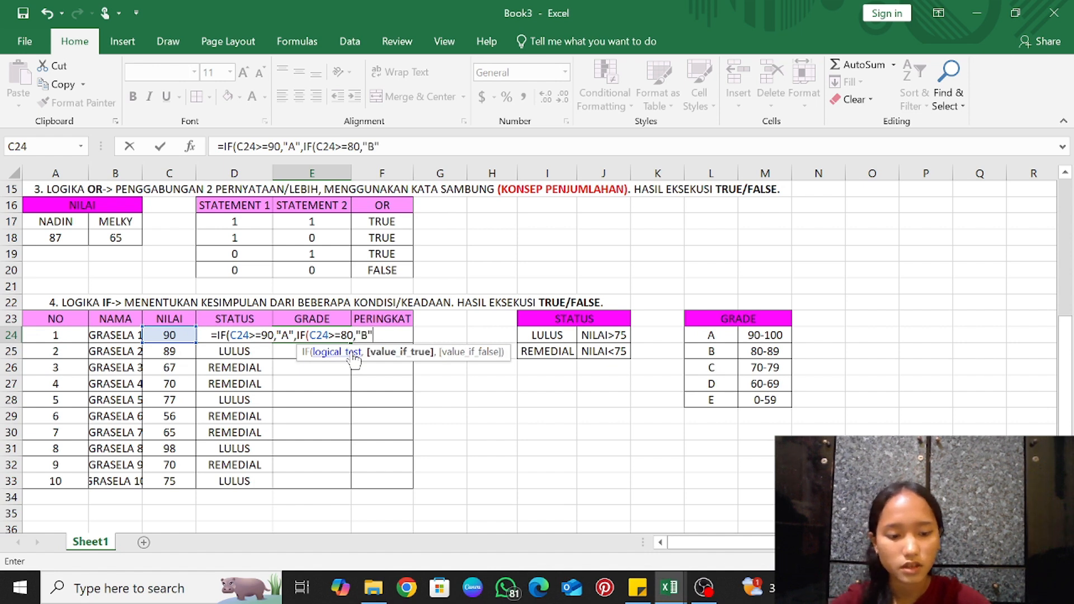
# Nest a third condition in the E24 grade formula, IF(C24>=70,"C", for grade C
pyautogui.write(',IF')
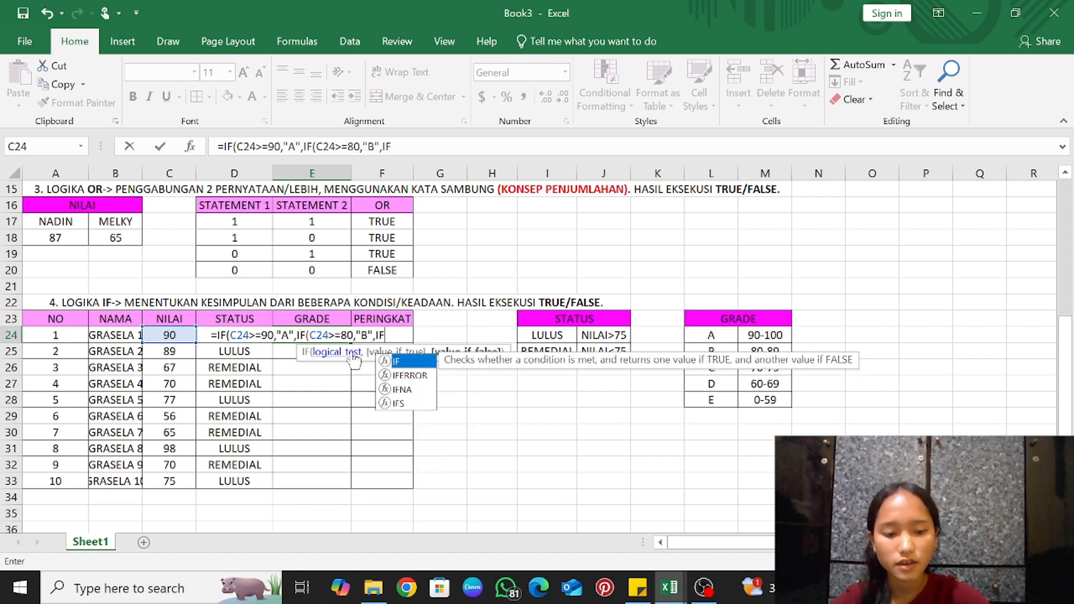
pyautogui.write('(')
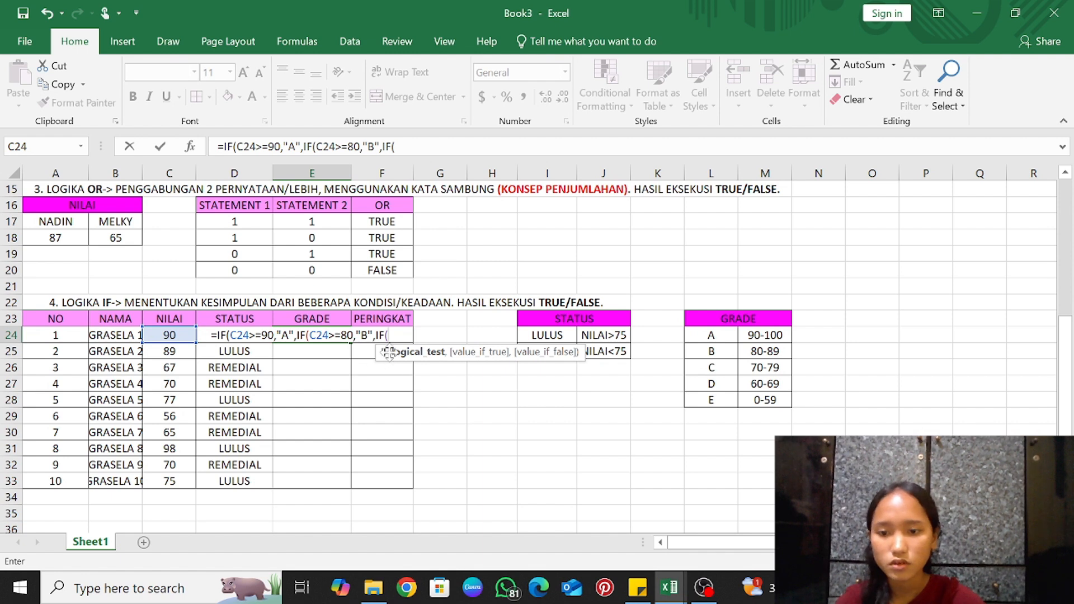
pyautogui.click(170, 335)
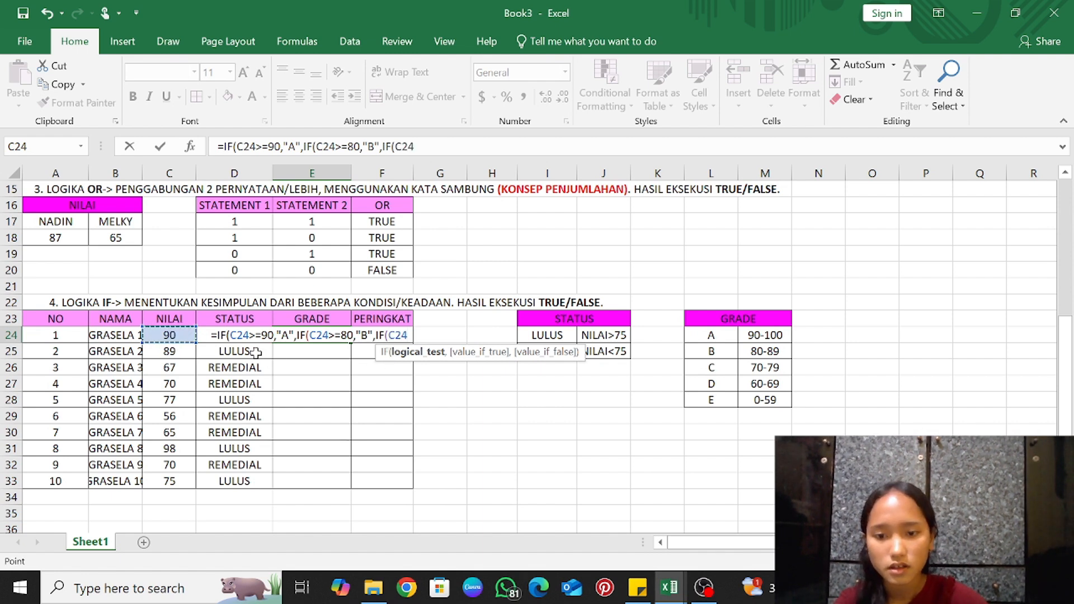
pyautogui.write('>=')
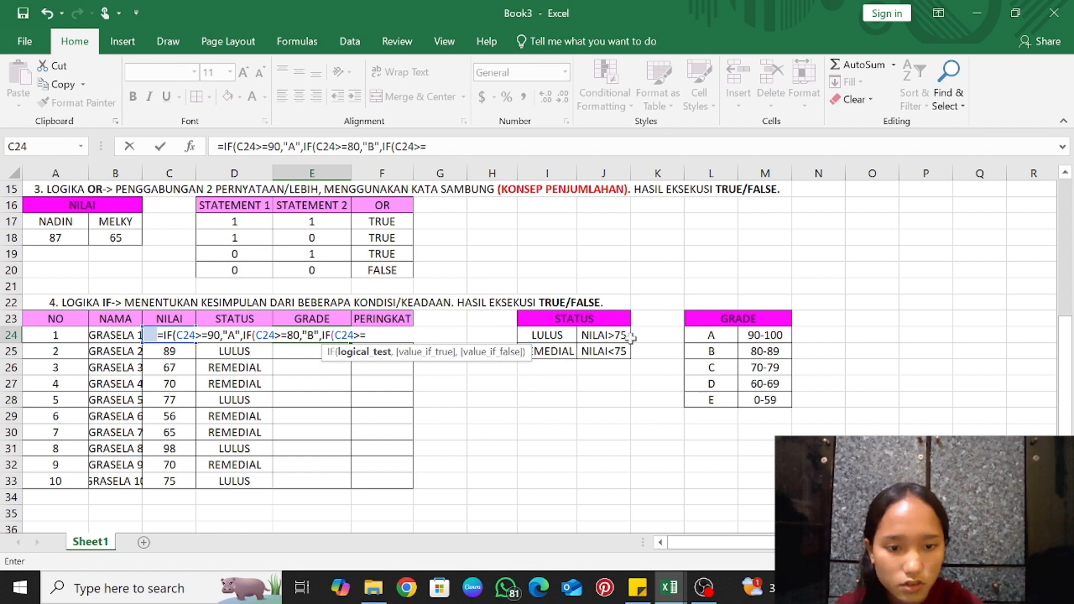
pyautogui.write('70,"')
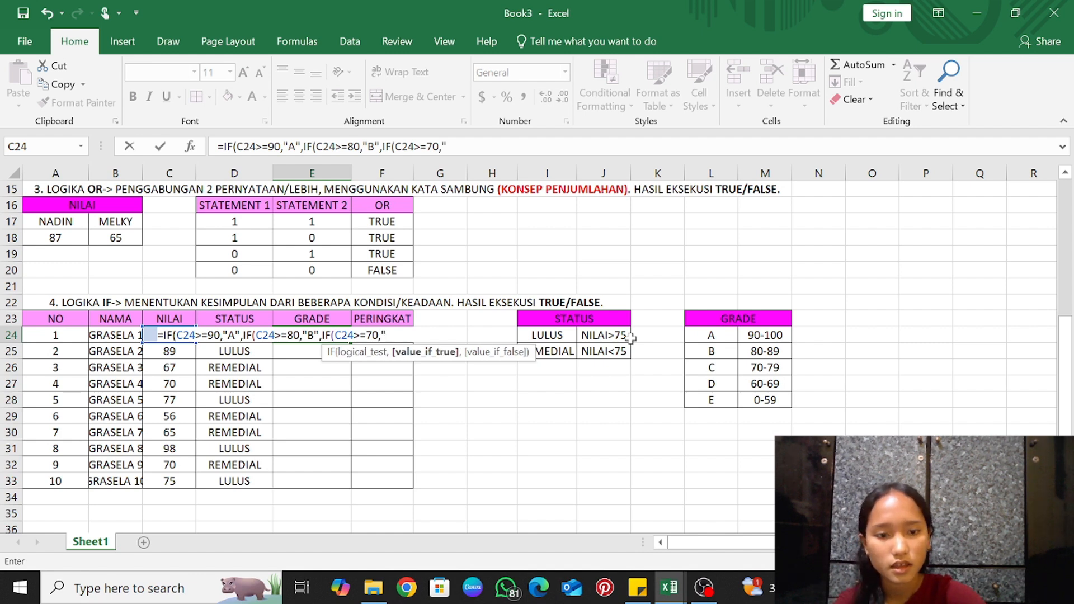
pyautogui.write('C')
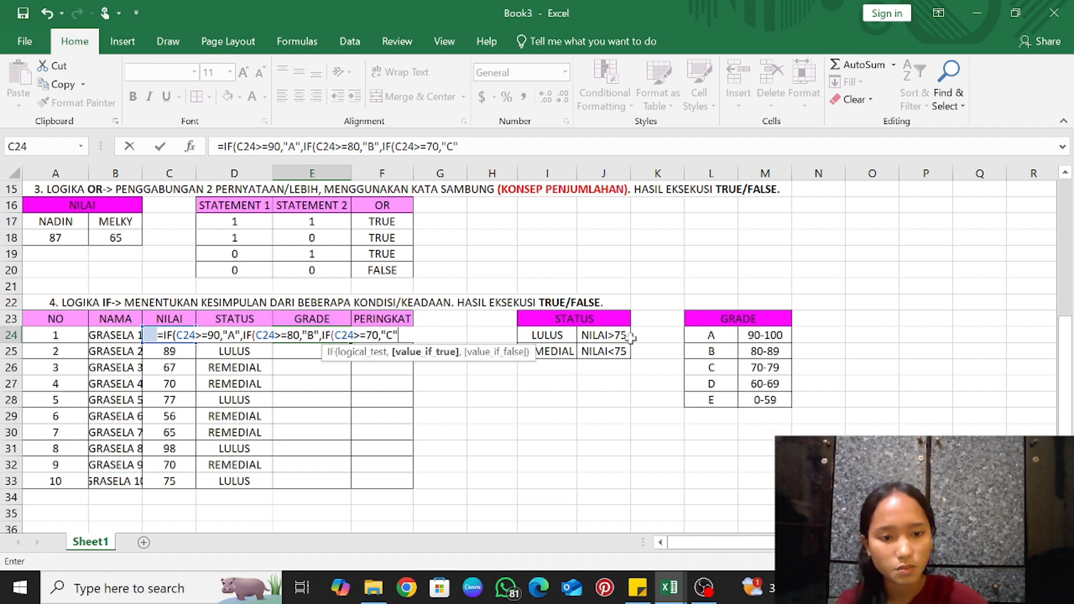
pyautogui.write('",')
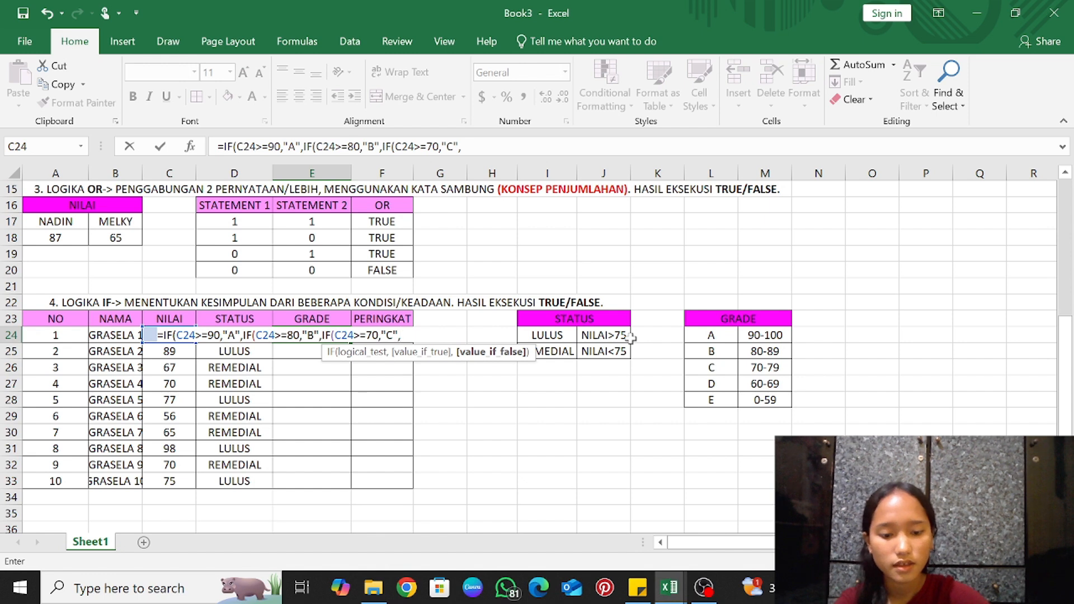
# Nest a fourth condition in the E24 grade formula, IF(C24>=60,"D", for grade D
pyautogui.write('IF')
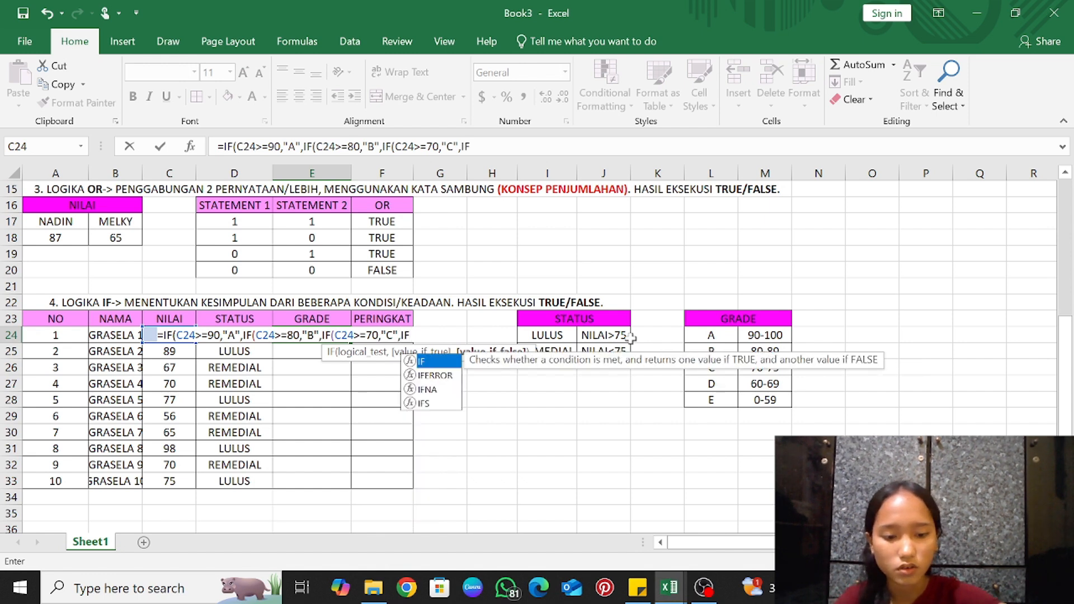
pyautogui.write('(')
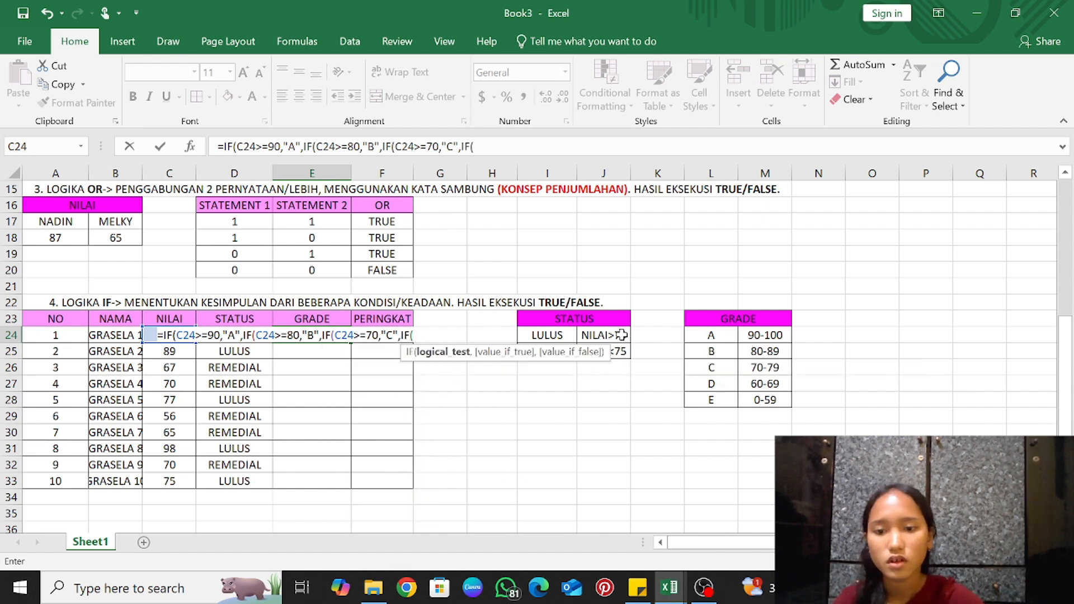
pyautogui.click(151, 334)
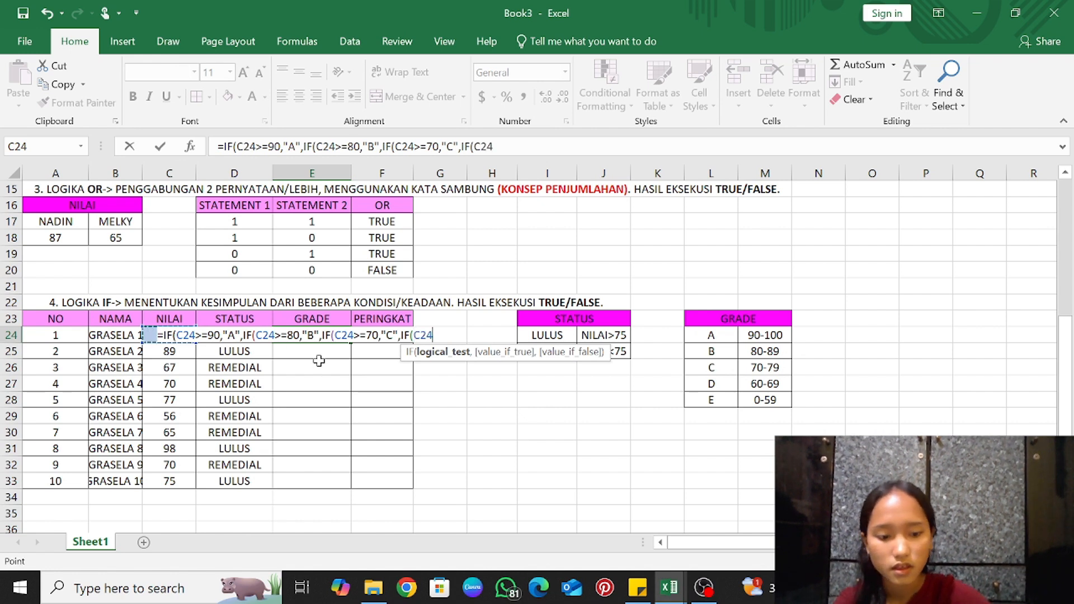
pyautogui.write('>')
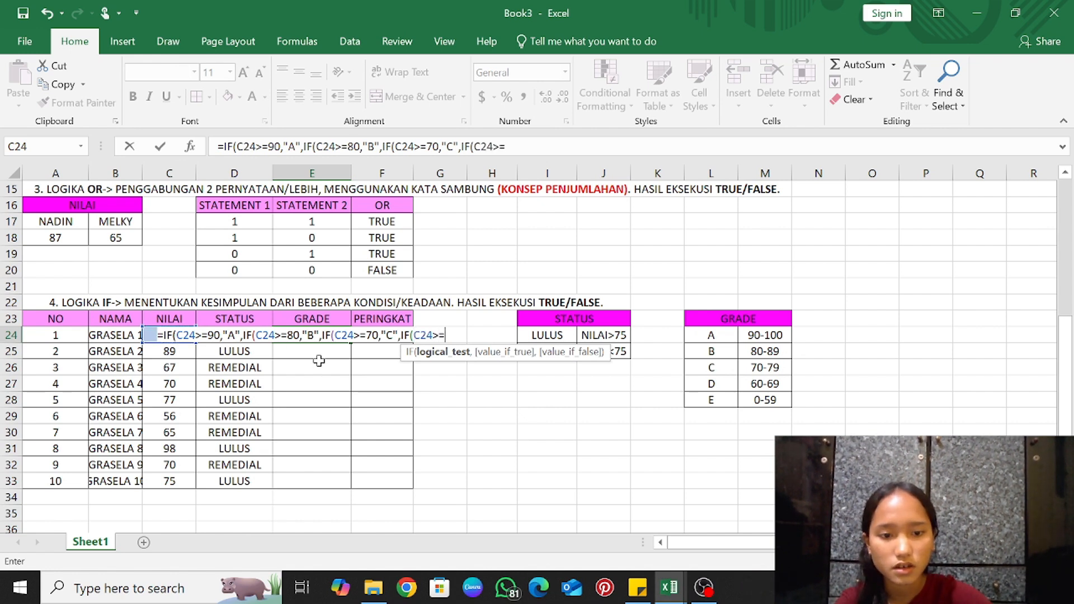
pyautogui.write('=6')
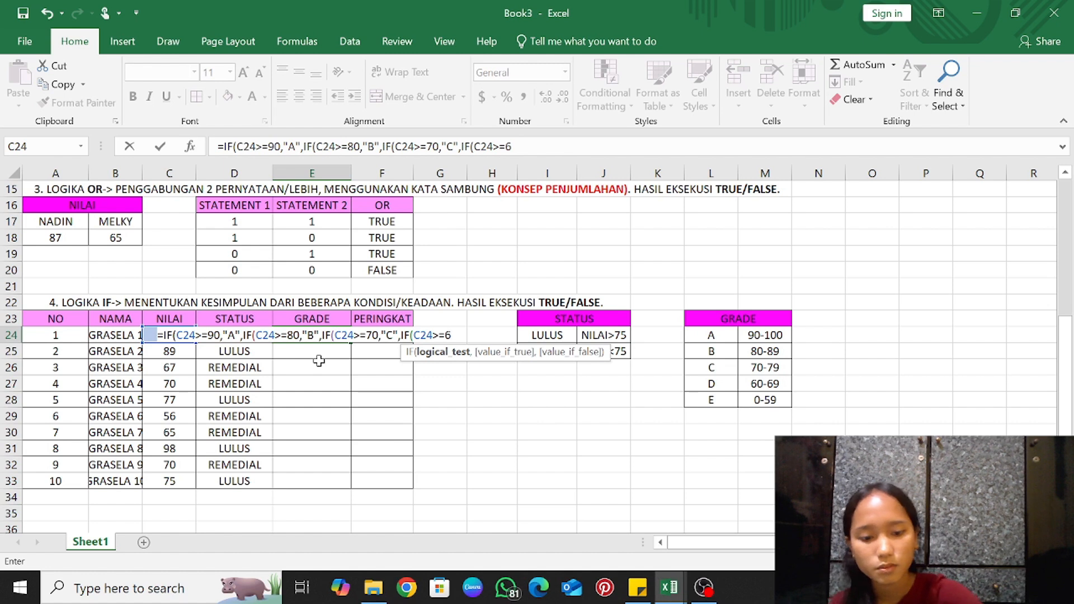
pyautogui.write('0,"')
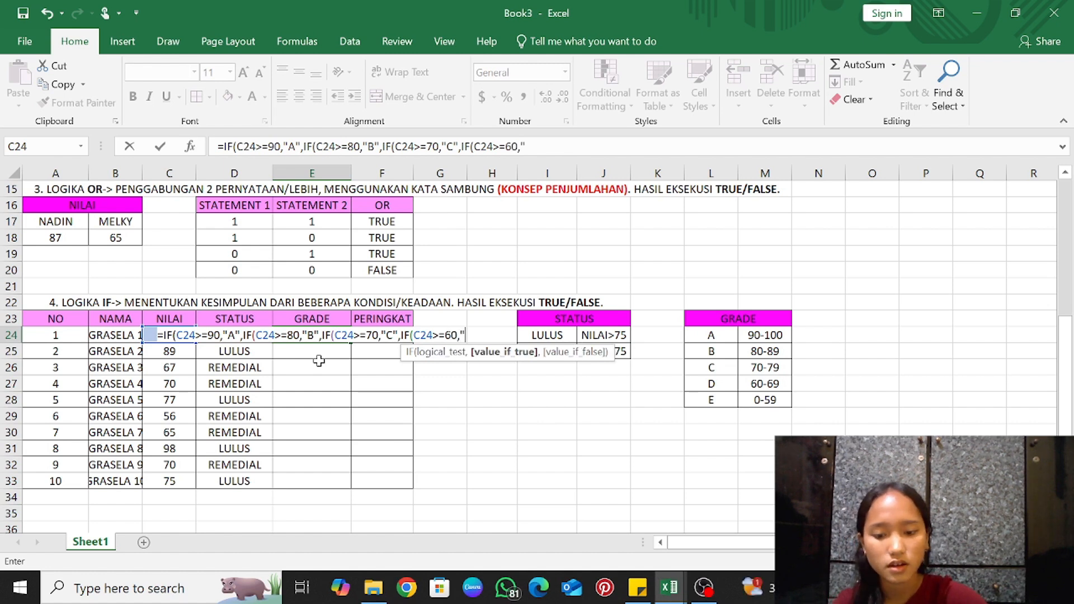
pyautogui.write('D"')
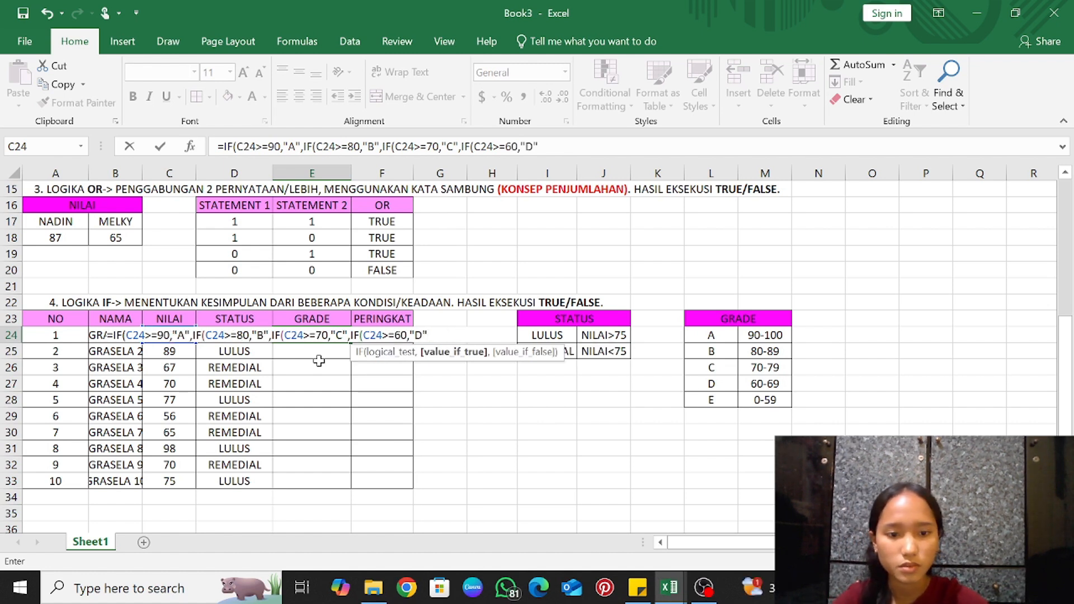
pyautogui.write(',')
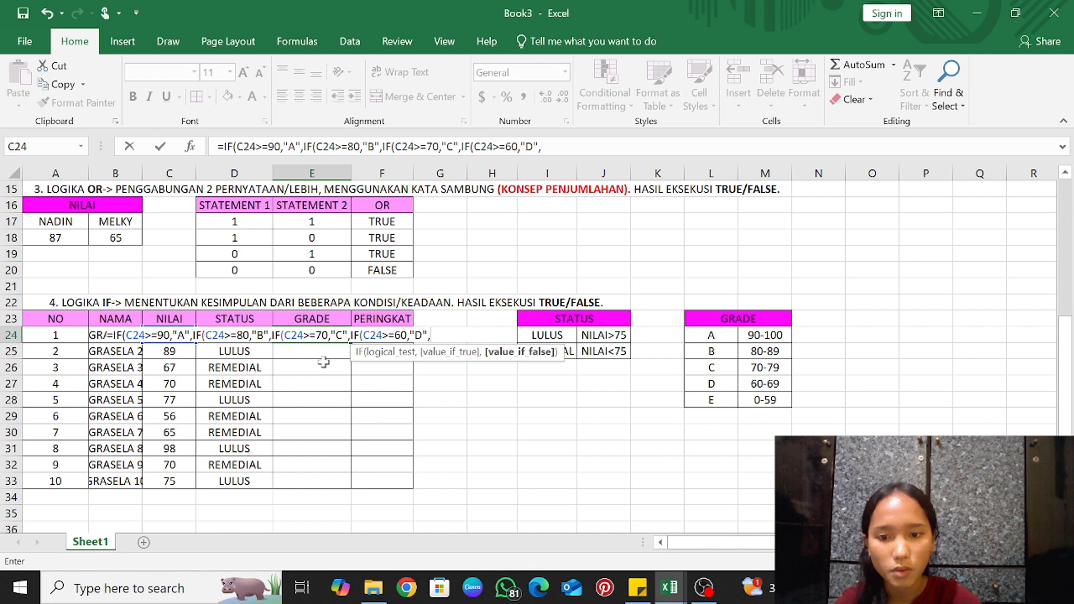
# Nest a fifth condition in the E24 grade formula, IF(C24<=59,"E", for grade E
pyautogui.write('IF')
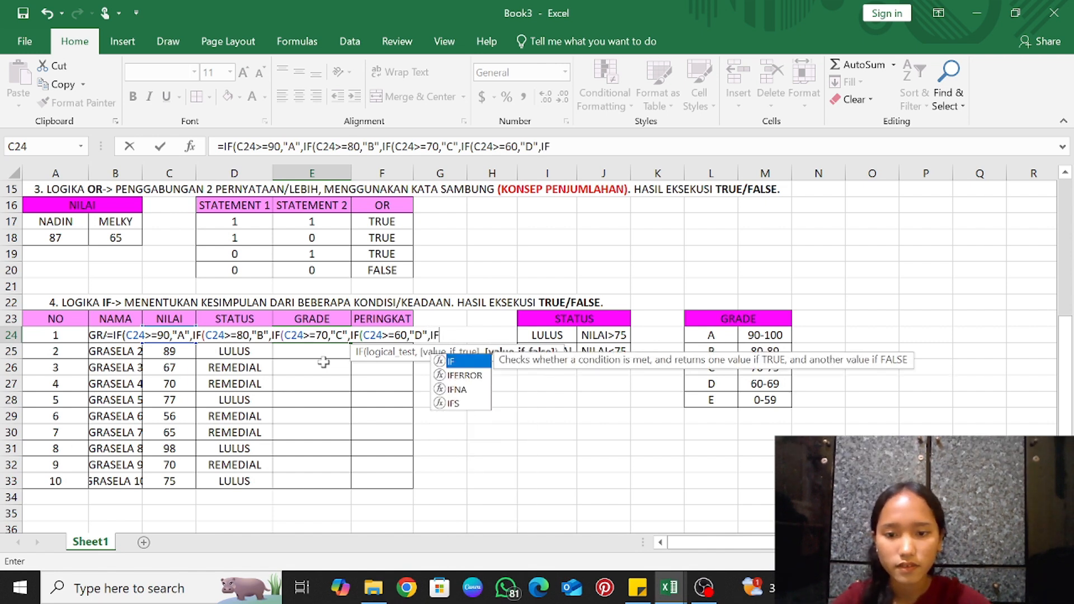
pyautogui.write('(')
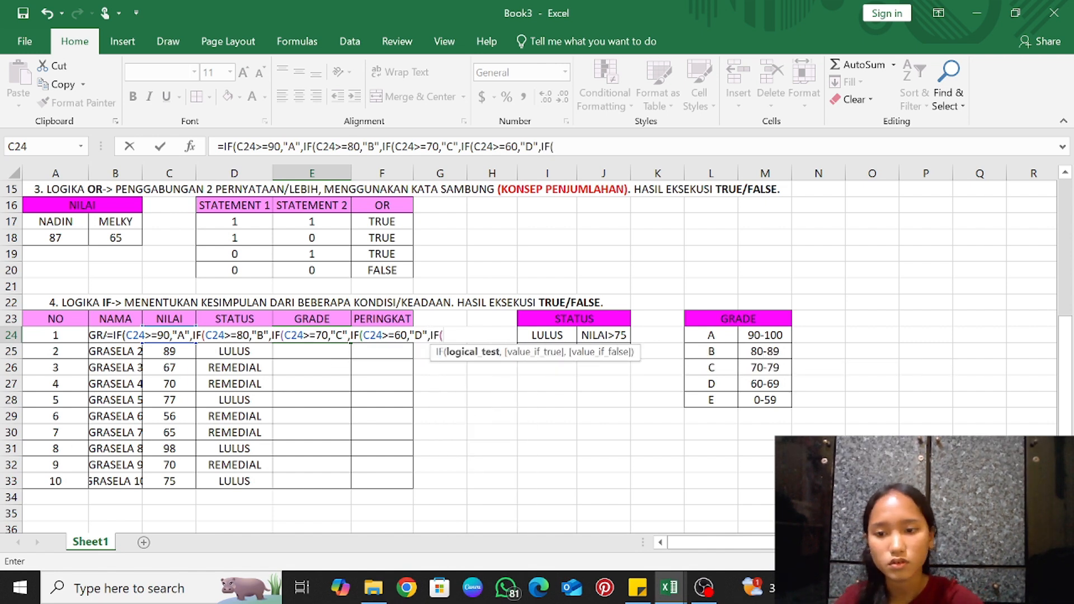
pyautogui.click(165, 348)
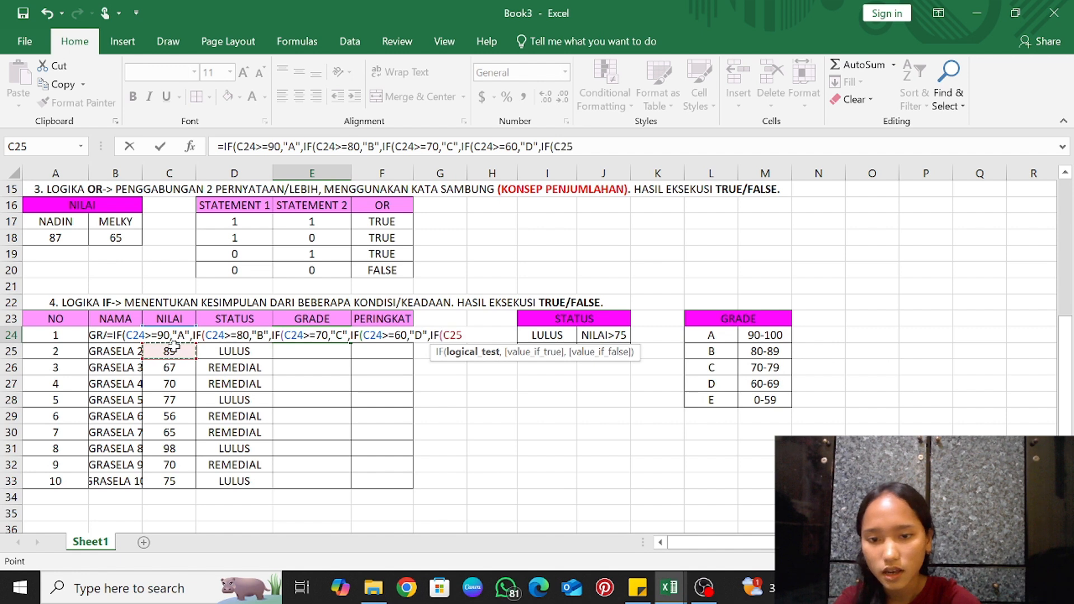
pyautogui.press('BackSpace')
pyautogui.press('BackSpace')
pyautogui.press('BackSpace')
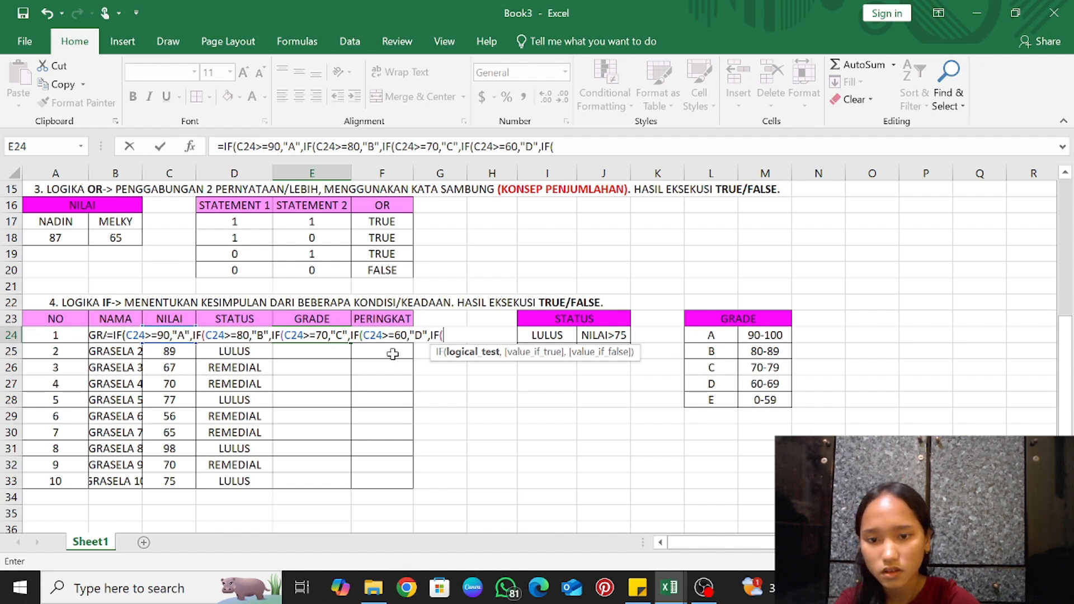
pyautogui.write('C')
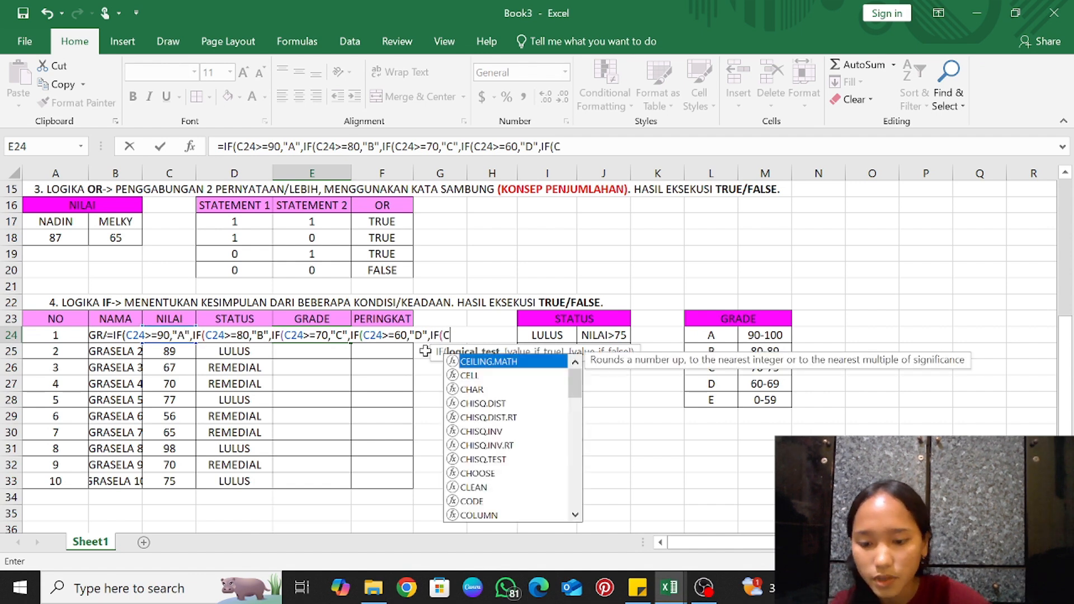
pyautogui.write('24')
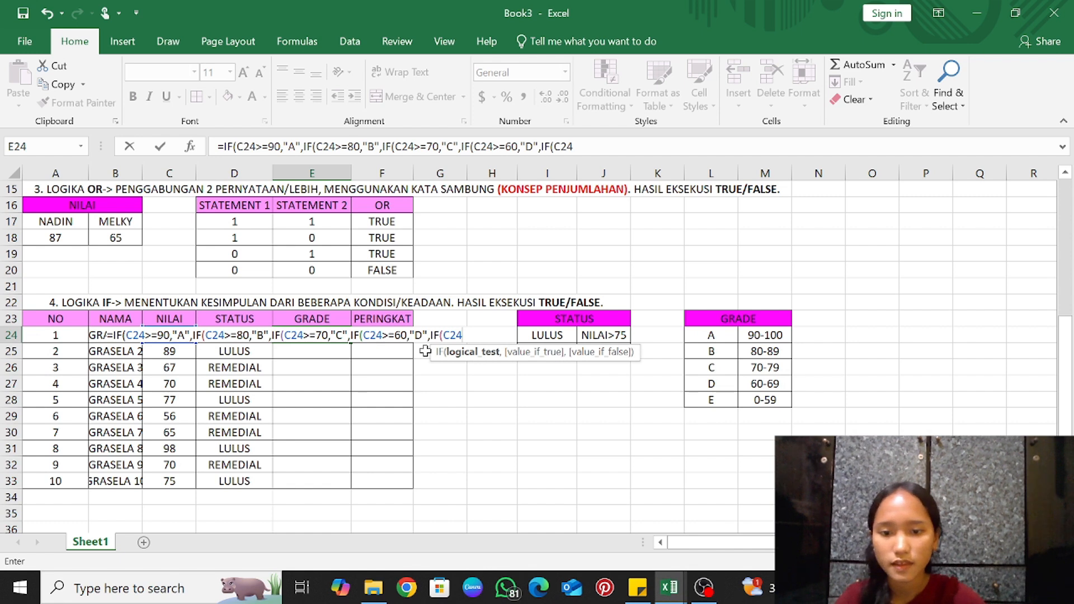
pyautogui.write('<')
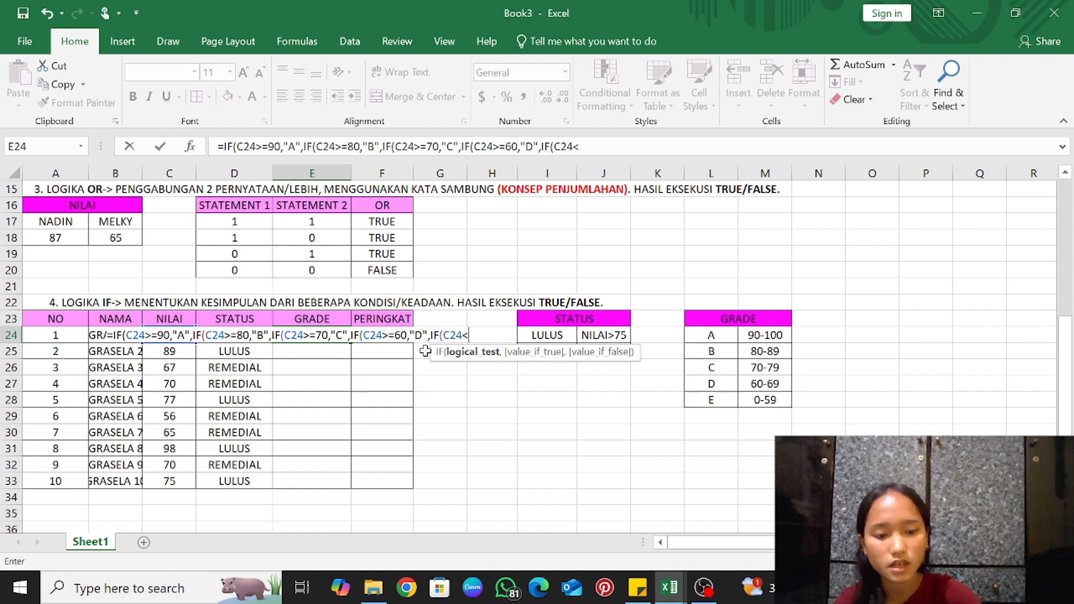
pyautogui.write('=')
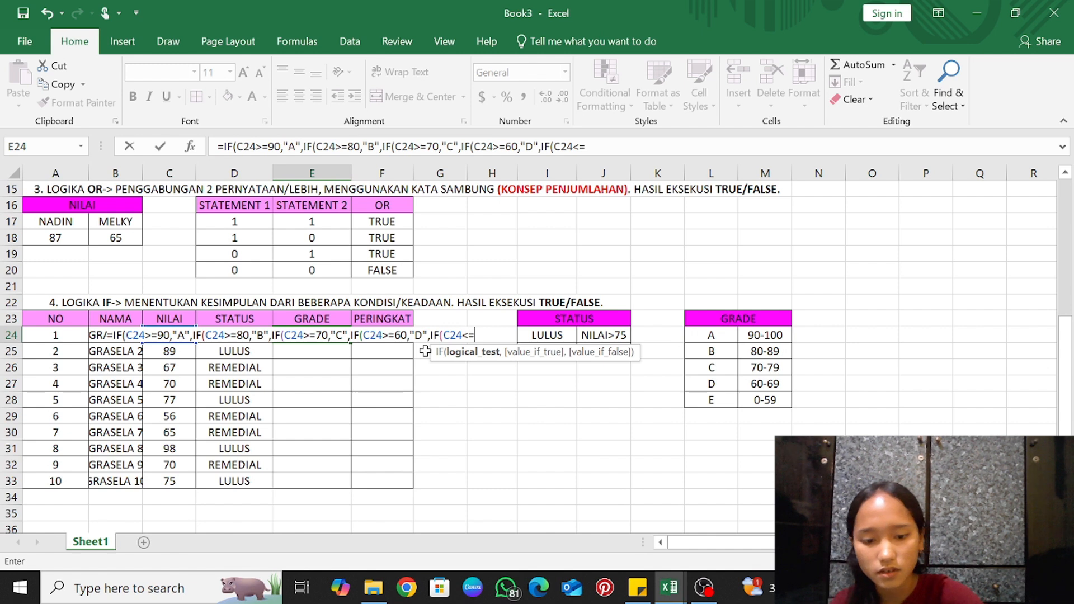
pyautogui.write('59')
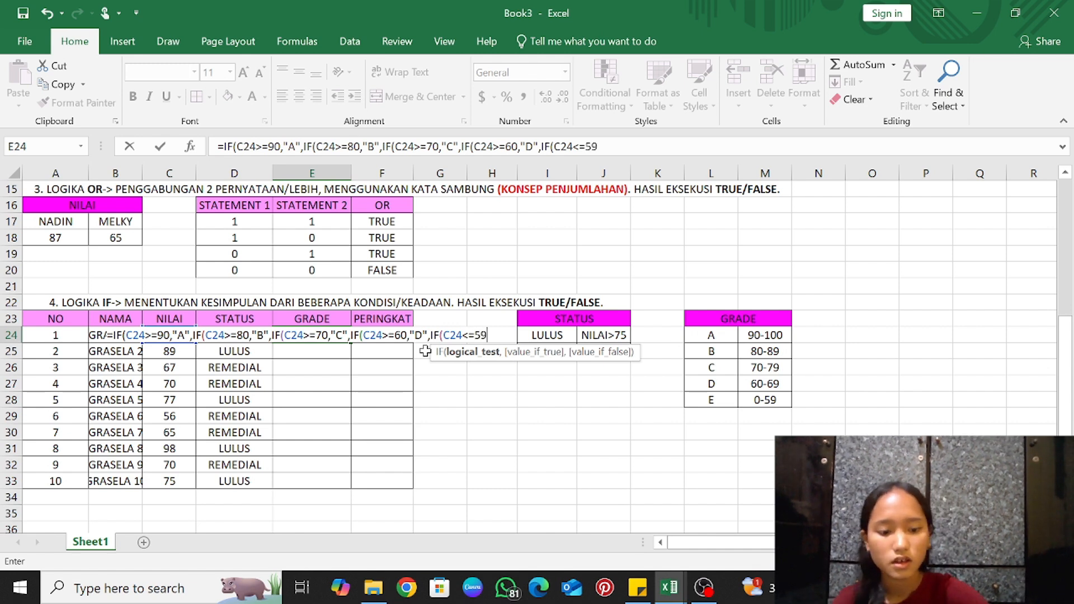
pyautogui.write(',')
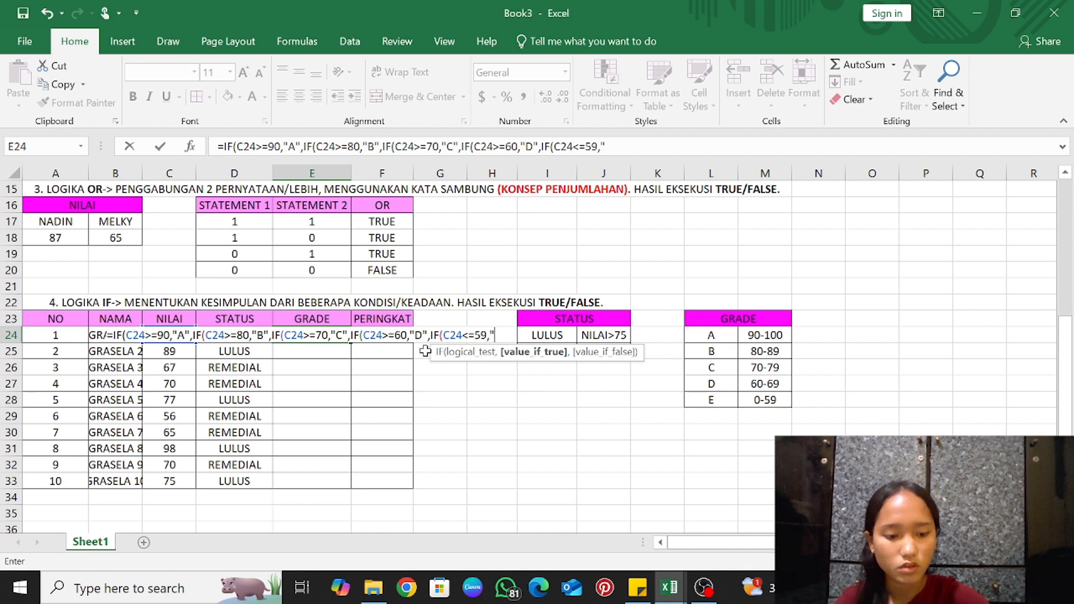
pyautogui.write('"')
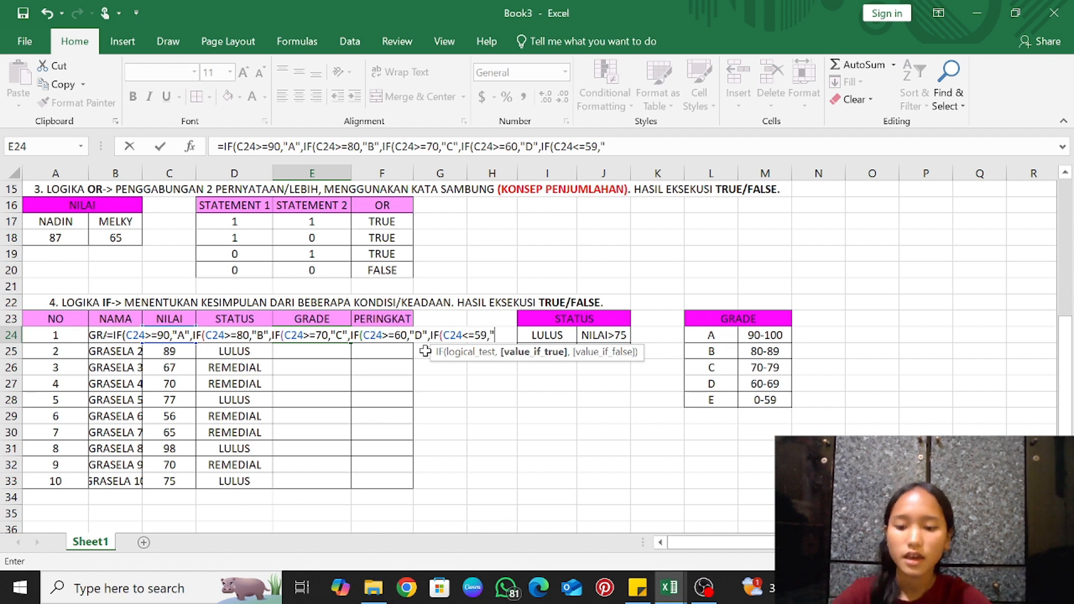
pyautogui.write('E"')
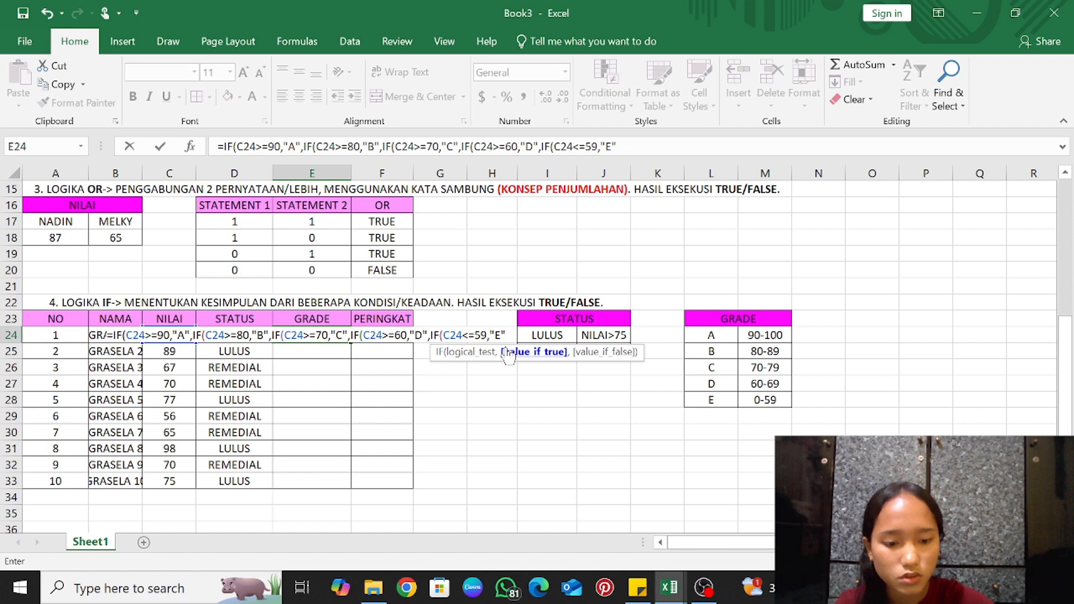
# Close the E24 grade formula with five closing parentheses and commit it, accepting the proposed typo correction
pyautogui.write(')')
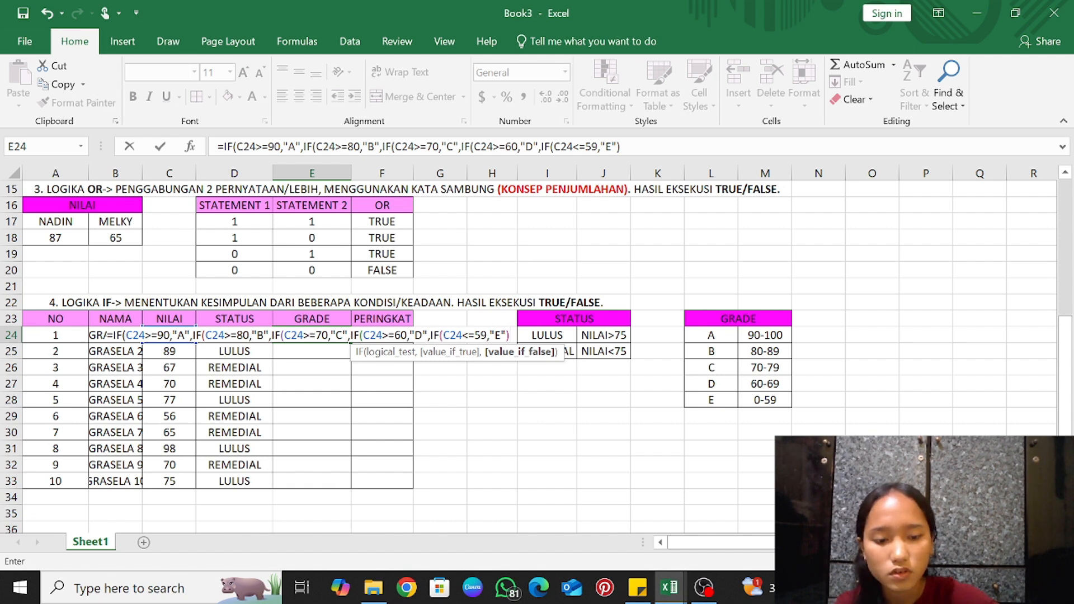
pyautogui.write('))')
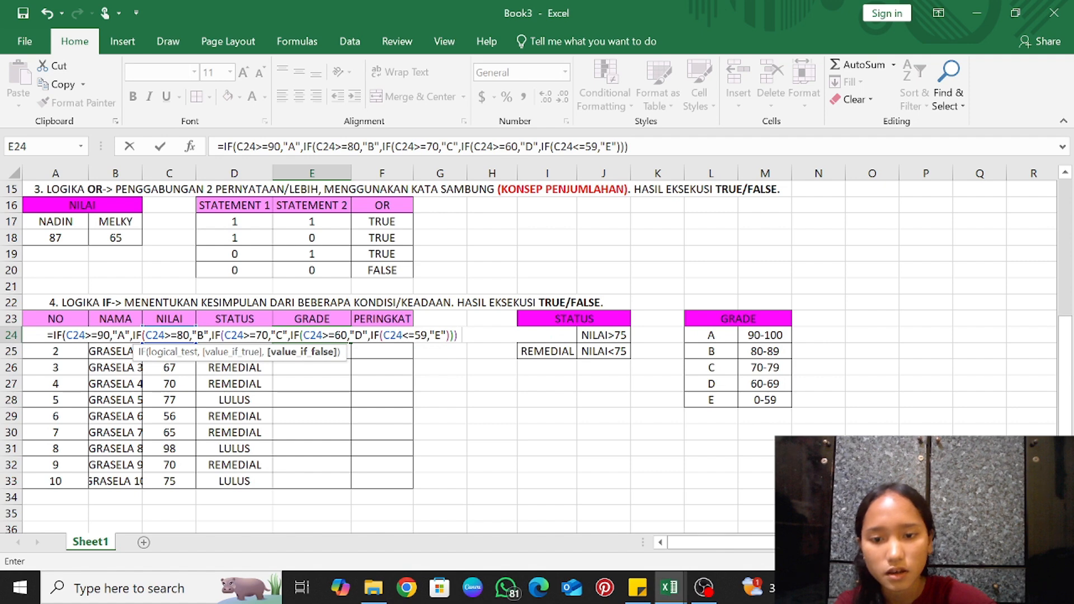
pyautogui.write('))\\')
pyautogui.press('Return')
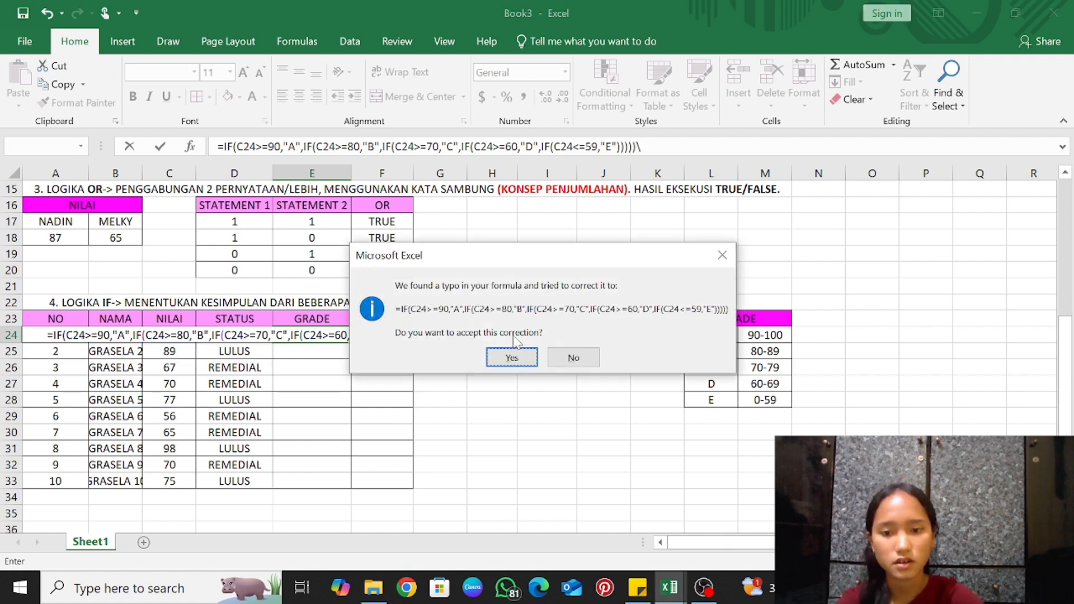
pyautogui.click(512, 358)
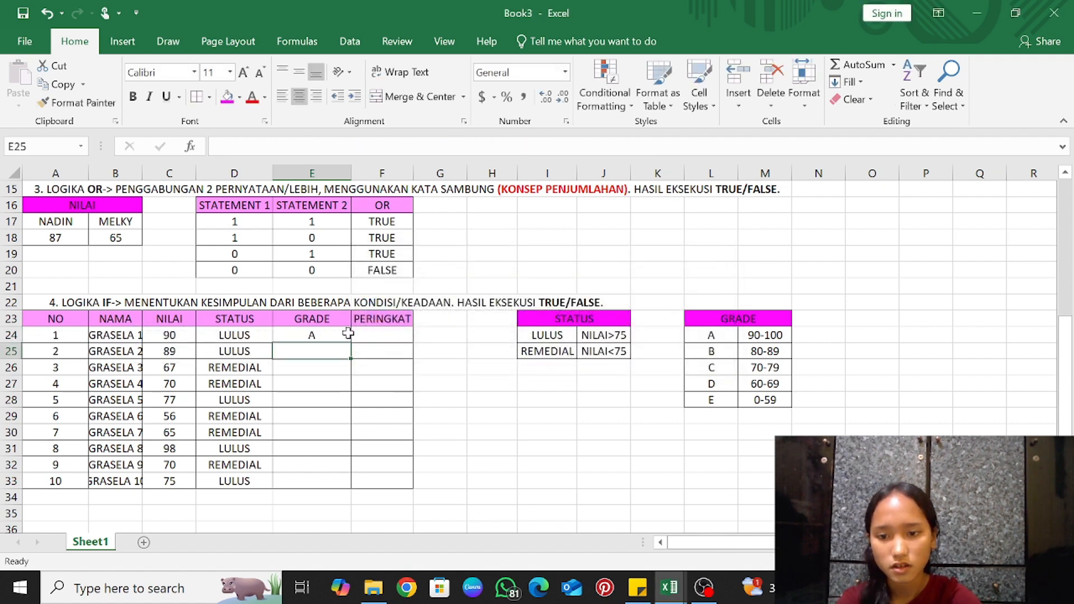
# Fill the grade formula from E24 down to E33 for all ten students
pyautogui.click(345, 336)
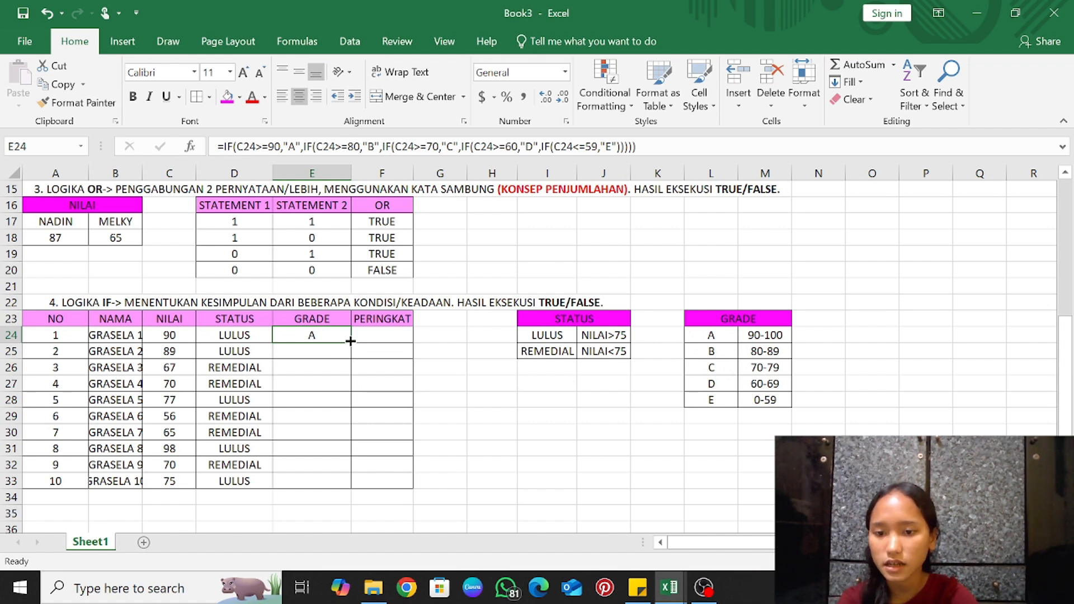
pyautogui.moveTo(351, 341); pyautogui.dragTo(345, 483)
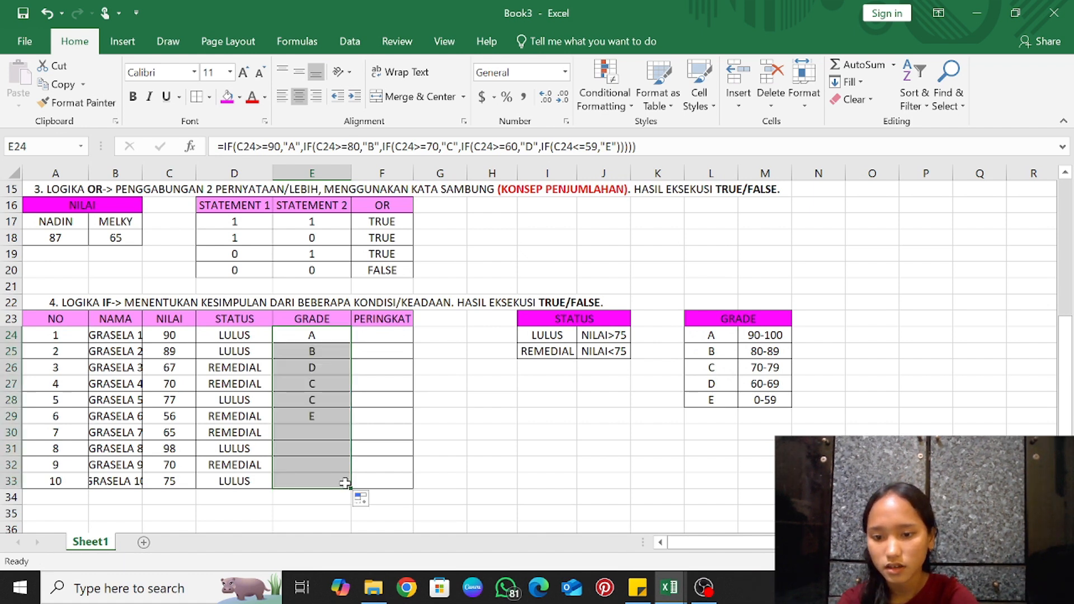
pyautogui.click(470, 372)
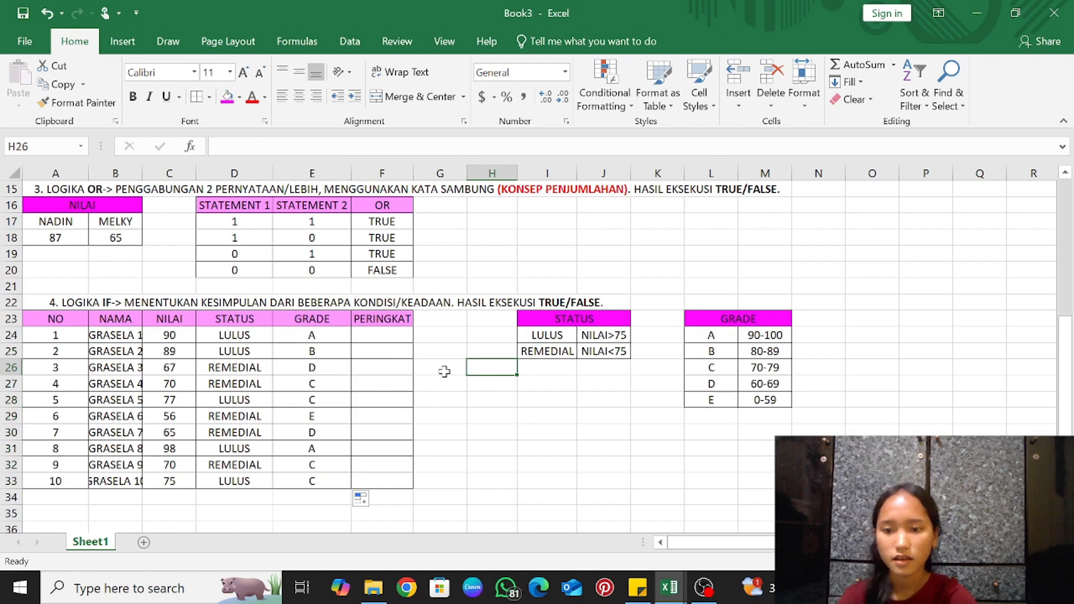
# Start a RANK formula in F24 under PERINGKAT with C24 as the number to rank
pyautogui.click(387, 335)
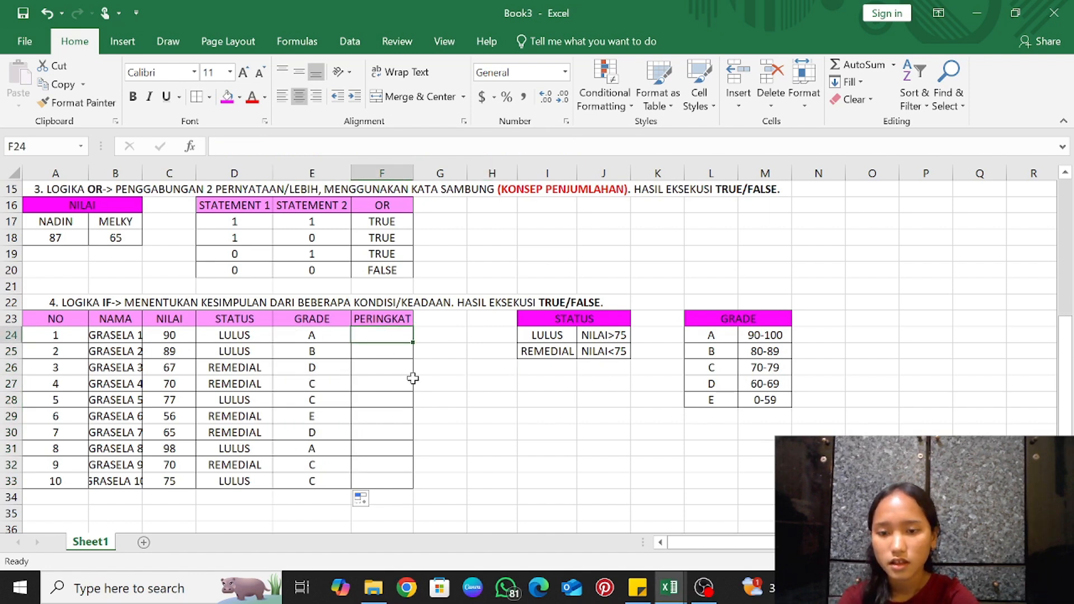
pyautogui.write('=')
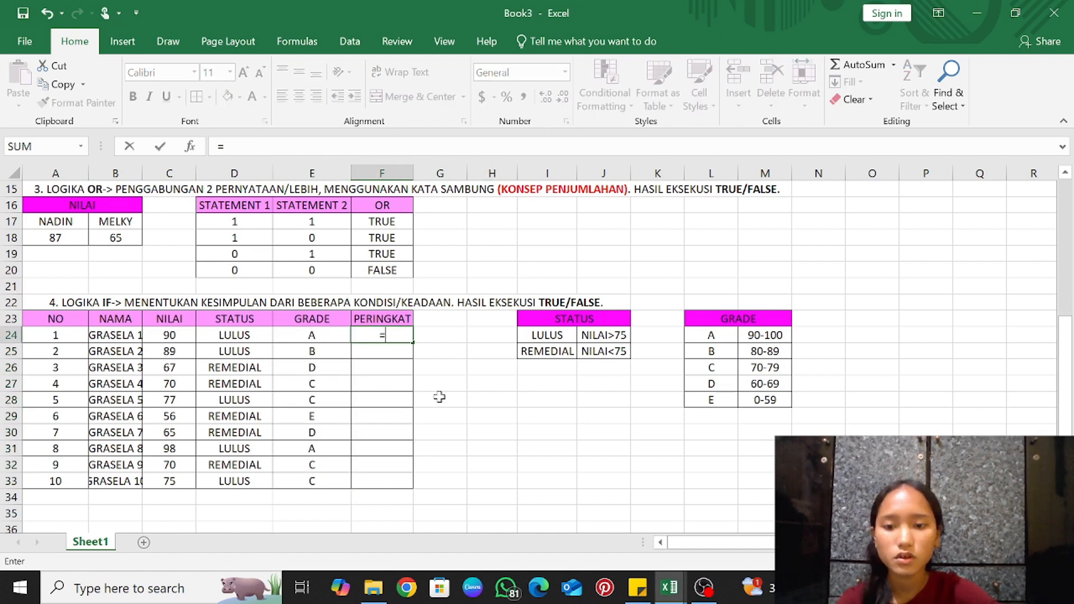
pyautogui.write('RANK')
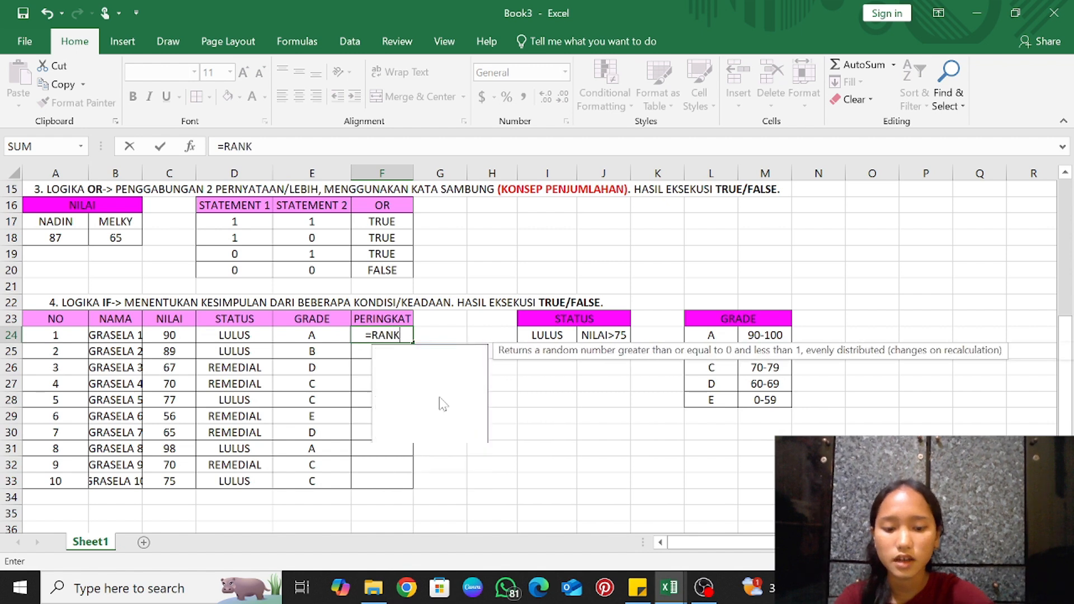
pyautogui.write('(')
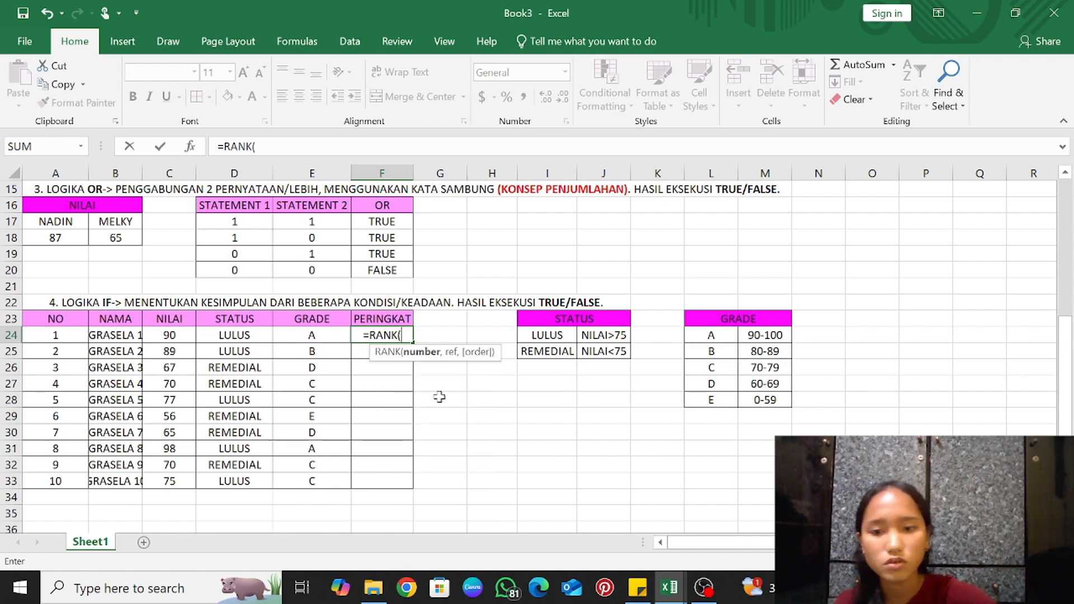
pyautogui.click(179, 335)
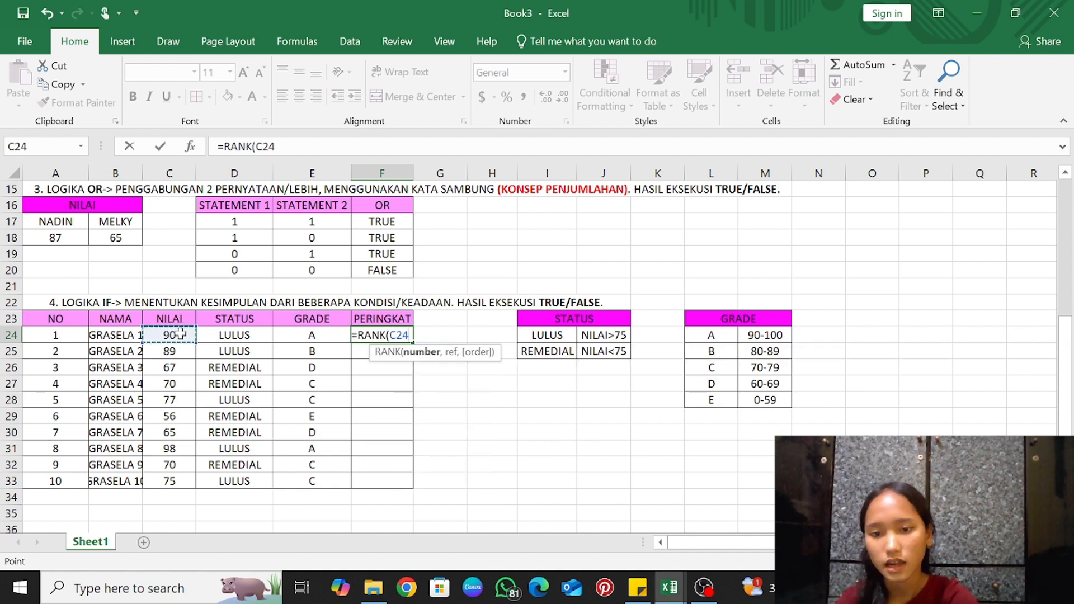
pyautogui.write(',')
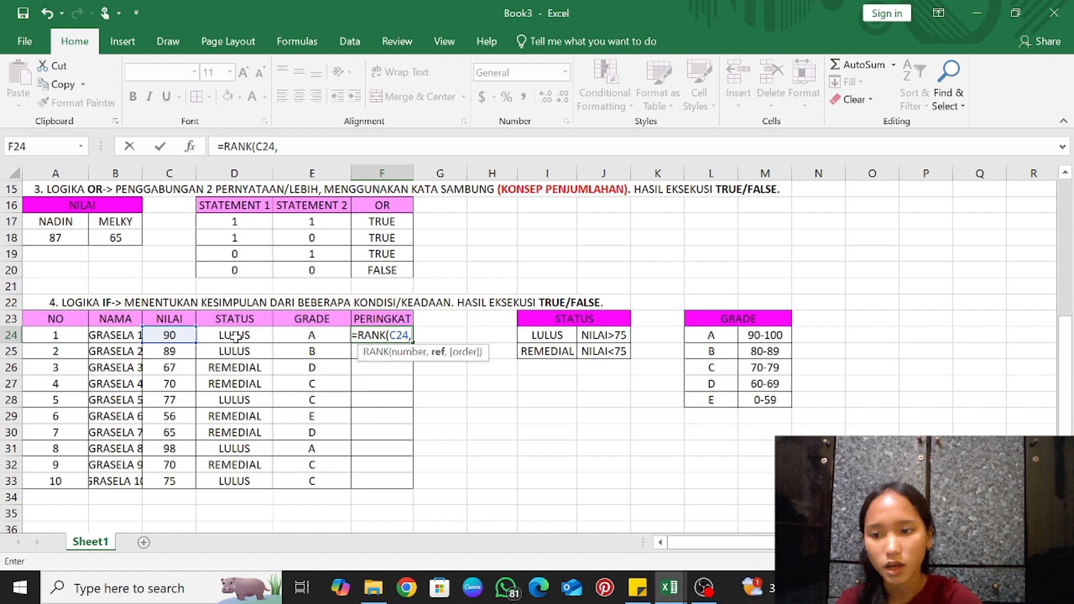
# Complete the F24 RANK formula with the absolute range $C$24:$C$33 and order 0 for descending, and commit it
pyautogui.click(178, 335)
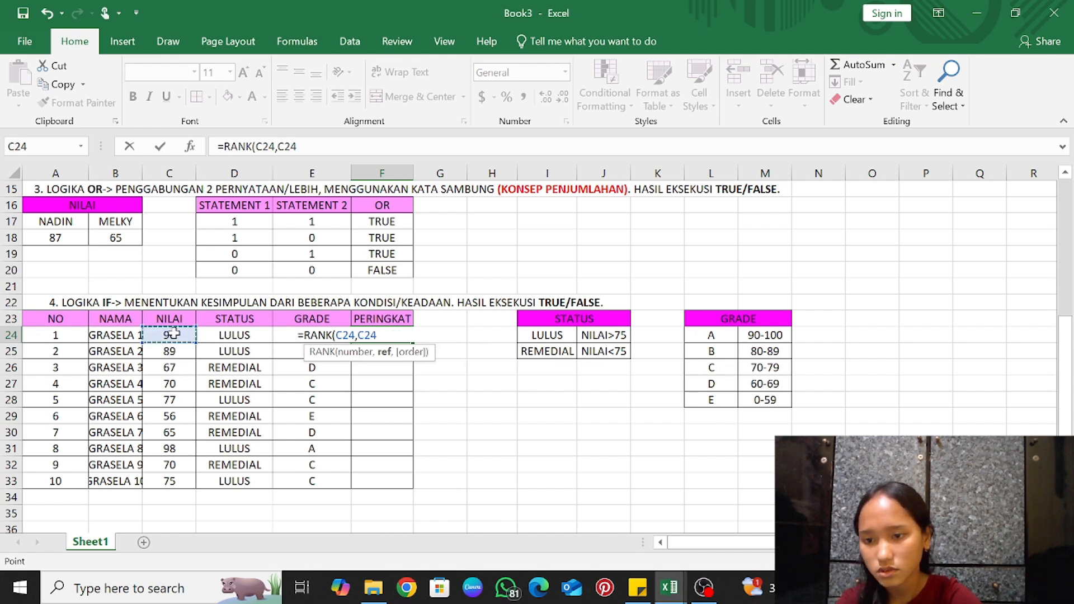
pyautogui.moveTo(180, 334); pyautogui.dragTo(176, 480)
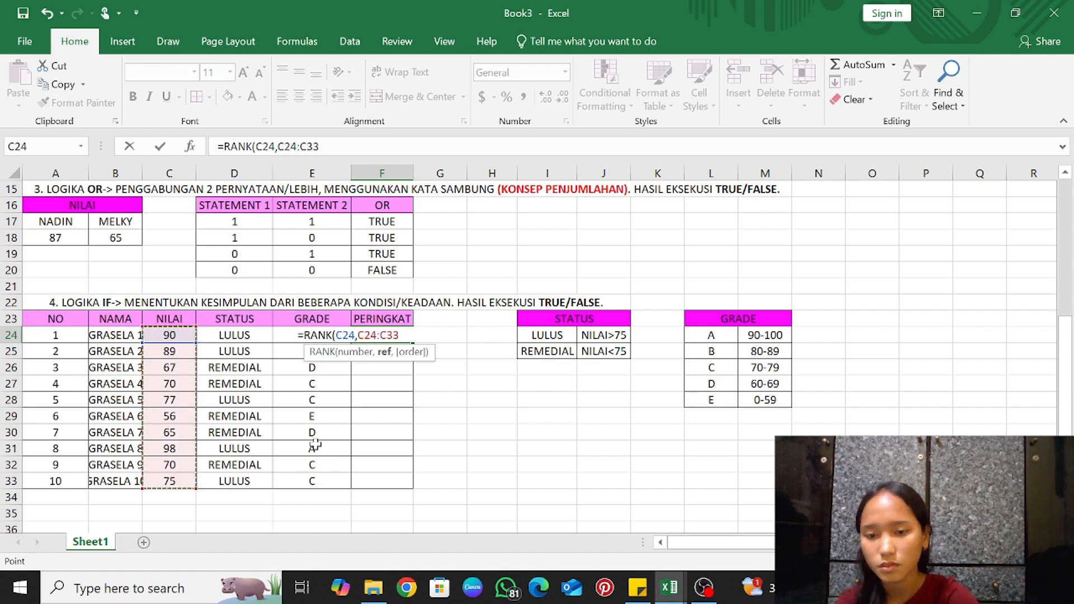
pyautogui.press('F4')
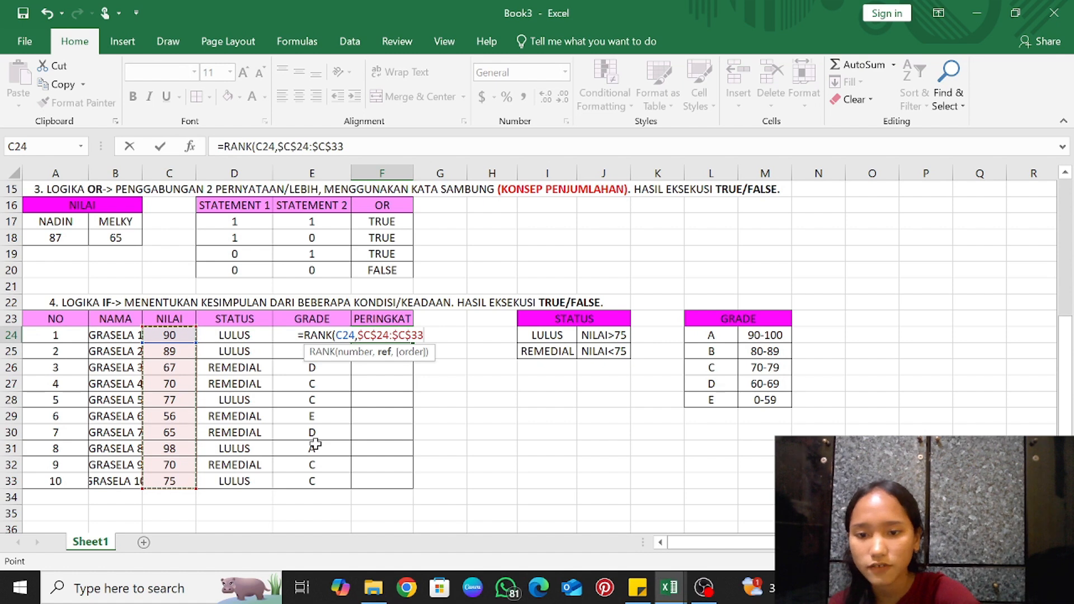
pyautogui.write(',')
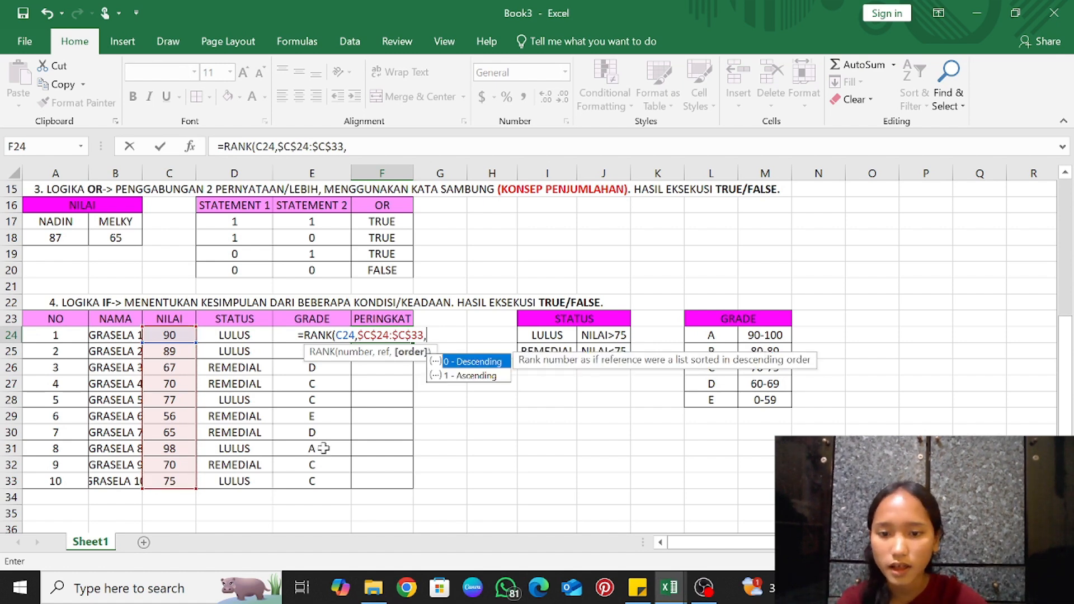
pyautogui.doubleClick(462, 362)
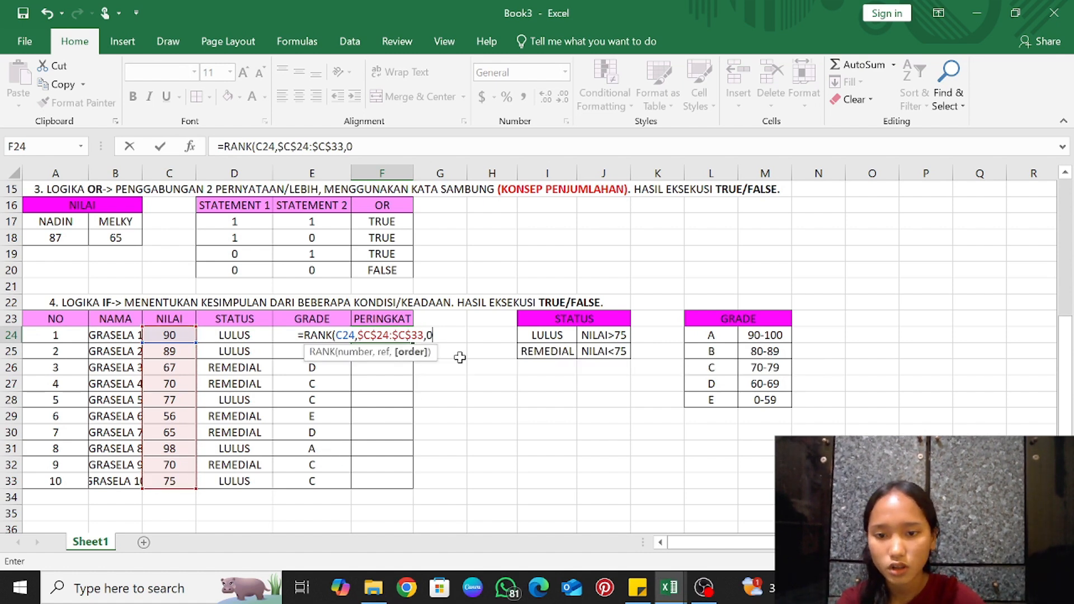
pyautogui.write(')')
pyautogui.press('Return')
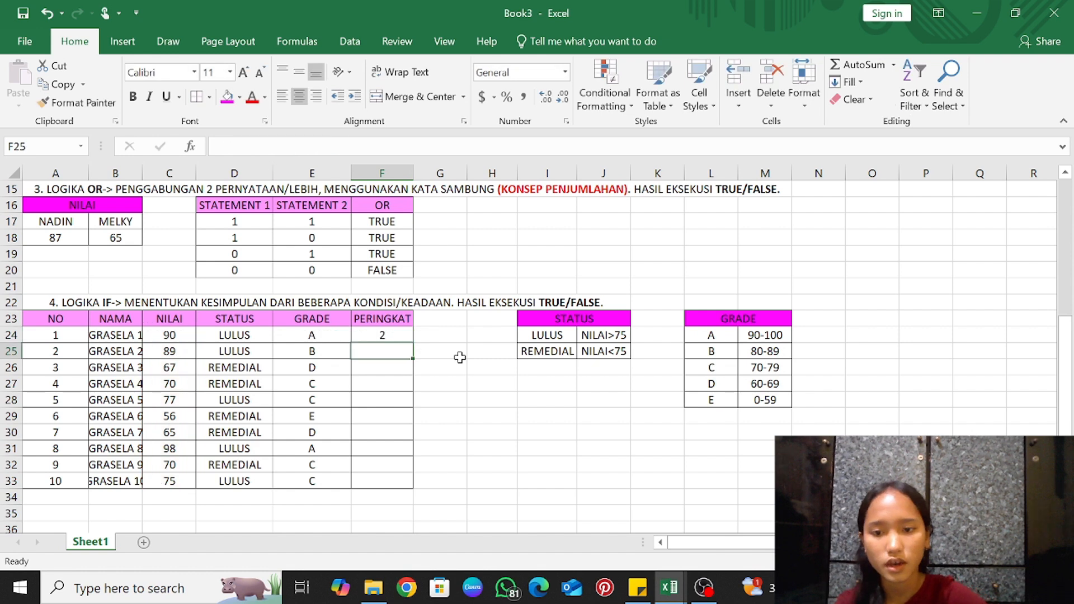
# Fill the RANK formula from F24 down to F33 for all ten students and check the result in F31
pyautogui.click(410, 336)
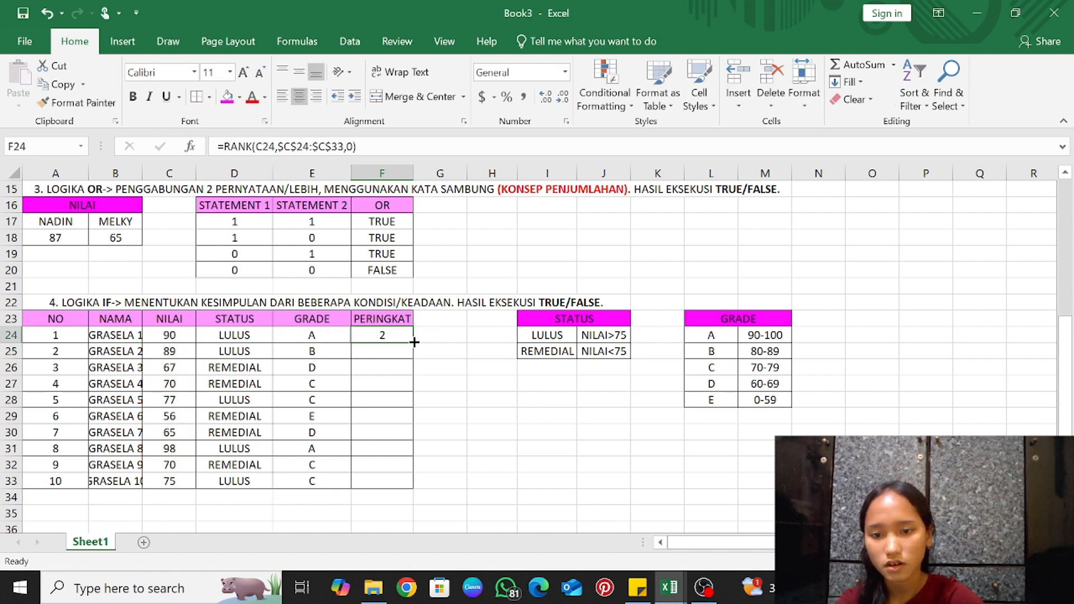
pyautogui.moveTo(414, 342); pyautogui.dragTo(424, 481)
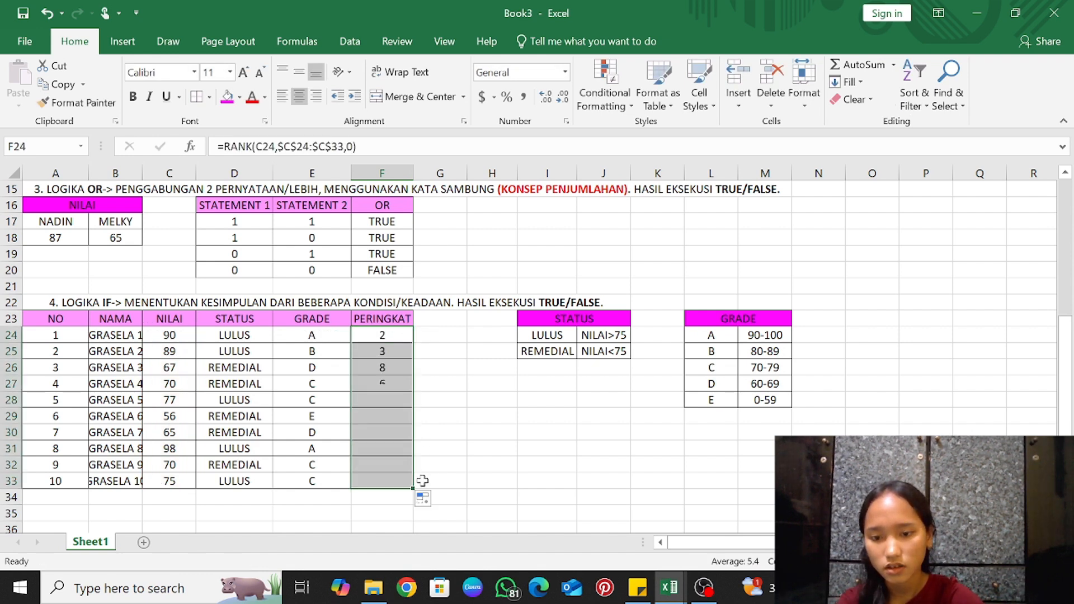
pyautogui.click(440, 414)
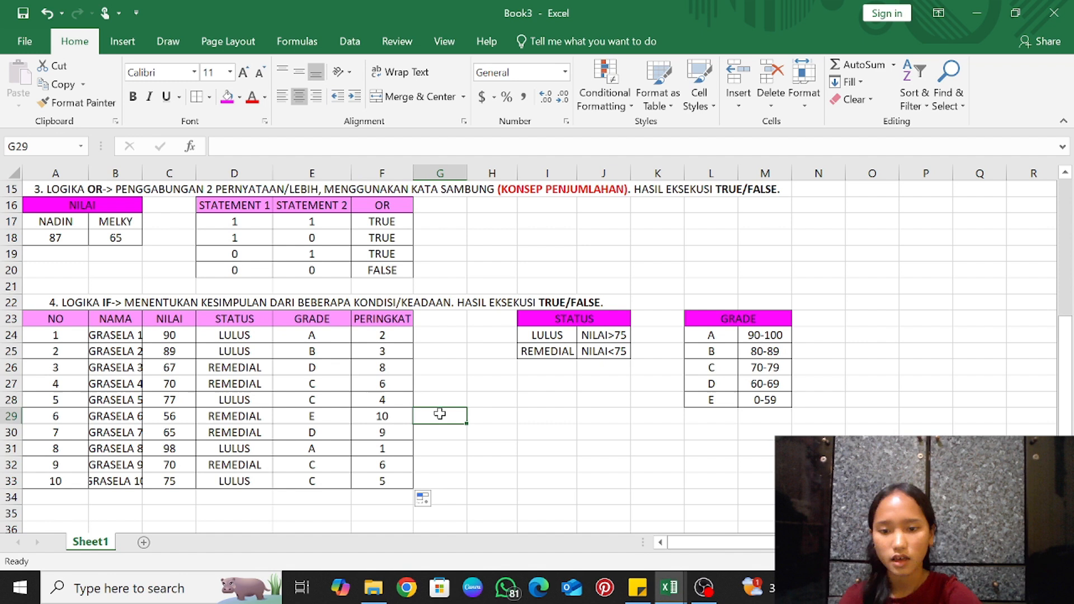
pyautogui.click(399, 454)
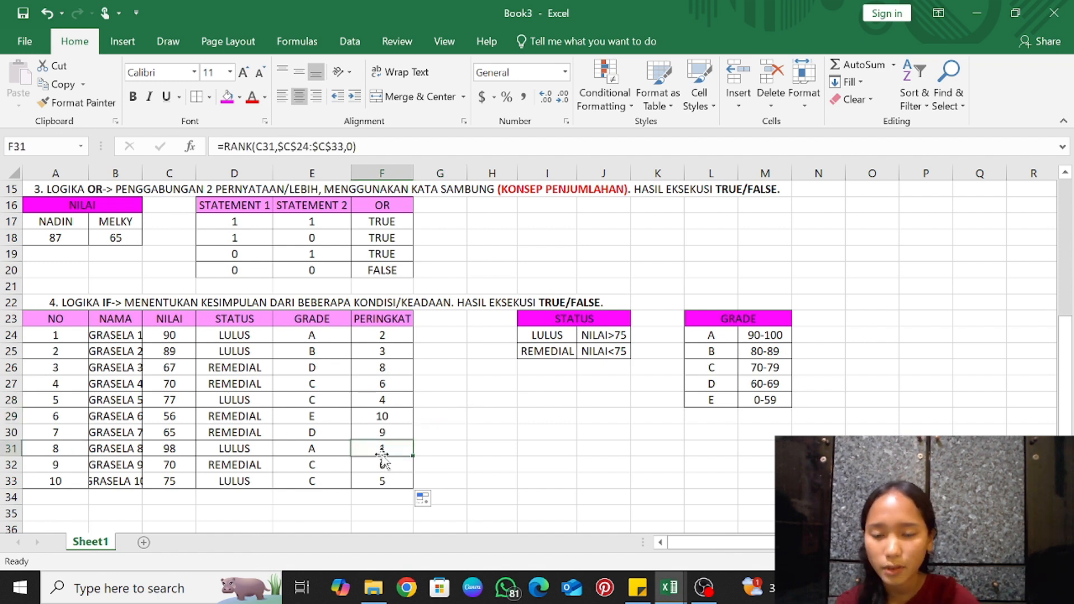
pyautogui.scroll(1, 191, 364)
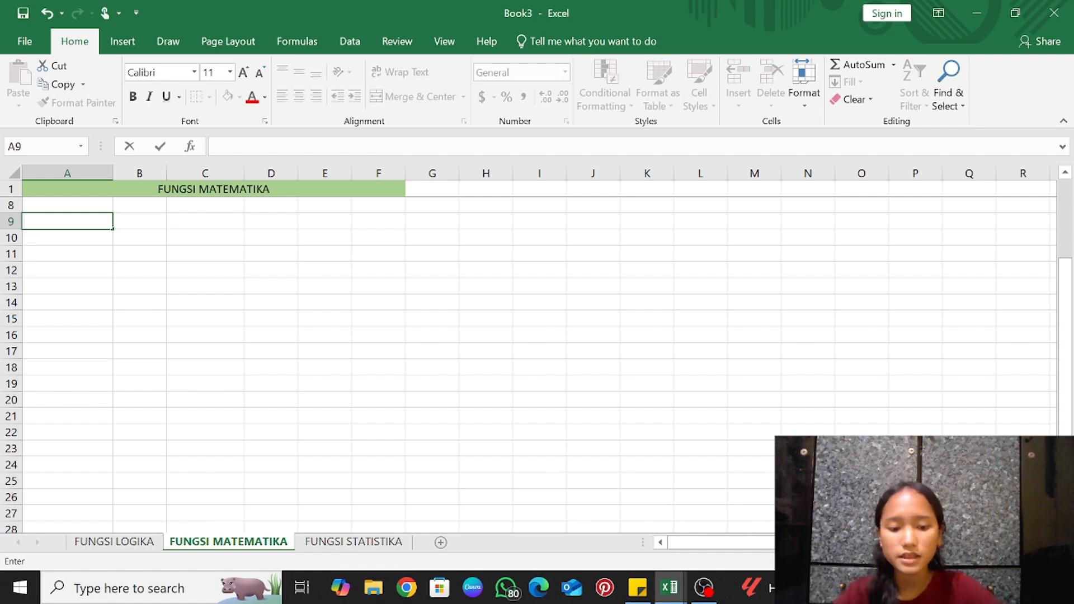
# On the FUNGSI MATEMATIKA sheet, enter the heading OPERASI in A9, PERKALIAN in A10 and PEMBAGIAN in A11
pyautogui.write('OPERASI')
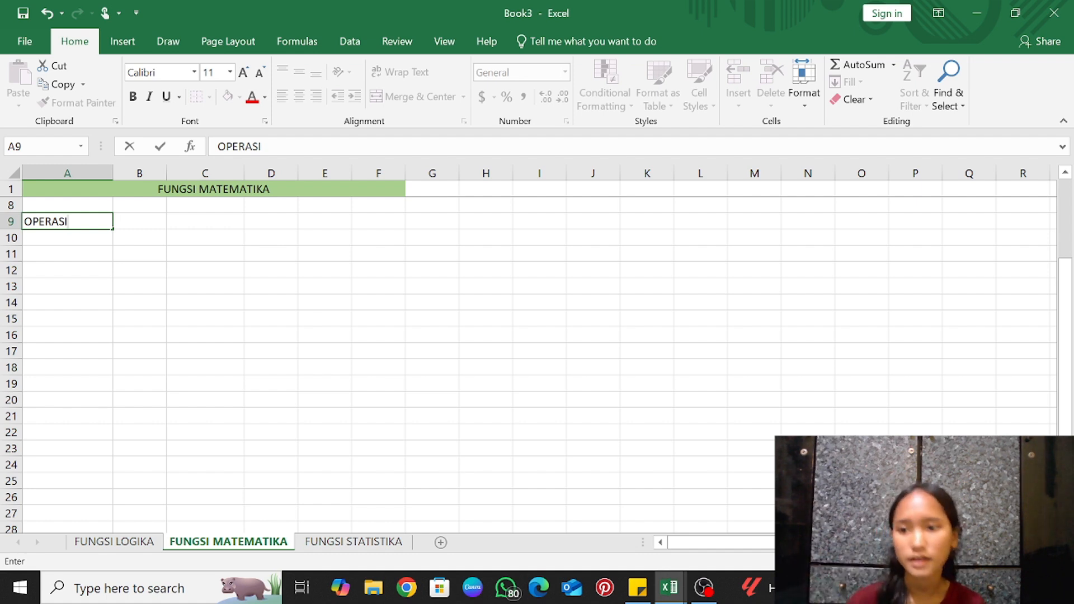
pyautogui.press('Return')
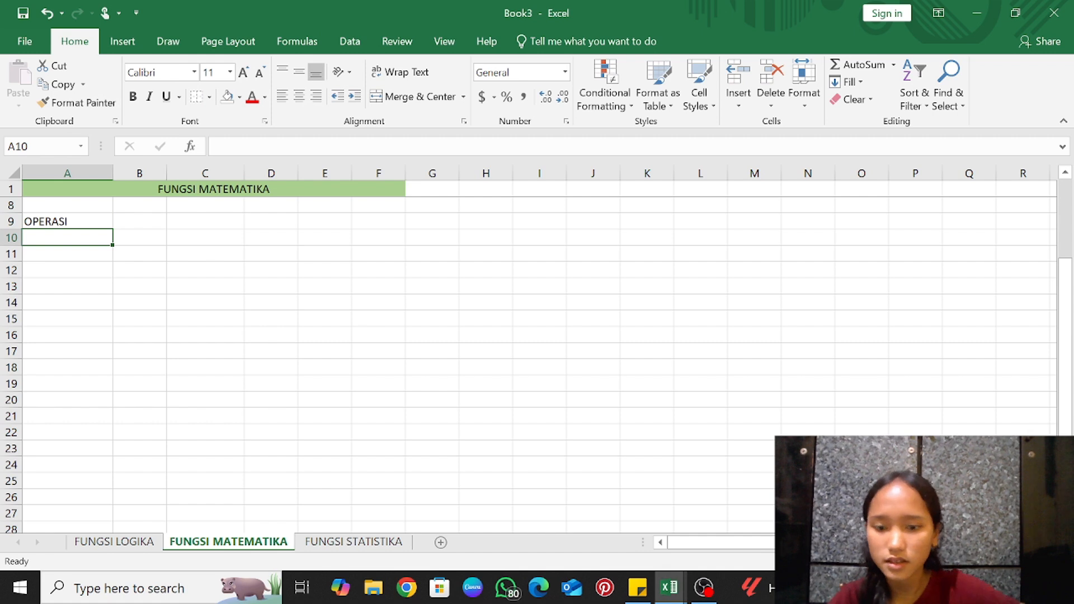
pyautogui.write('PER')
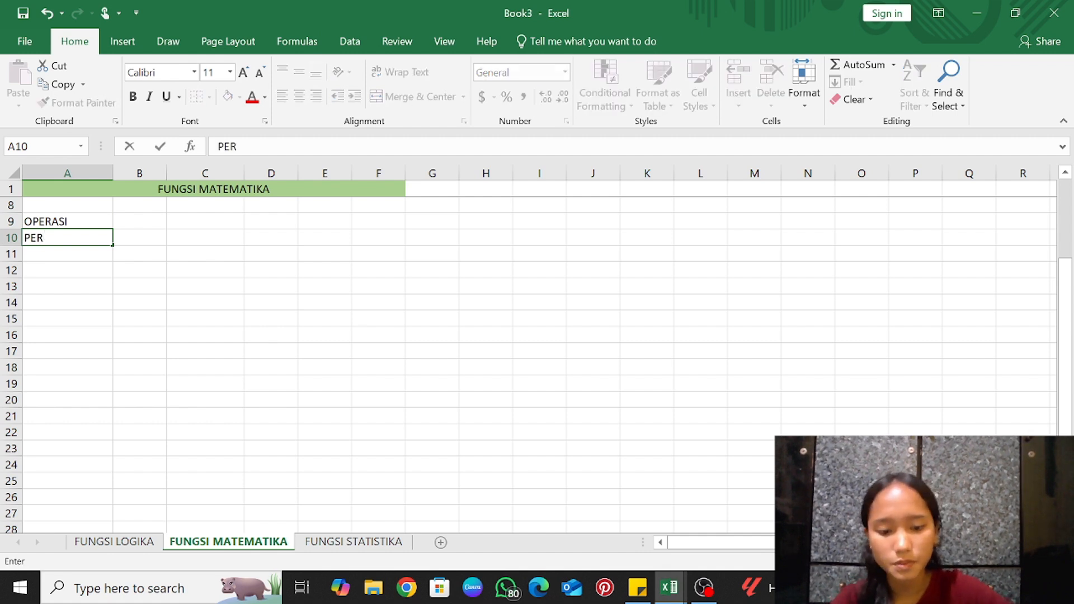
pyautogui.write('KALIAN')
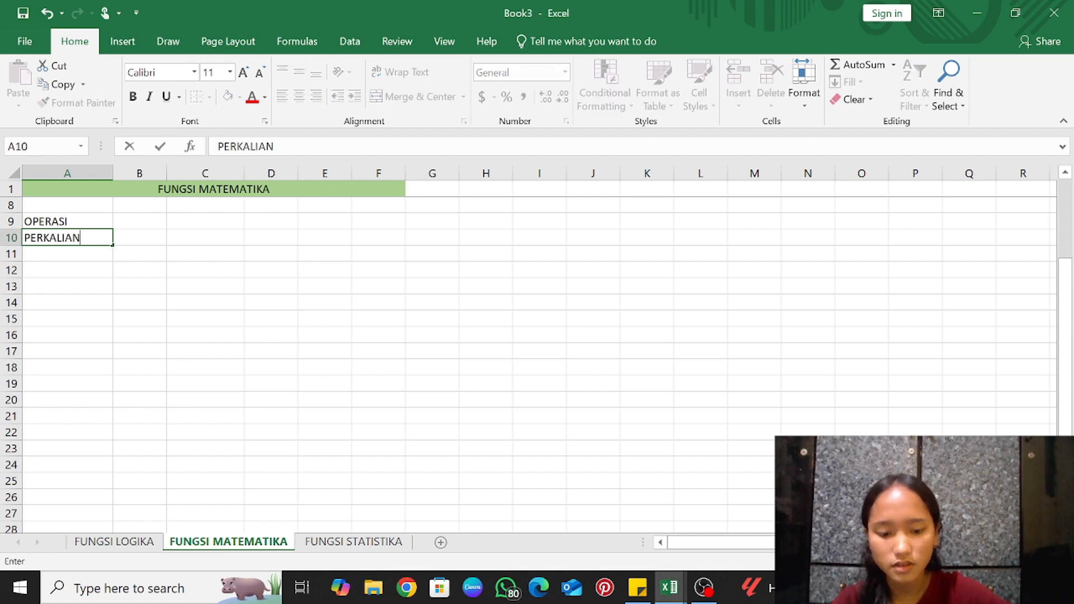
pyautogui.press('Return')
pyautogui.write('PEMBA')
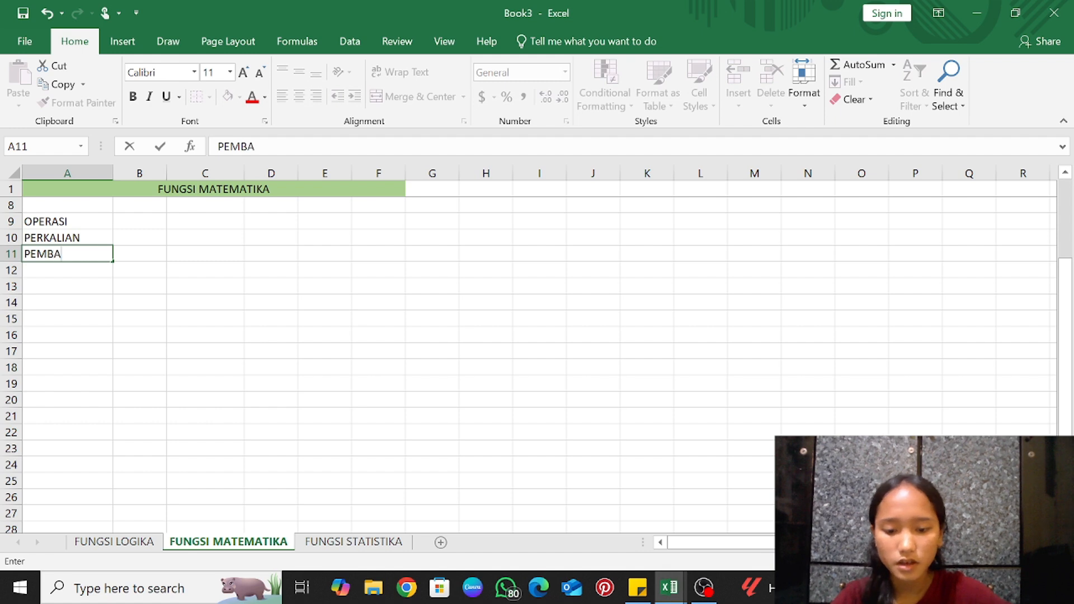
pyautogui.write('GIAN')
pyautogui.press('Return')
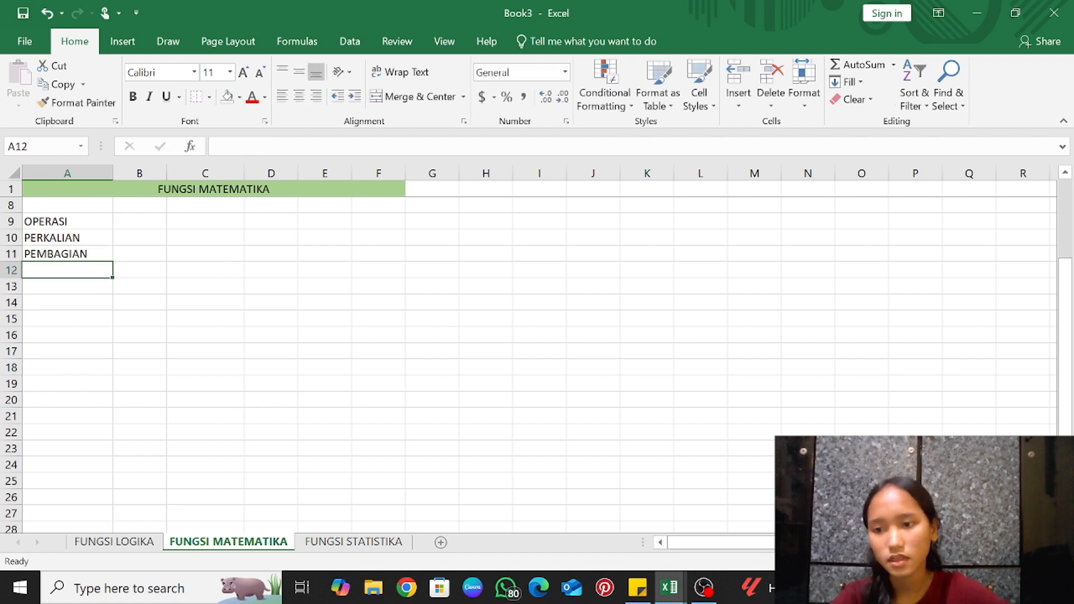
# Continue the operations list with PENJUMLAHAN in A12, PENGURANGAN in A13 and PERPANGKATAN in A14
pyautogui.write('PEN')
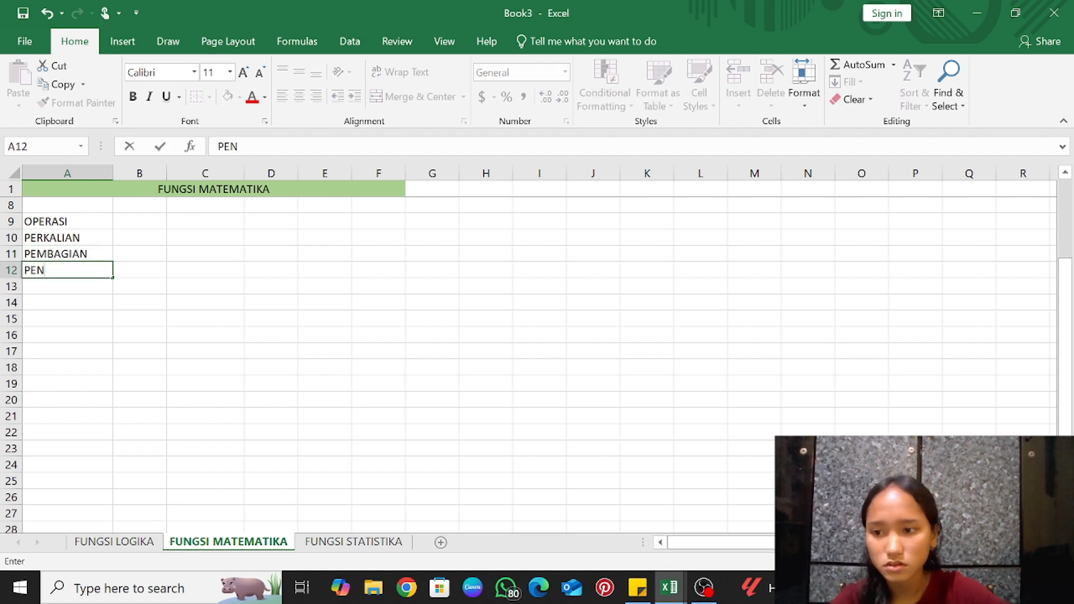
pyautogui.write('JUMLAHAN')
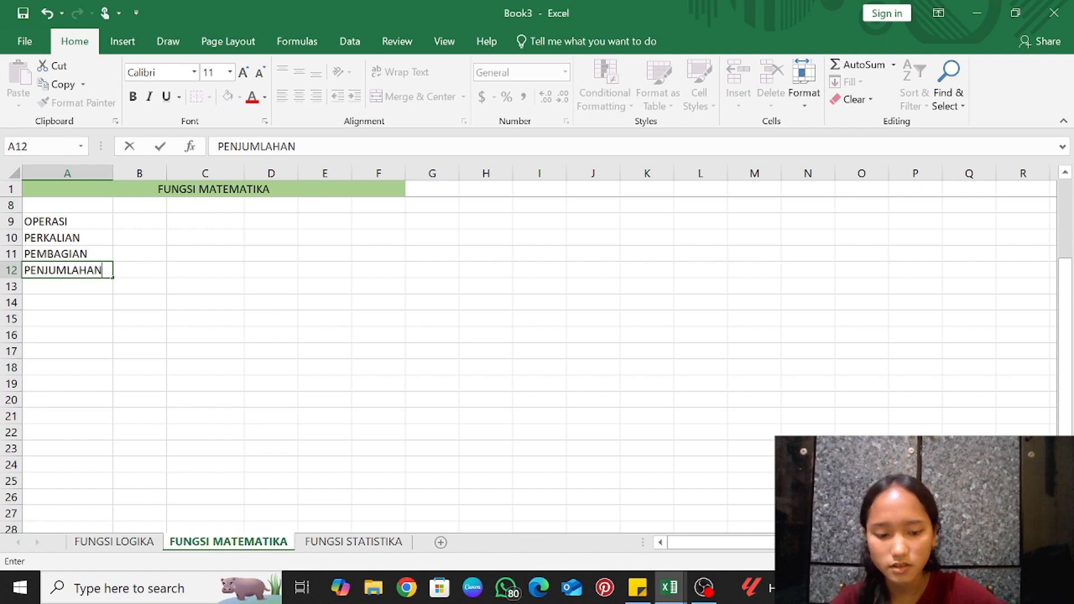
pyautogui.press('Return')
pyautogui.write('PENH')
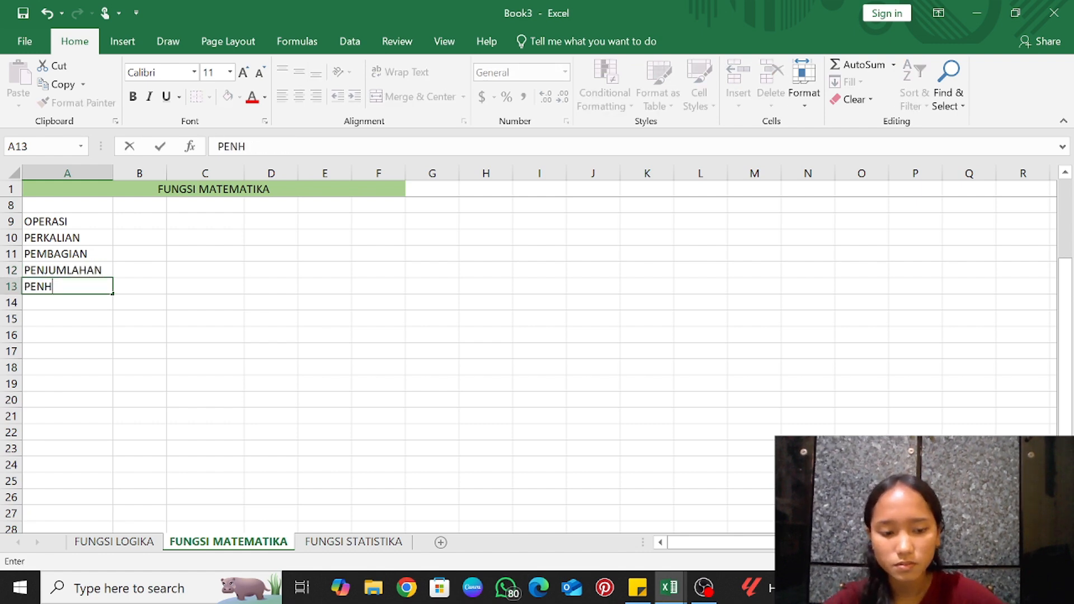
pyautogui.press('BackSpace')
pyautogui.write('G')
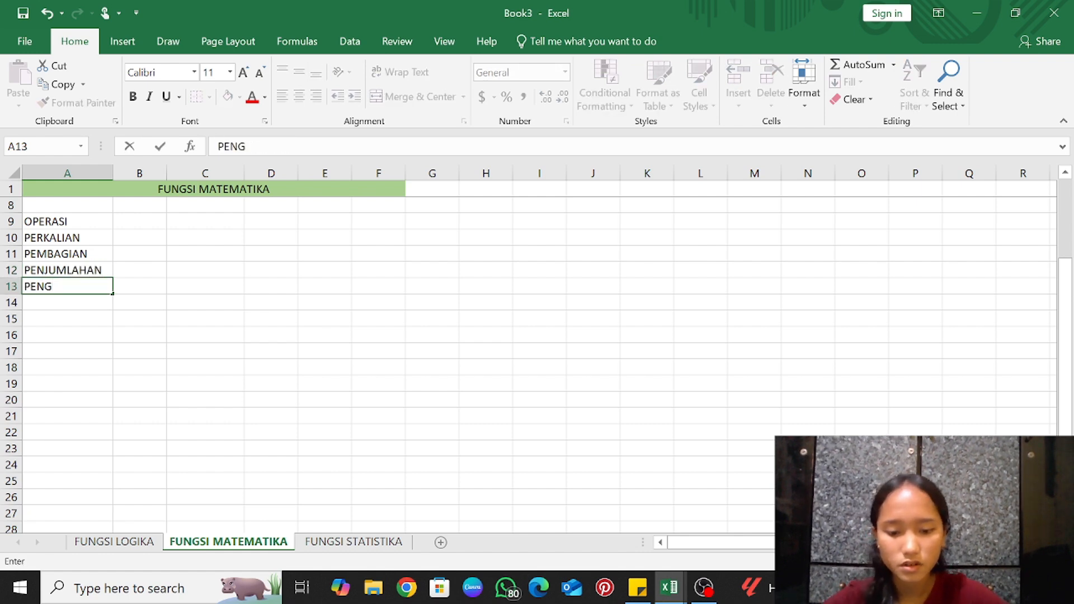
pyautogui.write('URANGAN')
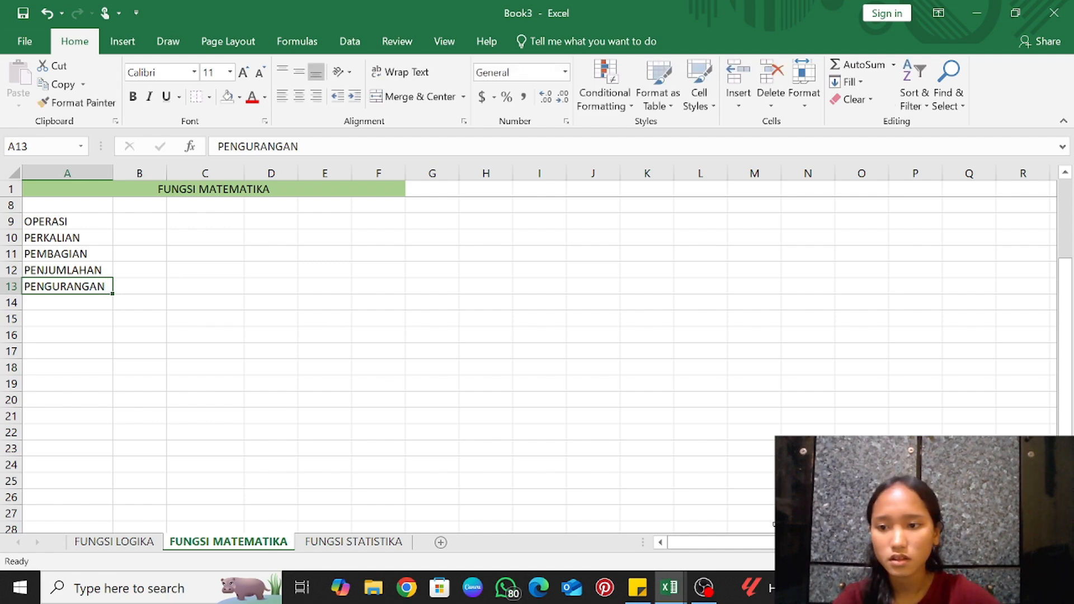
pyautogui.press('Return')
pyautogui.write('PER')
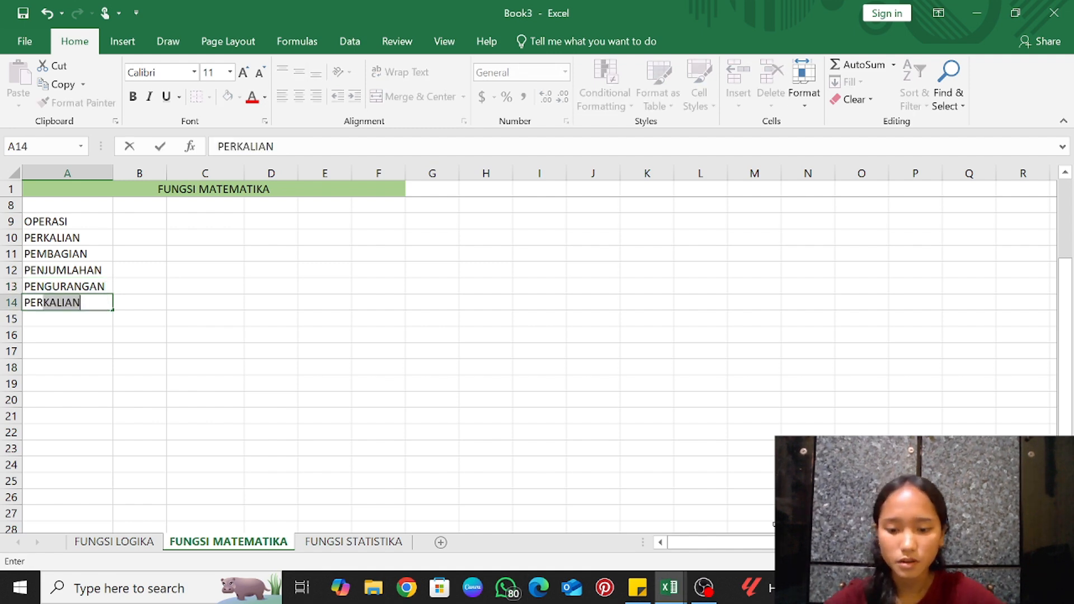
pyautogui.write('PANGKATAN')
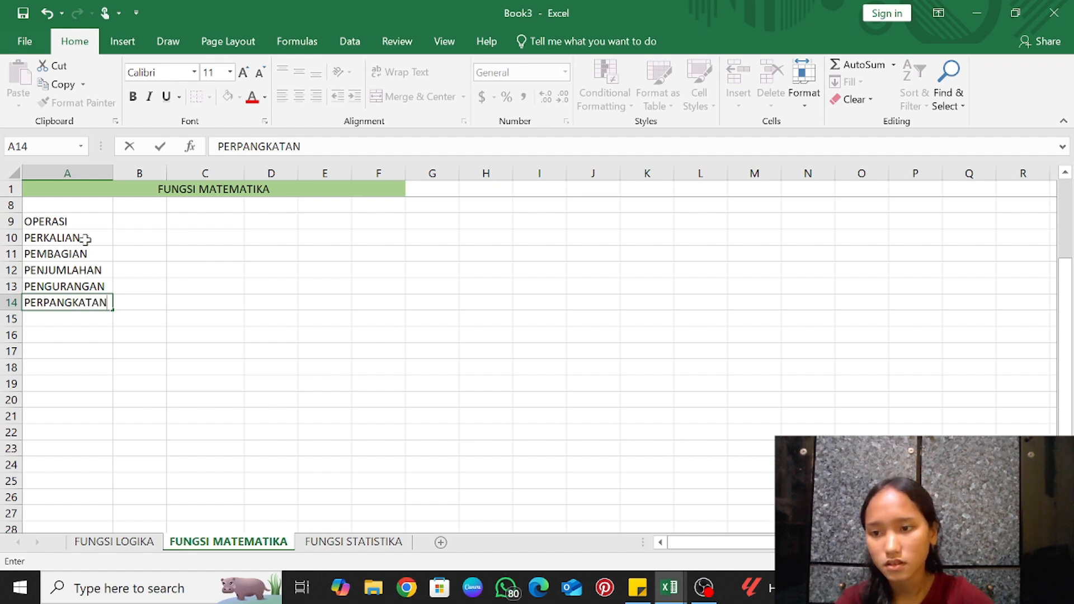
# Merge and center the OPERASI heading across A9:B9
pyautogui.moveTo(79, 221); pyautogui.dragTo(140, 222)
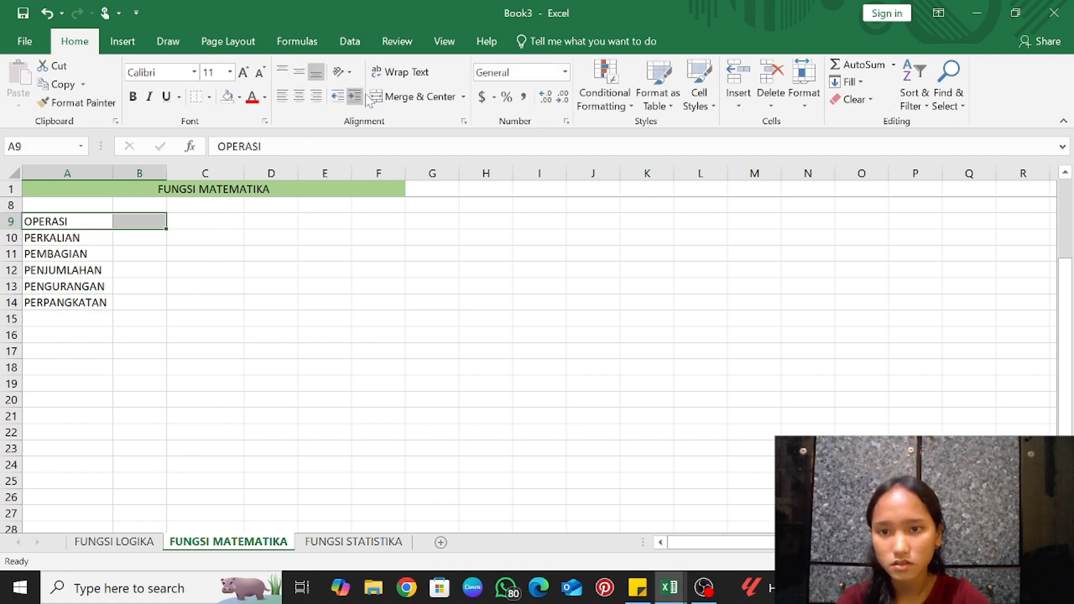
pyautogui.click(386, 97)
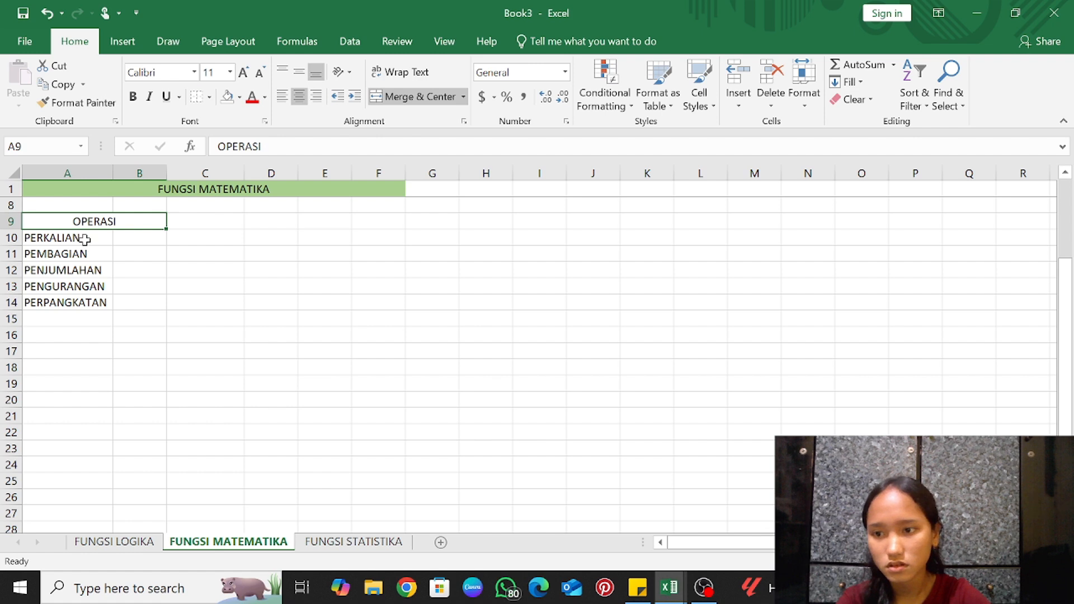
pyautogui.click(84, 240)
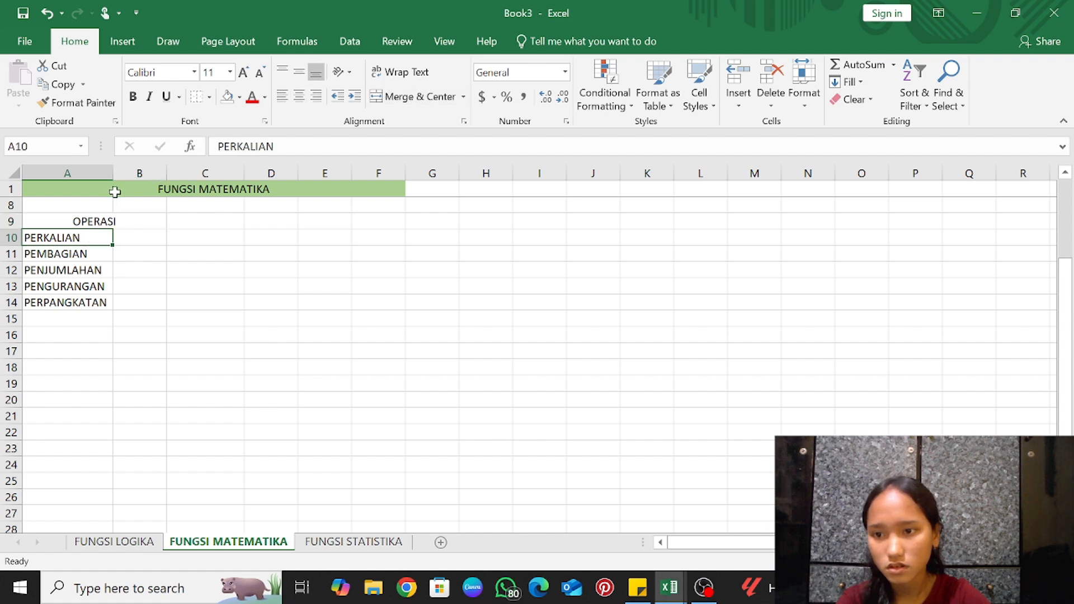
# Widen column A slightly around the list of operation names
pyautogui.moveTo(113, 174); pyautogui.dragTo(115, 175)
pyautogui.click(142, 256)
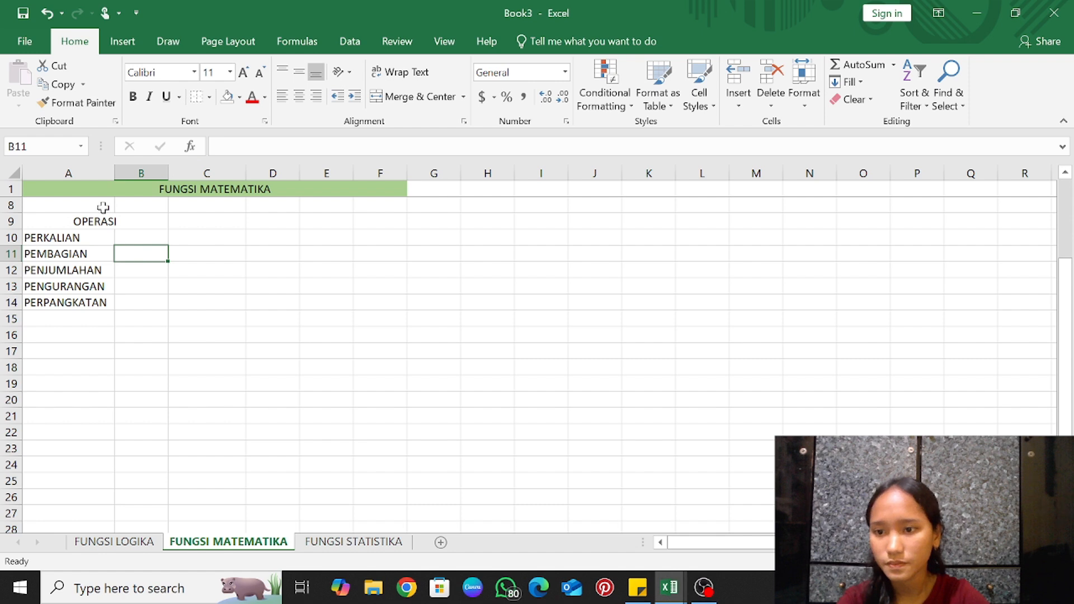
pyautogui.click(77, 240)
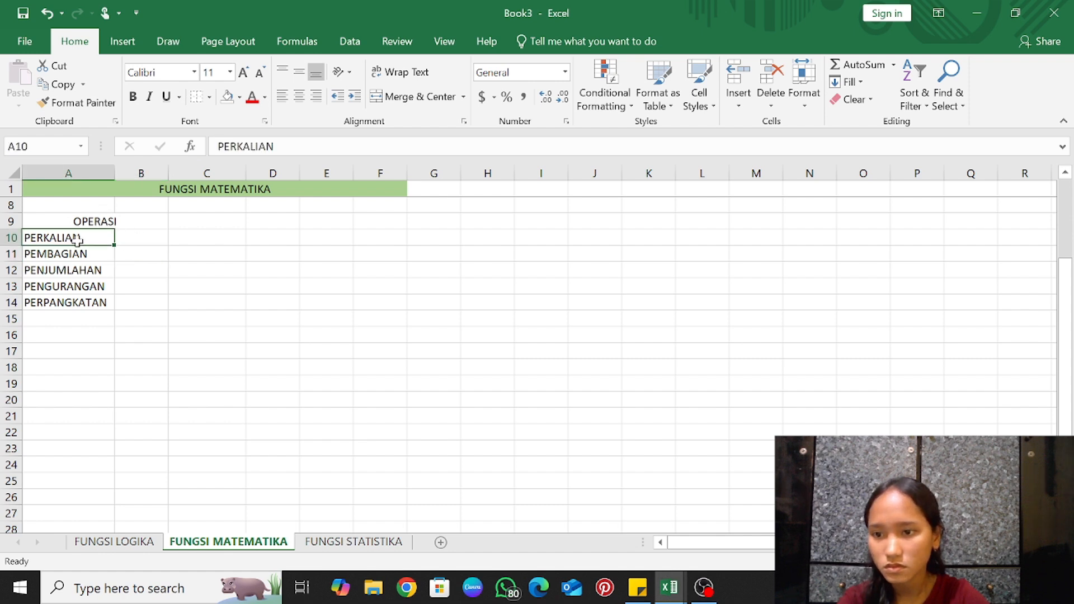
# Center the contents of A10:C14 horizontally, covering the operation names and the empty cells beside them
pyautogui.moveTo(76, 239); pyautogui.dragTo(232, 305)
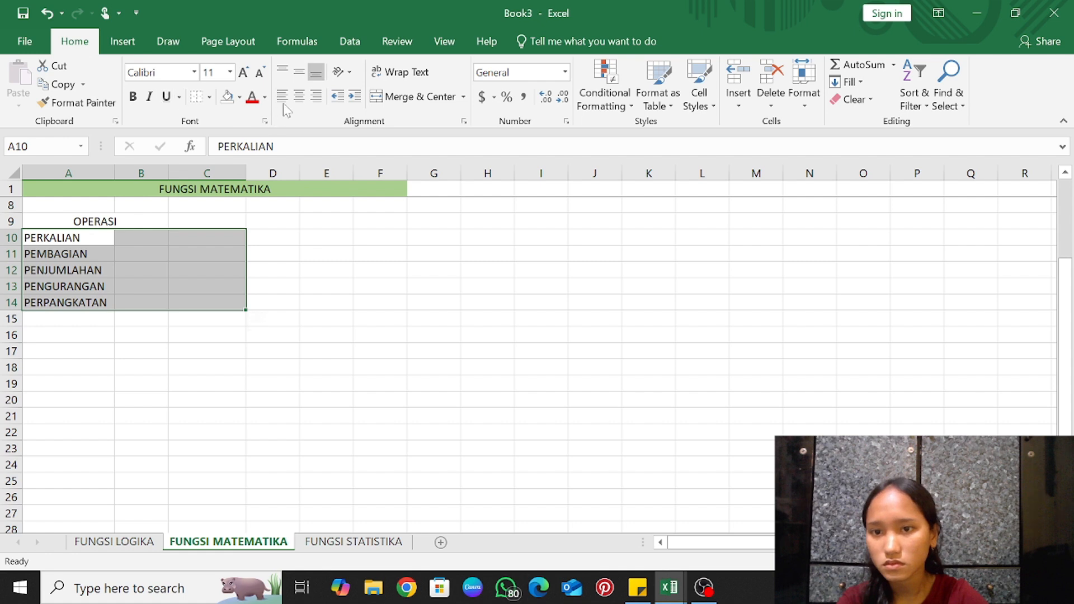
pyautogui.click(300, 103)
pyautogui.click(149, 234)
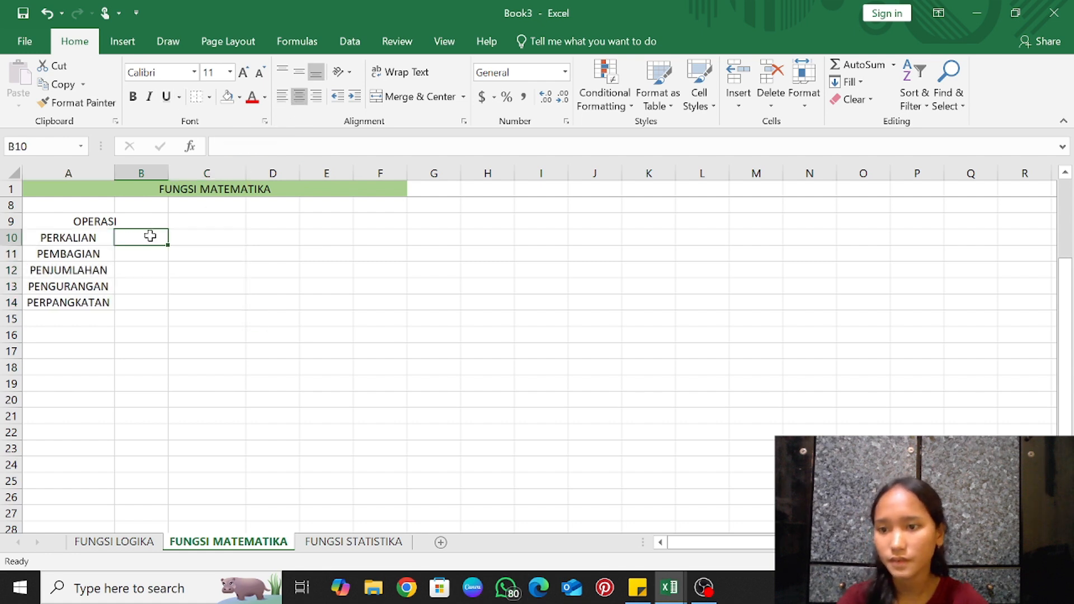
# Enter the column heading PENULISAN fx in C9, beside the OPERASI heading
pyautogui.click(206, 221)
pyautogui.write('P')
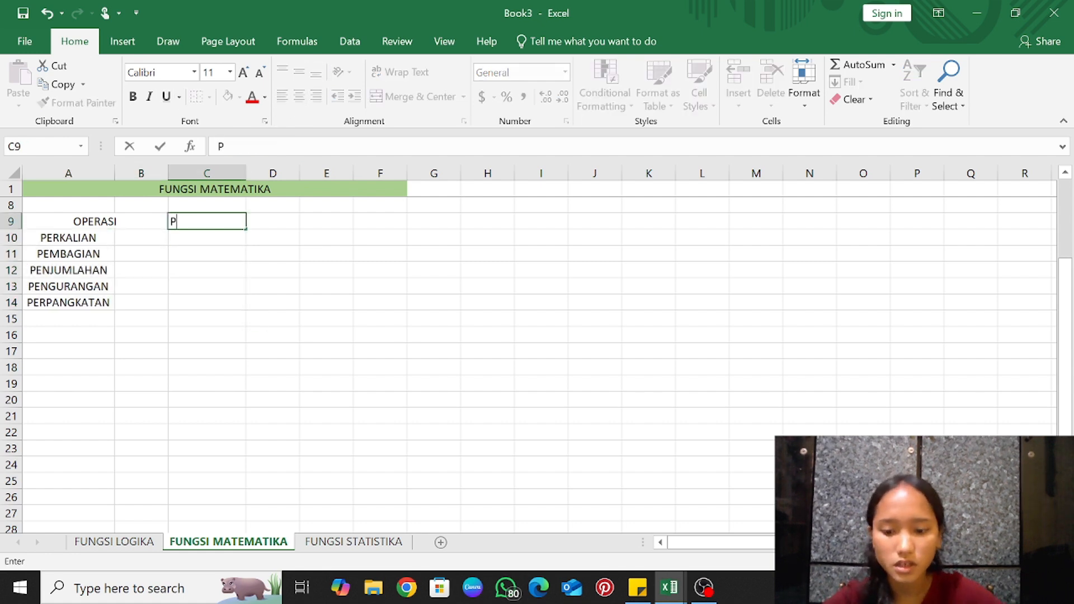
pyautogui.write('ENU')
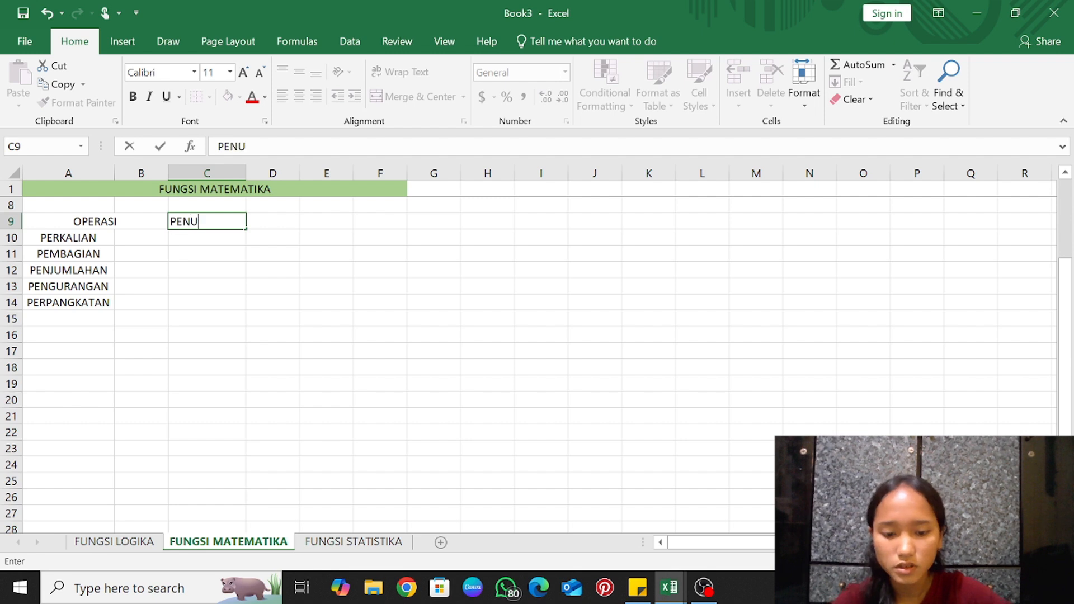
pyautogui.write('LISAN fx')
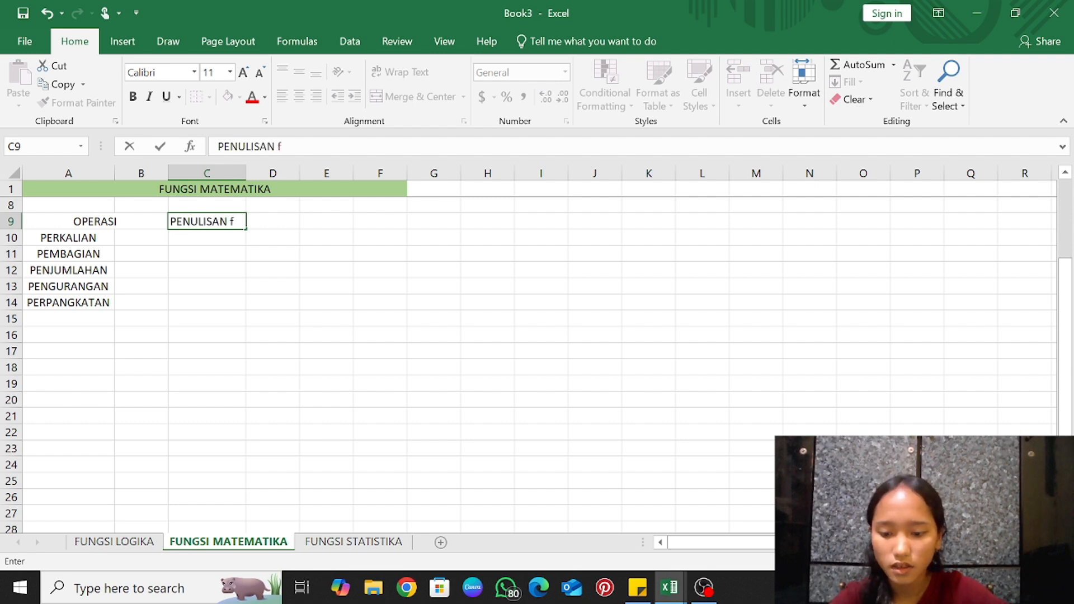
pyautogui.click(221, 236)
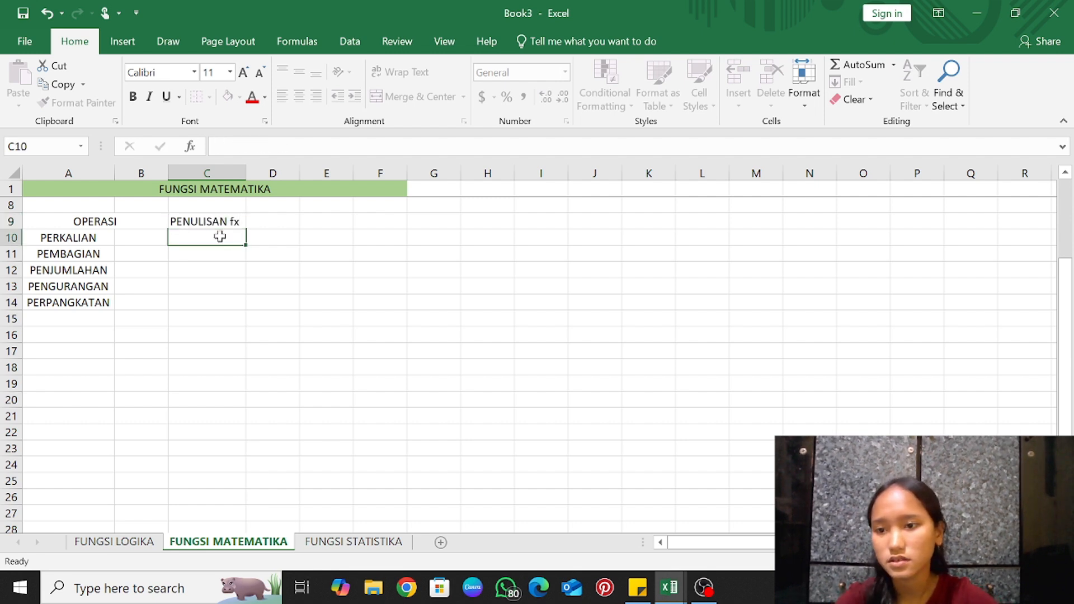
# Fill the OPERASI and PENULISAN fx heading cells in A9:C9 with the recently used light pink
pyautogui.click(75, 221)
pyautogui.moveTo(158, 220); pyautogui.dragTo(179, 221)
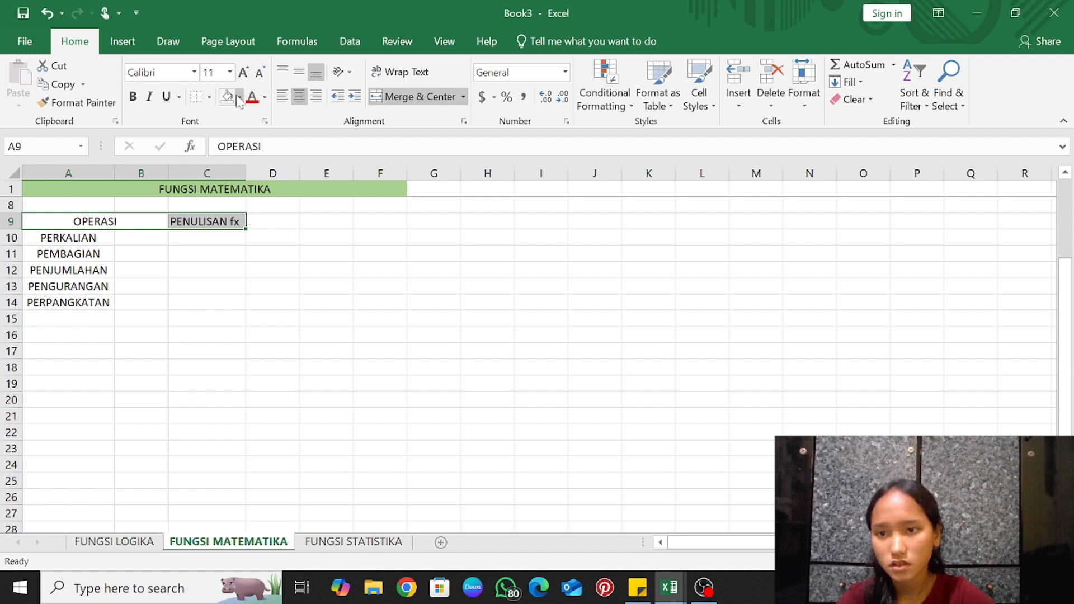
pyautogui.click(239, 98)
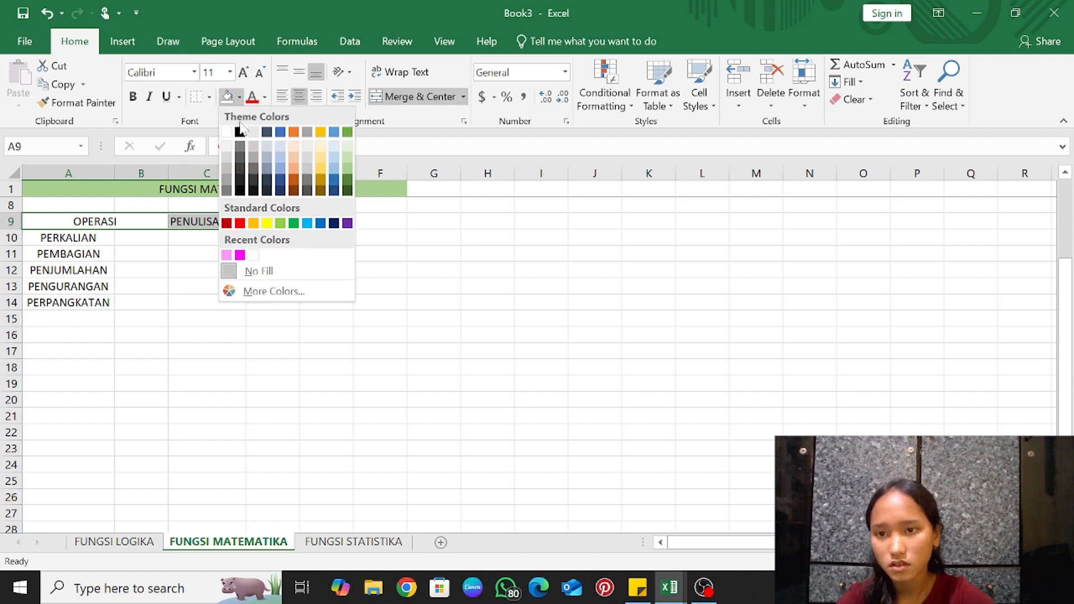
pyautogui.click(226, 255)
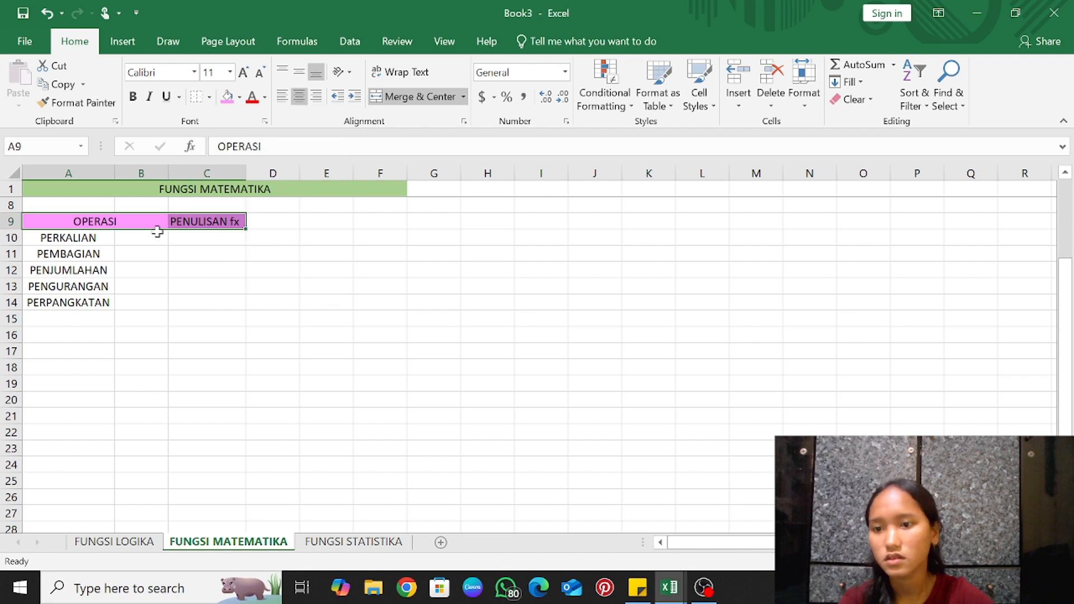
pyautogui.click(188, 251)
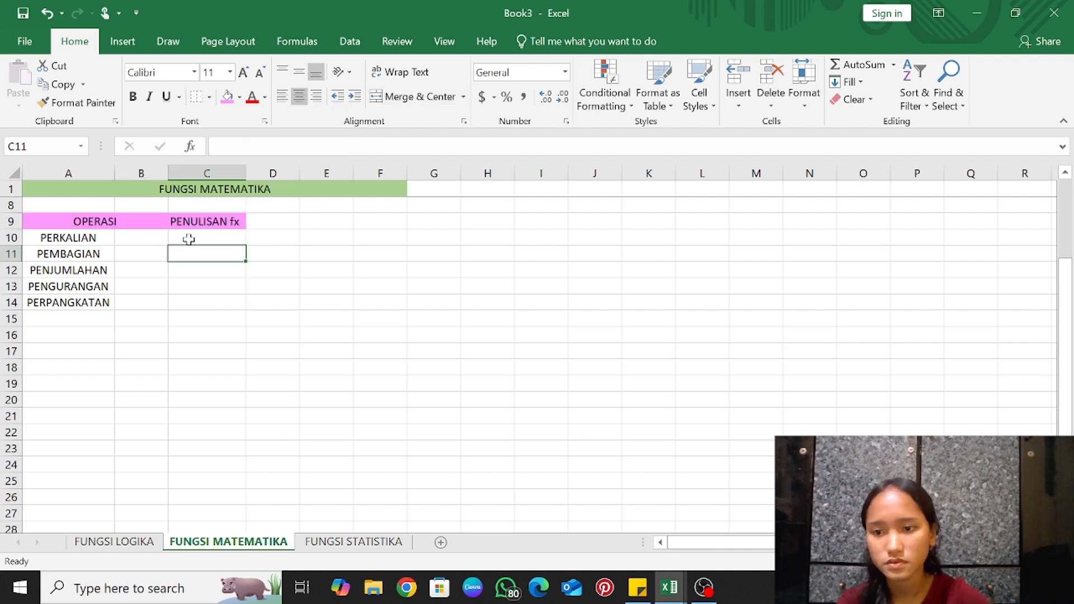
# Write the multiplication example =6*4 in C10 as literal text, using a leading apostrophe
pyautogui.click(188, 239)
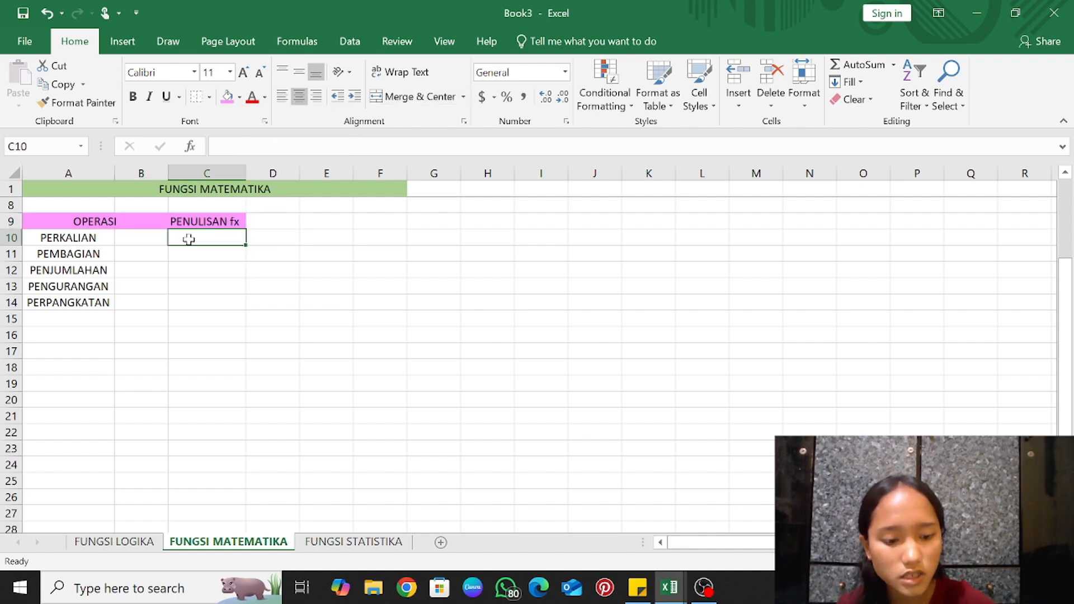
pyautogui.write("'=")
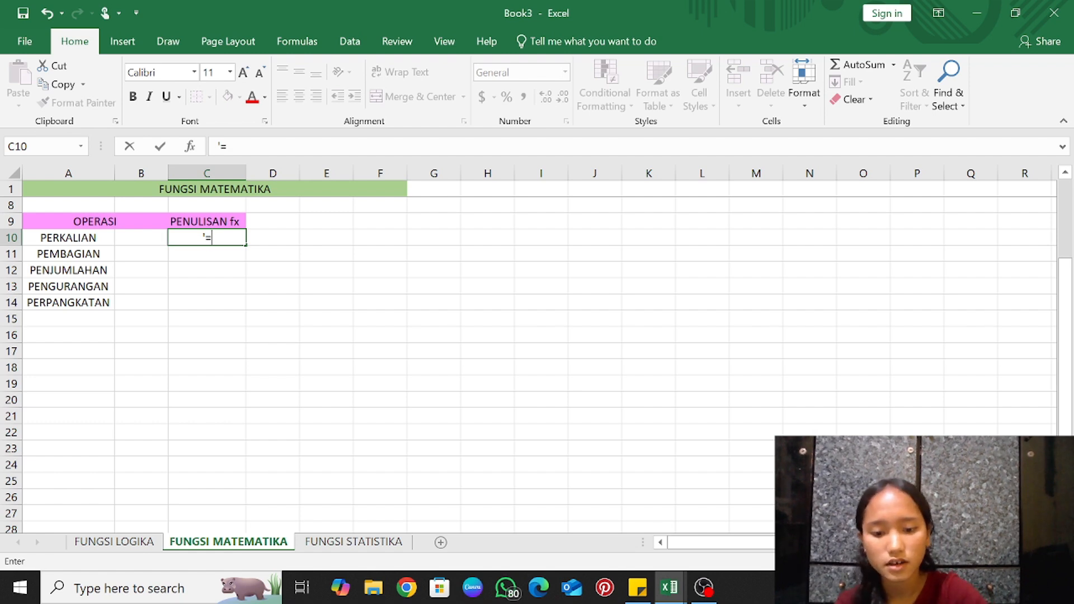
pyautogui.write('6*')
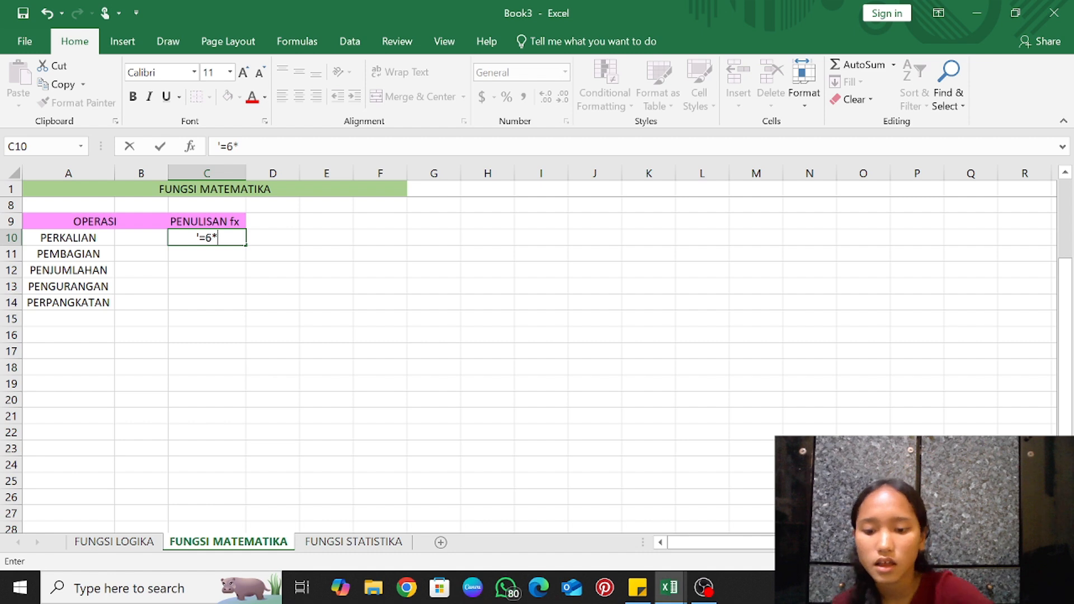
pyautogui.write('4')
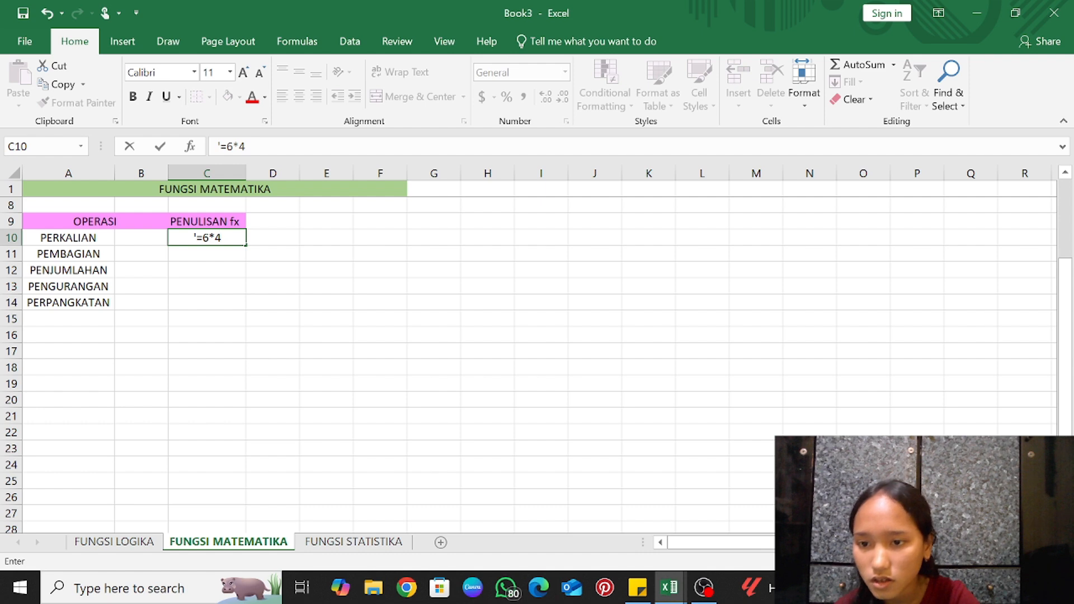
pyautogui.click(215, 238)
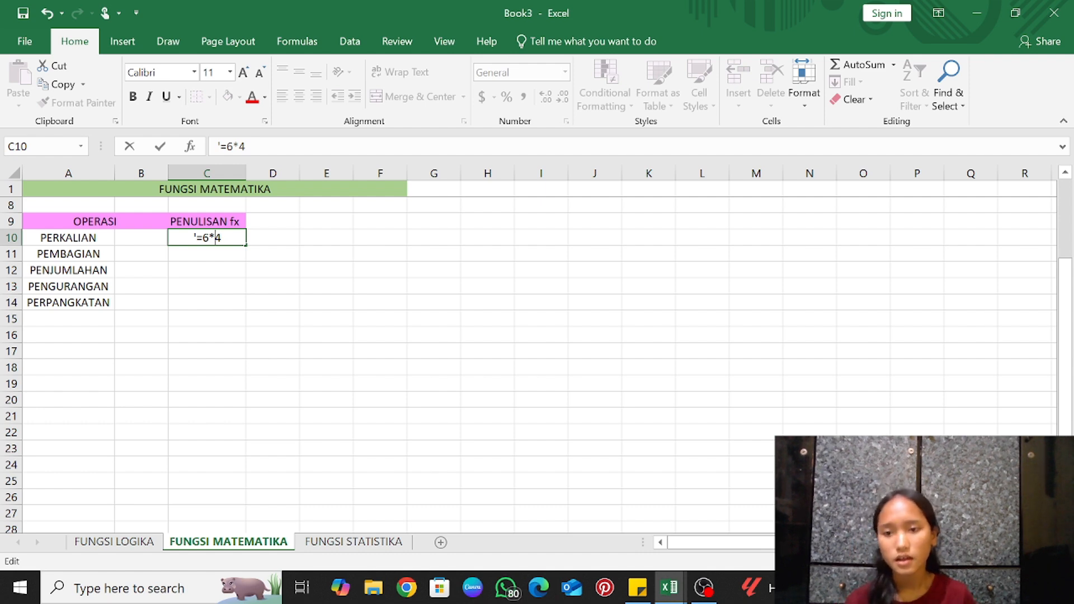
# Enter the working multiplication formula =6*4 in B10 on the PERKALIAN row
pyautogui.click(160, 235)
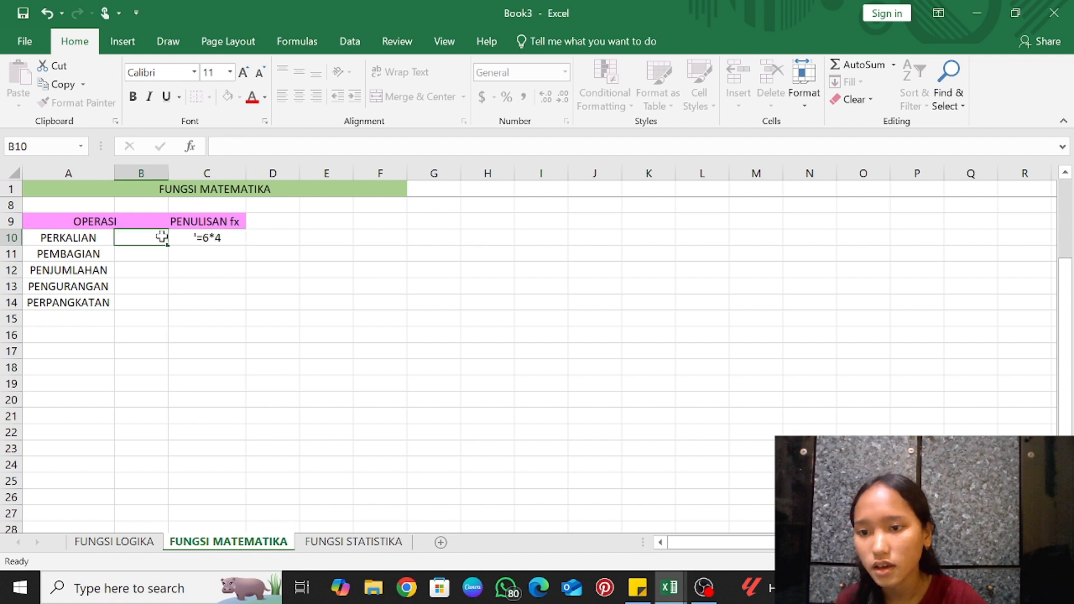
pyautogui.write('=')
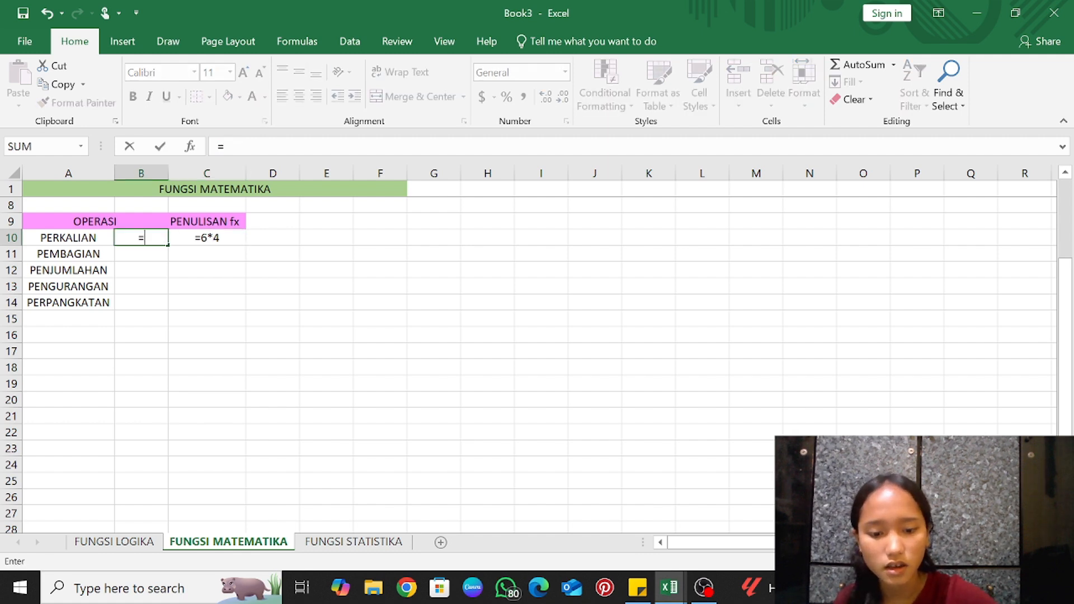
pyautogui.write('6')
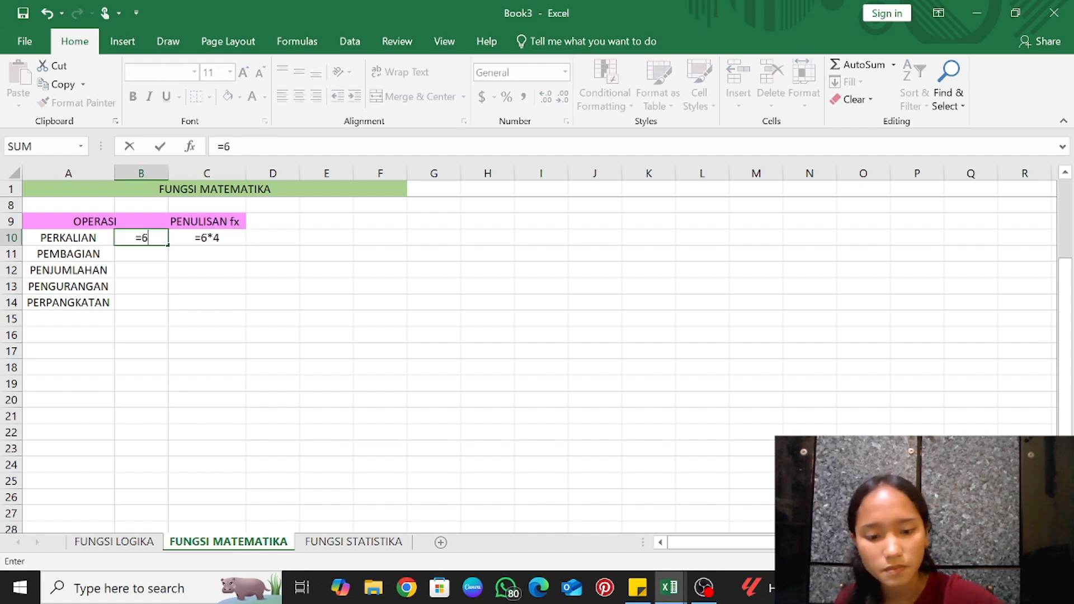
pyautogui.write('*')
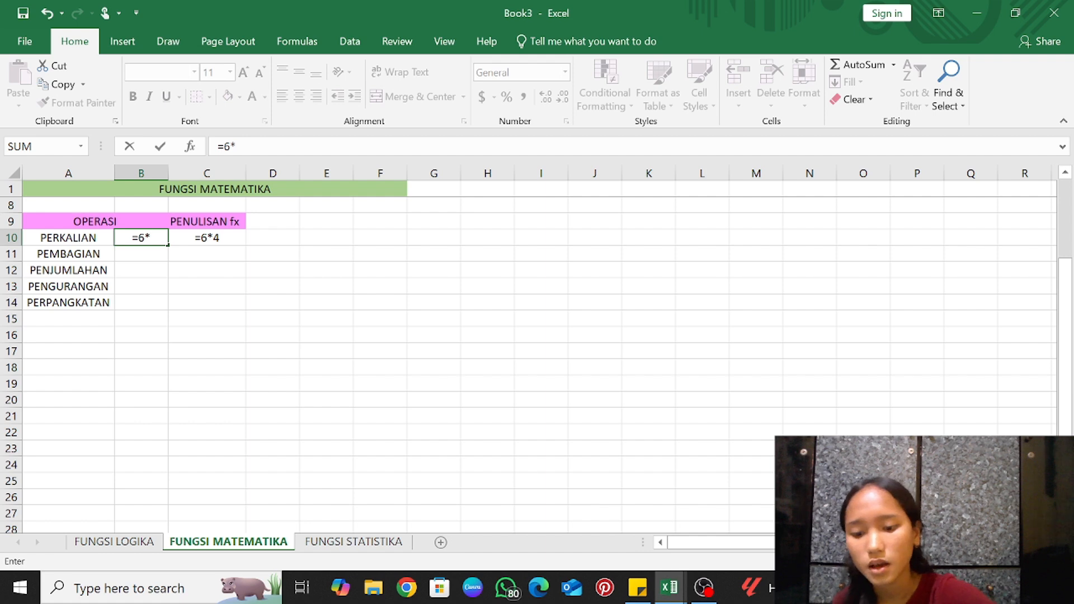
pyautogui.write('4')
pyautogui.press('Return')
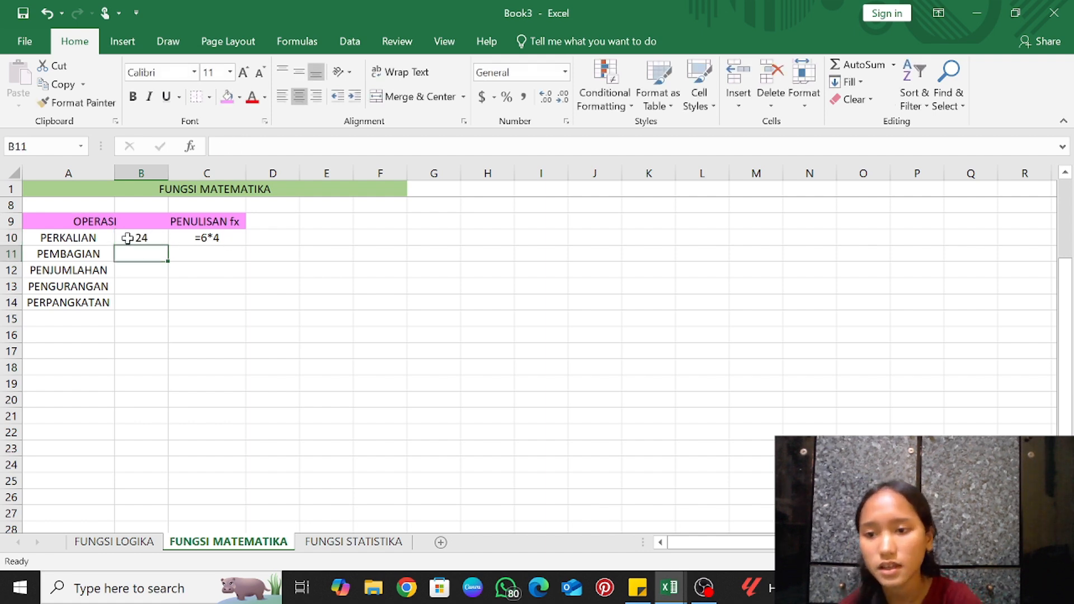
# Write the division example =5/3 in C11 as literal text, with an apostrophe in front
pyautogui.click(216, 255)
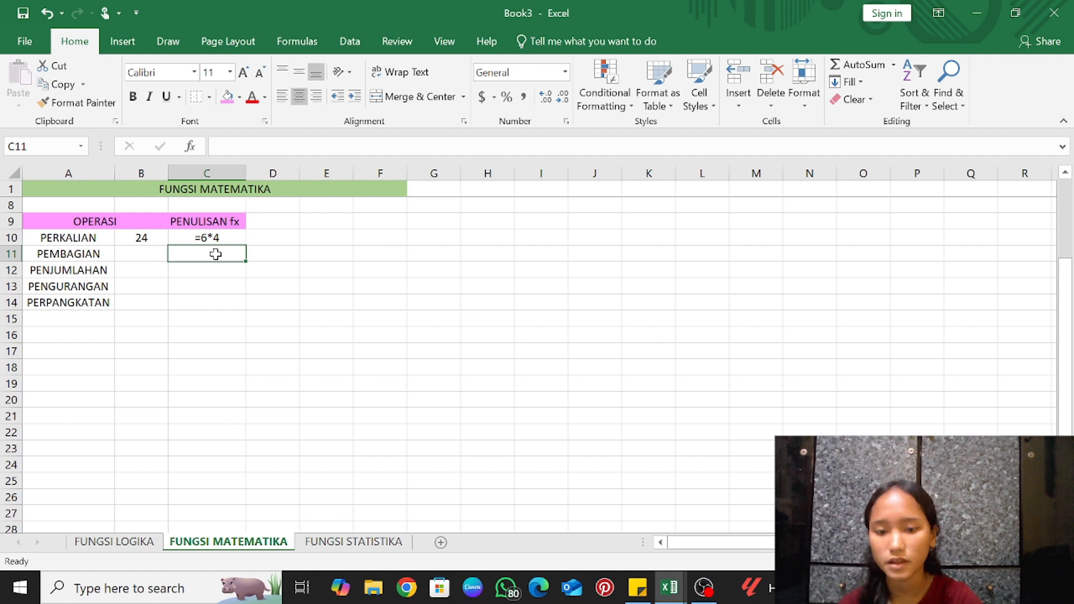
pyautogui.write('=')
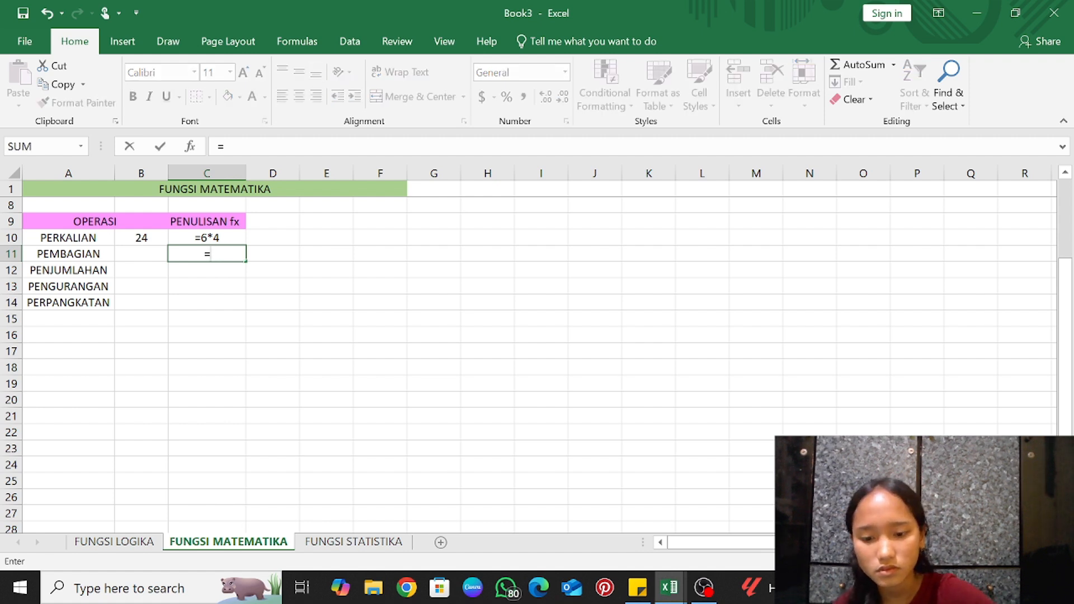
pyautogui.write('5')
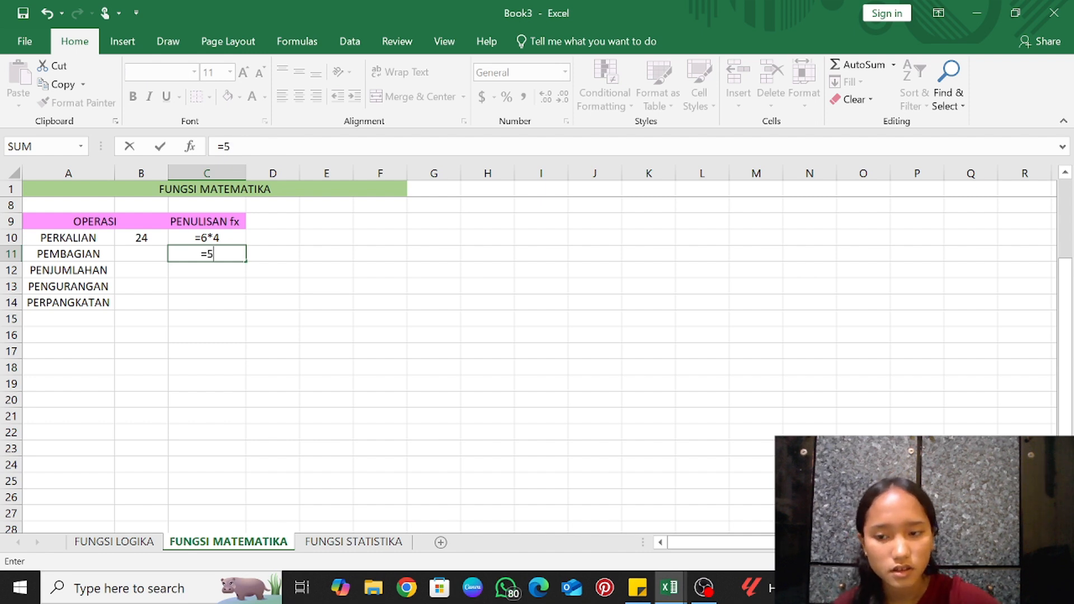
pyautogui.write('/3')
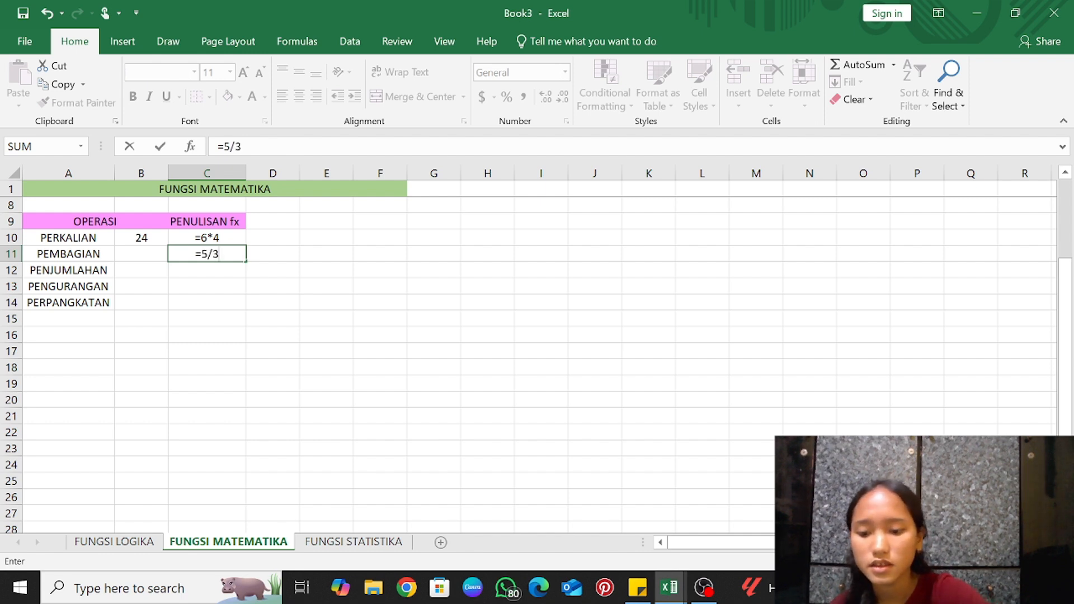
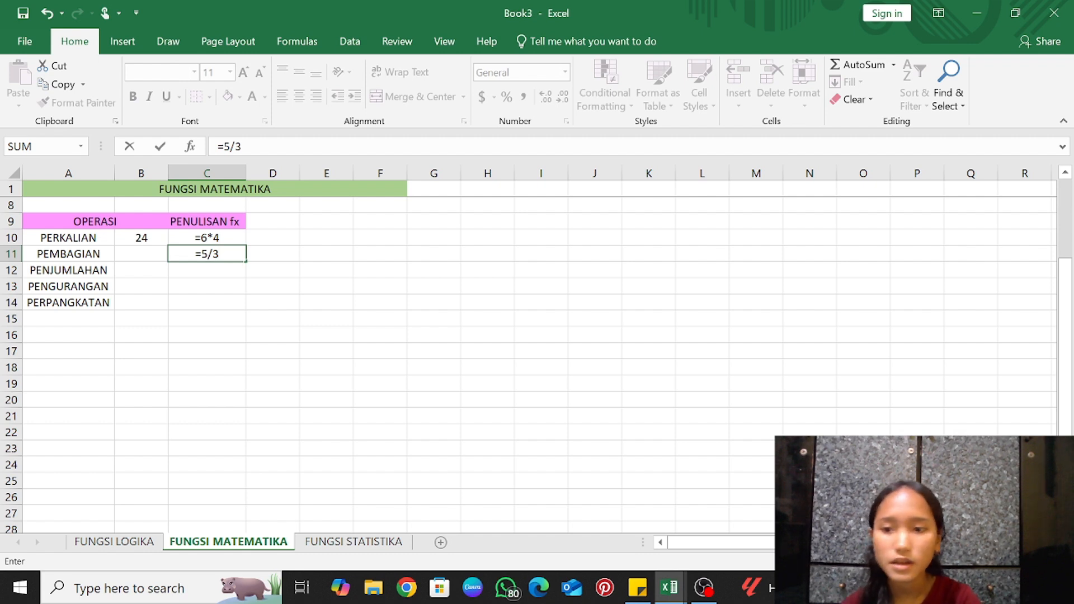
pyautogui.press('F2')
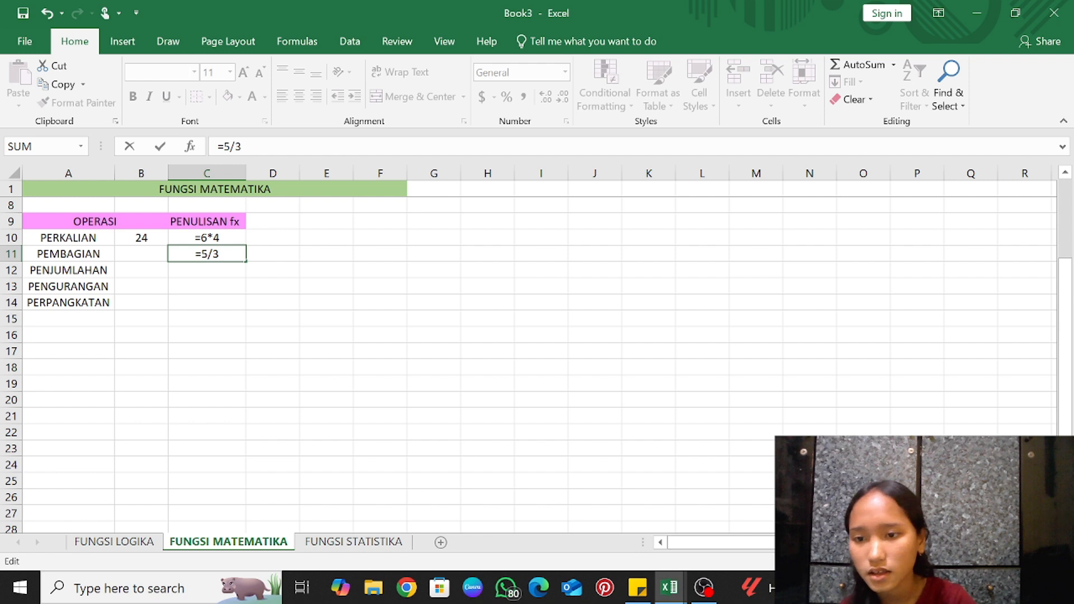
pyautogui.press('Home')
pyautogui.write("'")
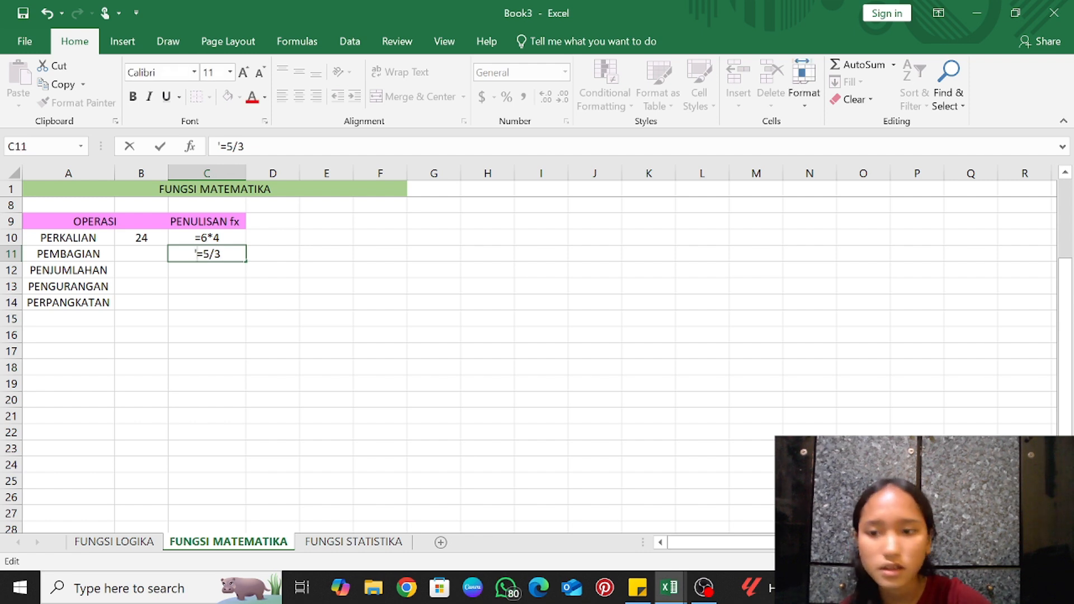
# Enter the working division formula =5/3 in B11 on the PEMBAGIAN row
pyautogui.click(161, 257)
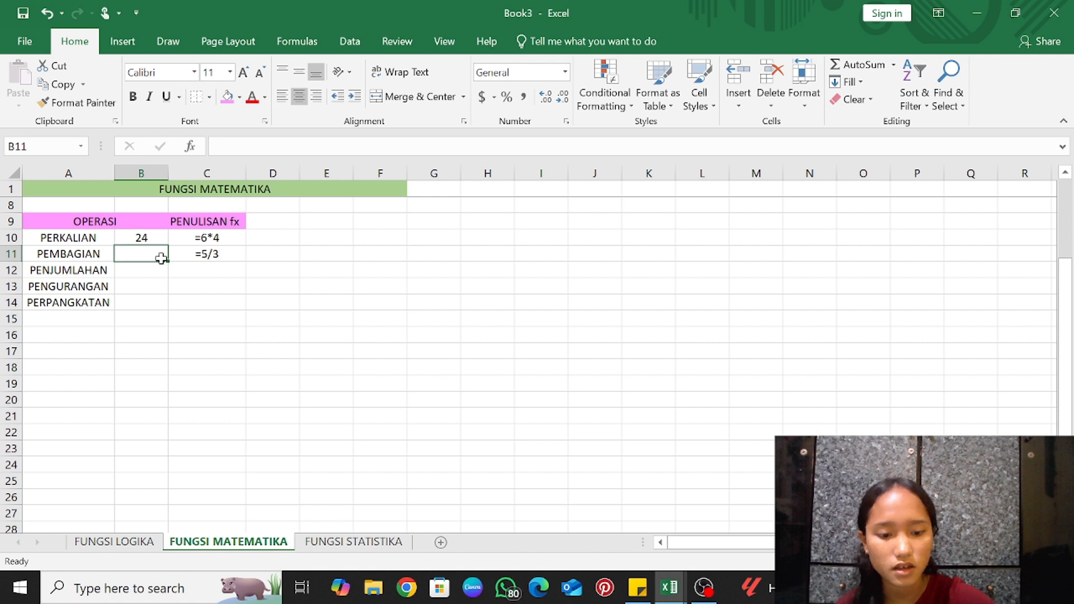
pyautogui.write('=5')
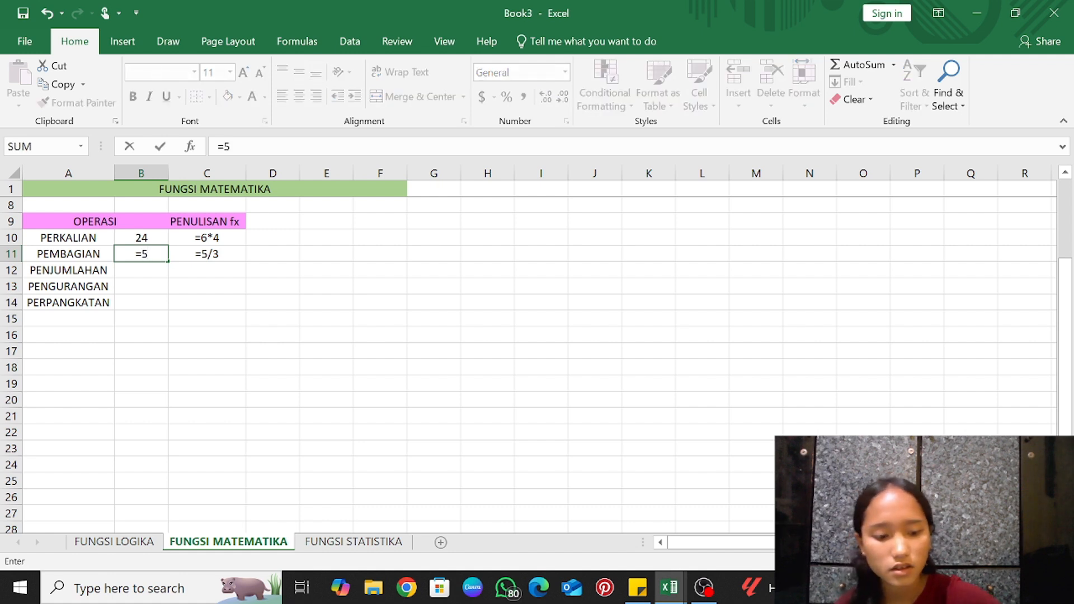
pyautogui.write('/3')
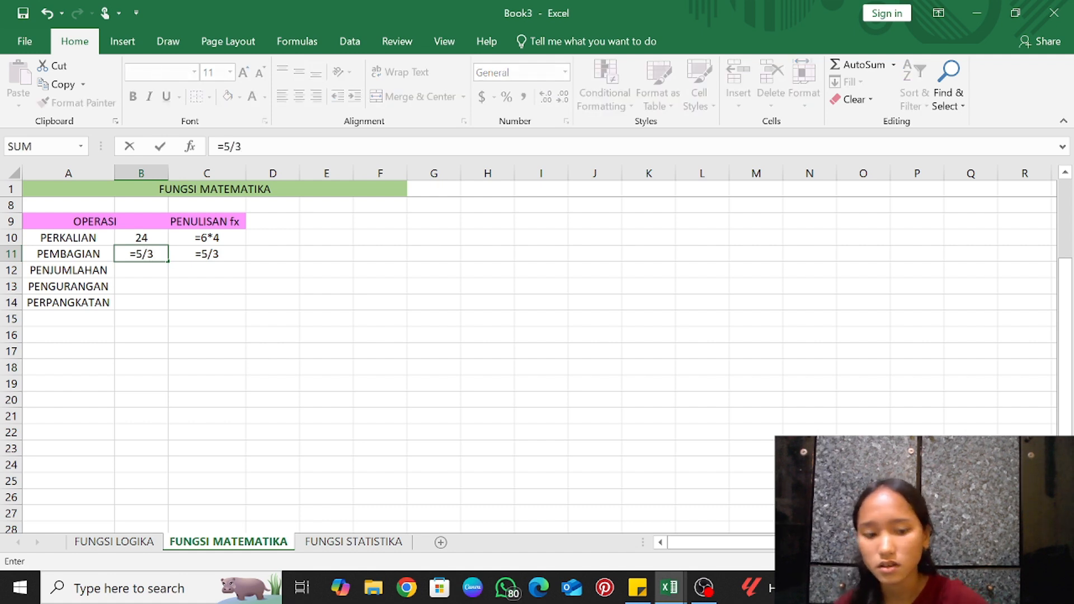
pyautogui.press('Return')
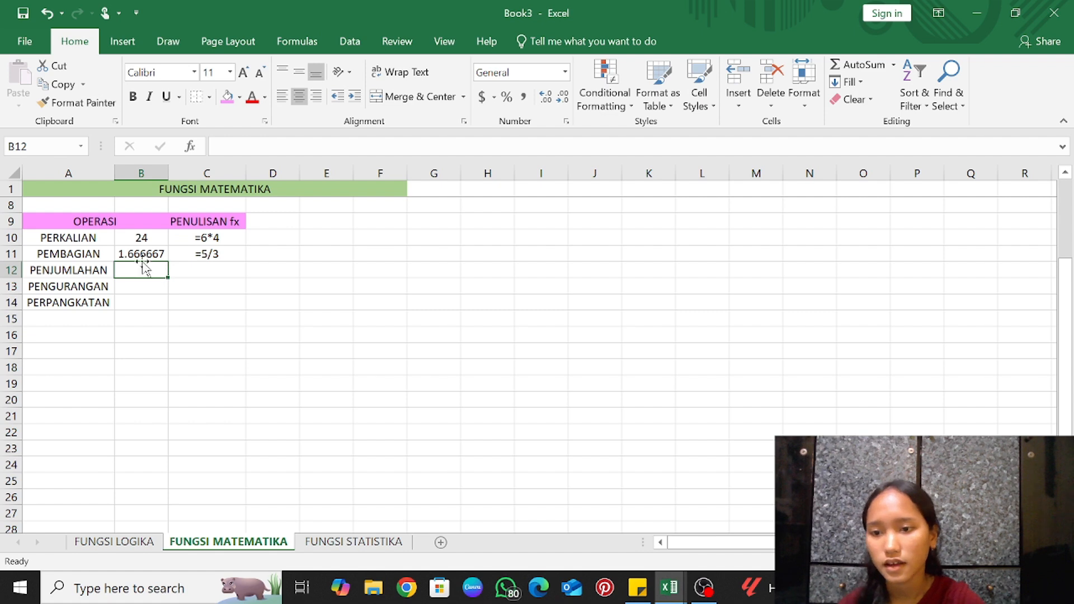
# Write the addition example =3+8 in C12 as literal text, using a leading apostrophe
pyautogui.click(212, 273)
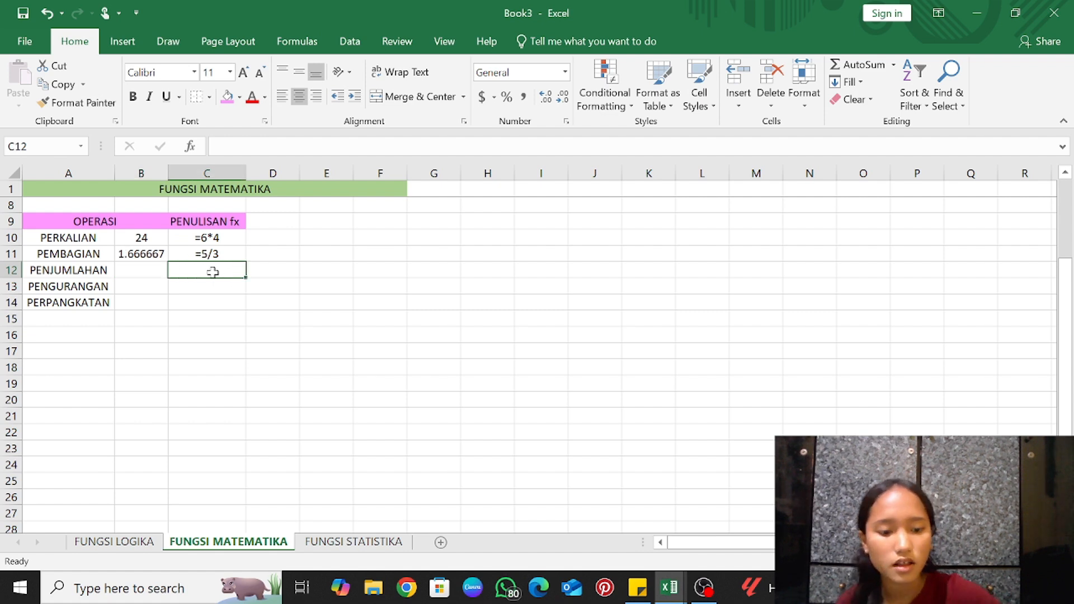
pyautogui.write("'=")
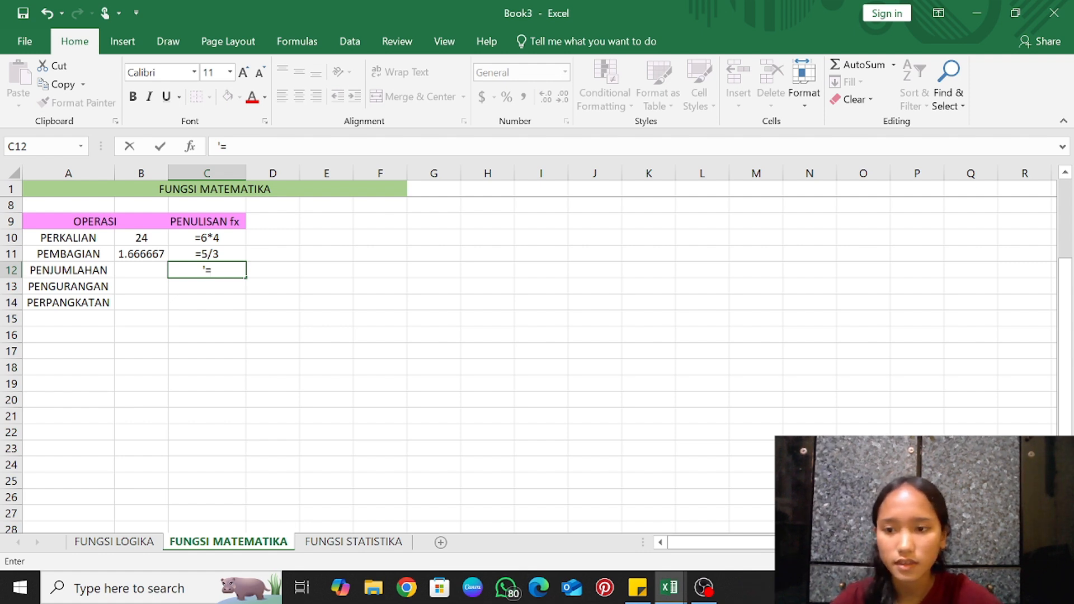
pyautogui.write('3')
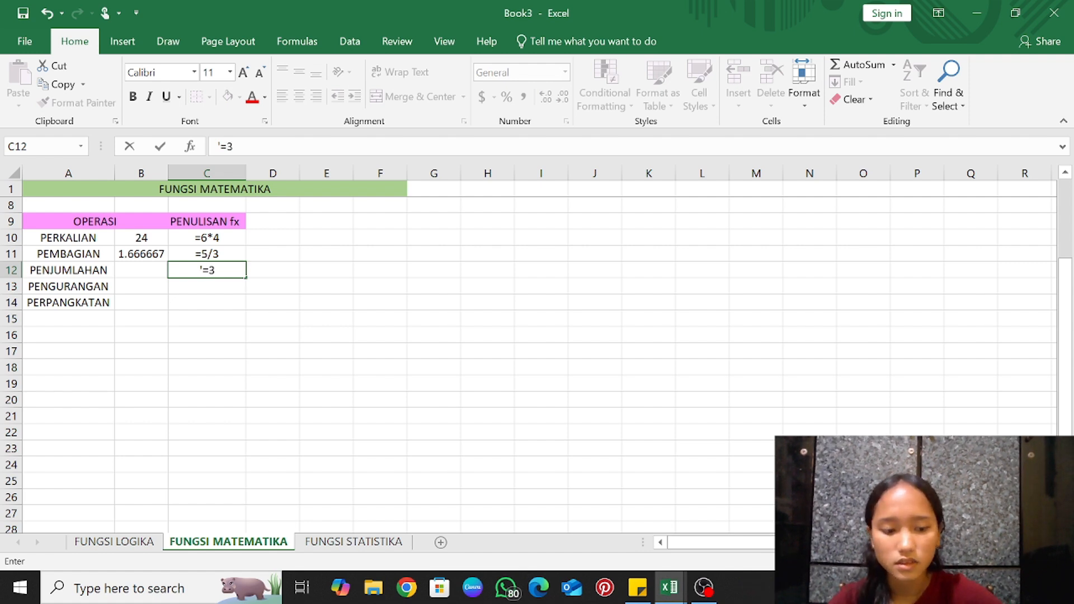
pyautogui.write('=')
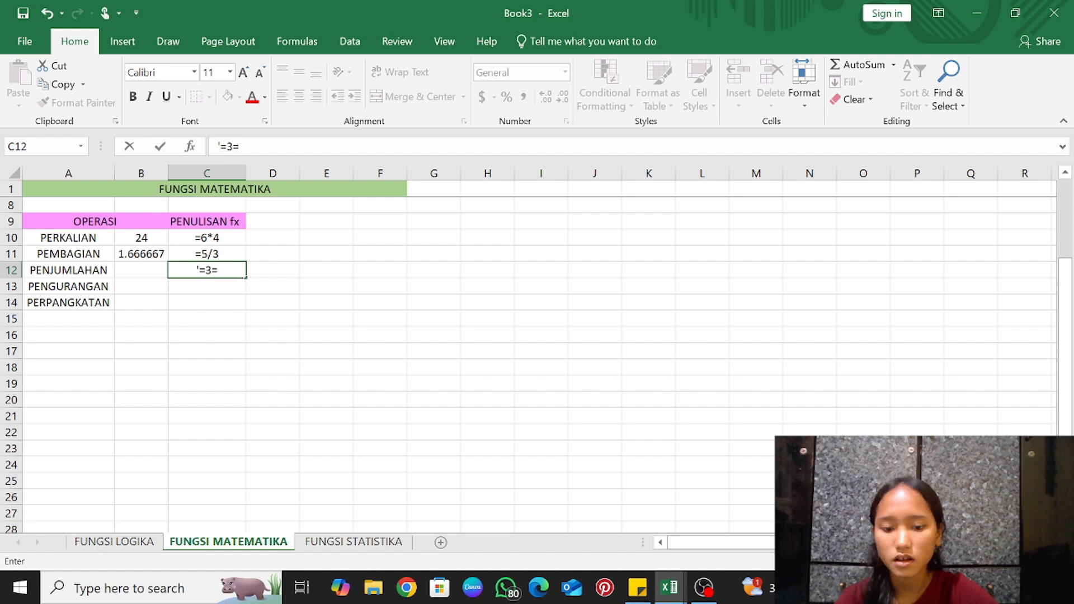
pyautogui.write('4')
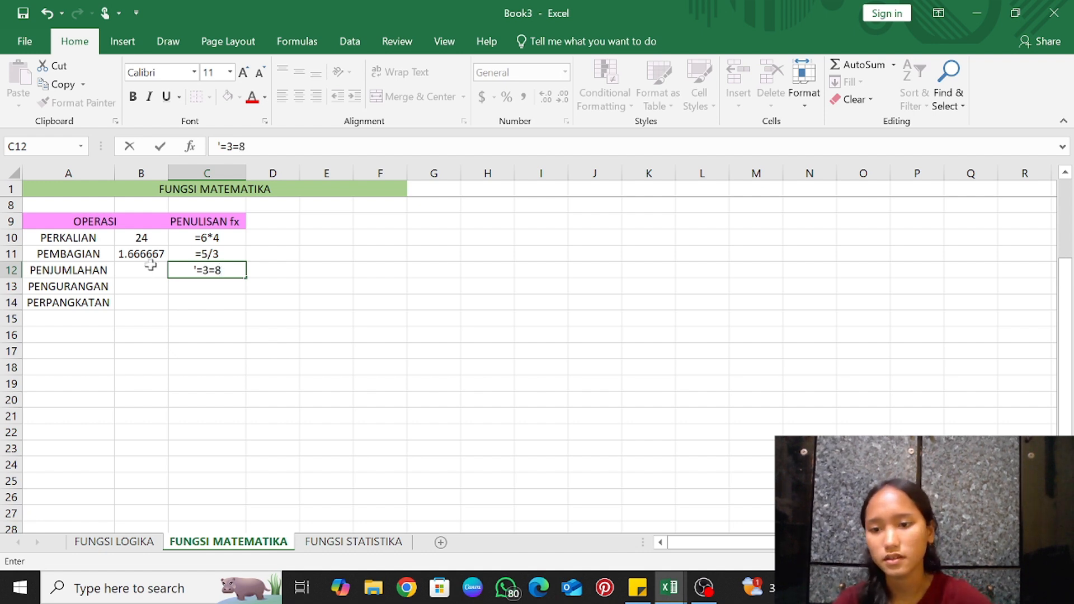
pyautogui.press('BackSpace')
pyautogui.press('BackSpace')
pyautogui.write('+')
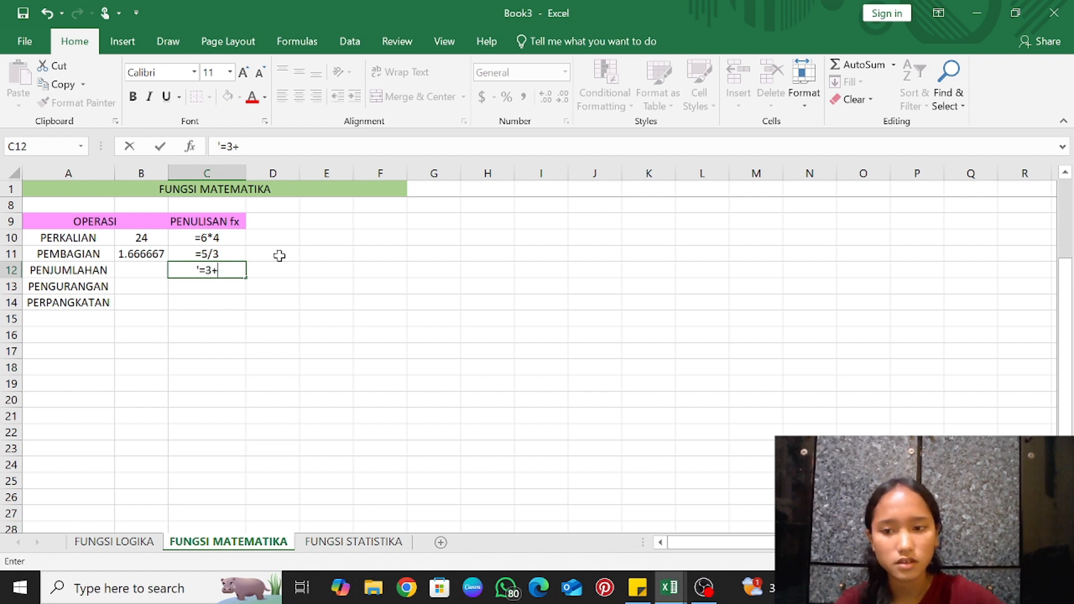
pyautogui.write('8')
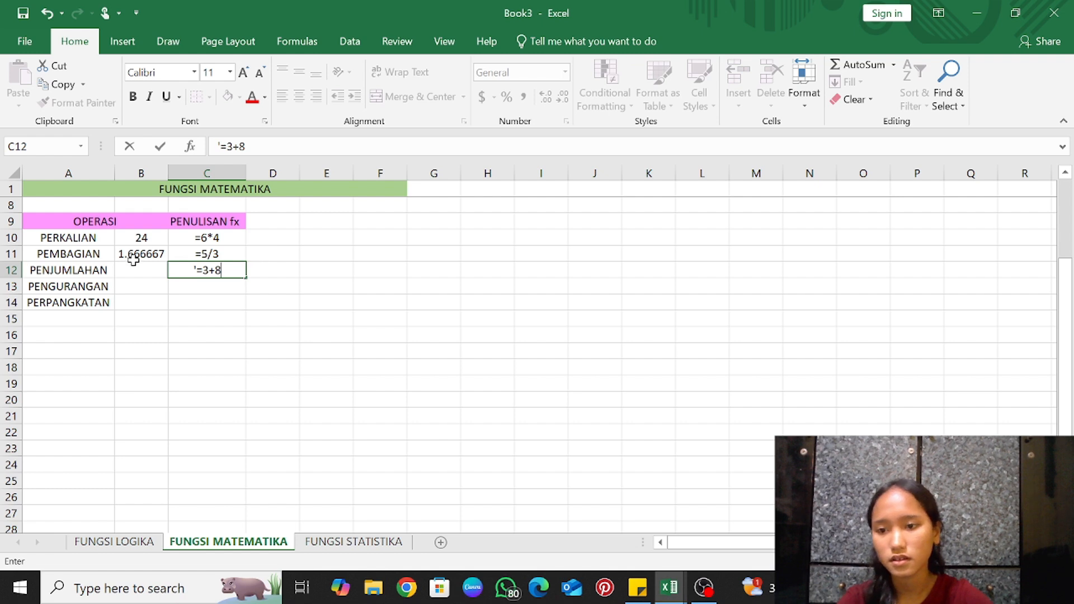
# Enter the working addition formula =3+8 in B12 on the PENJUMLAHAN row
pyautogui.click(140, 267)
pyautogui.write('=')
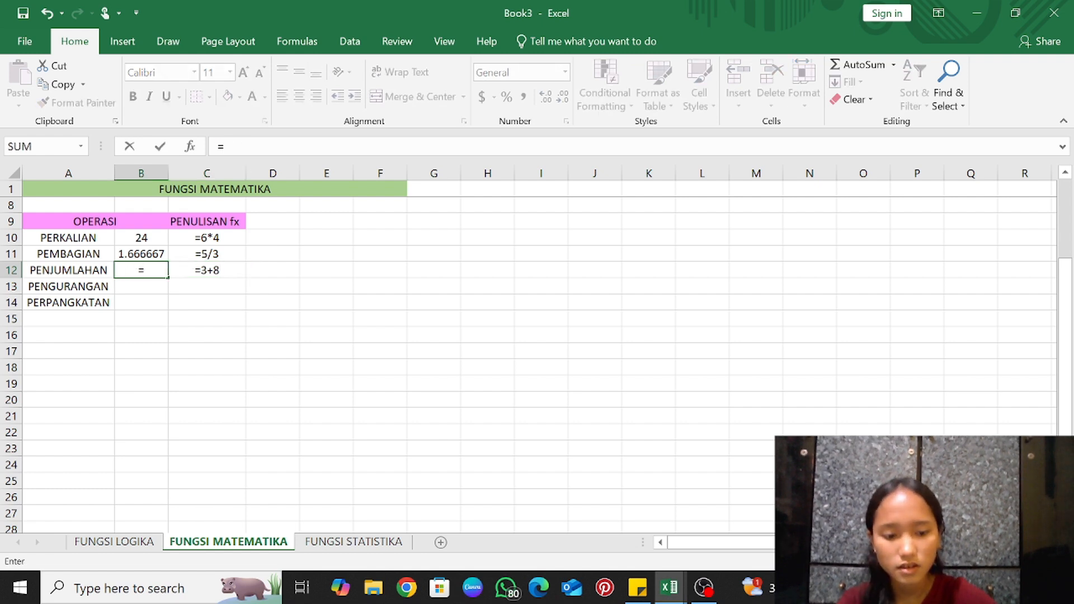
pyautogui.write('3+8')
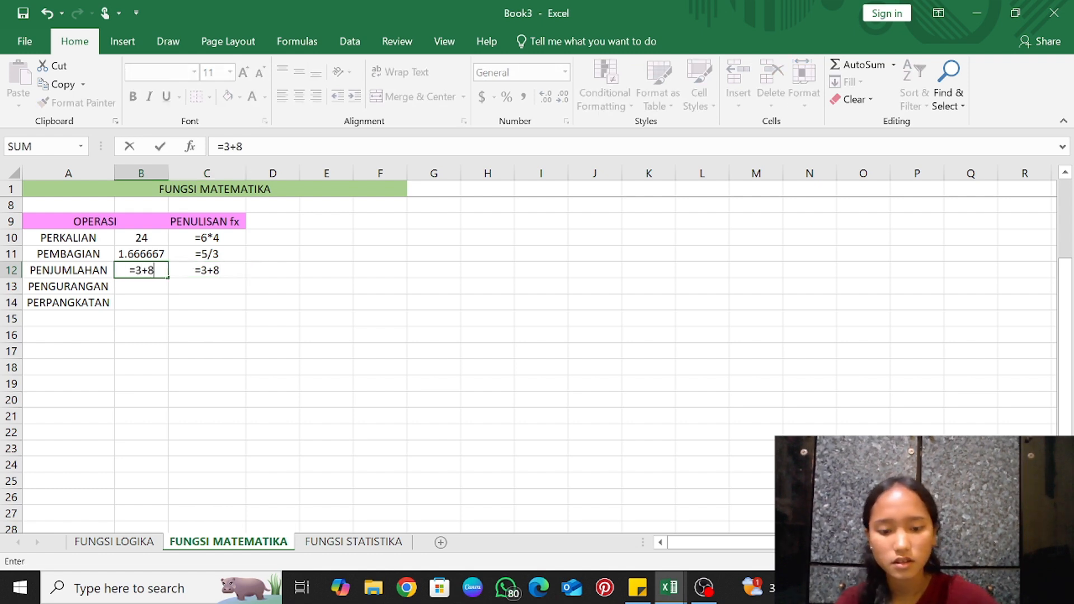
pyautogui.press('Return')
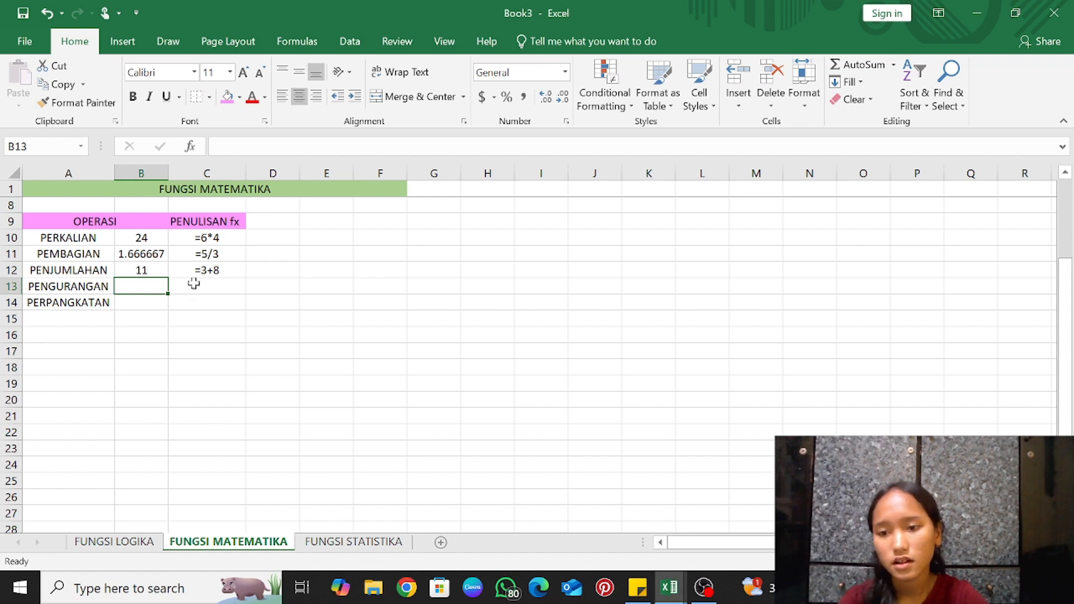
# Write the subtraction example =6-2 in C13 as literal text, using a leading apostrophe
pyautogui.click(210, 285)
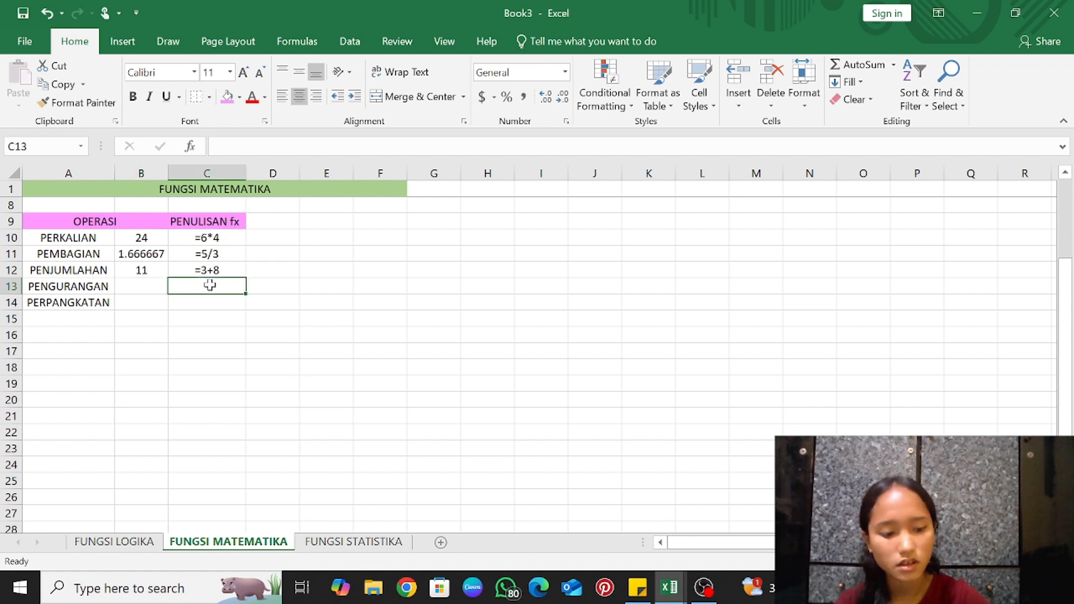
pyautogui.write("'")
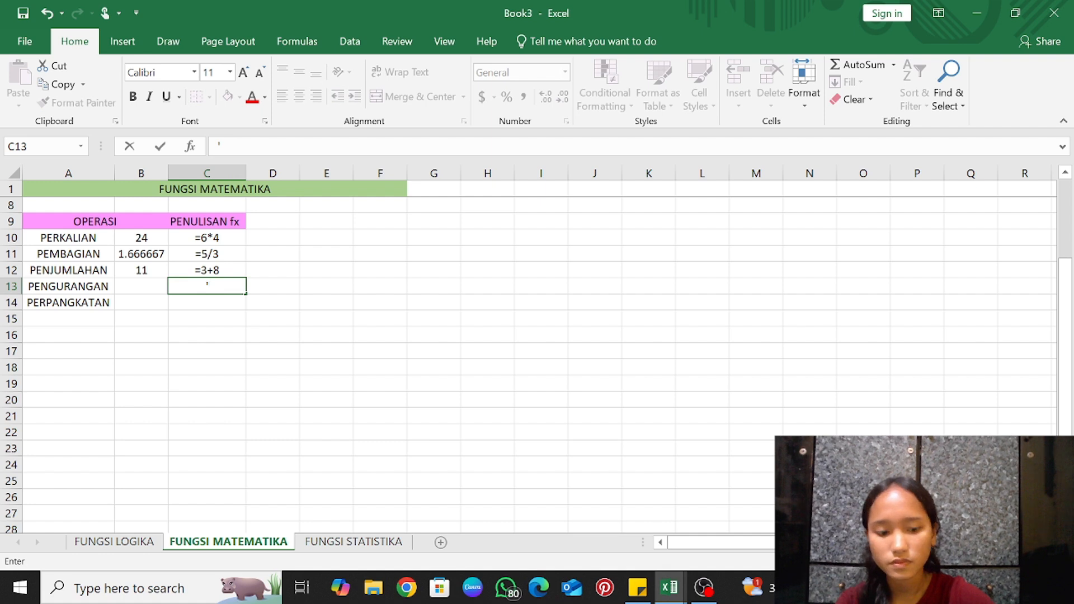
pyautogui.write('=6')
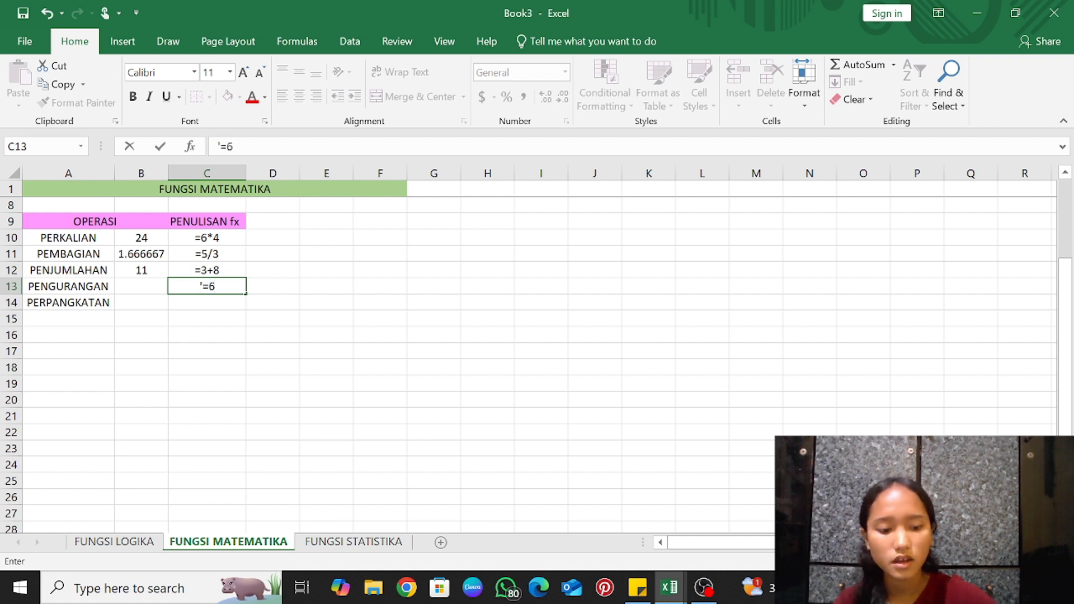
pyautogui.write('-')
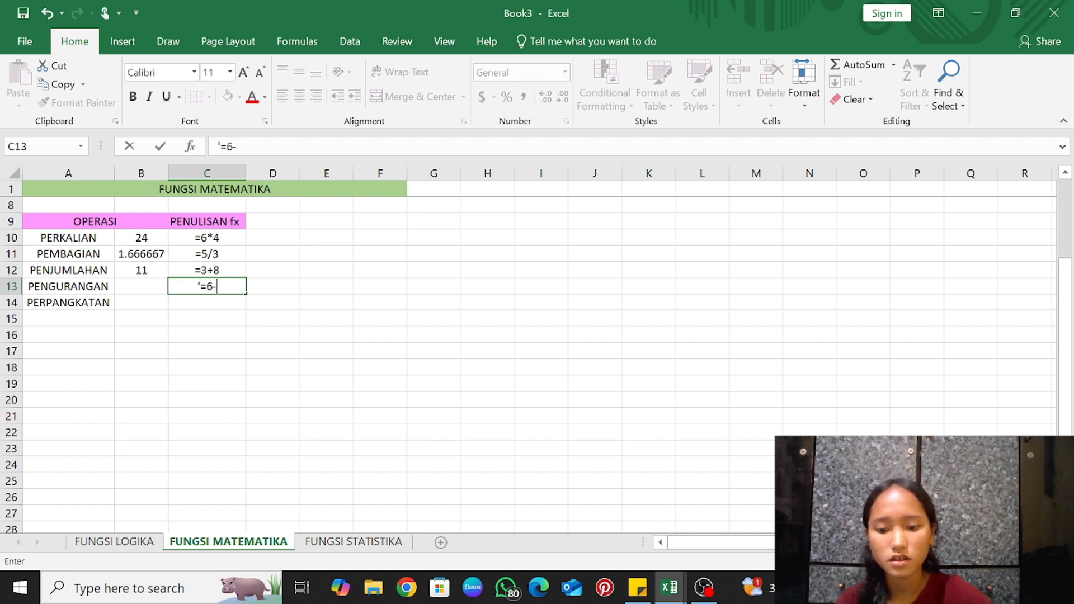
pyautogui.write('2')
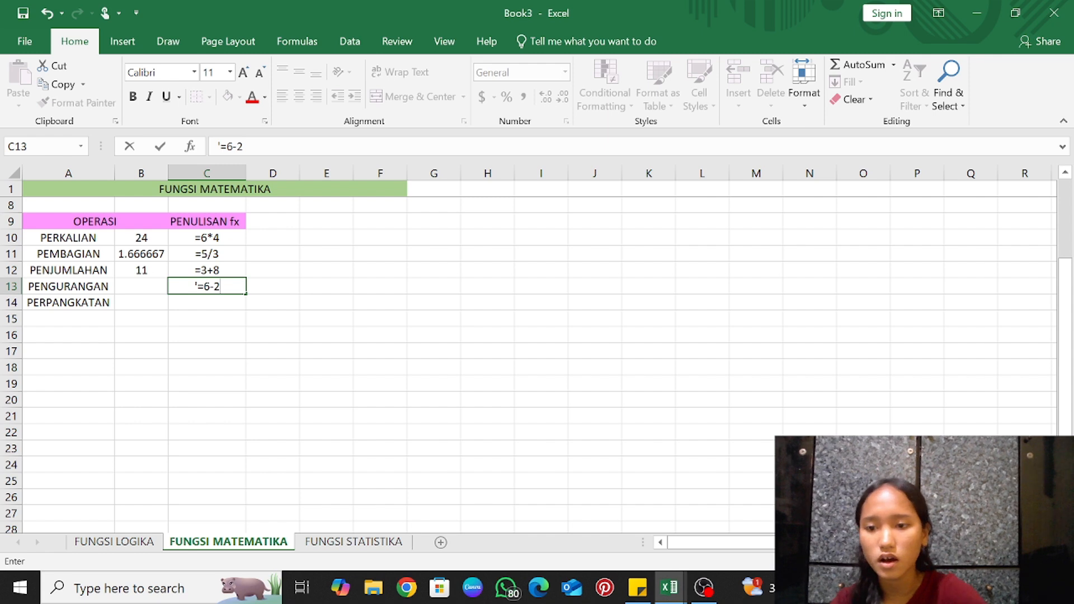
# Enter the working subtraction formula =6-2 in B13 on the PENGURANGAN row
pyautogui.press('Left')
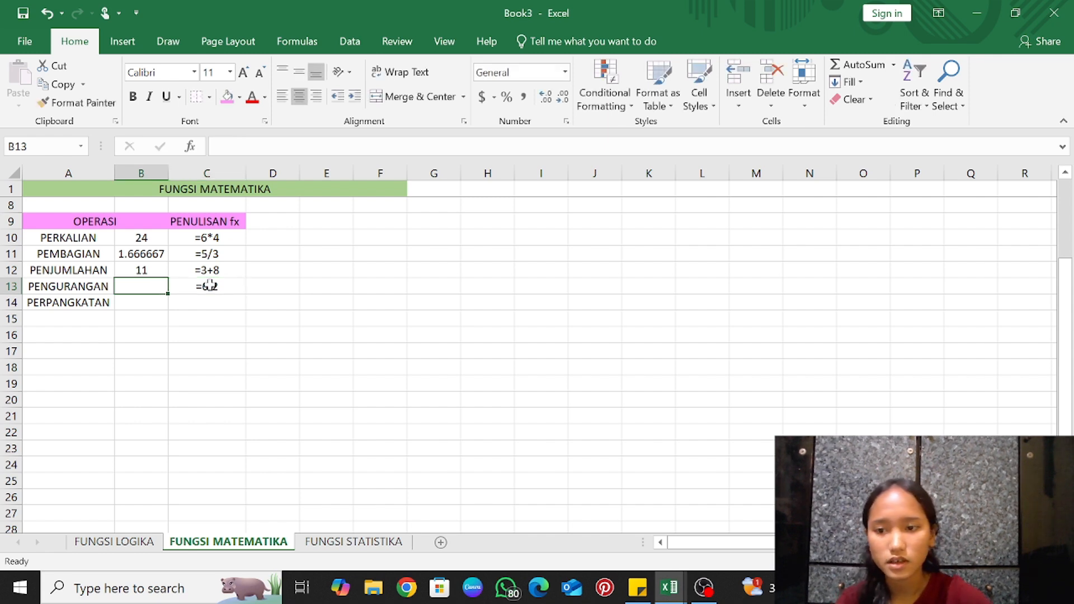
pyautogui.write('=6')
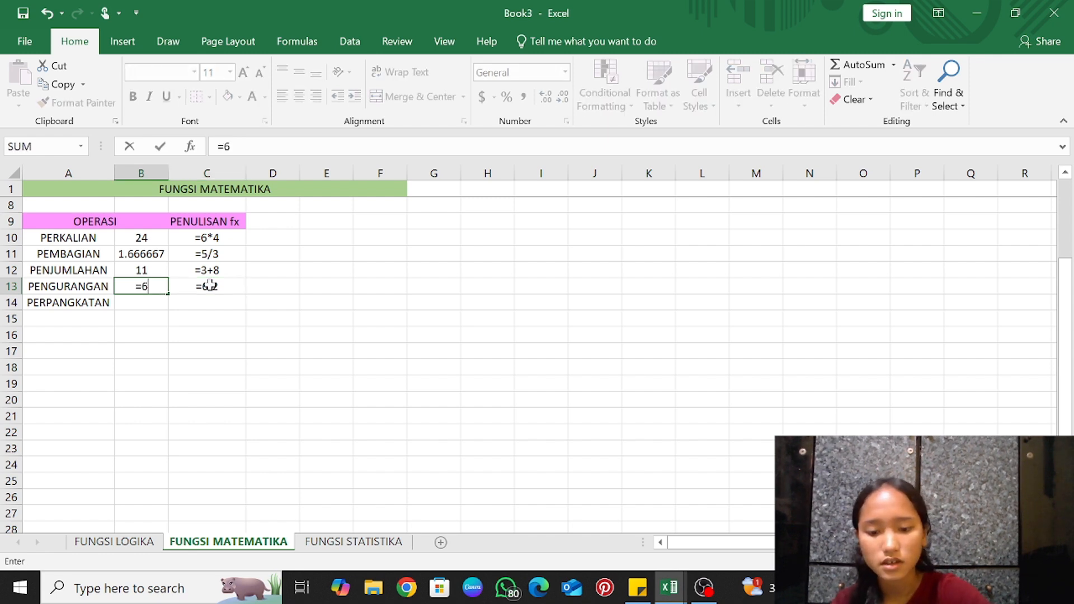
pyautogui.write('=')
pyautogui.press('BackSpace')
pyautogui.write('-')
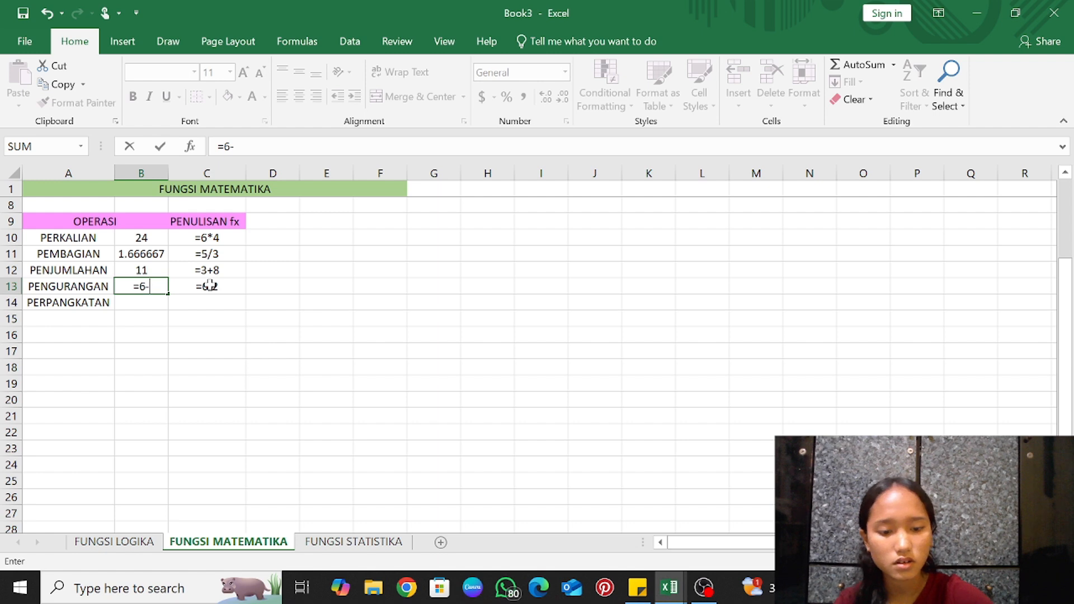
pyautogui.write('2')
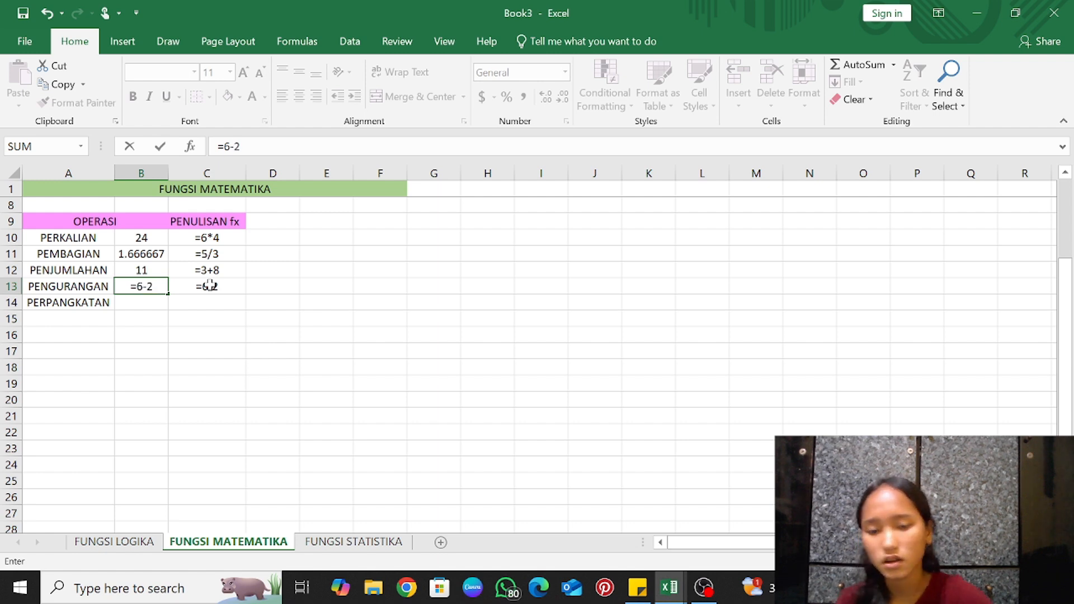
pyautogui.press('Return')
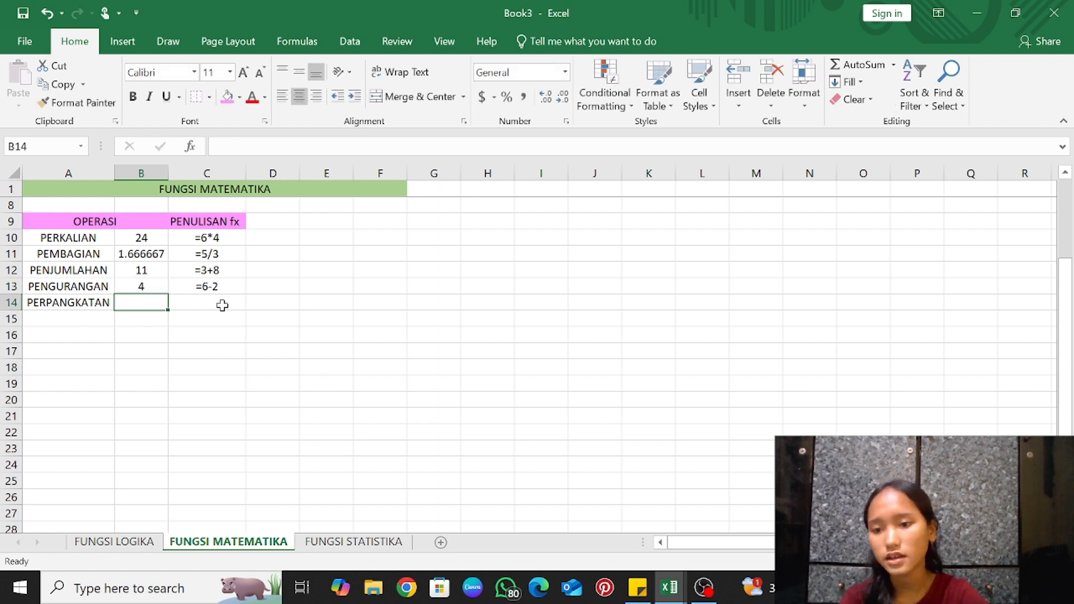
# Write the power example =10^2 in C14 as literal text, using a leading apostrophe
pyautogui.click(222, 305)
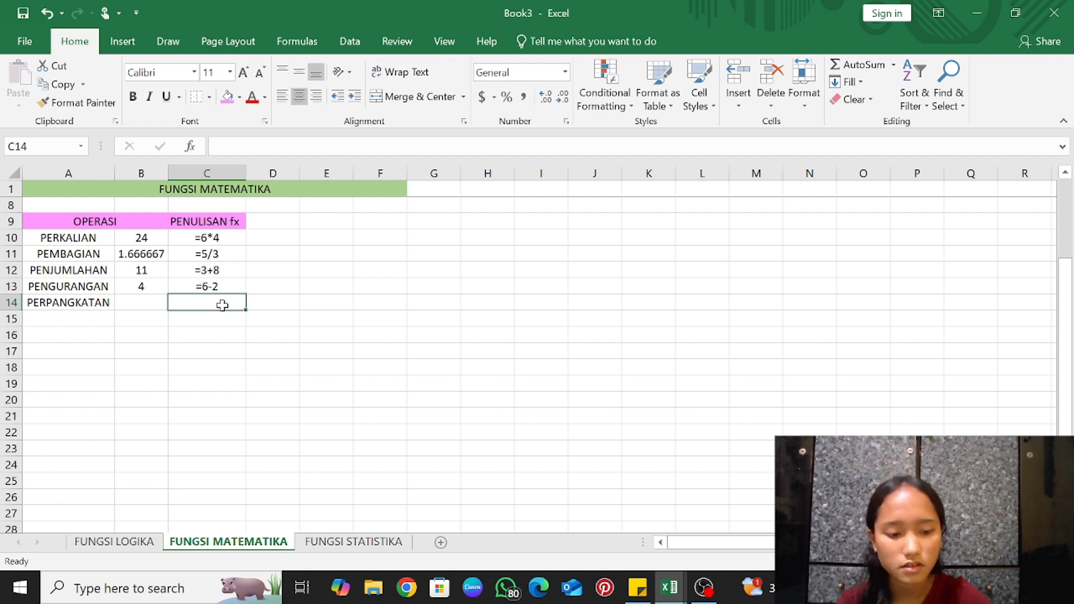
pyautogui.write("'=1")
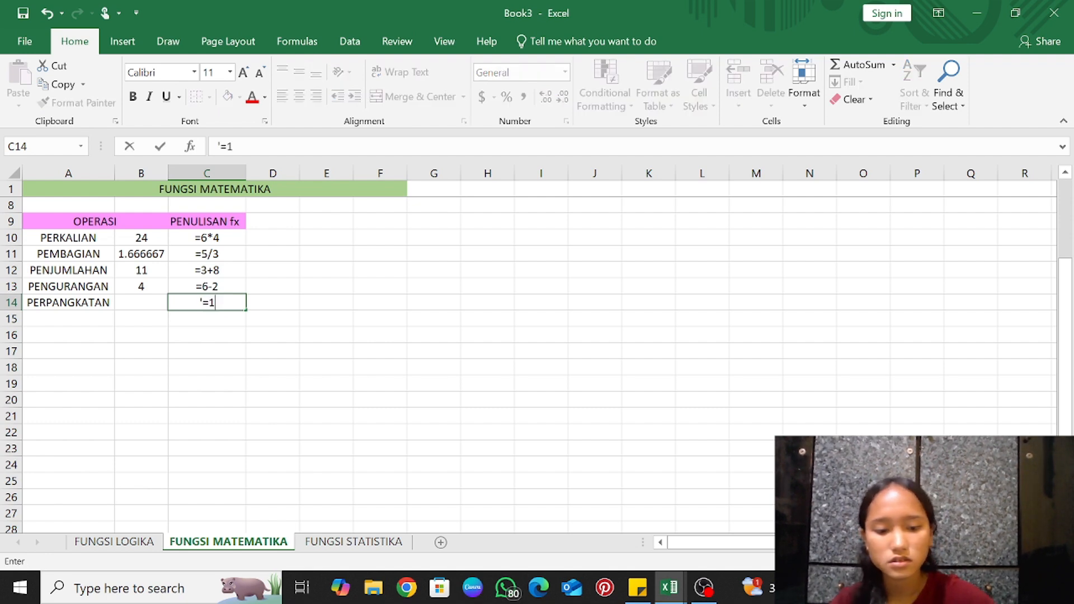
pyautogui.write('0^2')
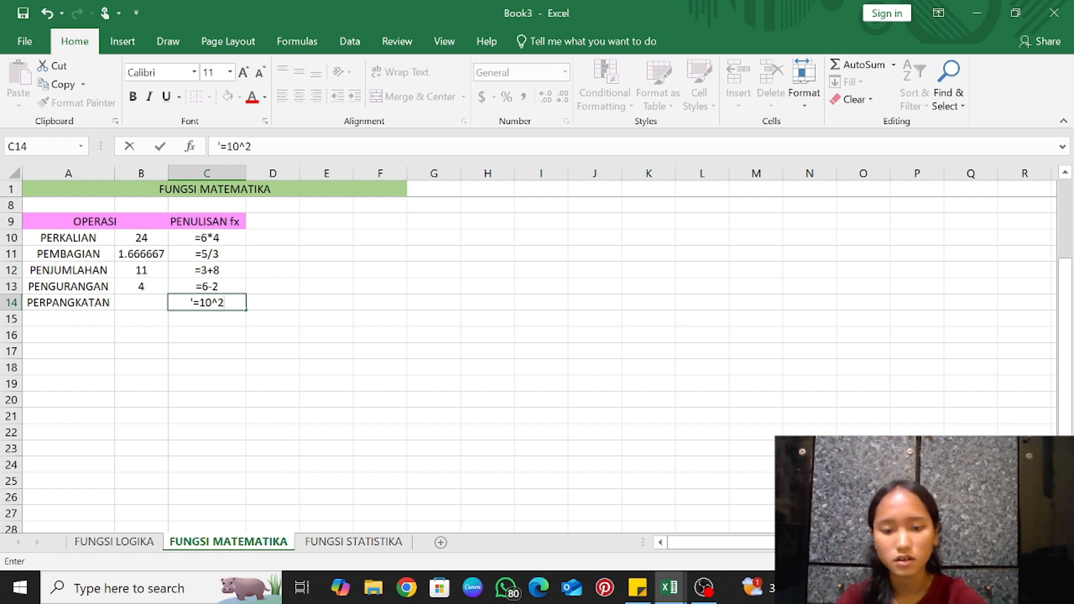
# Enter the working power formula =10^2 in B14 on the PERPANGKATAN row
pyautogui.press('Left')
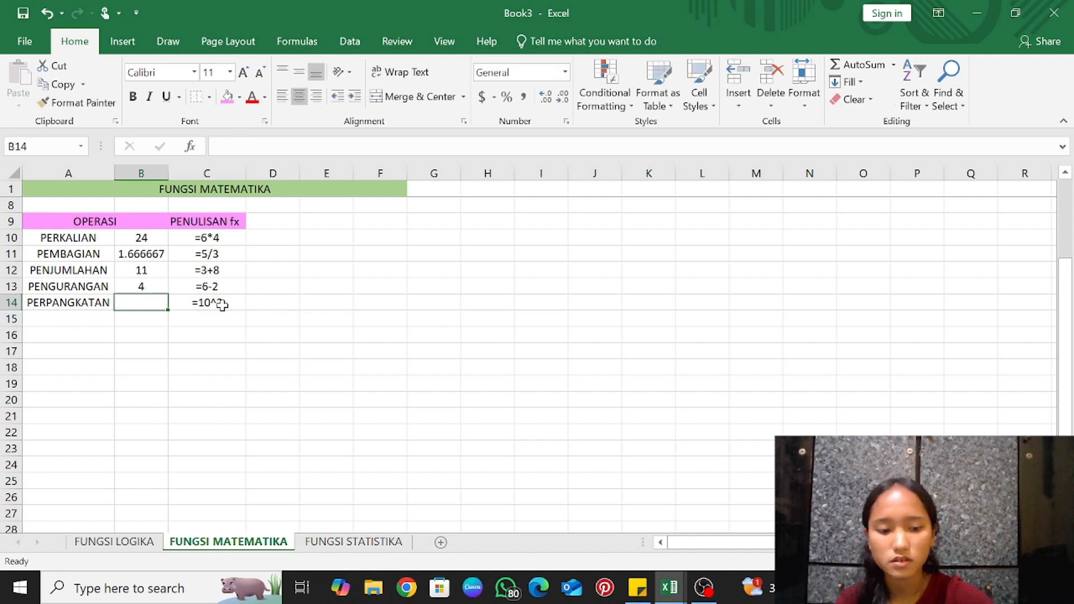
pyautogui.write('=10')
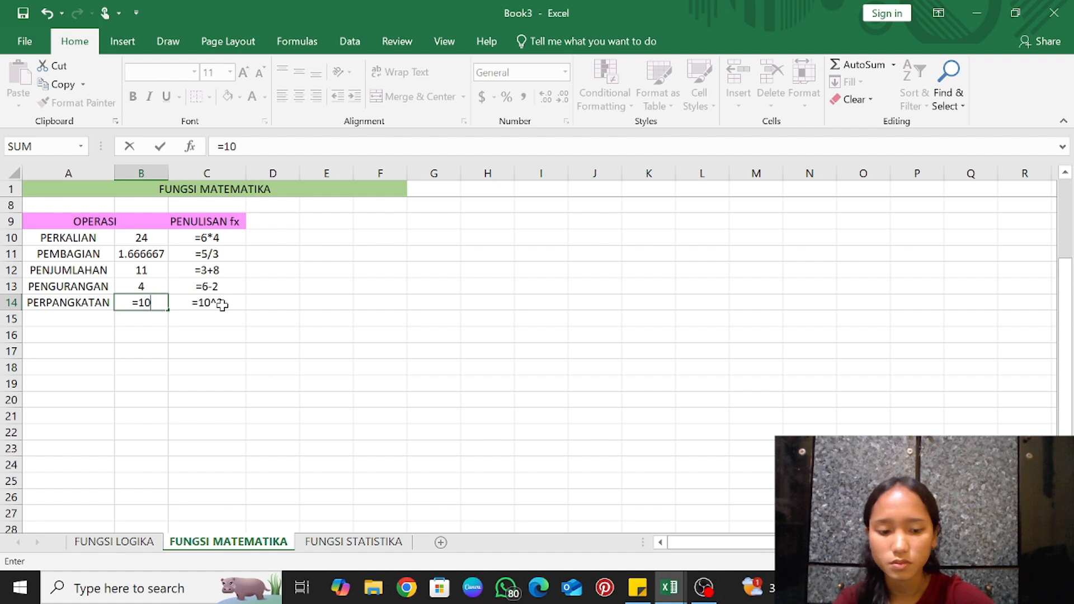
pyautogui.write('^')
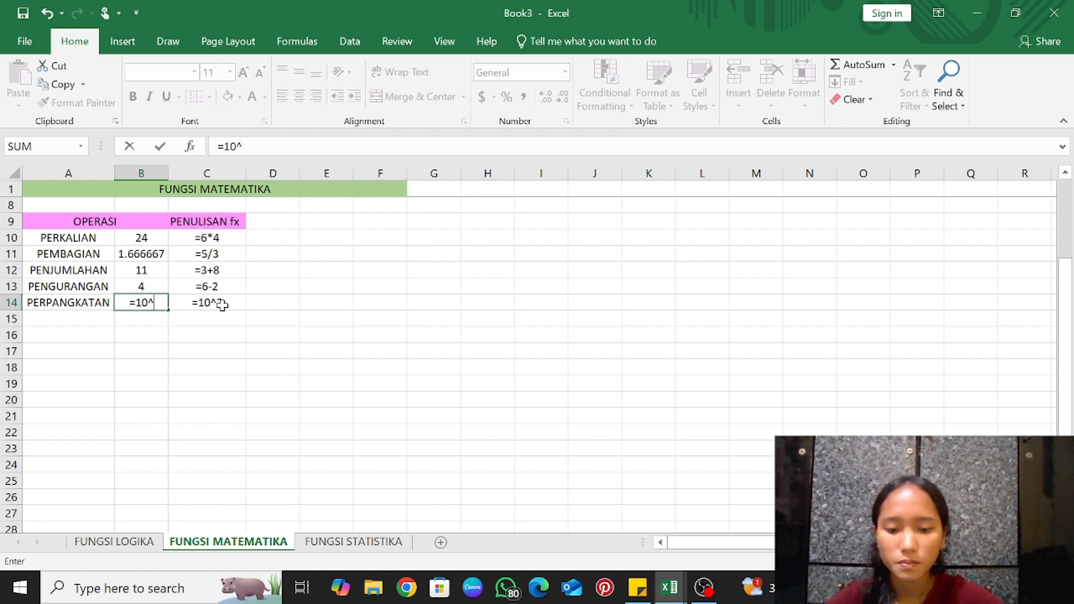
pyautogui.write('2')
pyautogui.press('Return')
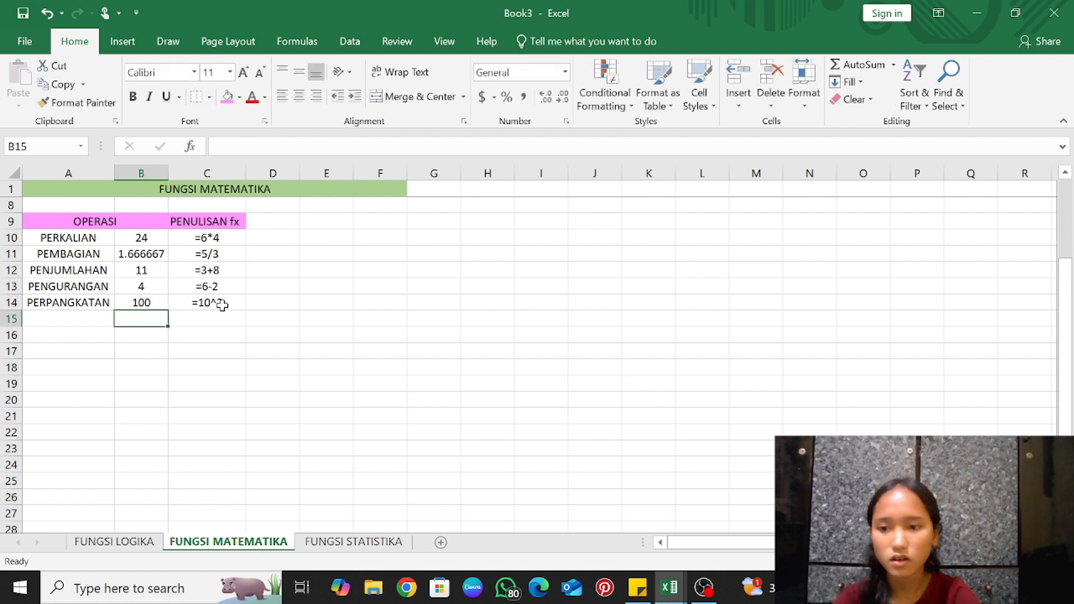
# Apply All Borders to the operations table in A9:C14, including its header row
pyautogui.click(289, 334)
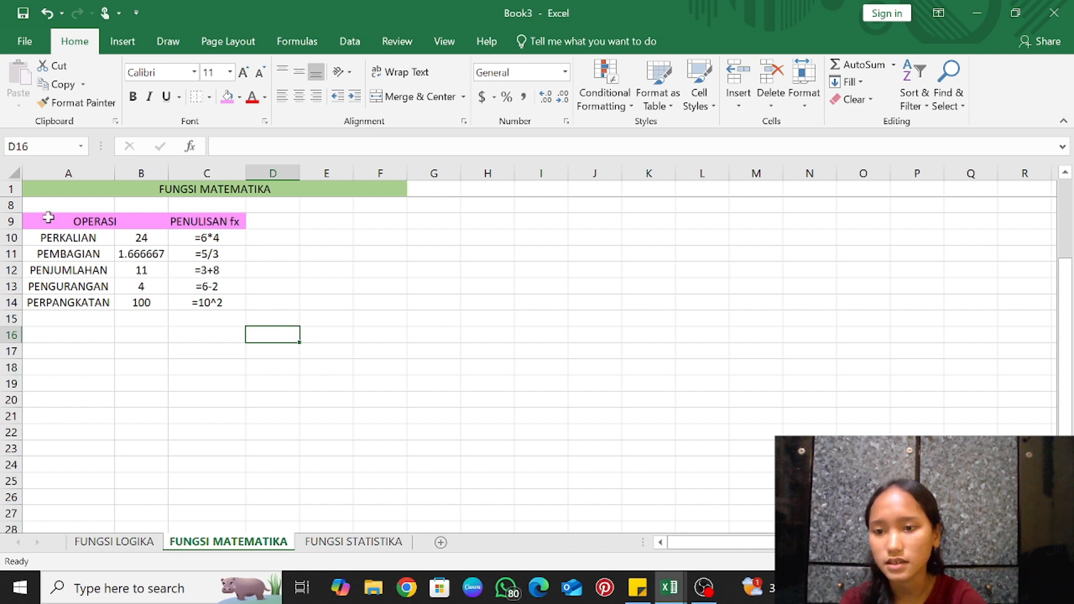
pyautogui.moveTo(32, 222); pyautogui.dragTo(244, 307)
pyautogui.click(209, 97)
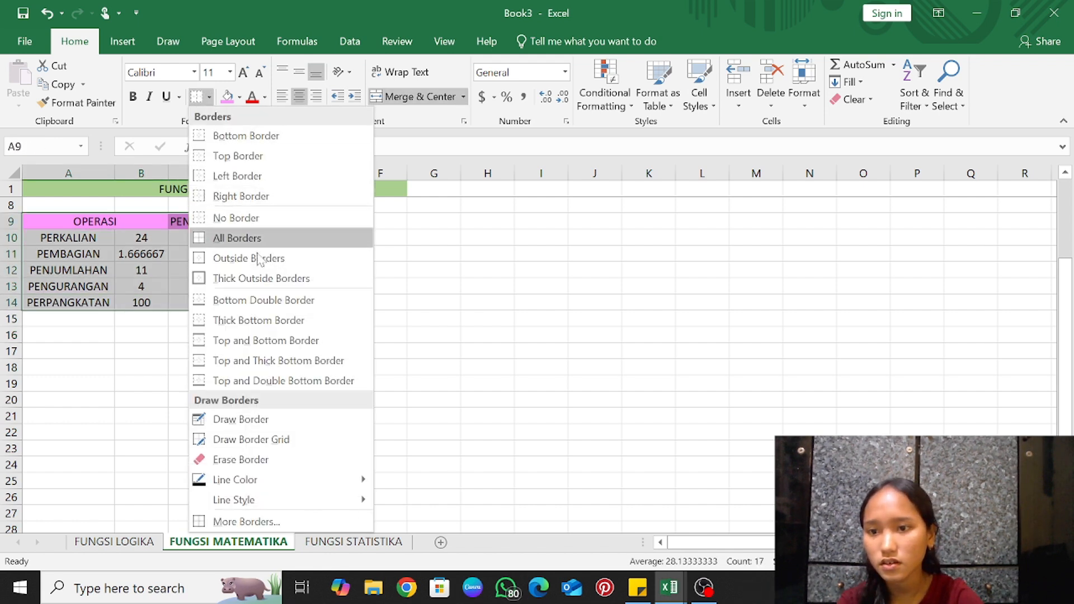
pyautogui.click(267, 242)
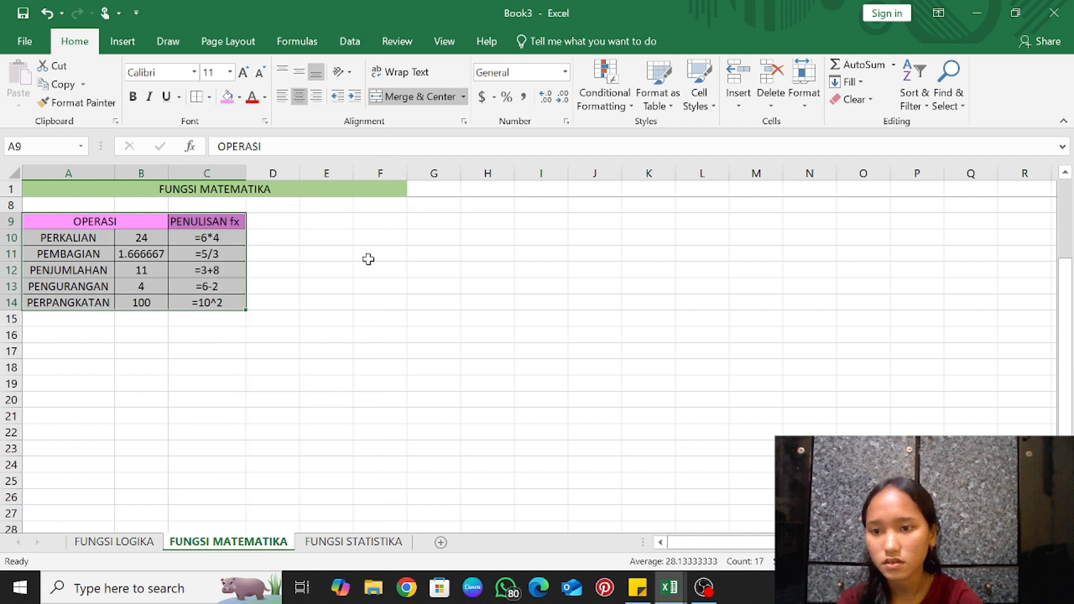
pyautogui.click(390, 266)
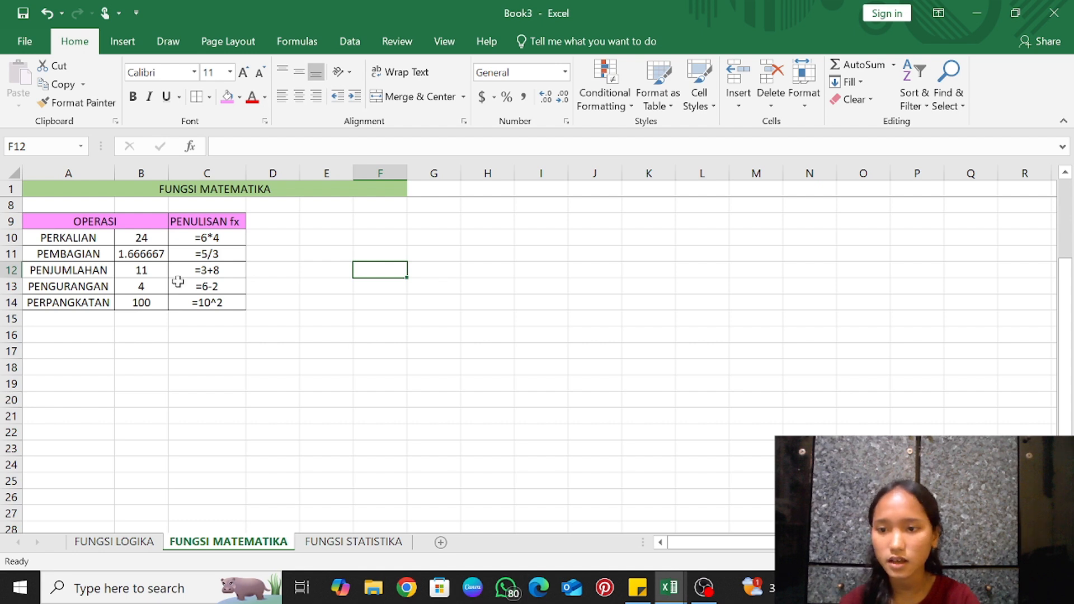
pyautogui.click(278, 339)
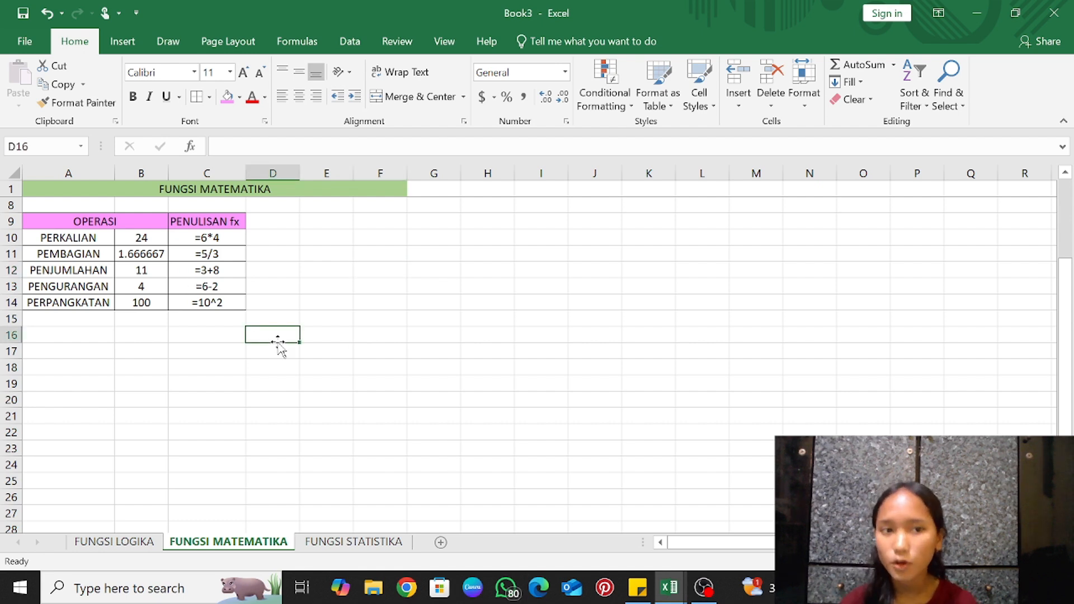